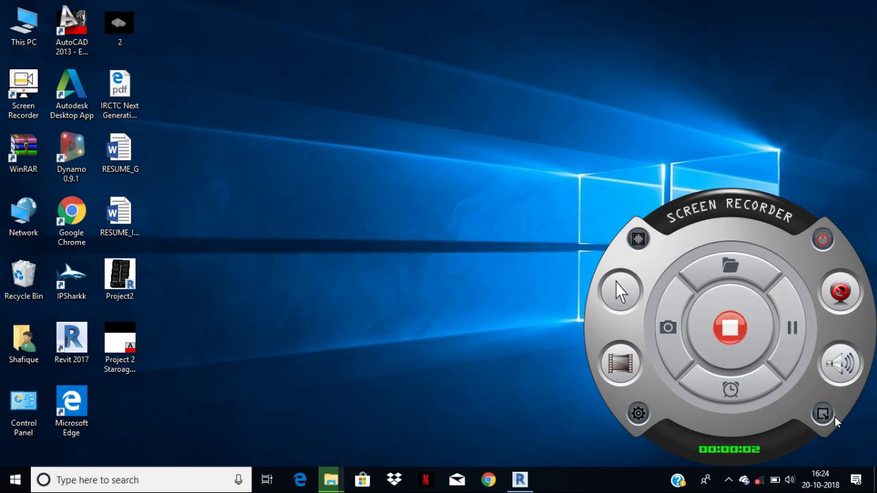
Launch AutoCAD 2013 from its desktop shortcut to get an empty Drawing1
click(823, 413)
double_click(120, 339)
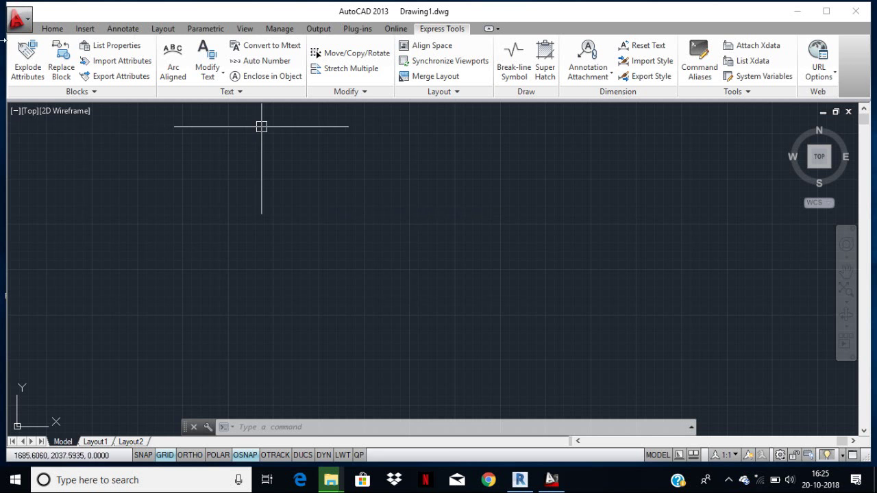
Open Project 2 Staroage Building d reVIT.dwg from the Desktop, accepting the educational and foreign-DWG prompts
click(18, 21)
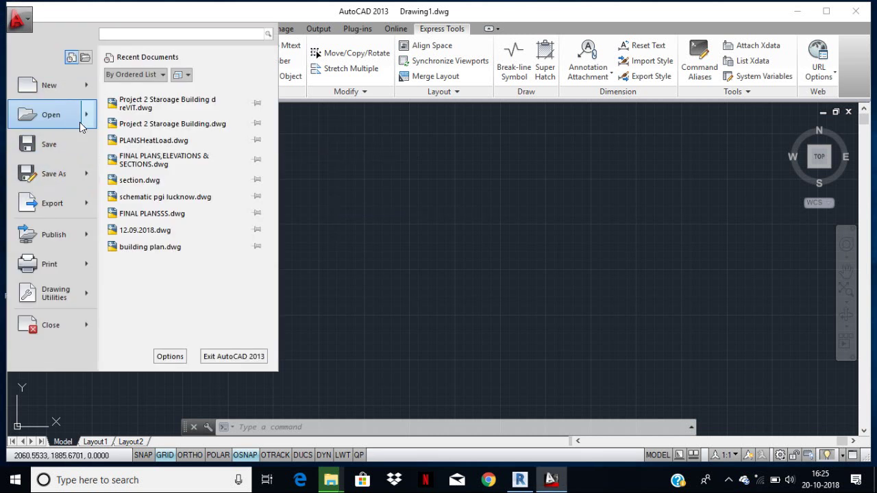
click(414, 131)
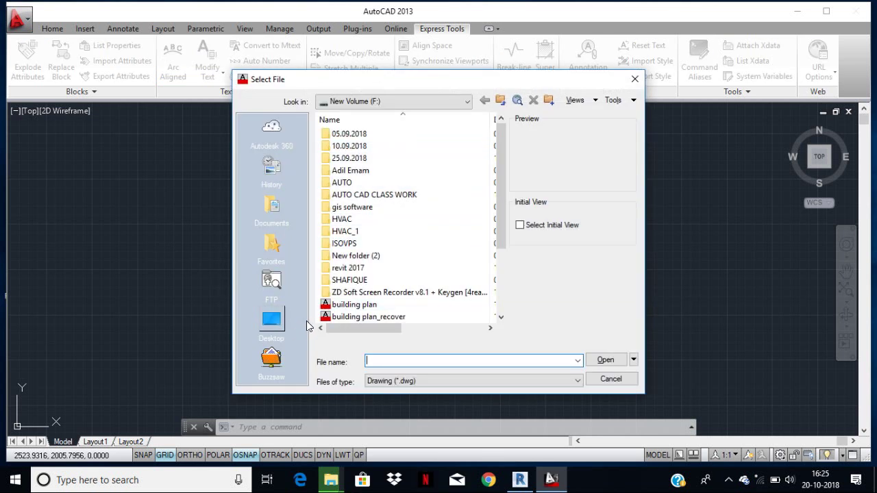
click(271, 319)
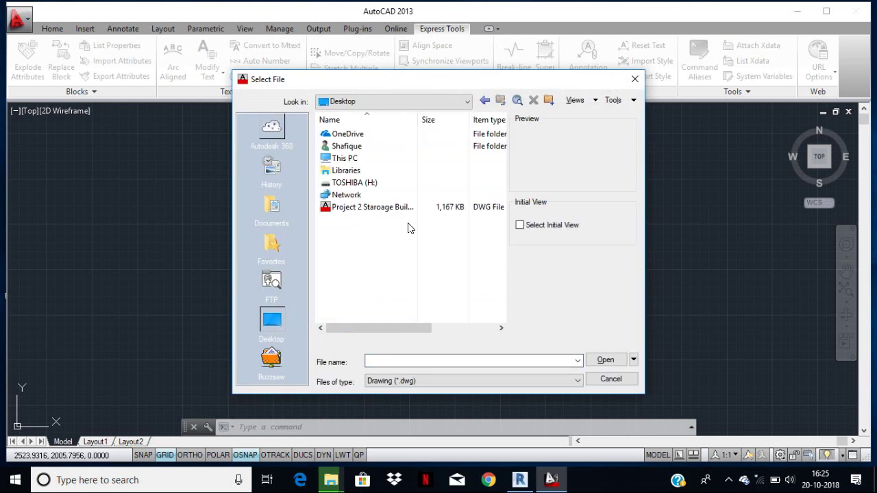
click(411, 208)
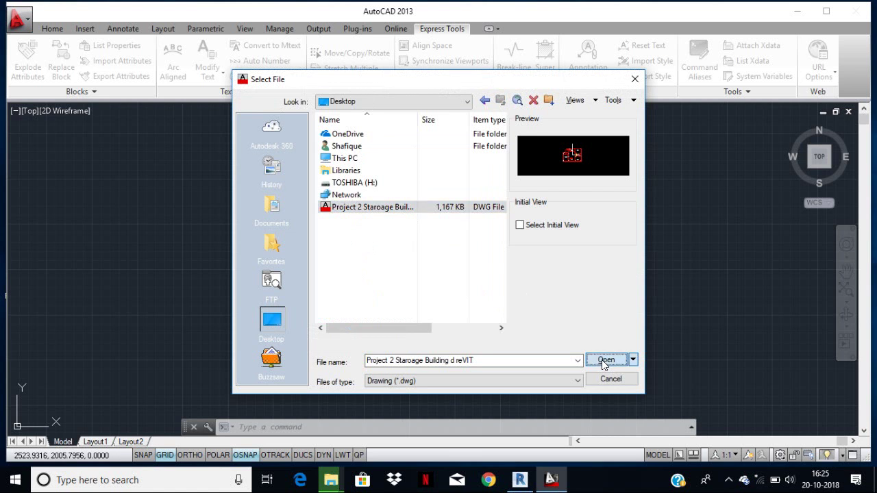
click(604, 361)
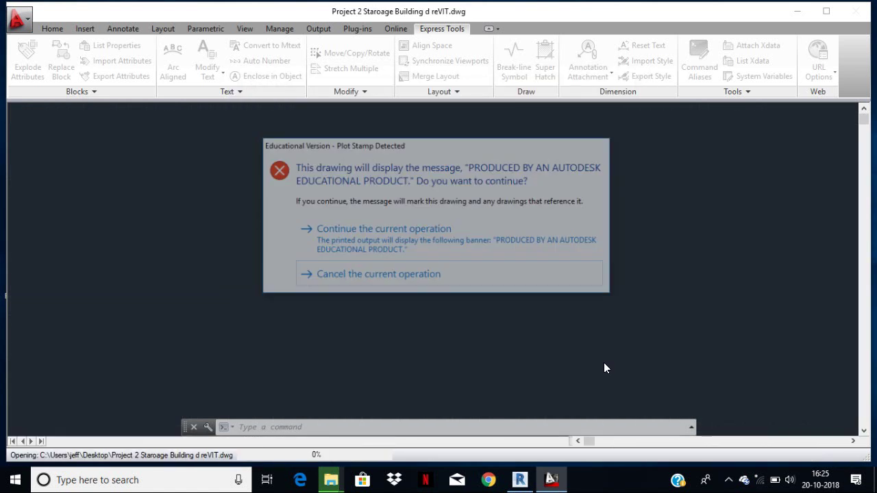
click(495, 249)
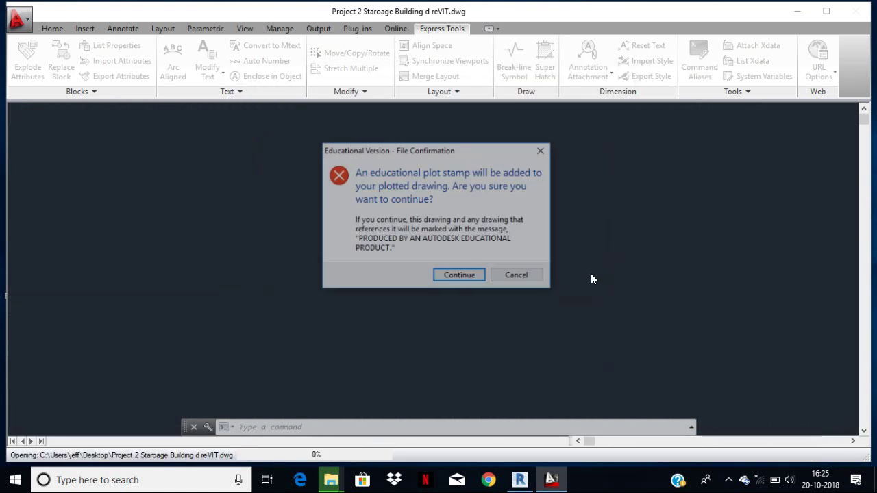
click(483, 276)
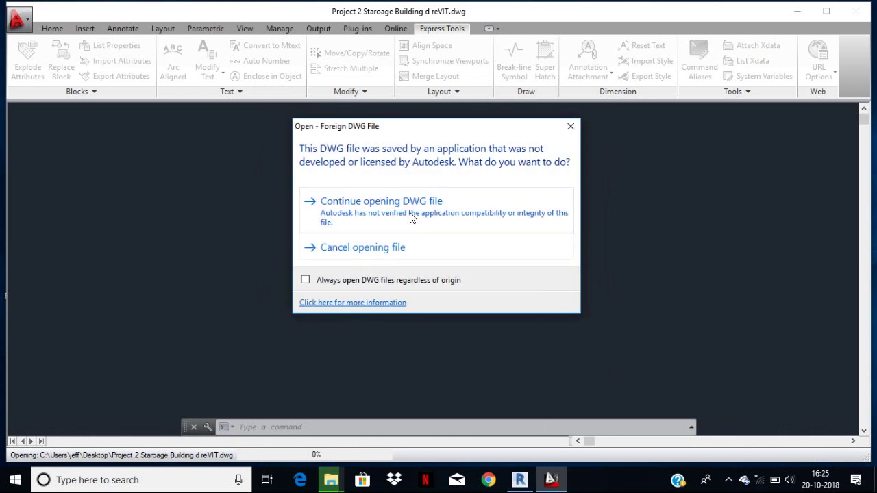
click(411, 216)
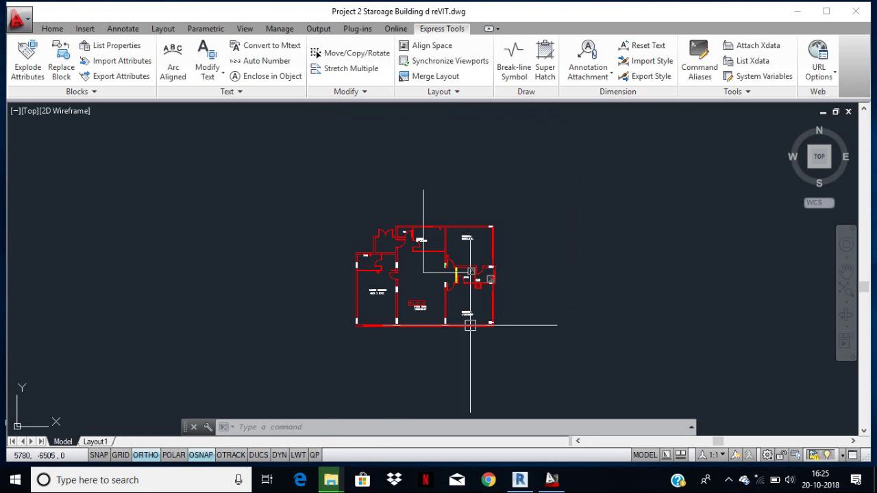
Zoom and pan the floor plan to look over the bedrooms
scroll(430, 227, up, 4)
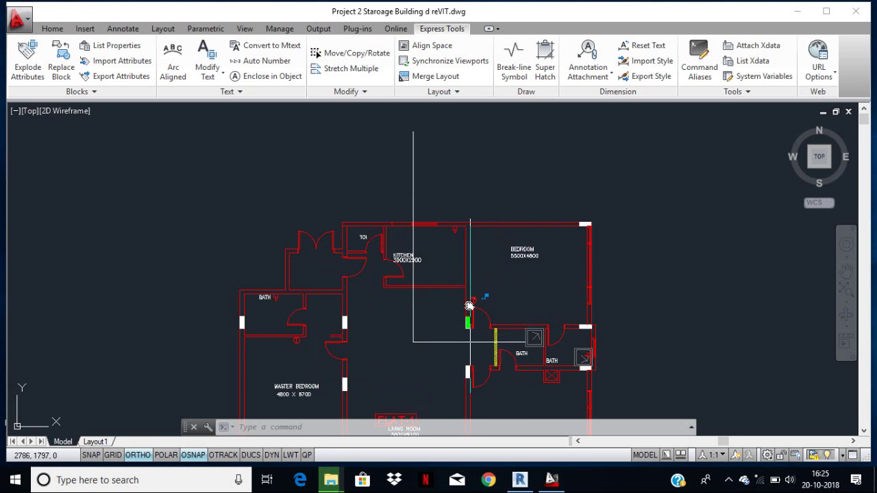
middle_drag(470, 306, 471, 268)
middle_drag(514, 303, 522, 246)
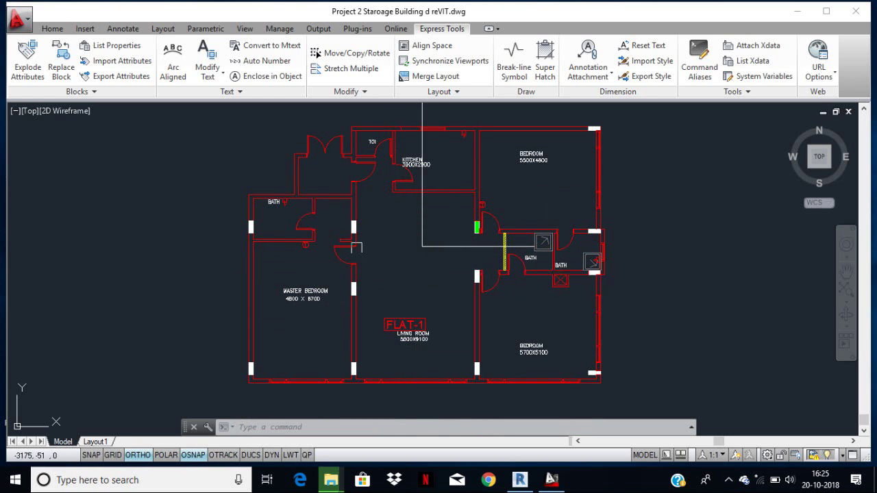
Quit AutoCAD without saving the drawing and return to the Revit window
click(854, 14)
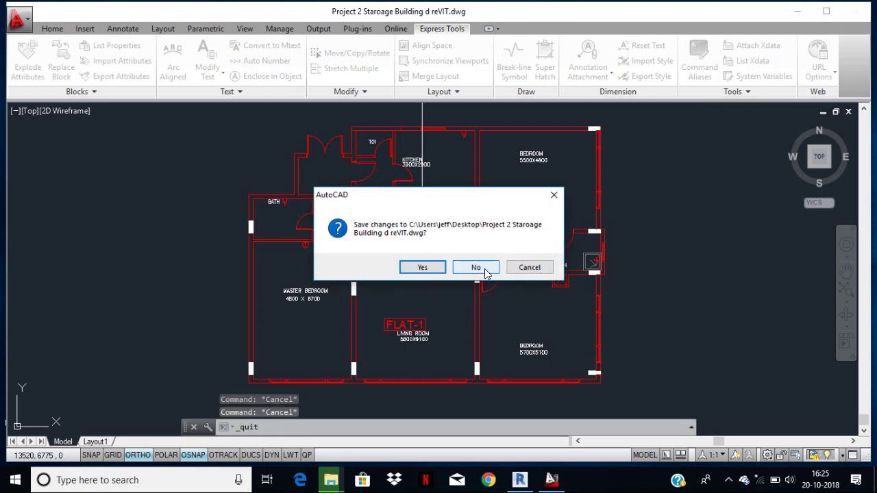
click(548, 267)
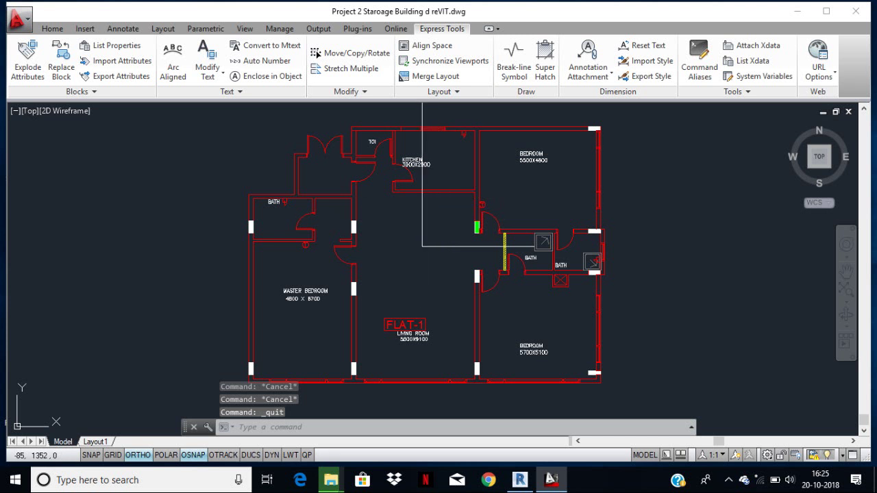
click(438, 247)
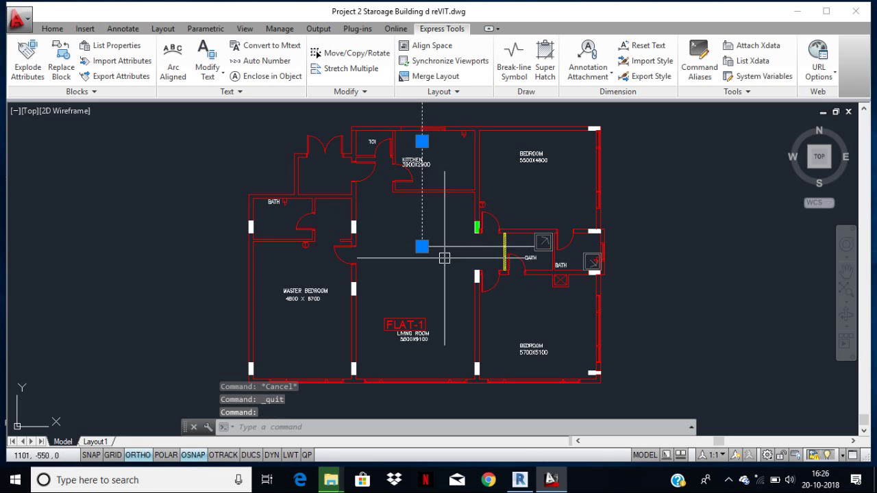
click(856, 11)
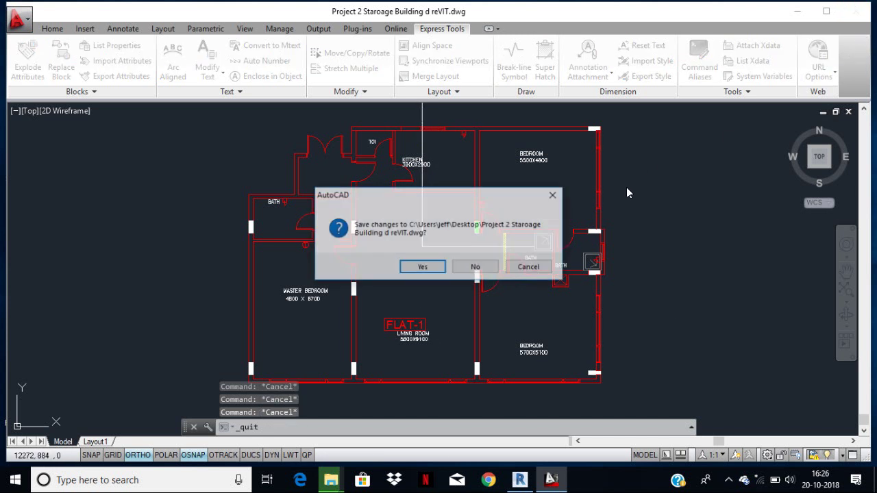
click(478, 267)
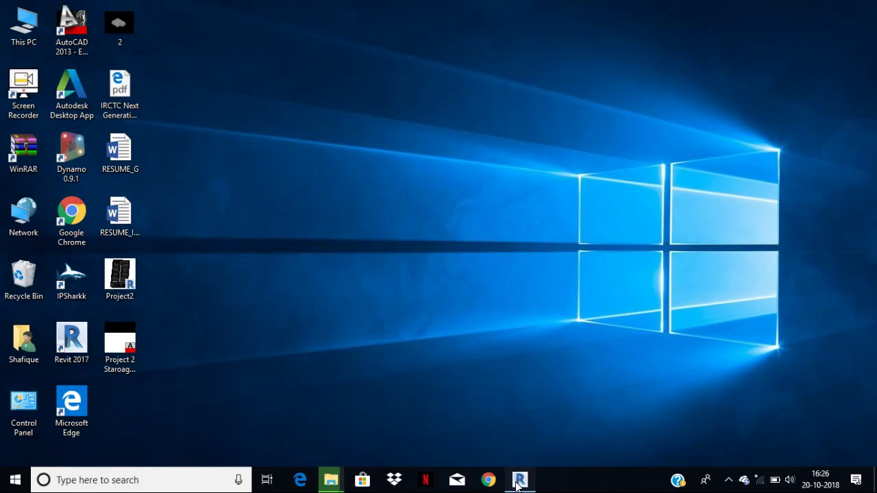
click(520, 480)
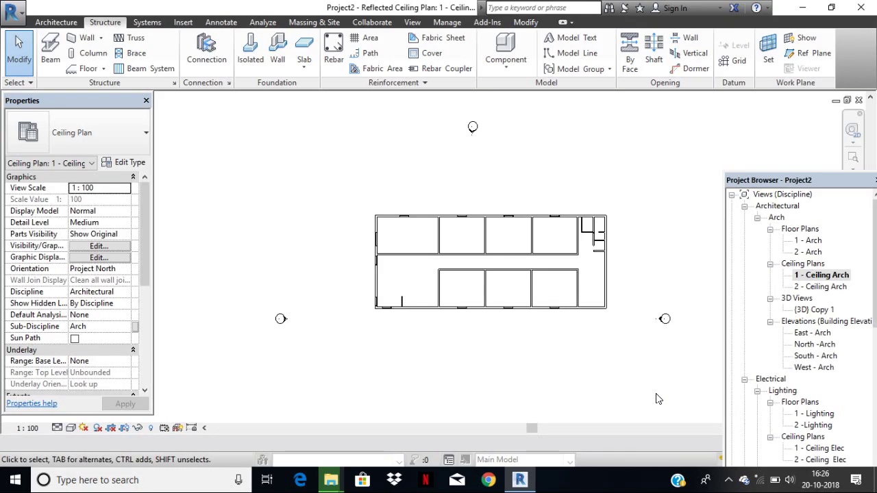
Close all of Project2's views without saving changes
click(859, 101)
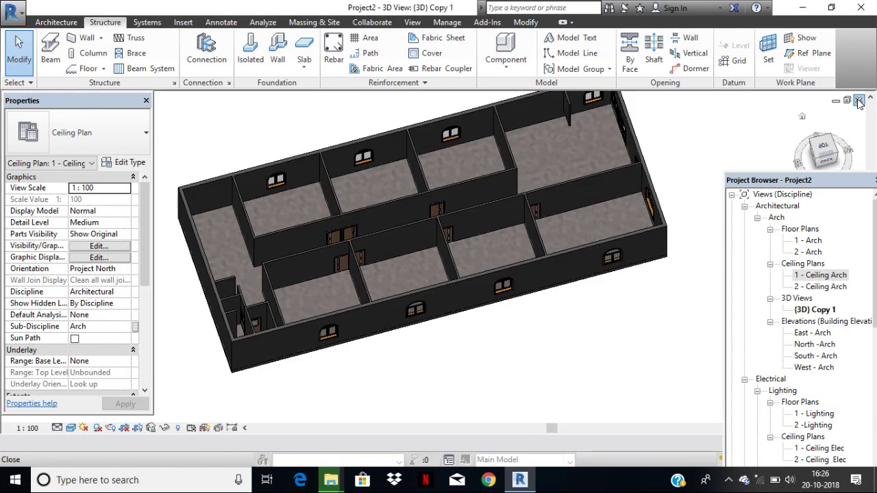
click(859, 101)
click(859, 100)
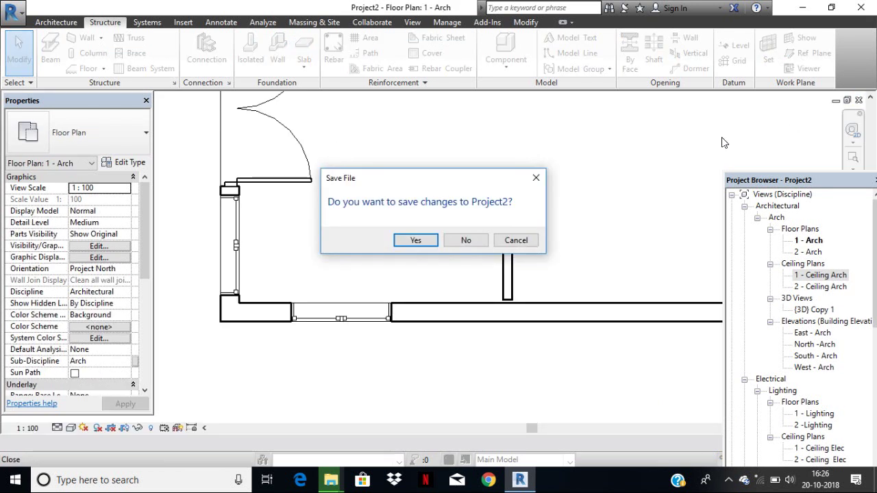
click(465, 241)
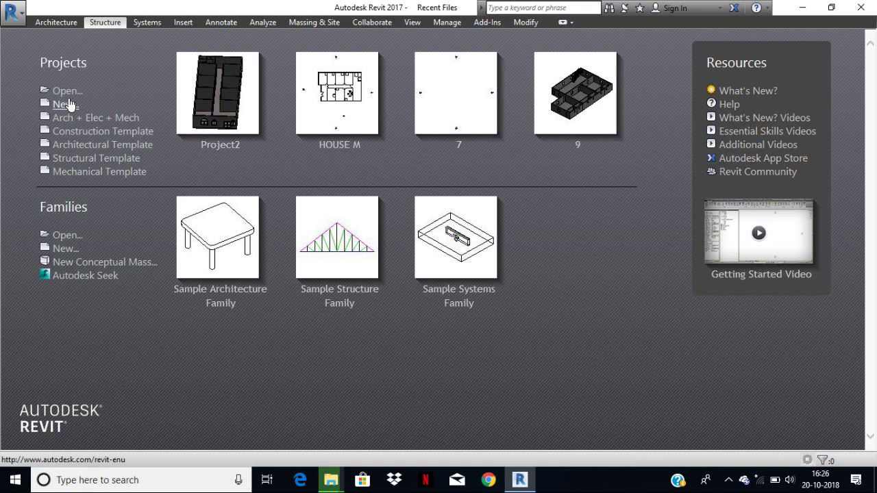
Create a new project from the Arch + Elec + Mech template and show floor plan 1 - Arch
click(69, 104)
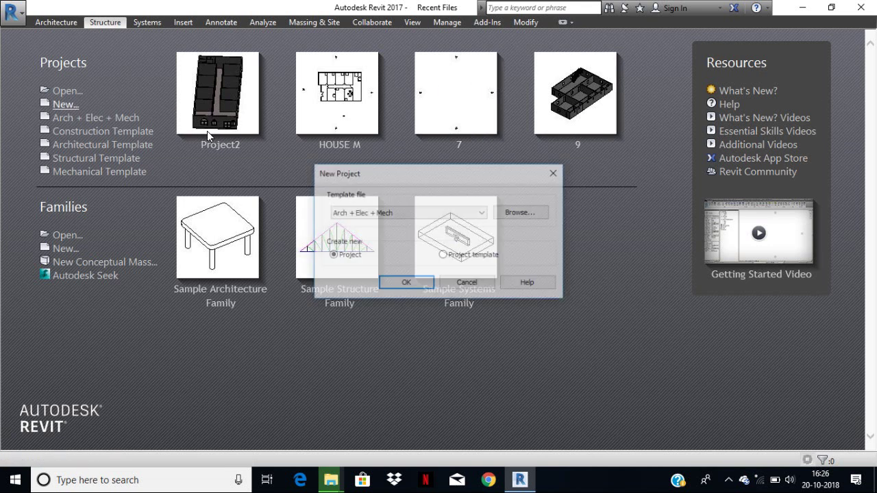
click(406, 283)
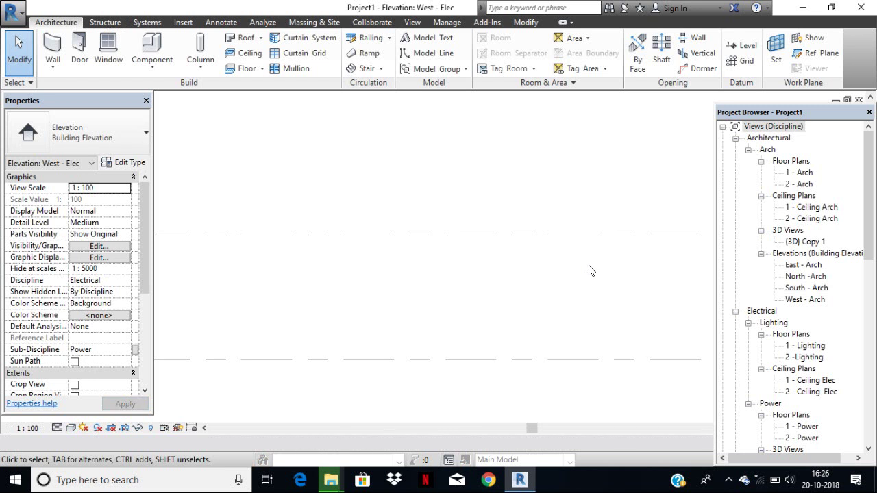
double_click(798, 173)
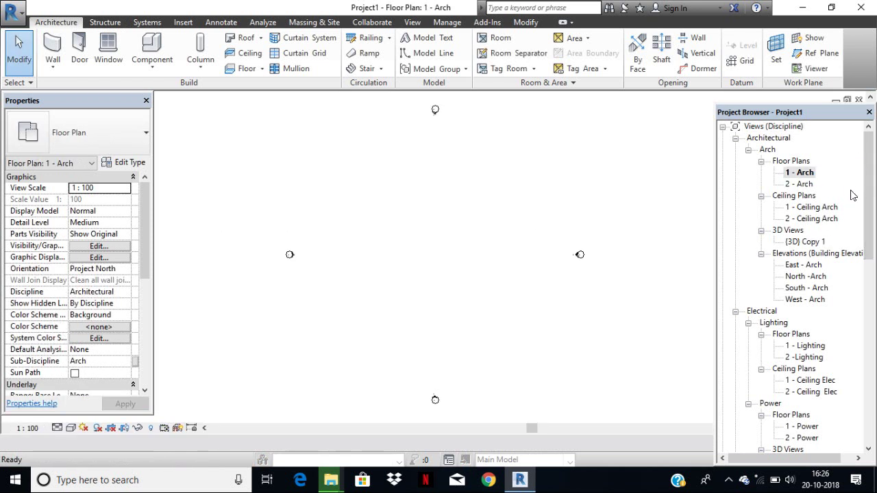
scroll(817, 335, down, 4)
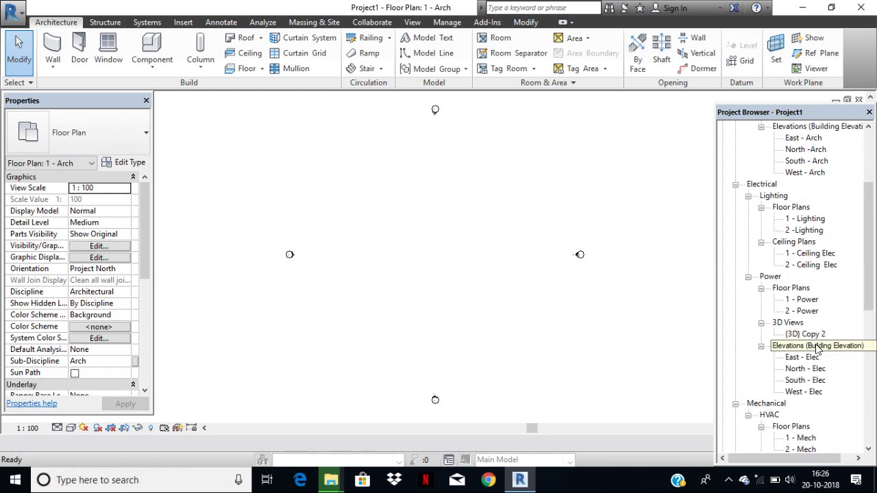
mouse_move(866, 281)
mouse_down()
mouse_move(872, 399)
mouse_move(869, 134)
mouse_up()
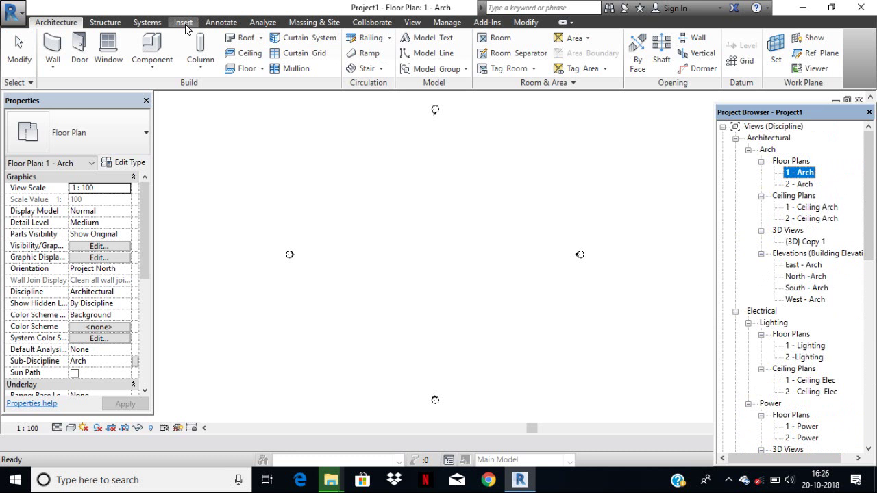
With 1 - Arch active, start Import CAD from the Insert tab and browse to the Desktop
double_click(800, 173)
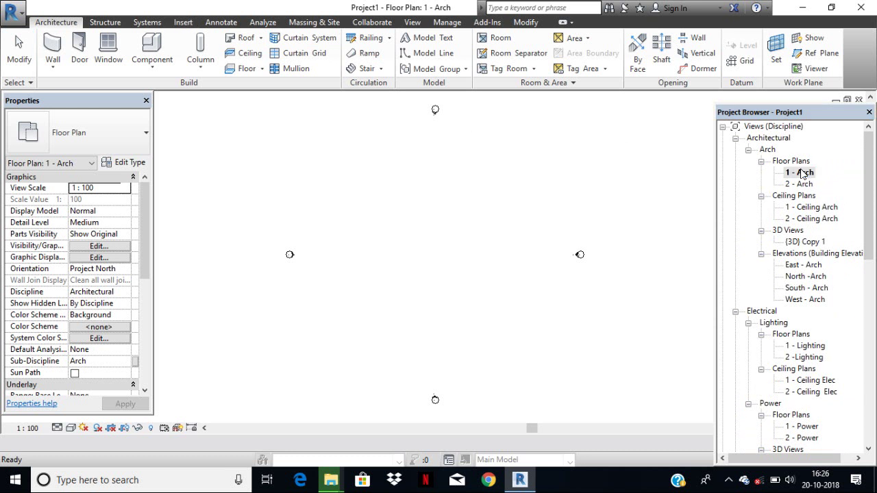
double_click(183, 25)
mouse_move(182, 34)
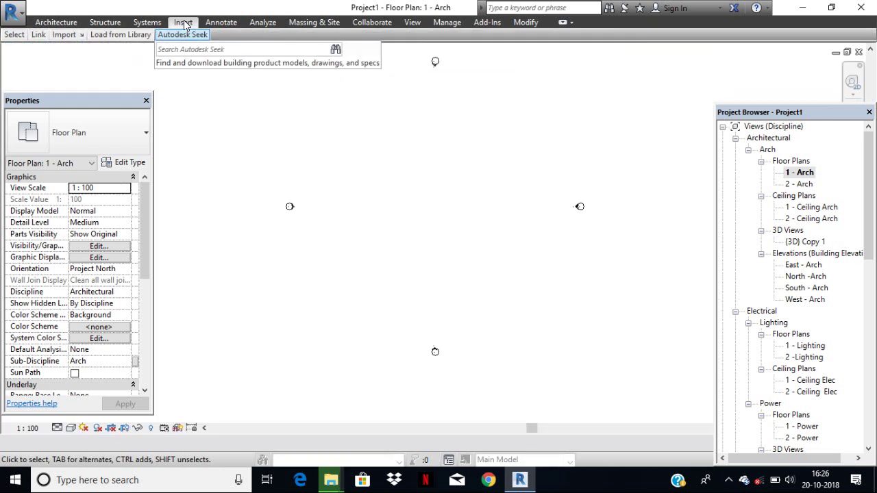
double_click(184, 22)
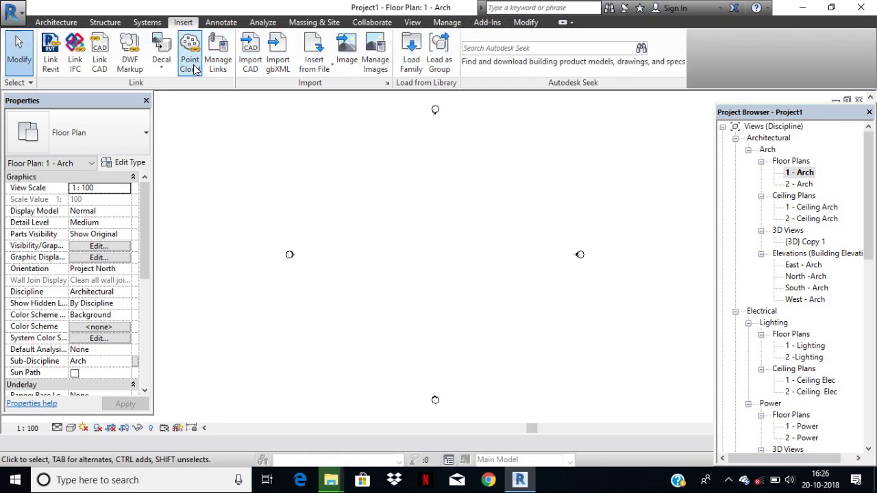
click(253, 71)
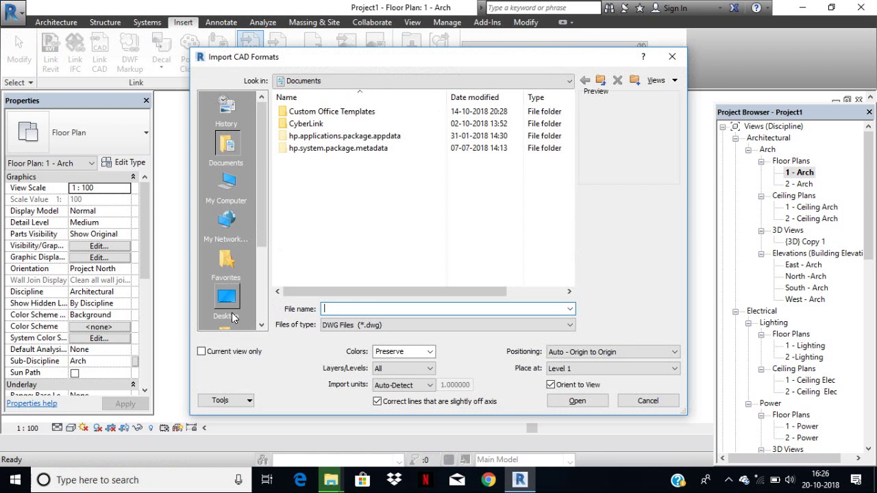
click(227, 304)
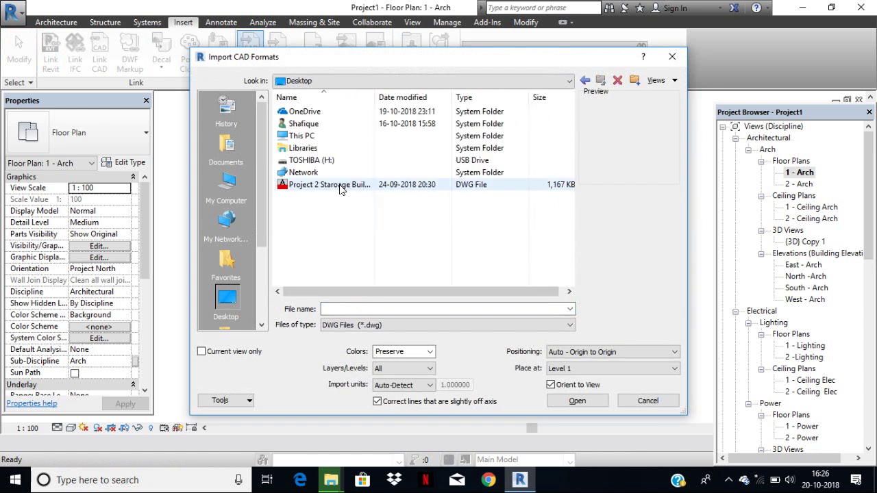
Choose the Project 2 DWG with Colors Black and White, All layers and Auto-Detect units
click(341, 190)
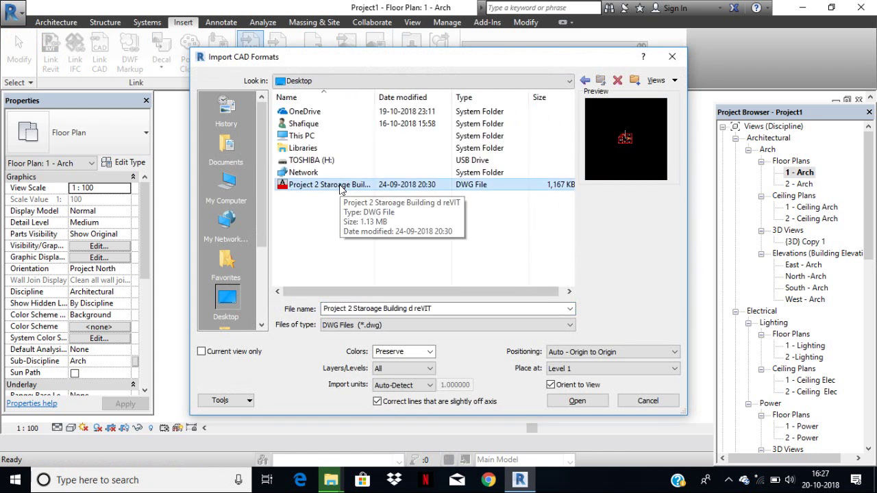
click(432, 352)
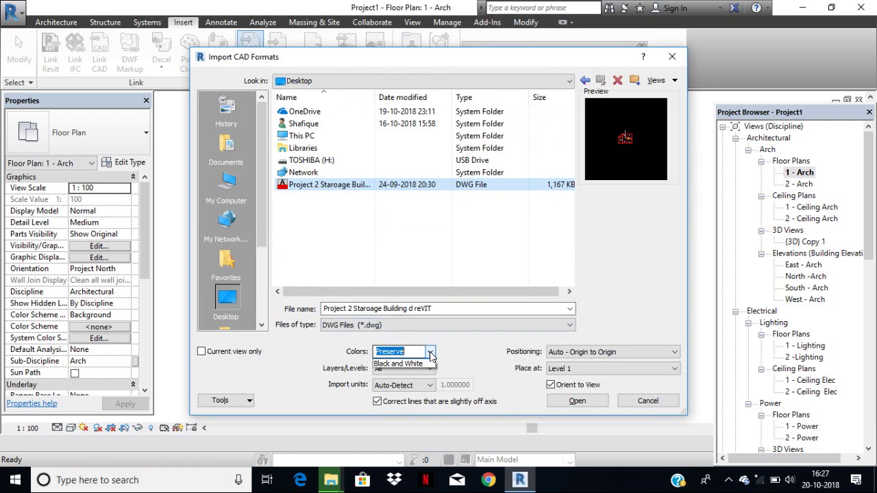
click(432, 353)
click(431, 351)
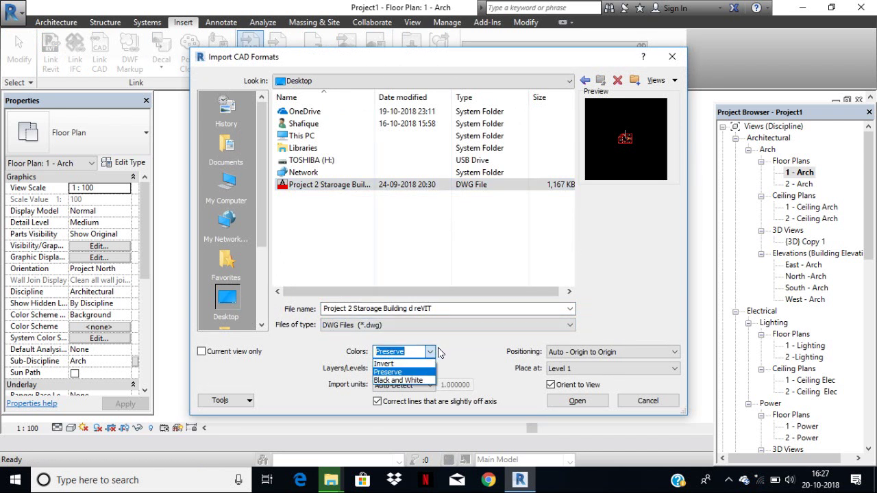
click(424, 381)
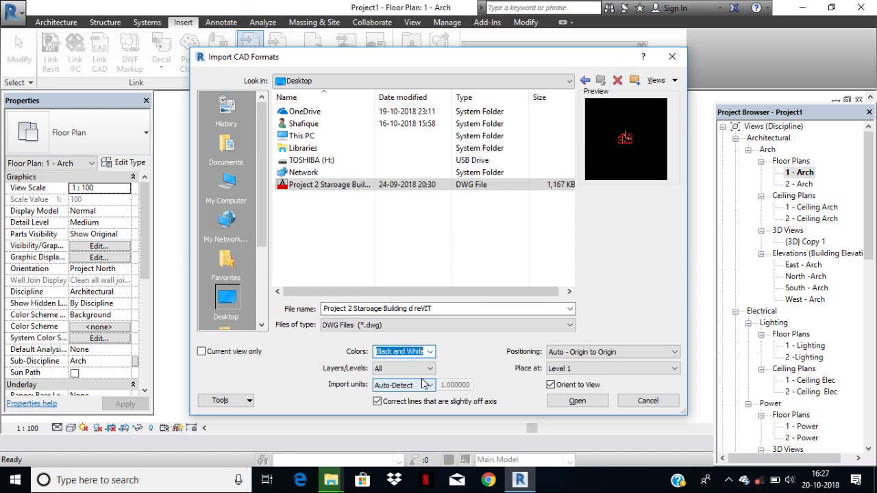
click(428, 370)
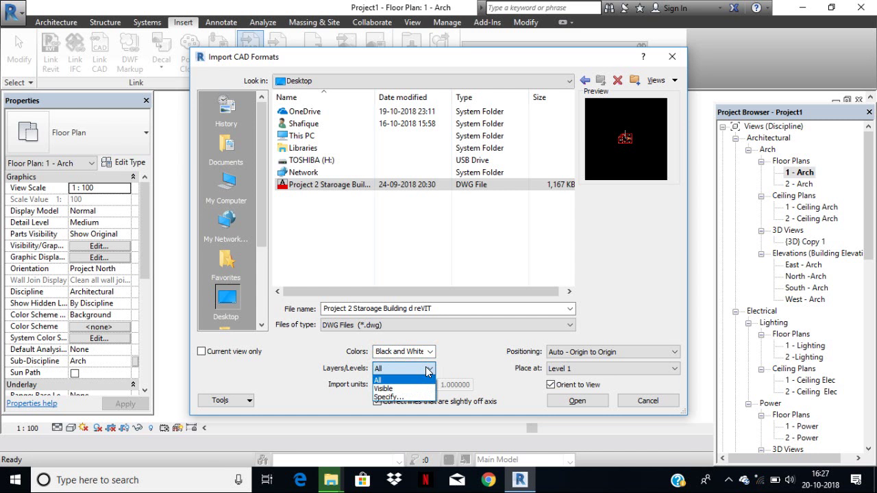
click(429, 370)
click(430, 387)
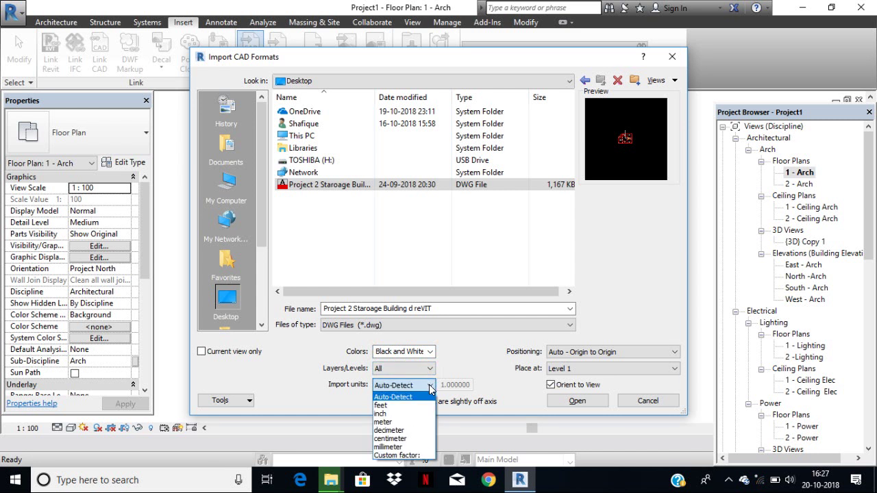
click(431, 389)
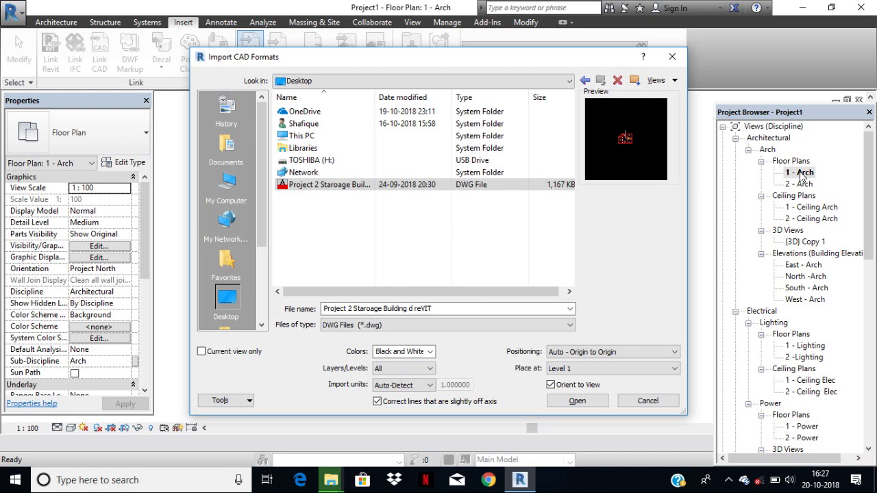
click(422, 384)
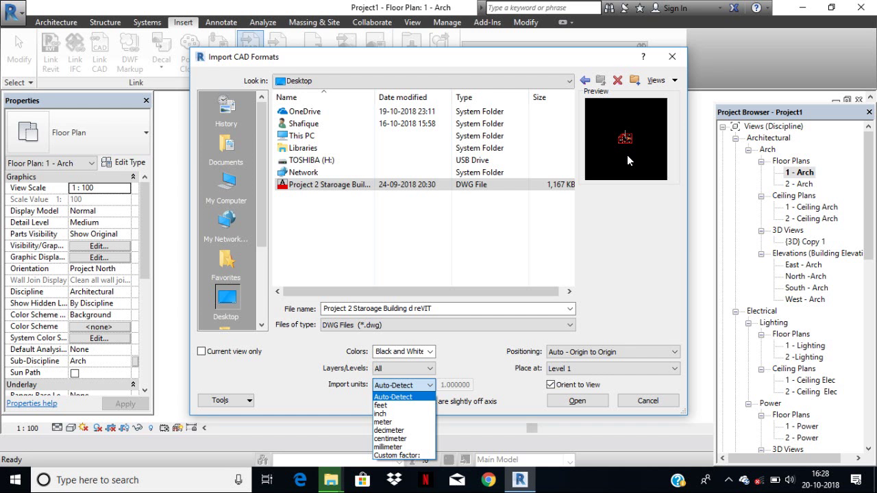
Import the DWG with Auto - Center to Center positioning on Level 1, keeping Auto-Detect units
click(426, 384)
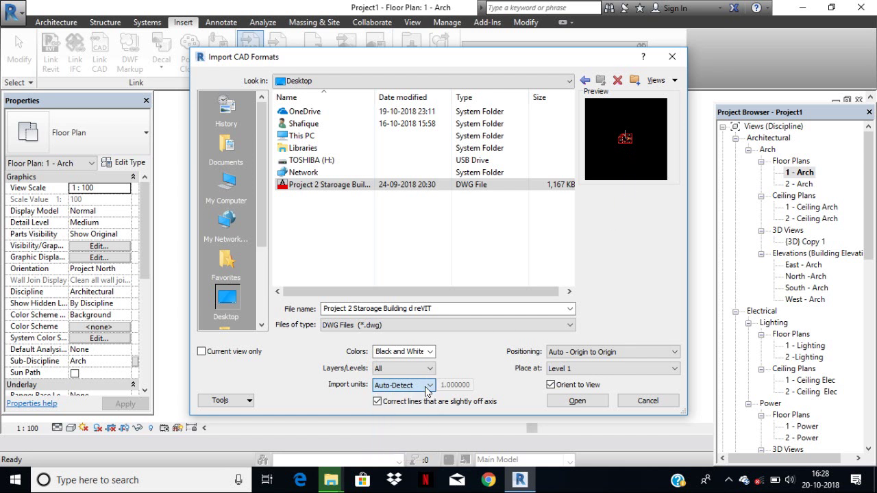
click(675, 351)
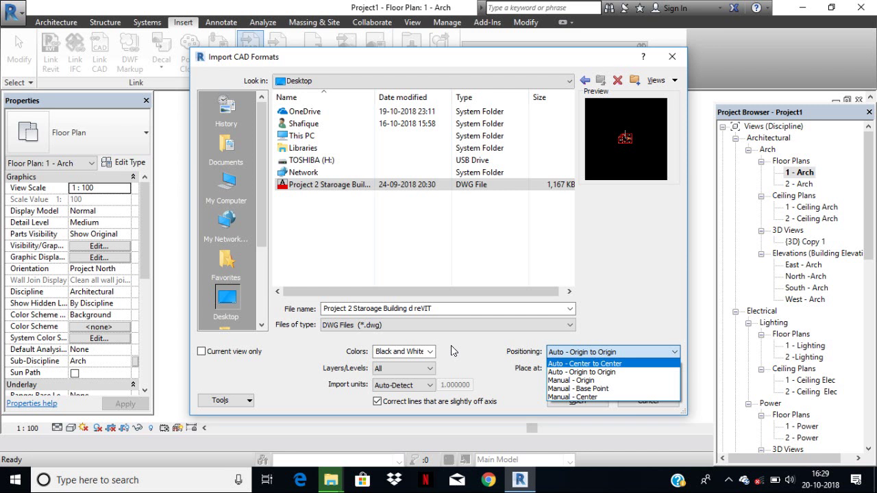
click(588, 364)
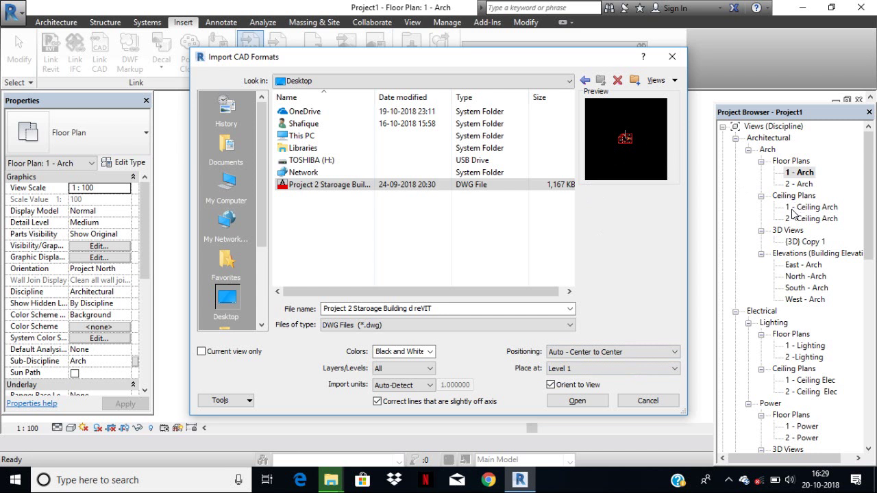
click(675, 369)
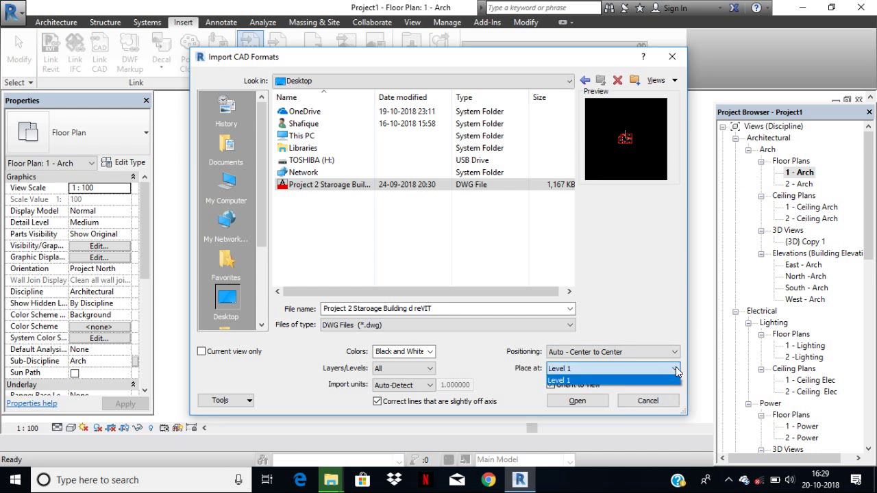
click(615, 367)
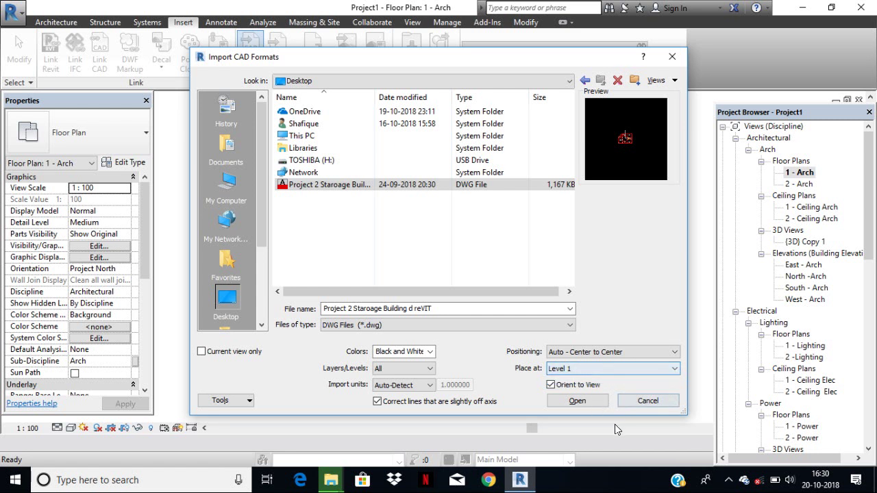
click(576, 401)
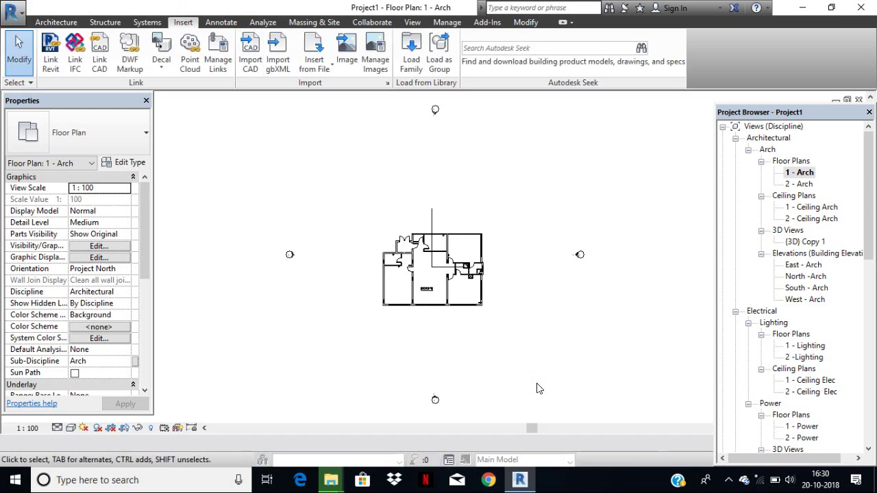
Full Explode the imported DWG and delete the filled regions that could not be converted
scroll(451, 318, up, 3)
scroll(450, 318, up, 2)
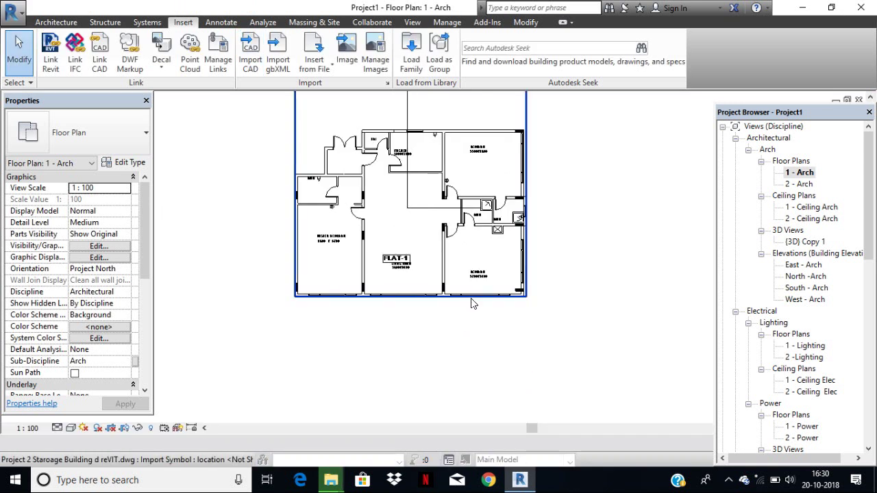
click(471, 302)
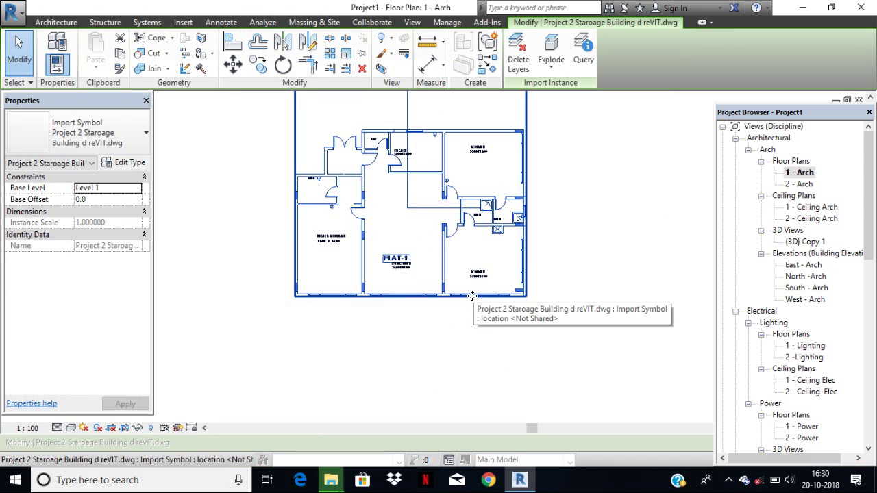
click(553, 69)
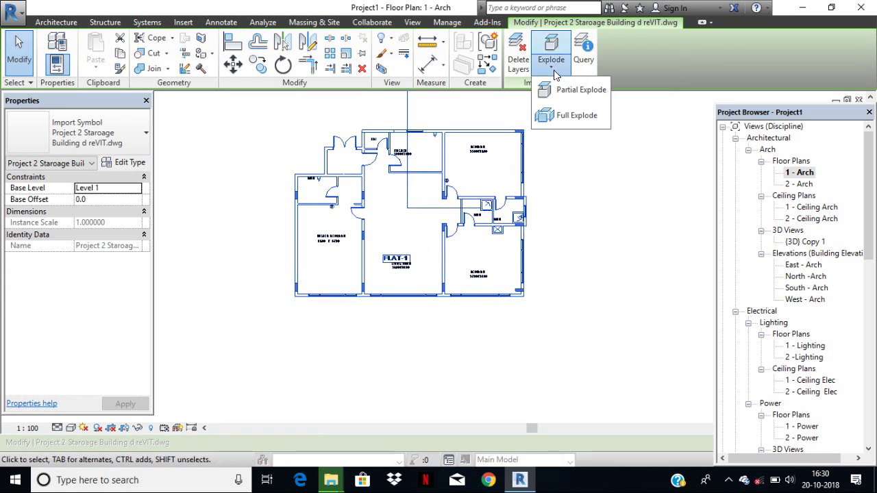
click(561, 121)
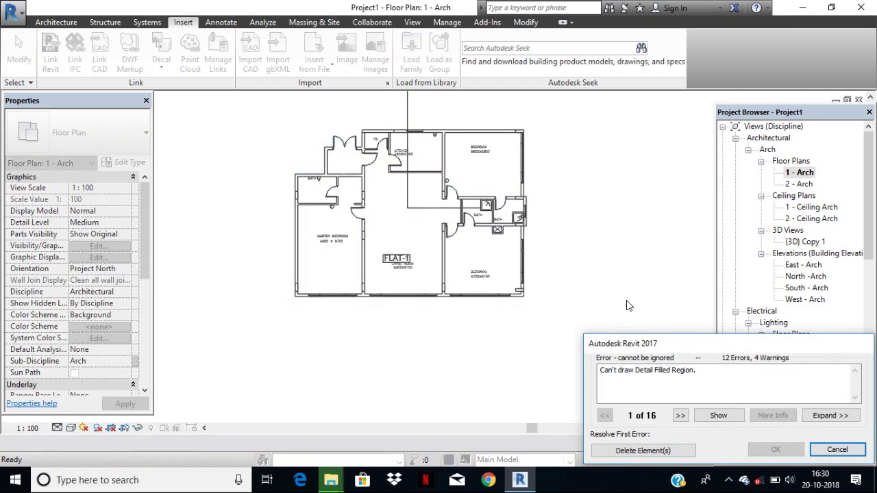
click(652, 453)
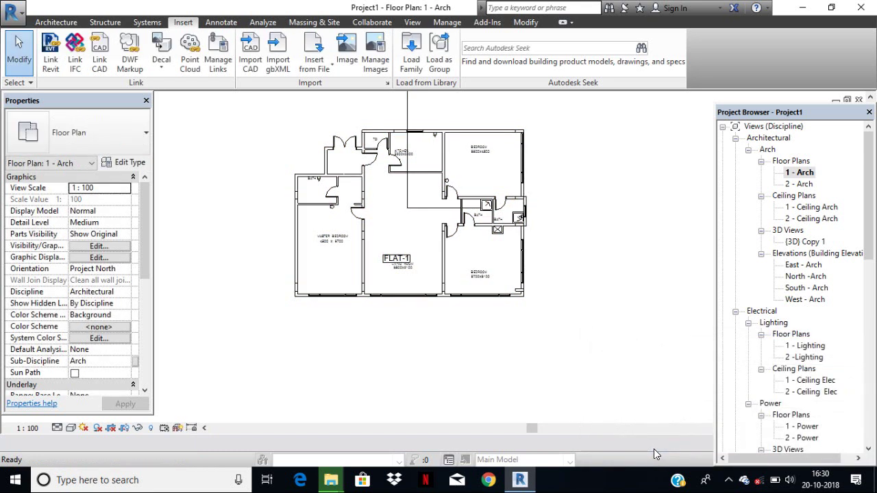
Select and delete the stray vertical line crossing the top of the plan
click(425, 209)
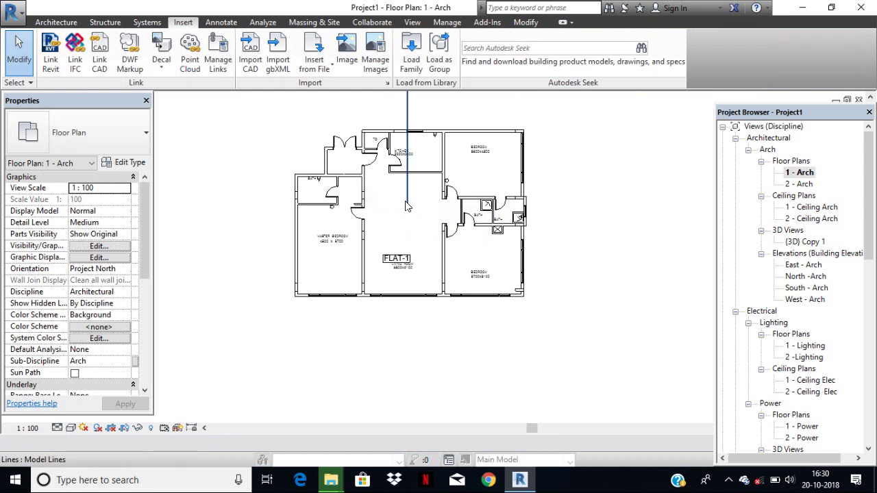
click(406, 205)
key(Delete)
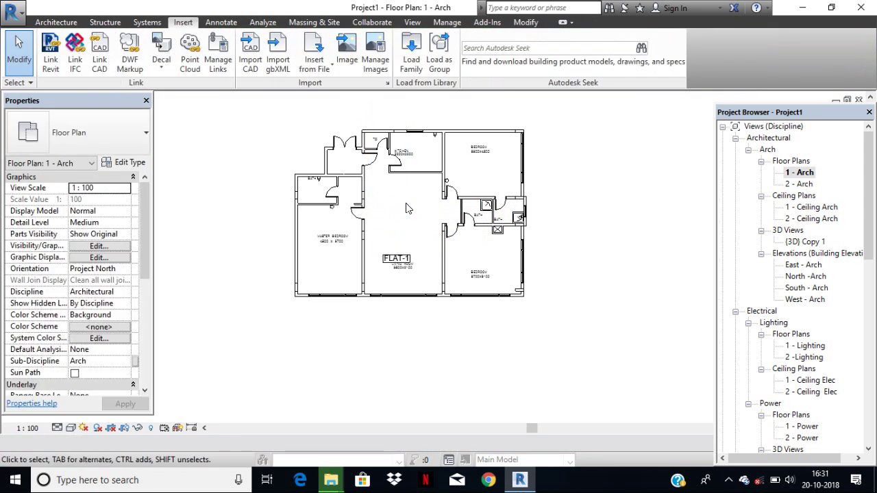
scroll(422, 141, up, 3)
scroll(425, 142, up, 2)
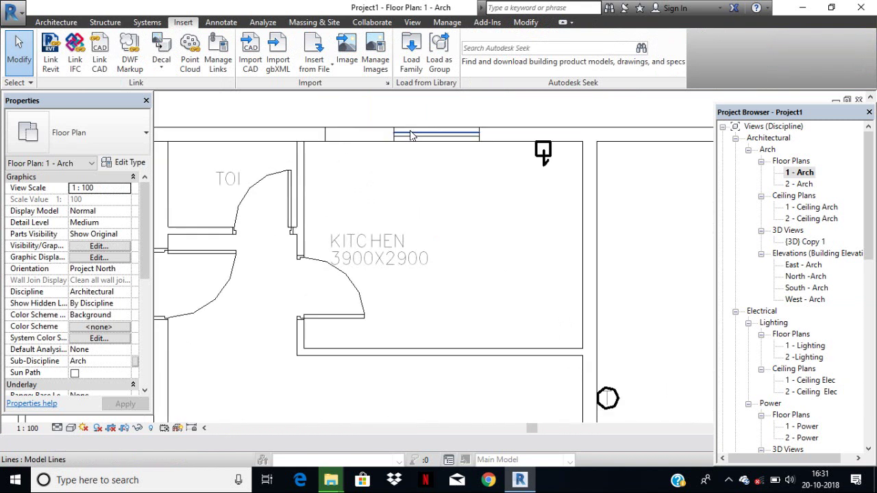
Check the kitchen's top-wall lines are individual model lines and recentre the whole flat
click(427, 136)
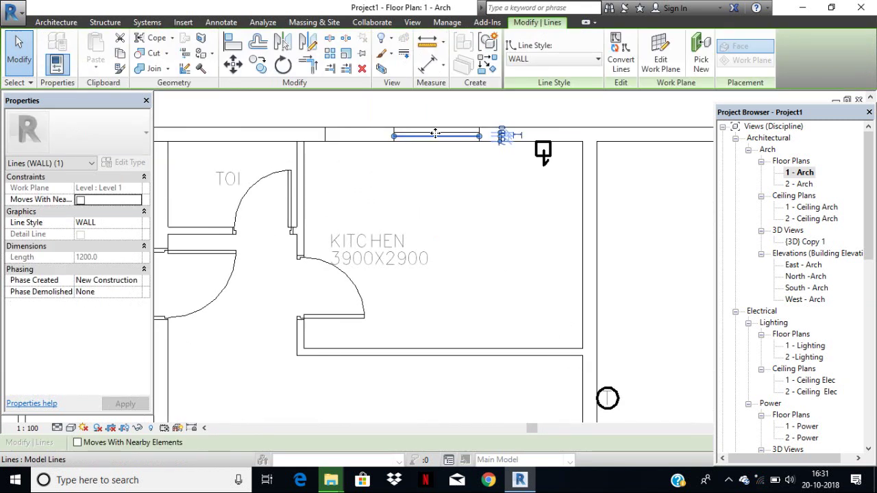
click(485, 152)
click(505, 145)
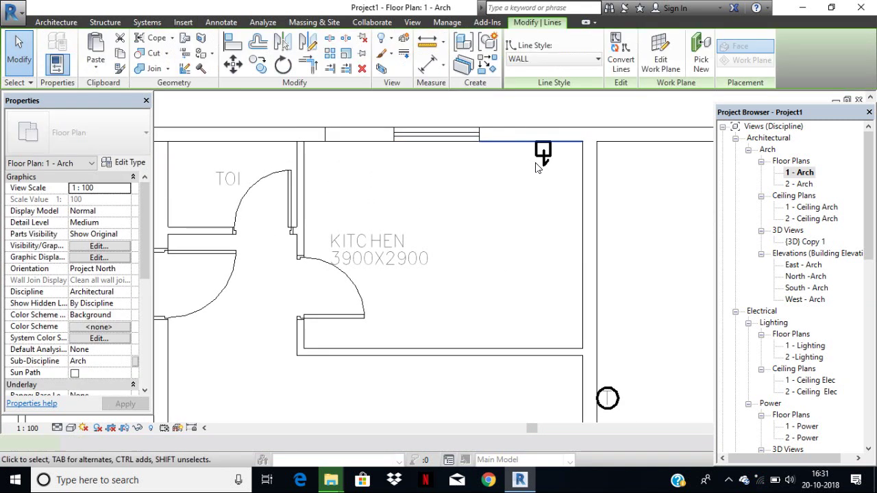
click(548, 199)
scroll(558, 200, down, 3)
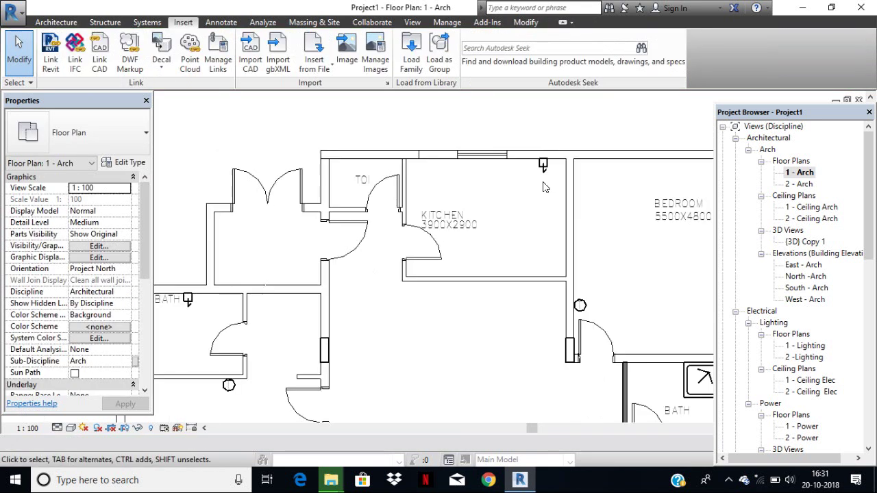
scroll(559, 200, down, 1)
scroll(614, 228, down, 2)
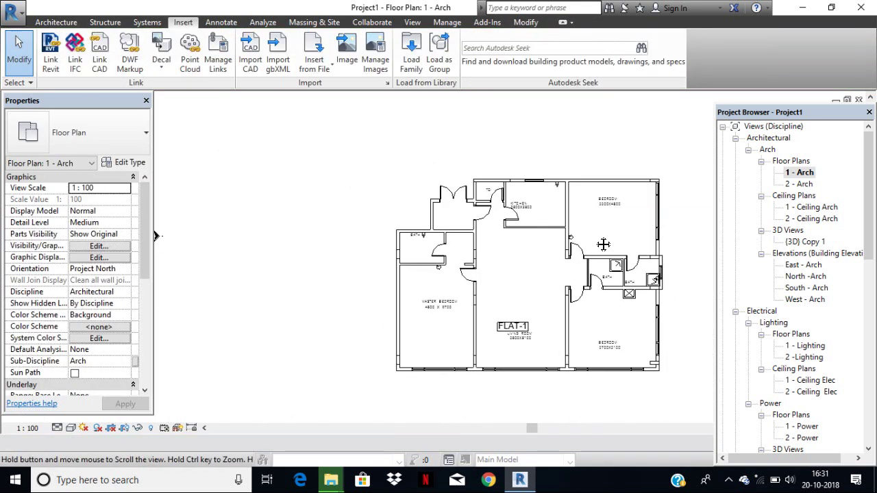
middle_drag(633, 244, 588, 227)
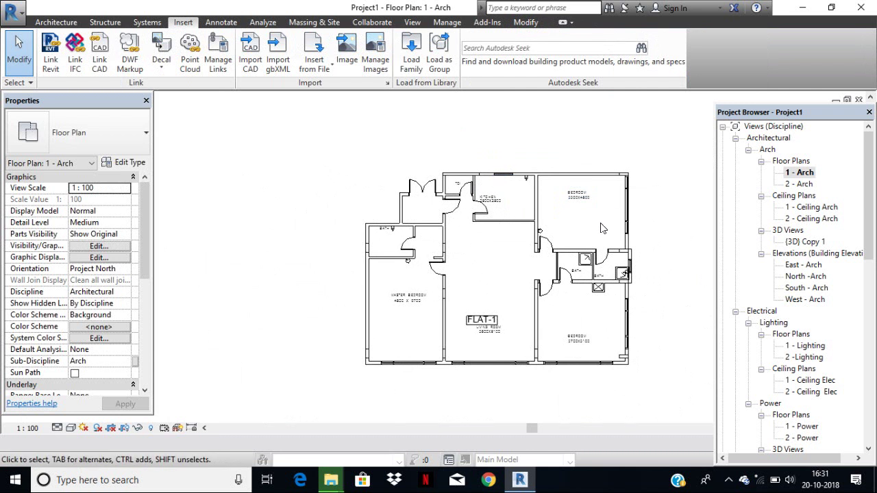
scroll(510, 176, up, 3)
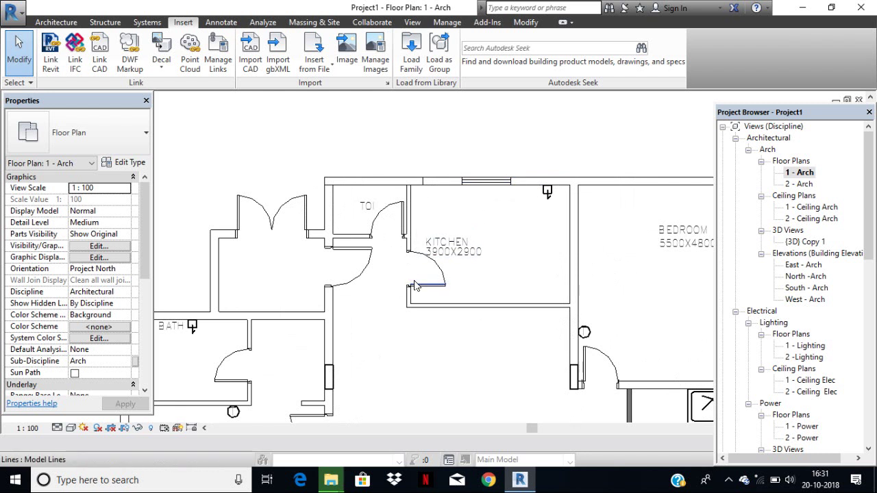
scroll(452, 250, down, 1)
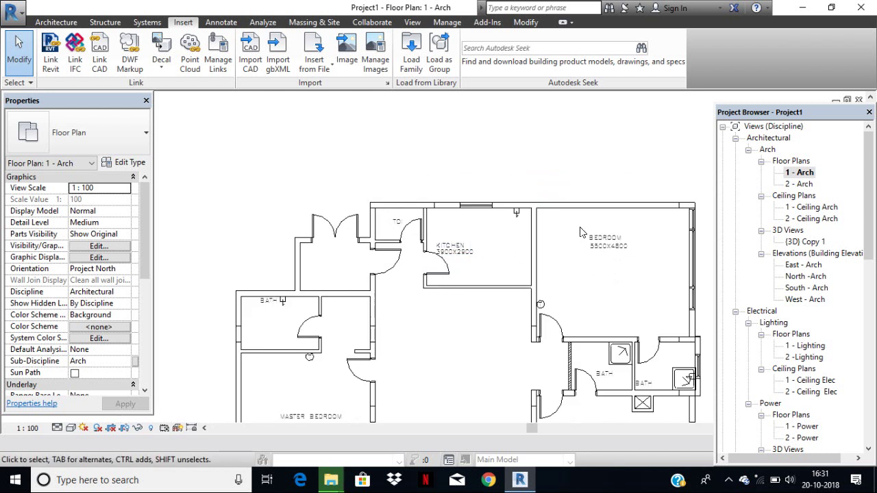
scroll(579, 210, up, 2)
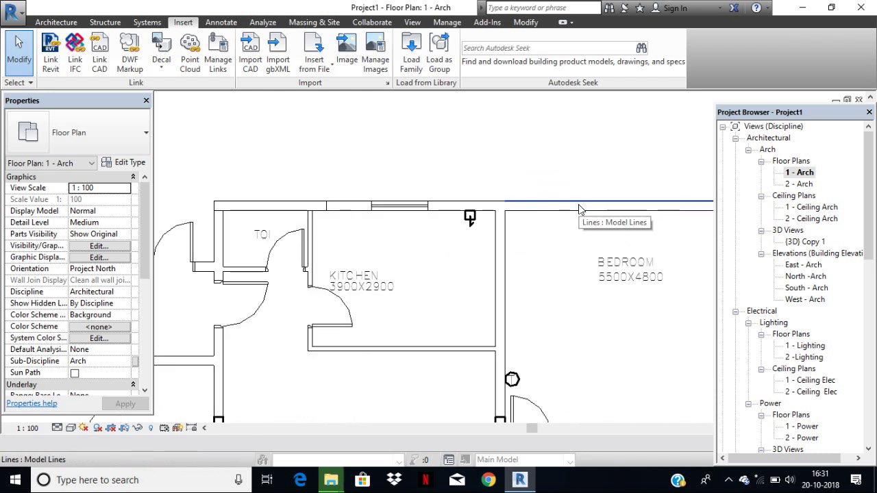
click(526, 23)
click(428, 63)
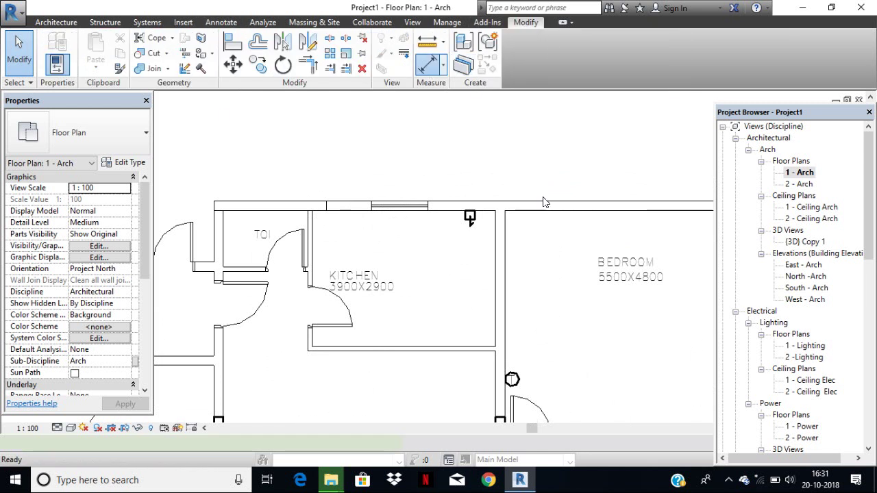
Start an aligned dimension (DI) on a wall line, then cancel it
key(d)
key(i)
scroll(551, 204, up, 2)
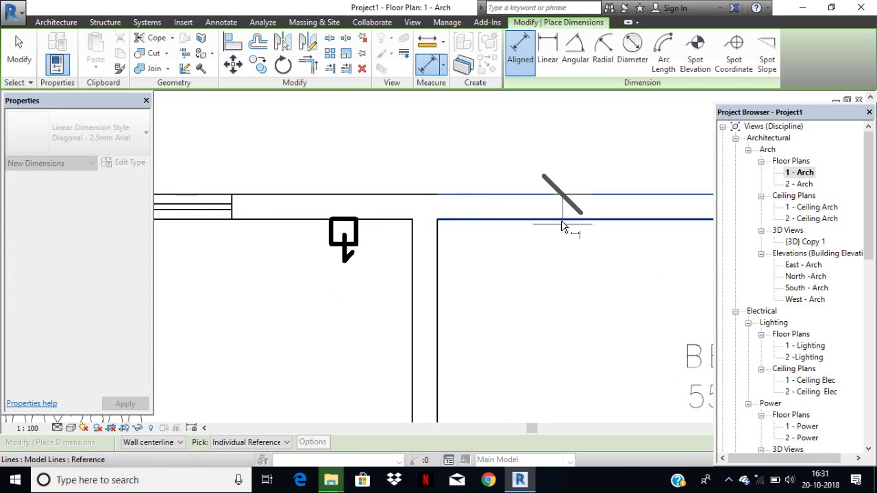
click(563, 226)
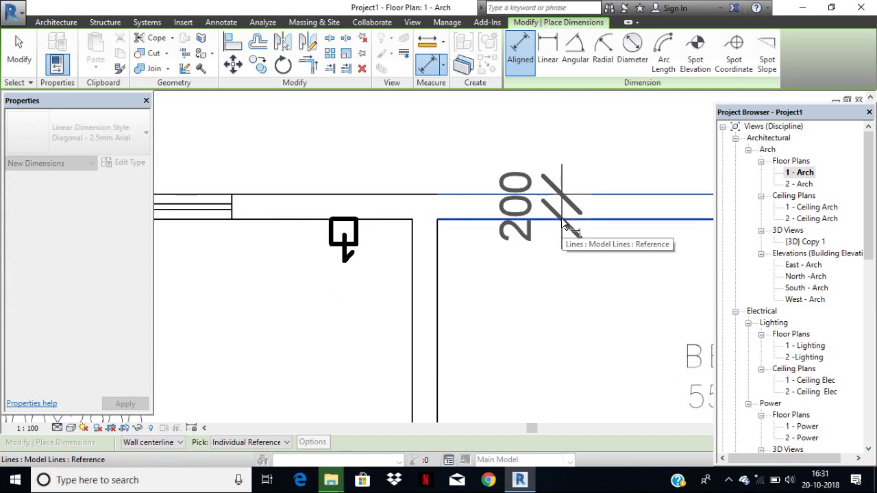
key(Escape)
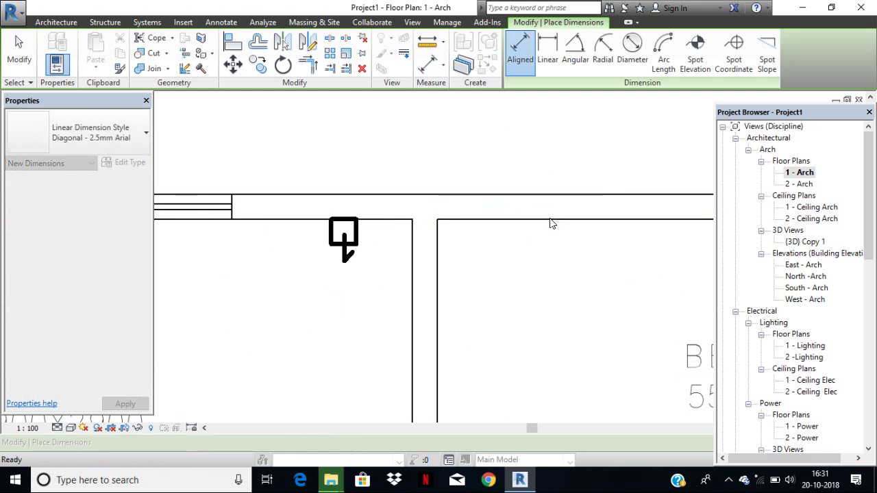
key(Escape)
Pan and zoom the plan to bring the kitchen, bedroom and baths into view
scroll(548, 222, down, 3)
scroll(640, 308, down, 2)
middle_drag(639, 307, 546, 186)
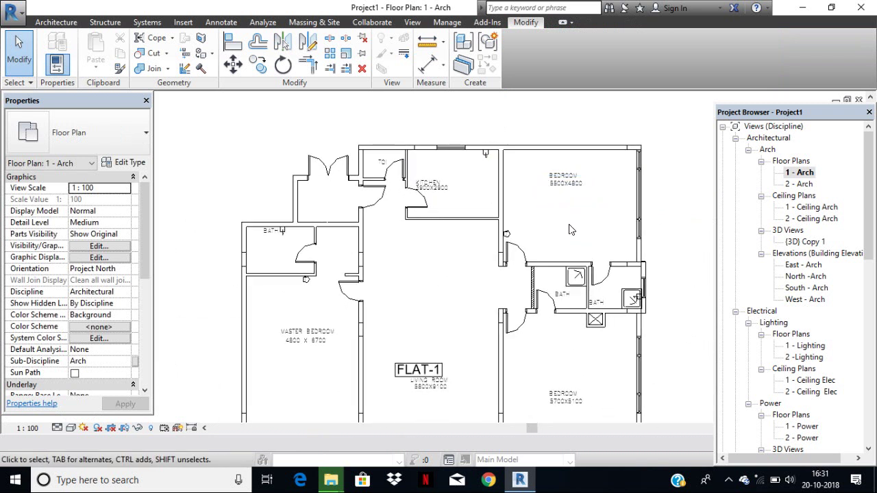
middle_drag(645, 218, 632, 183)
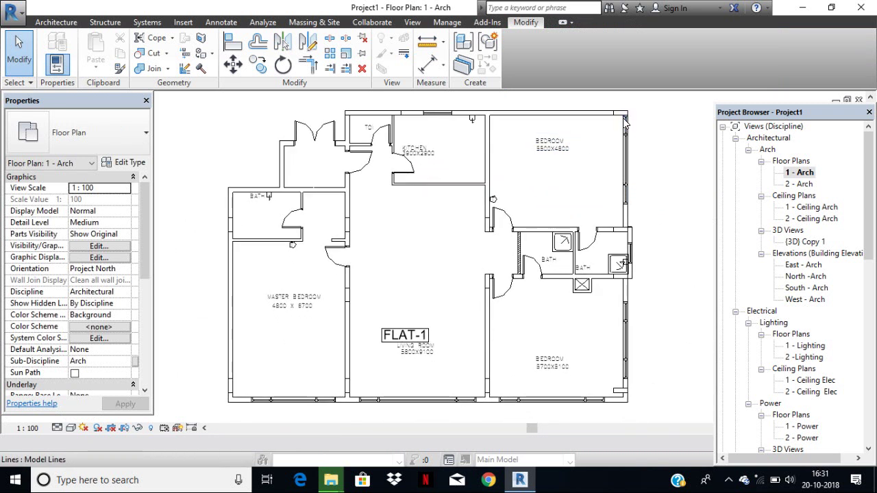
scroll(624, 122, up, 2)
scroll(624, 122, up, 2)
scroll(625, 120, up, 2)
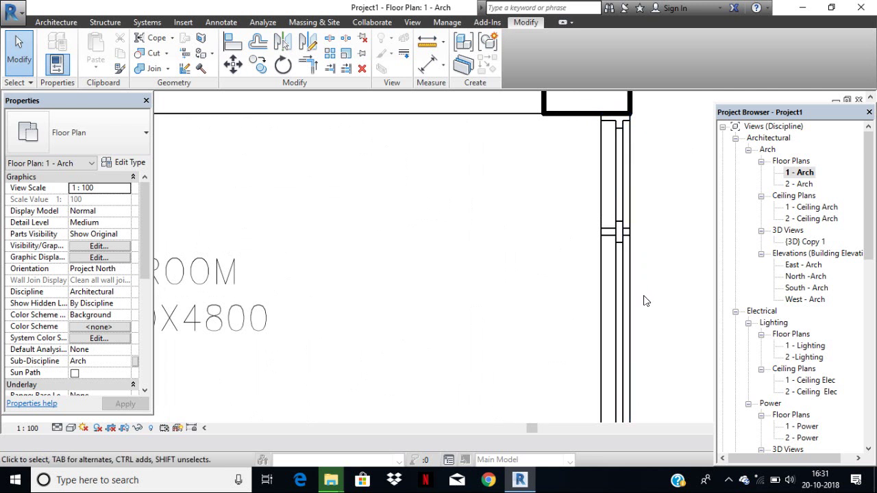
middle_drag(596, 120, 603, 194)
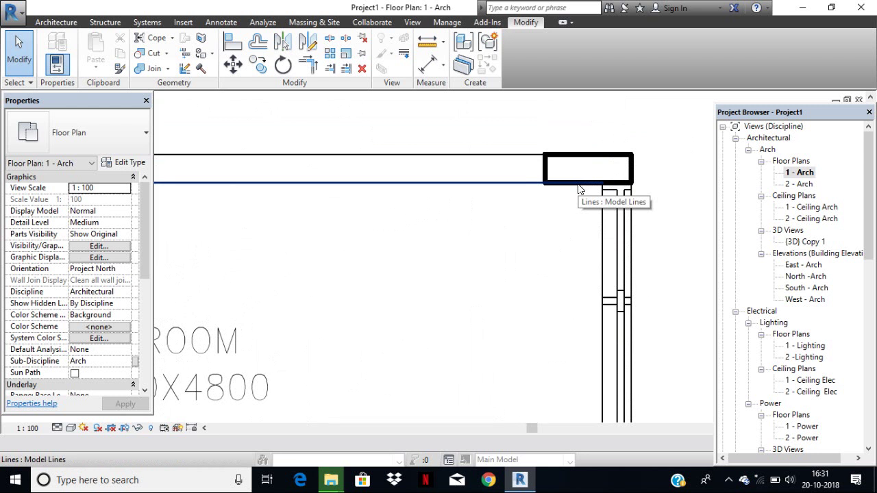
scroll(554, 198, down, 3)
scroll(557, 205, down, 3)
middle_drag(557, 259, 582, 122)
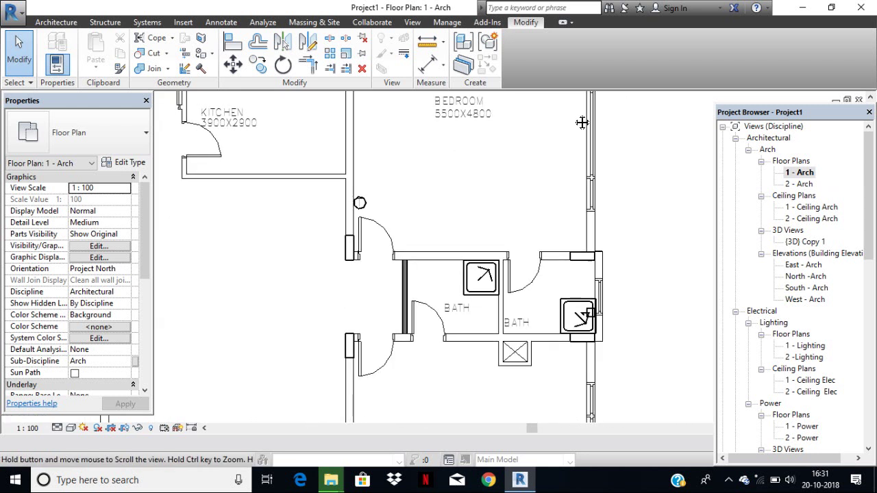
scroll(574, 179, down, 2)
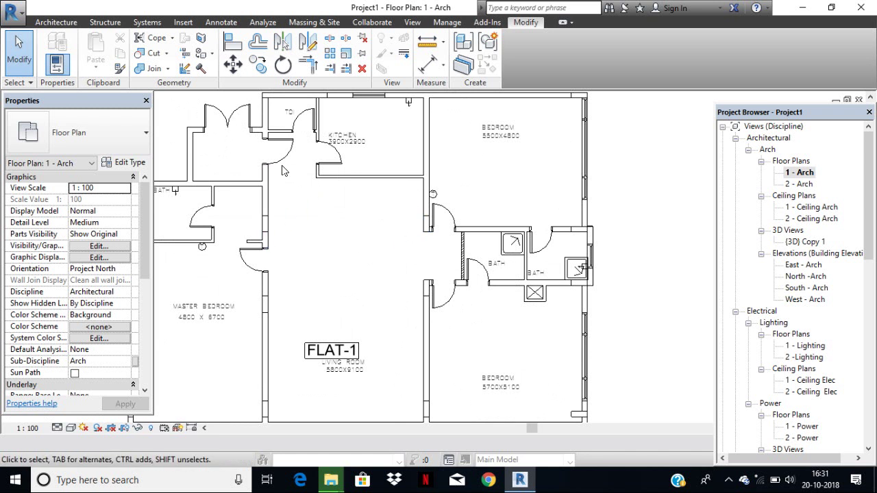
scroll(336, 179, up, 3)
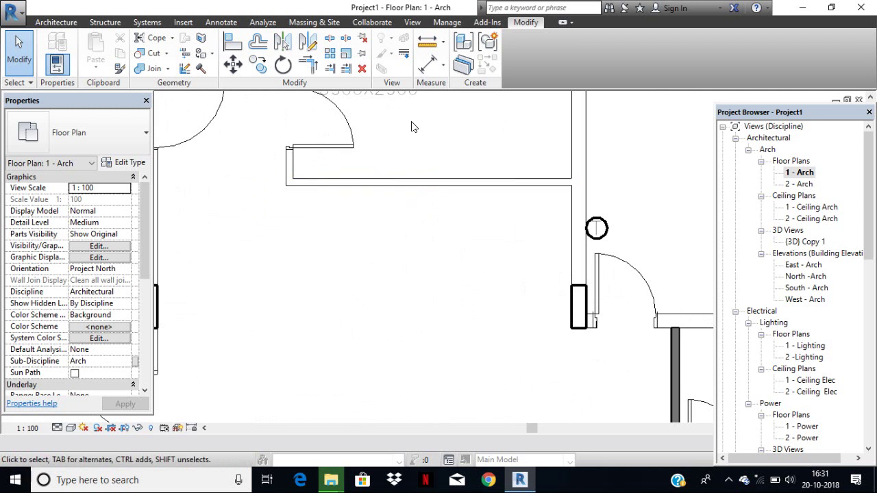
Measure the kitchen wall's lines as 100 apart, then cancel without placing a dimension
click(430, 68)
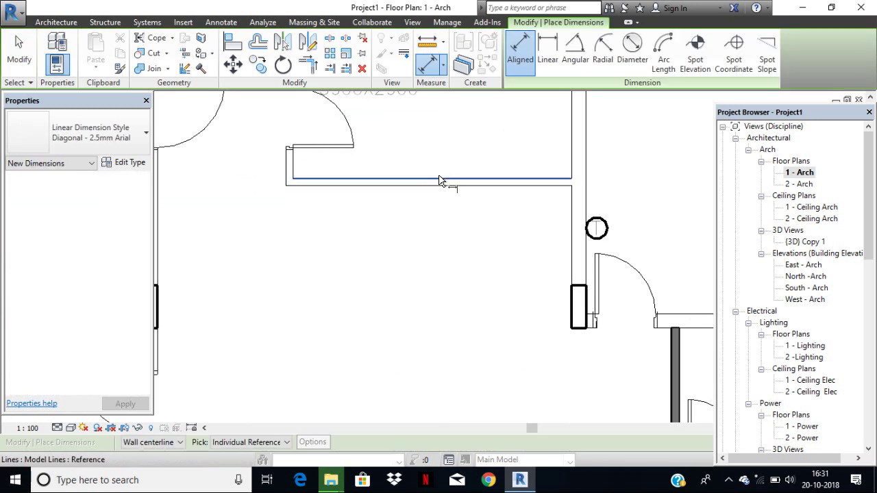
click(440, 179)
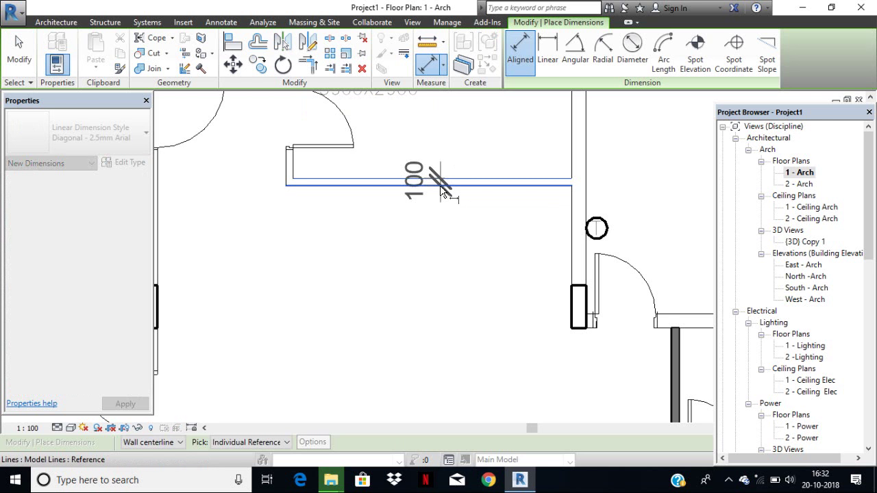
key(Escape)
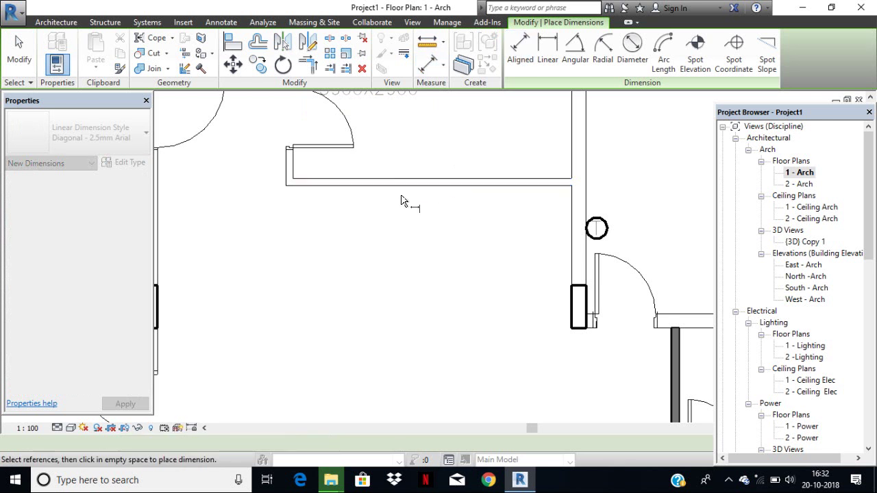
key(Escape)
scroll(437, 214, down, 3)
scroll(437, 214, down, 2)
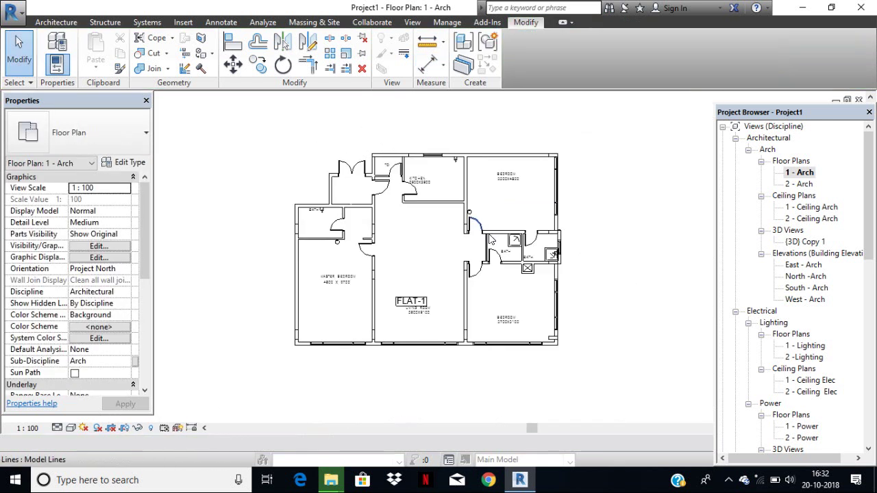
scroll(543, 276, up, 4)
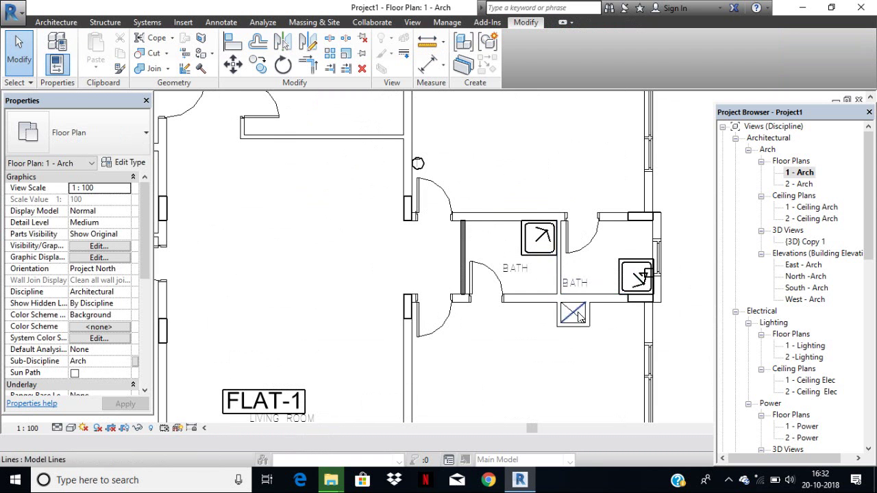
scroll(578, 315, down, 3)
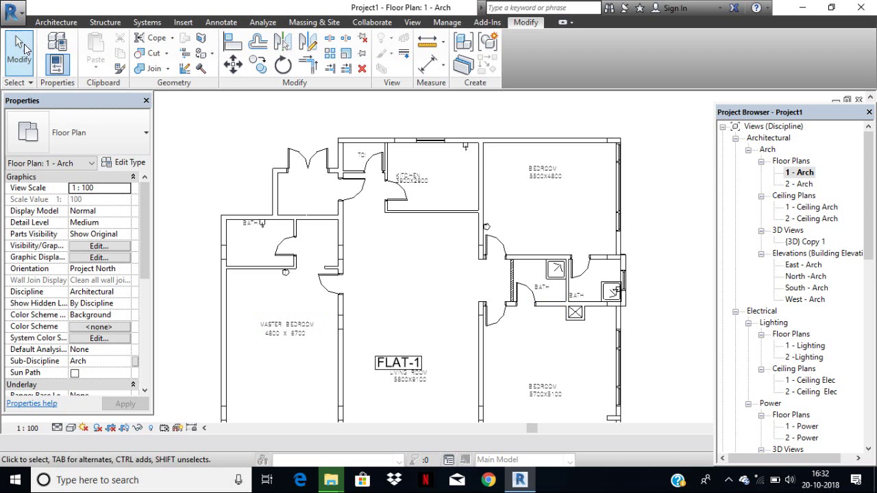
Start the Architectural Wall tool with Top Constraint set to Up to level: Level 2
click(56, 22)
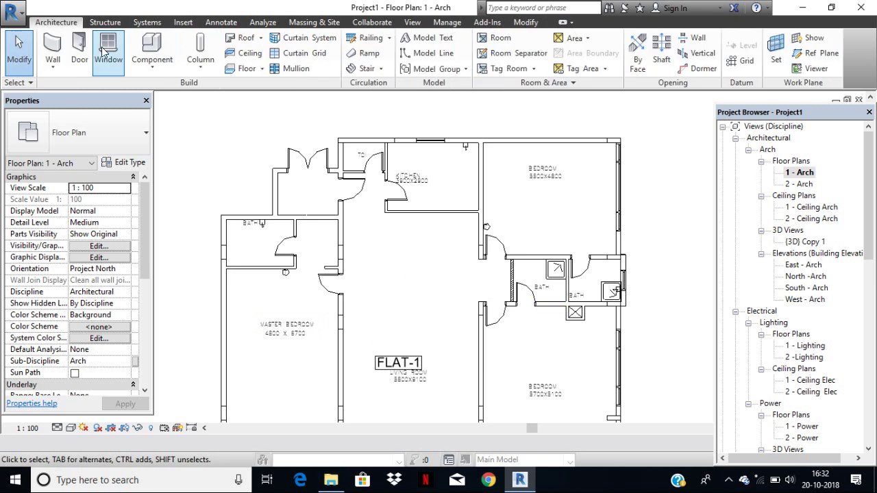
click(53, 65)
click(103, 90)
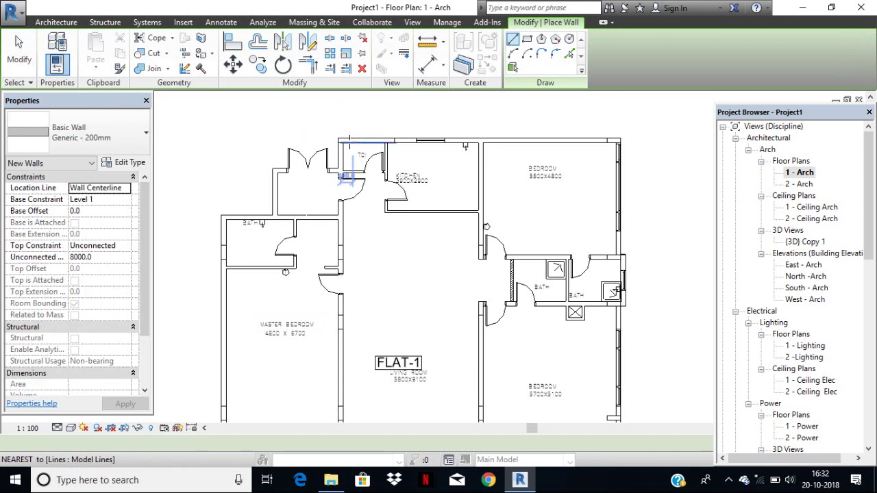
scroll(343, 141, up, 3)
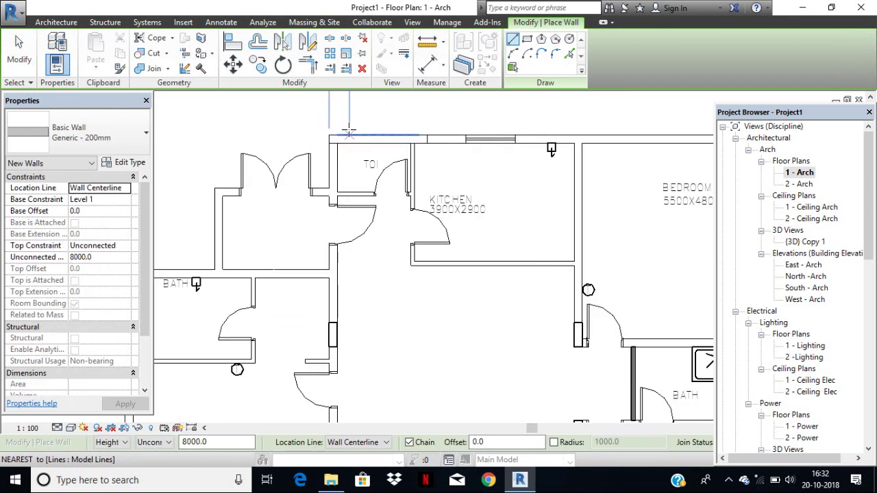
click(128, 247)
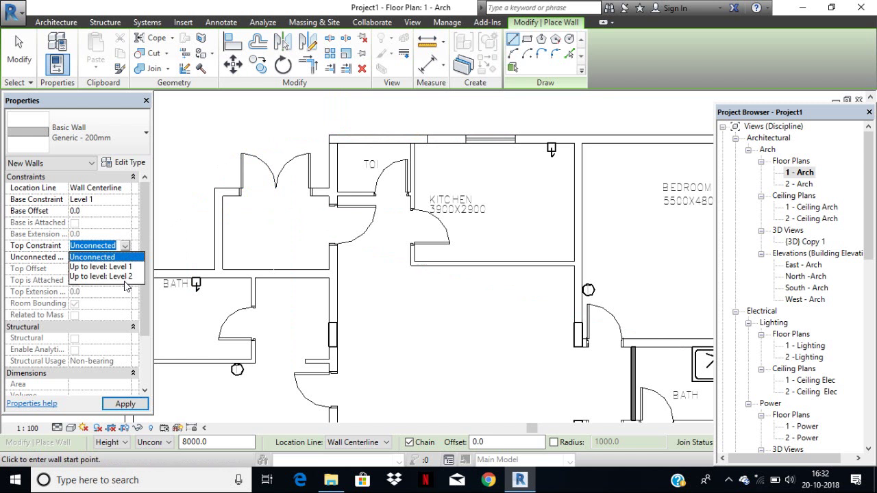
click(126, 277)
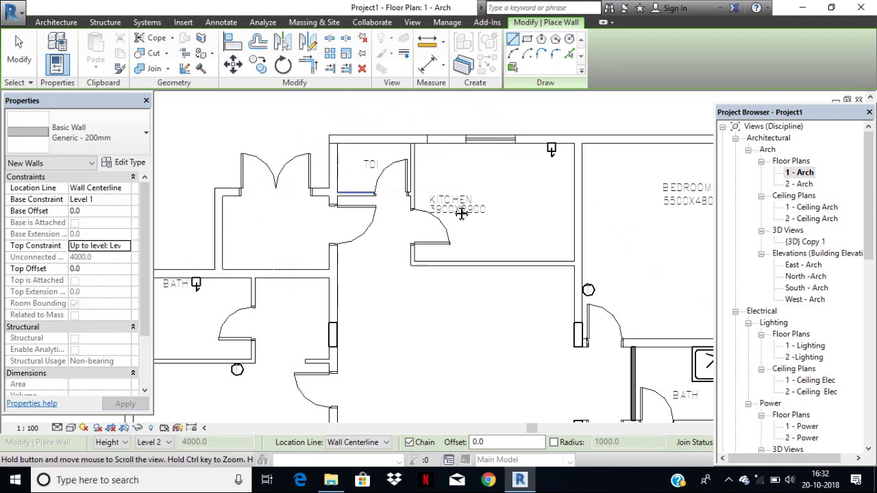
Pan the plan and restart the Architectural Wall tool
middle_drag(390, 131, 400, 189)
key(Escape)
key(Escape)
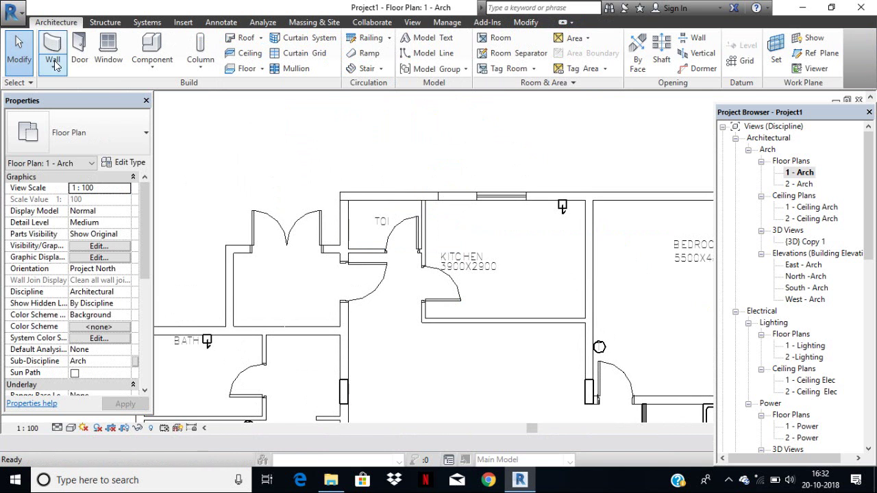
click(54, 61)
click(74, 84)
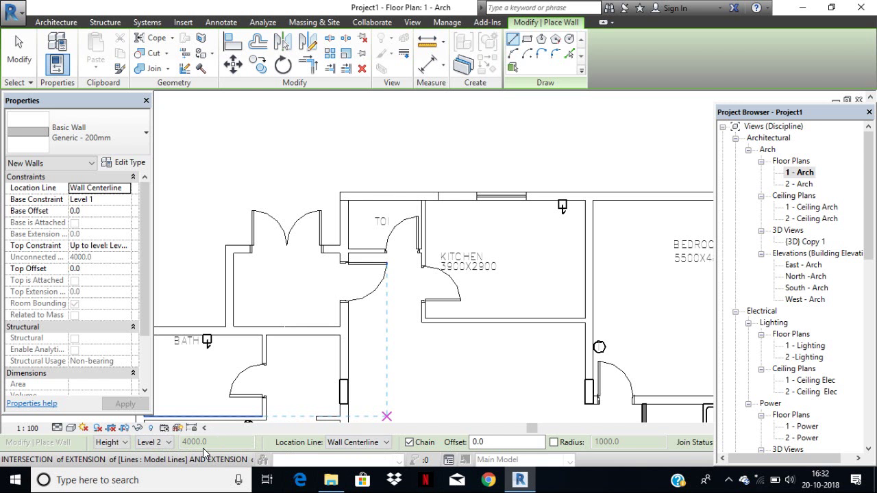
click(388, 443)
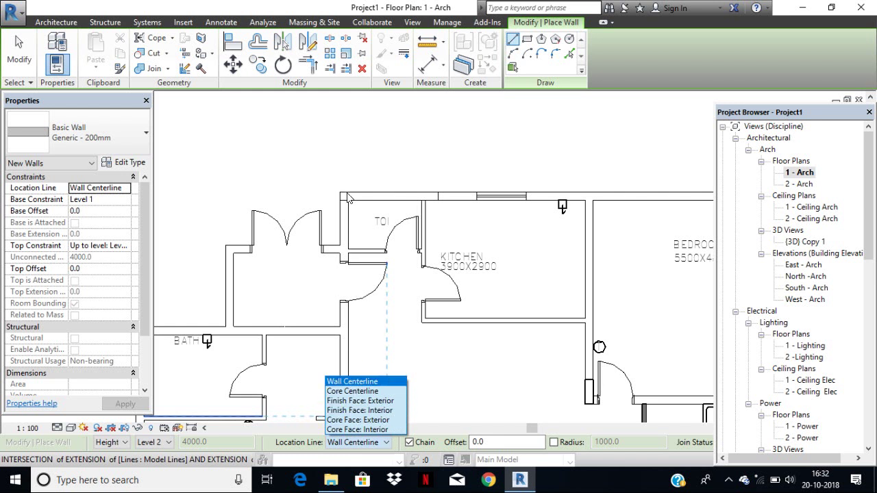
click(452, 376)
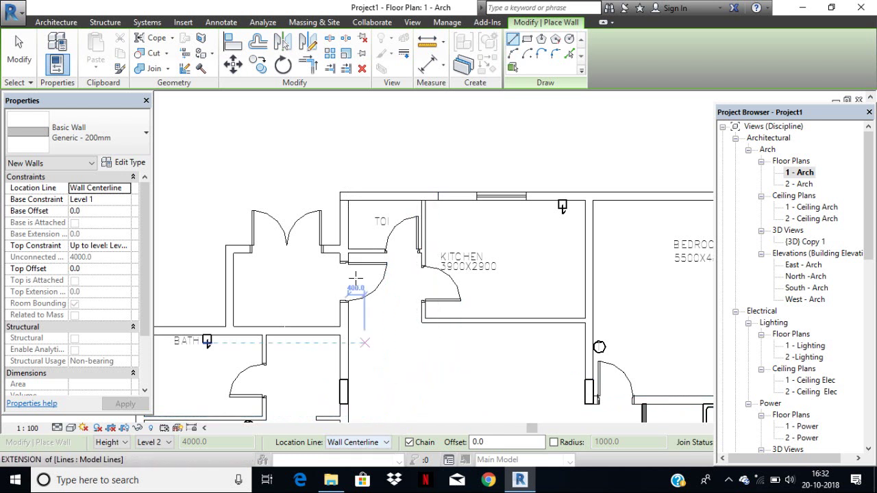
scroll(347, 192, up, 4)
scroll(347, 192, up, 1)
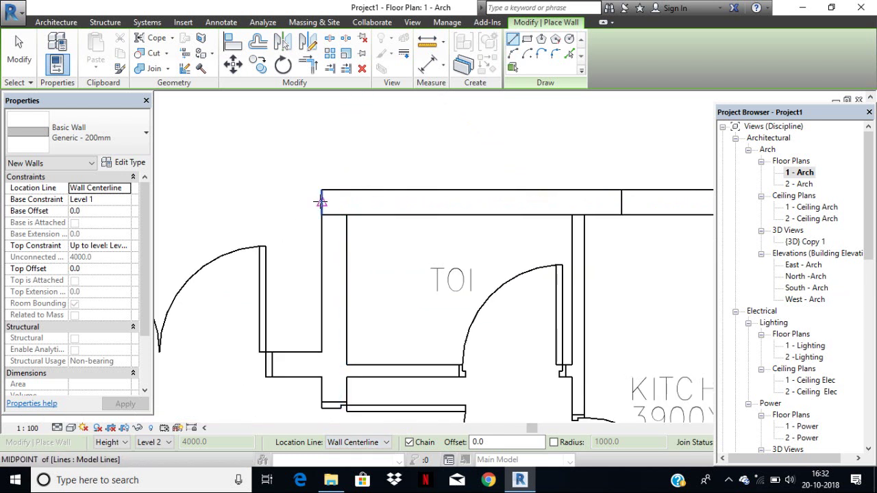
click(322, 202)
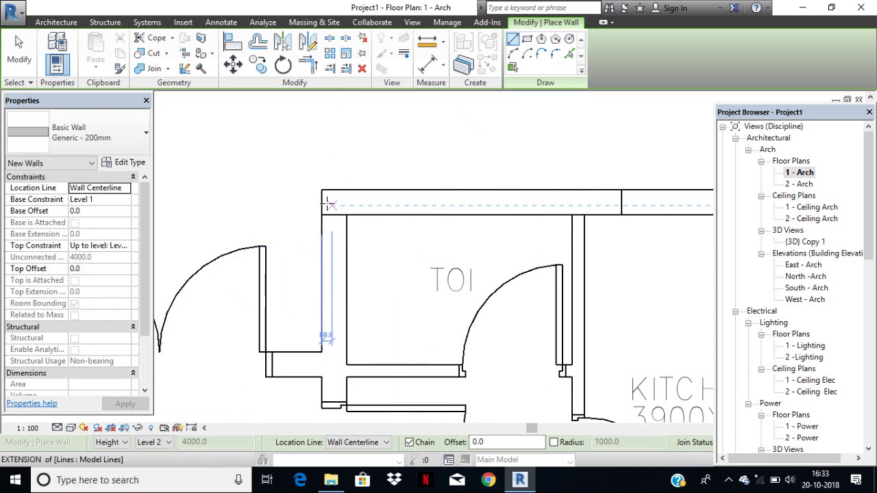
click(322, 203)
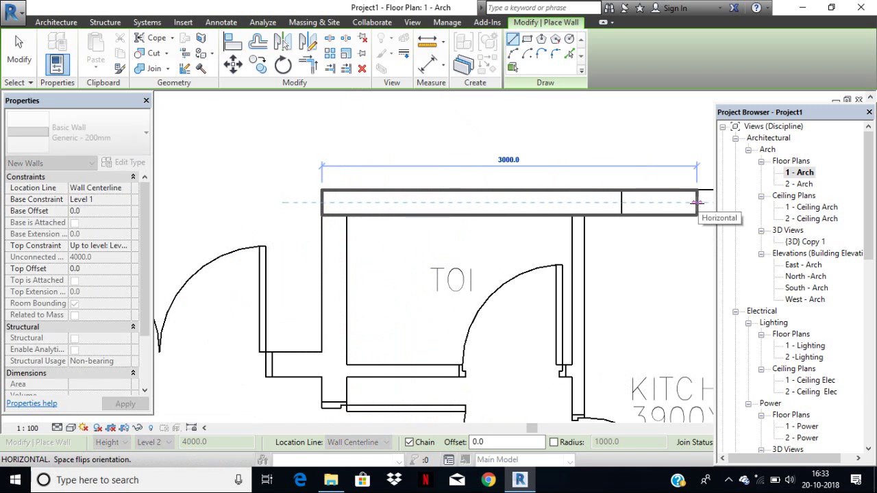
key(Escape)
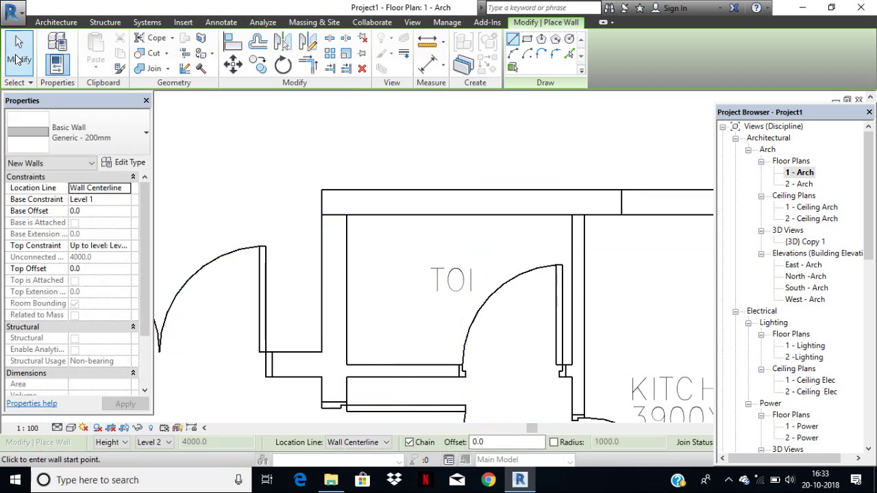
Draw a trial wall along the top wall line with Location Line set to Finish Face: Exterior
click(384, 442)
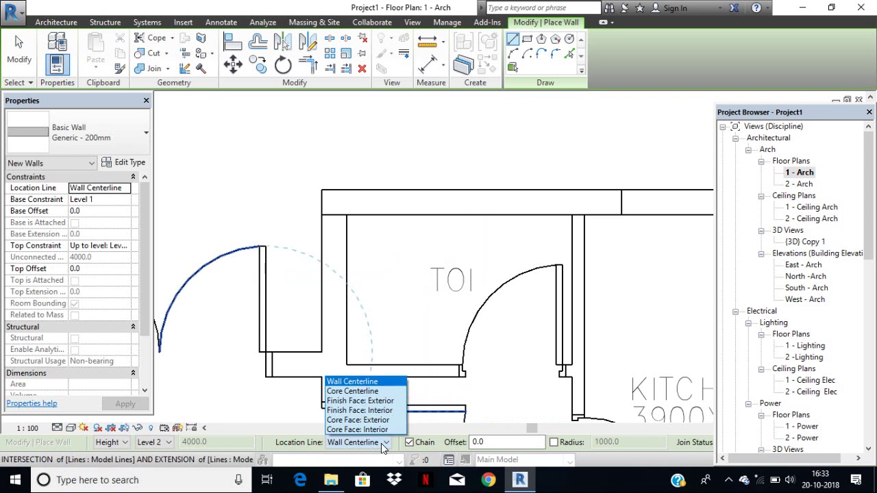
click(372, 402)
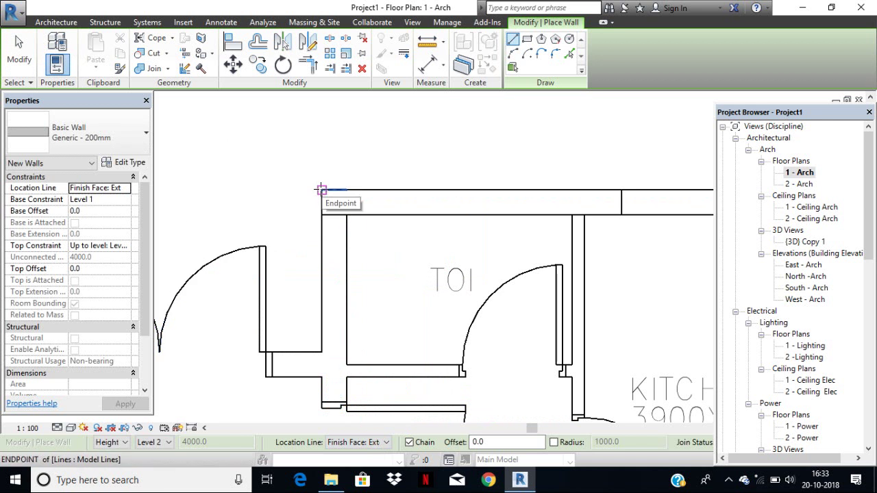
click(321, 190)
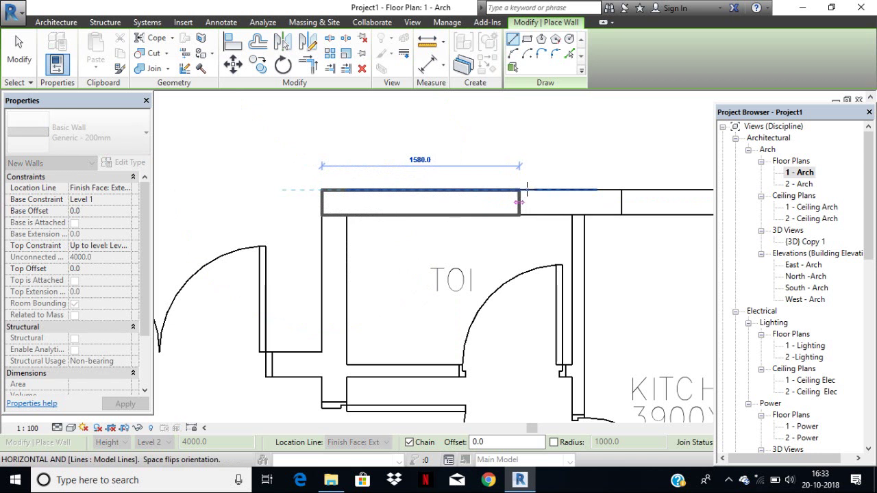
click(629, 201)
key(Escape)
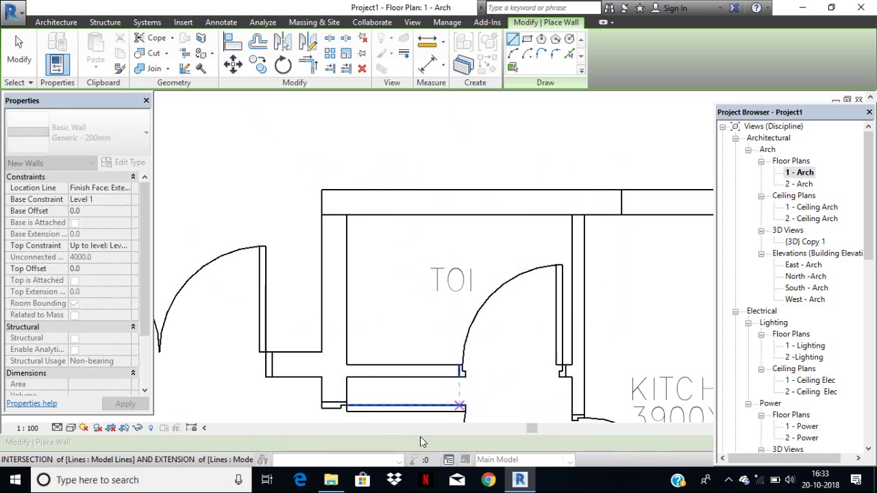
Switch Location Line to Finish Face: Interior and cancel a trial wall start
click(390, 444)
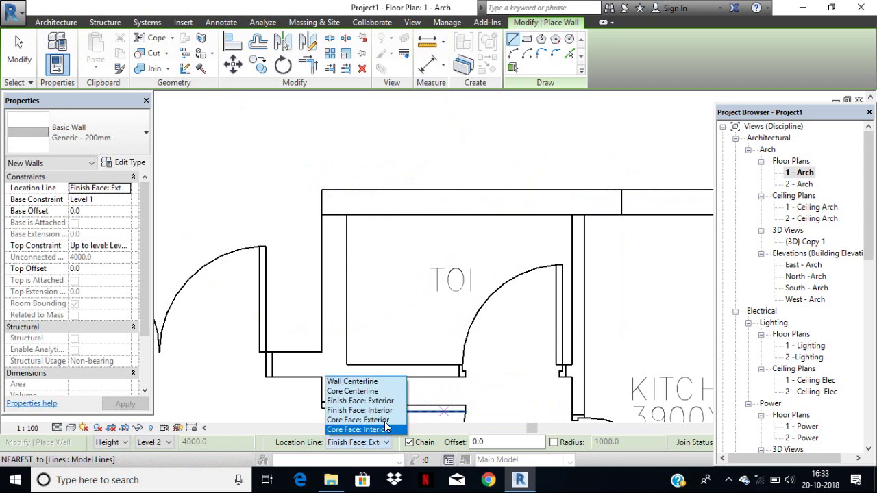
click(353, 410)
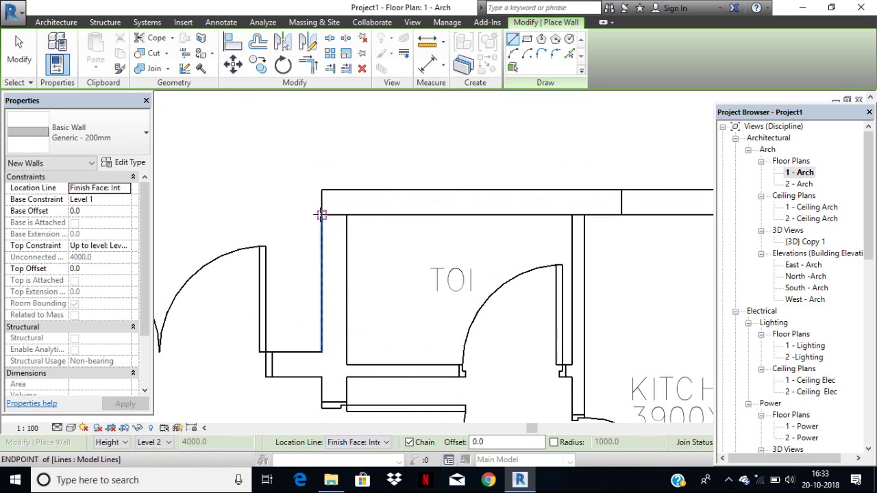
click(322, 214)
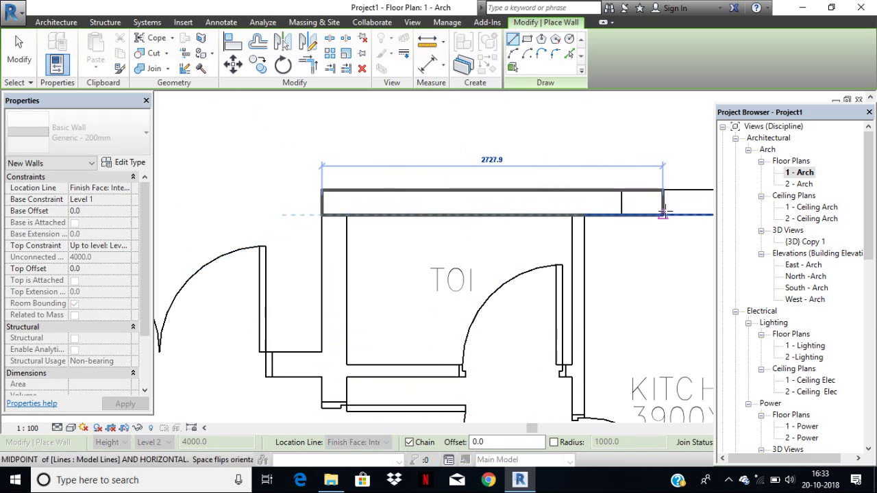
key(Escape)
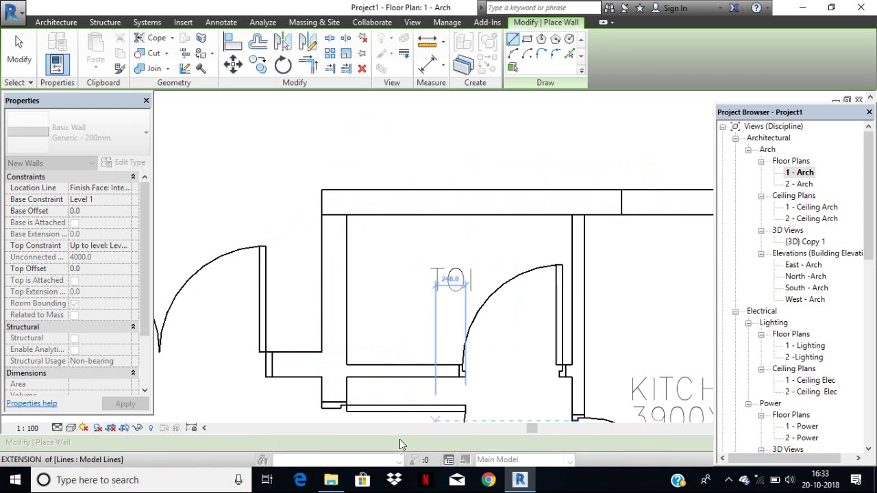
Set Location Line to Wall Centerline and start a wall at the top wall's left end
click(382, 443)
click(356, 391)
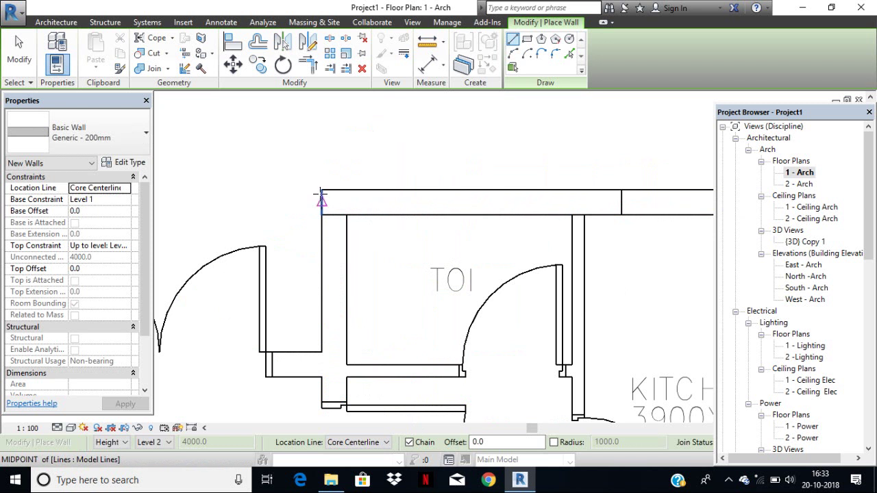
click(385, 443)
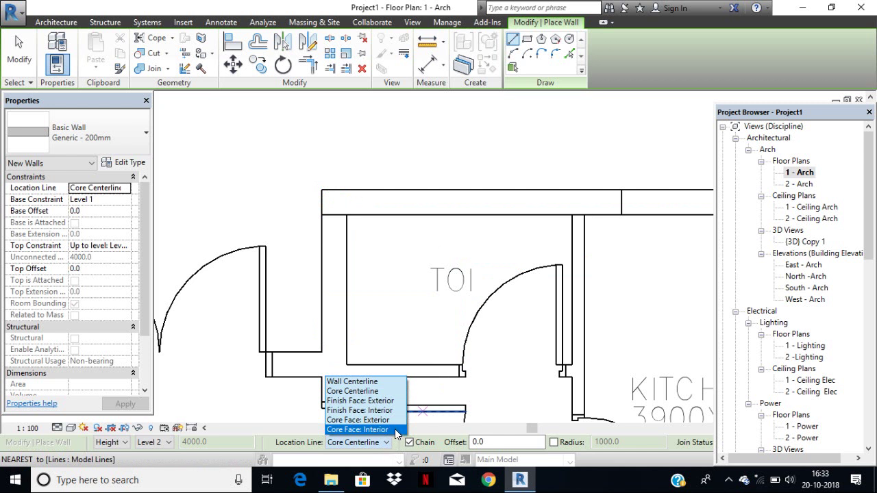
click(365, 382)
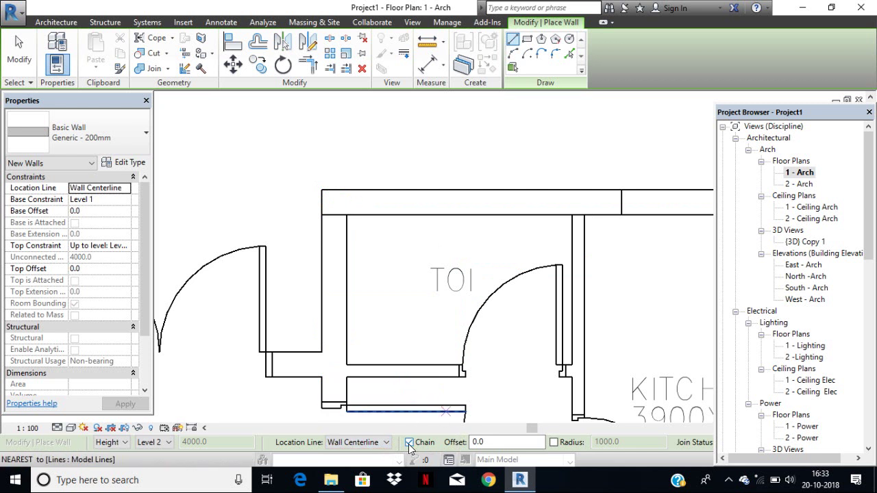
click(321, 202)
Run the 6100 top wall to the point above the kitchen–bedroom partition
scroll(453, 226, down, 3)
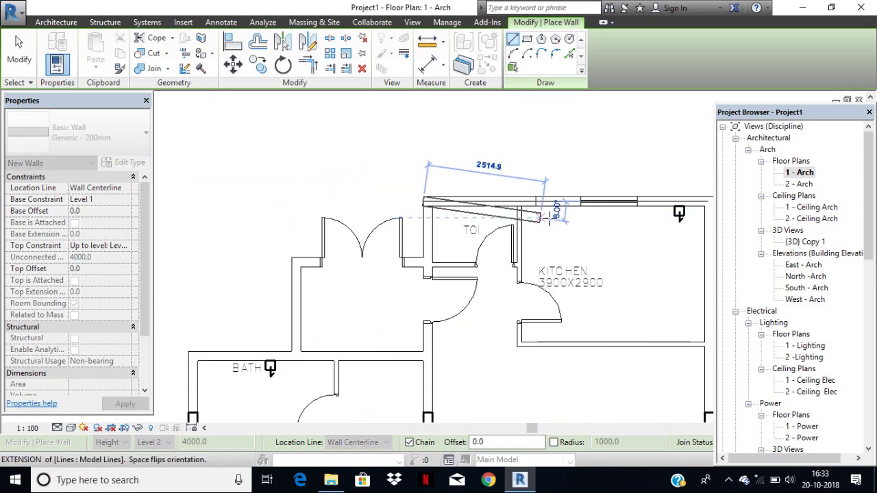
middle_drag(479, 233, 335, 233)
scroll(336, 233, down, 2)
scroll(411, 219, down, 1)
middle_drag(459, 215, 554, 235)
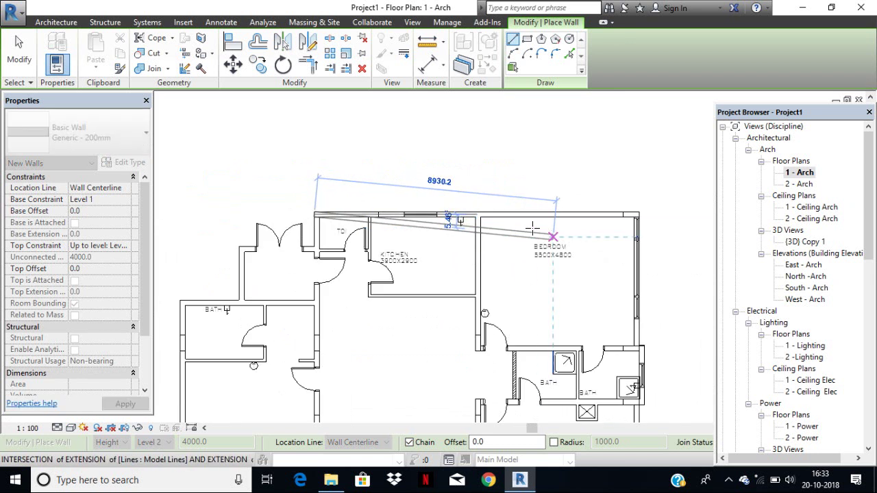
scroll(492, 222, up, 5)
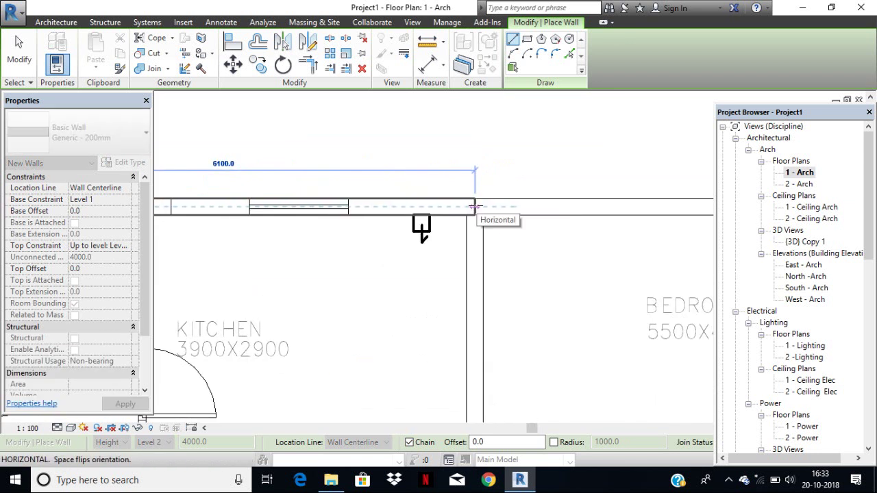
click(475, 206)
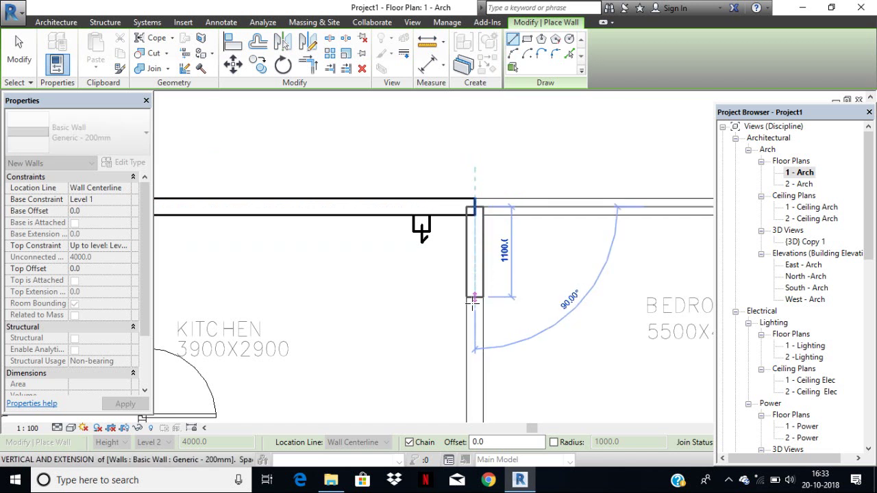
Continue a 5100 wall down the partition to its lower end and stop chaining
scroll(475, 327, down, 2)
scroll(475, 316, down, 2)
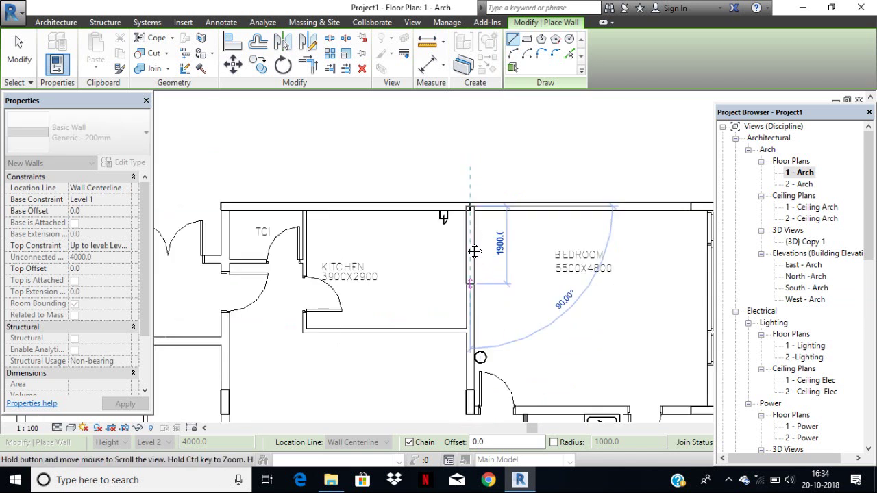
middle_drag(476, 249, 461, 216)
scroll(461, 329, up, 1)
scroll(460, 343, up, 3)
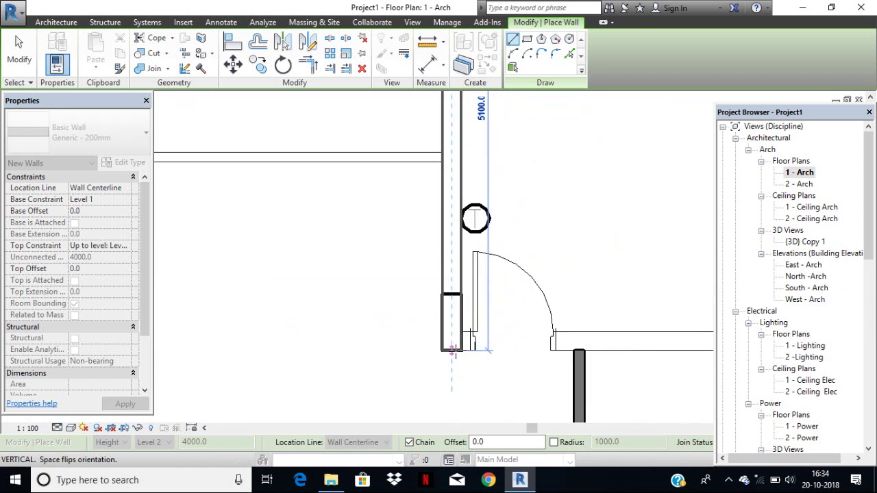
click(460, 351)
scroll(479, 308, down, 3)
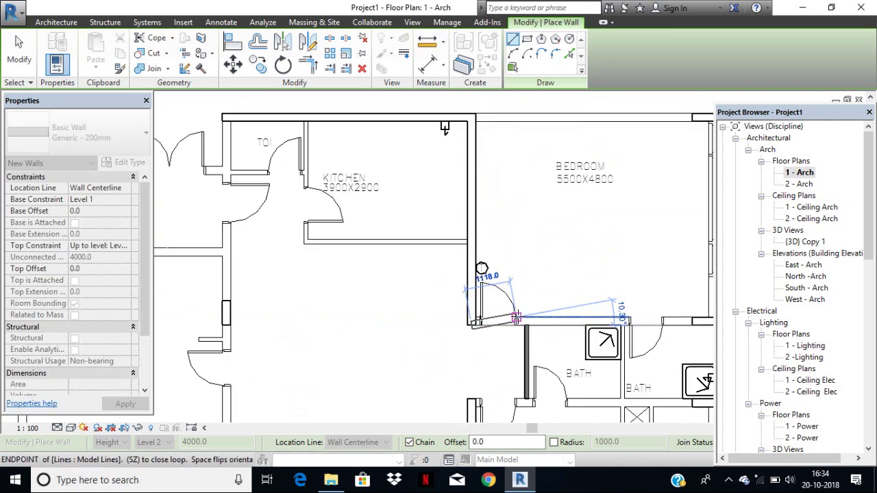
key(Escape)
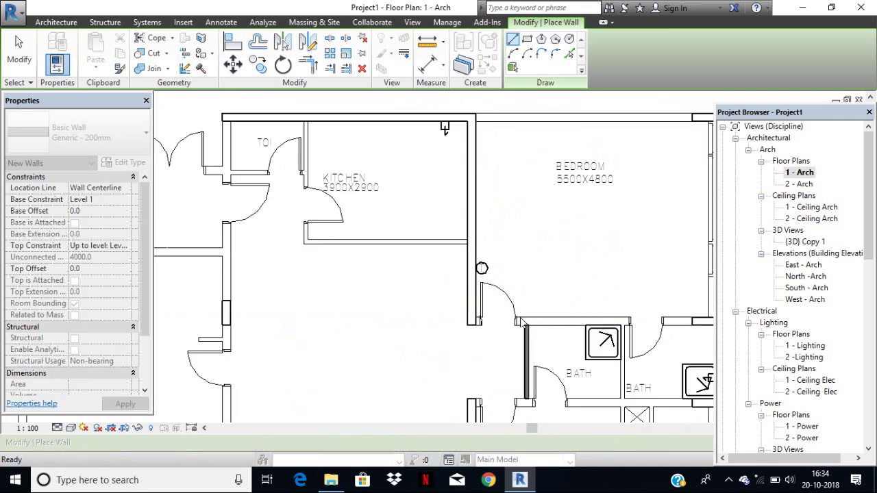
scroll(521, 319, up, 3)
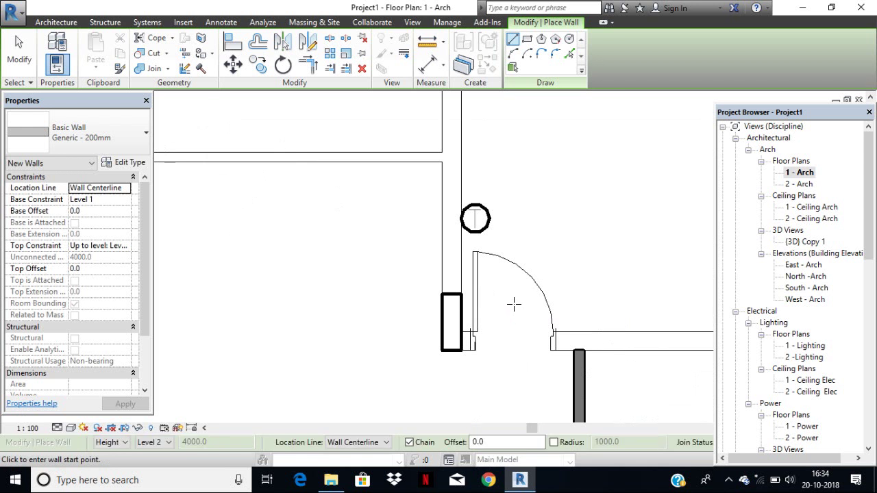
scroll(517, 312, down, 3)
scroll(520, 307, down, 1)
scroll(493, 329, up, 3)
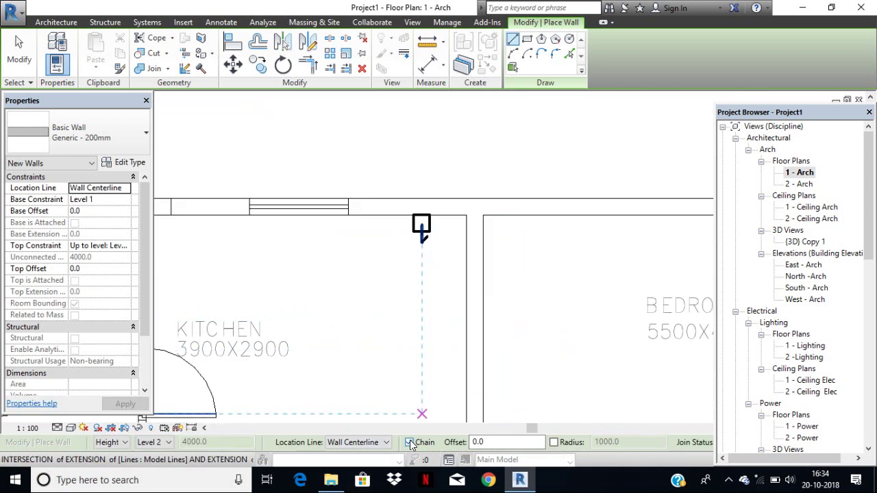
Draw a 6100 wall from the toilet's top-left corner along the top edge above the kitchen
middle_drag(394, 263, 480, 219)
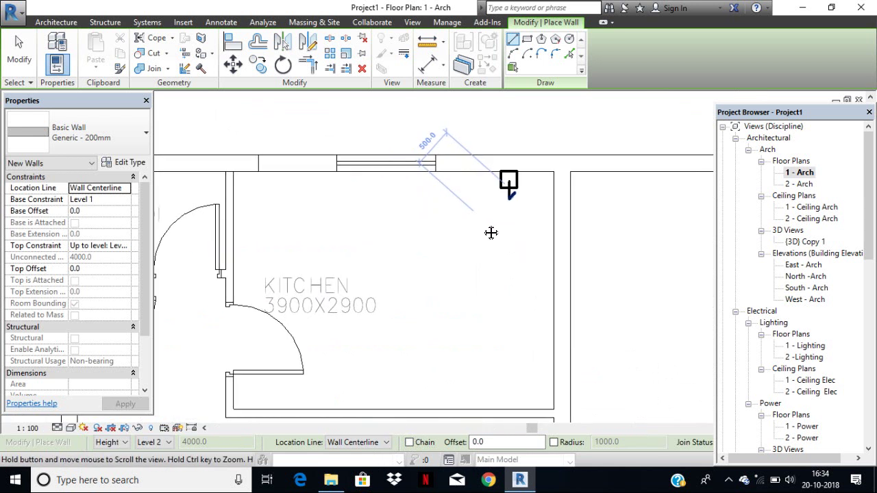
scroll(376, 219, down, 2)
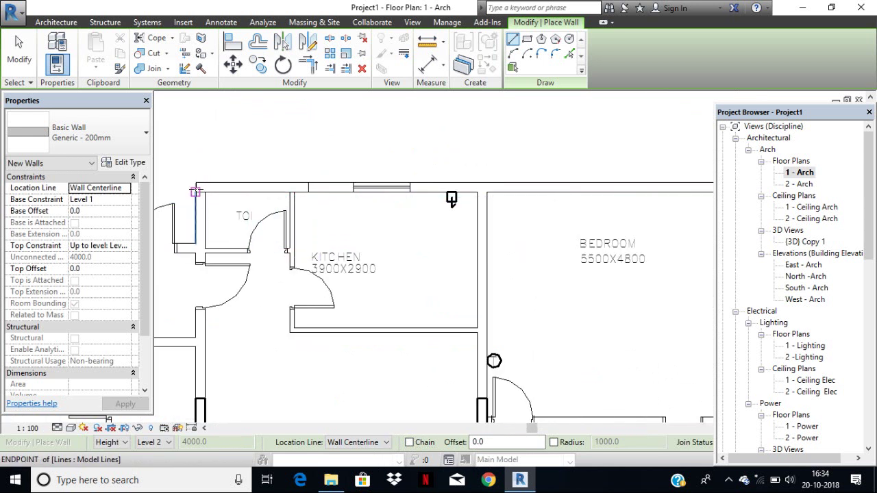
scroll(195, 183, up, 2)
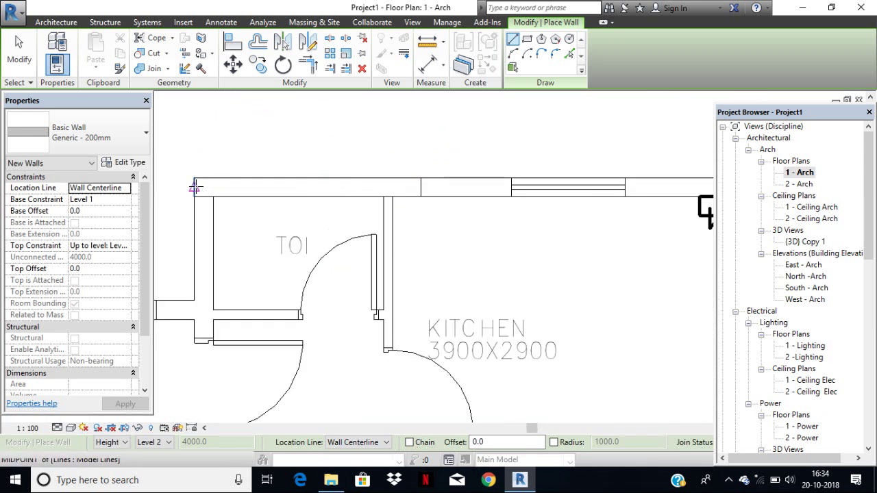
click(196, 187)
scroll(498, 188, down, 3)
middle_drag(497, 187, 490, 182)
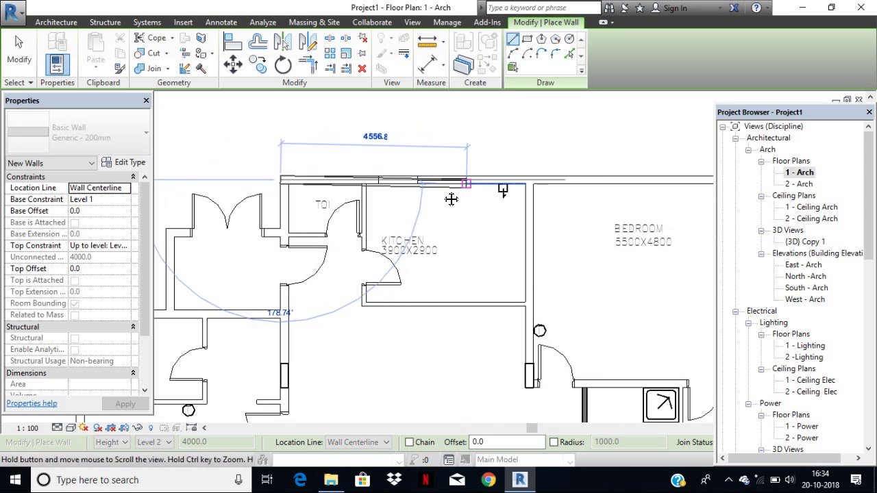
scroll(489, 182, up, 3)
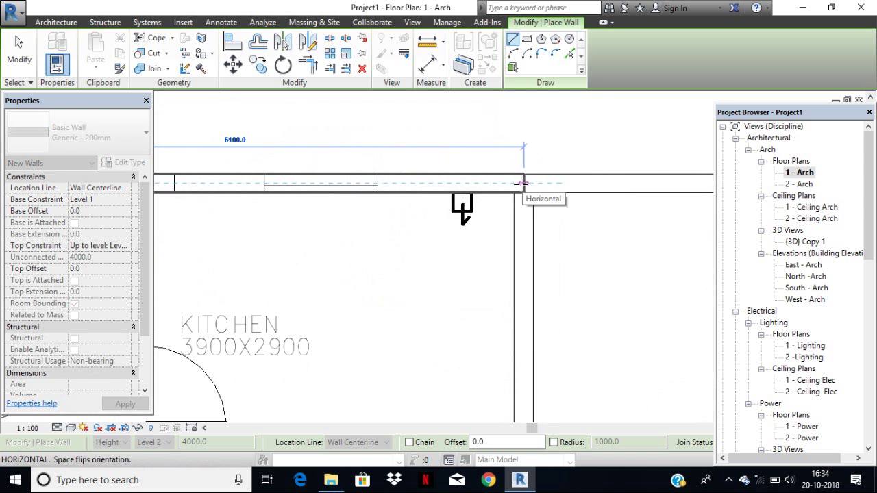
click(525, 182)
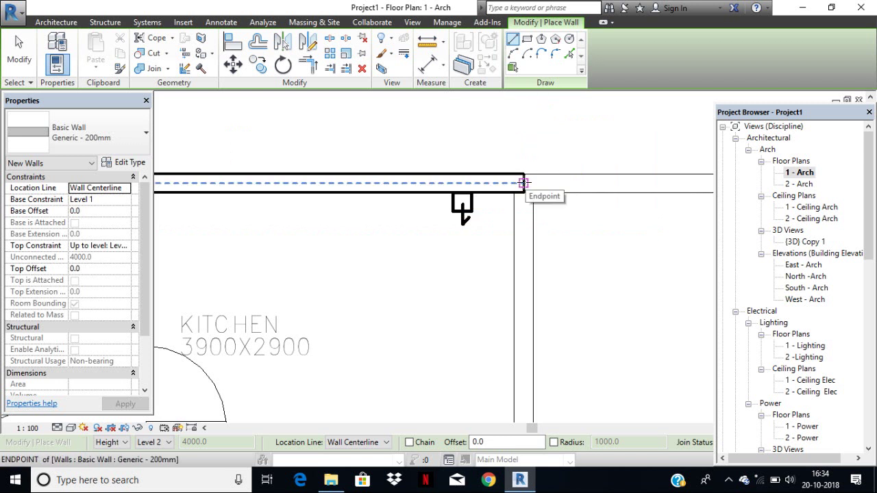
Leave wall placement via Modify, then cancel a stray kitchen wall and exit the Wall command
click(18, 64)
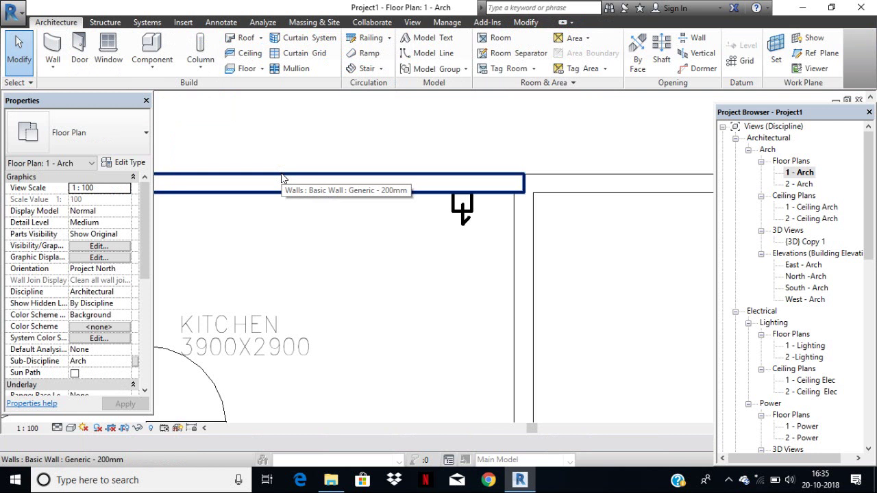
click(52, 55)
click(317, 250)
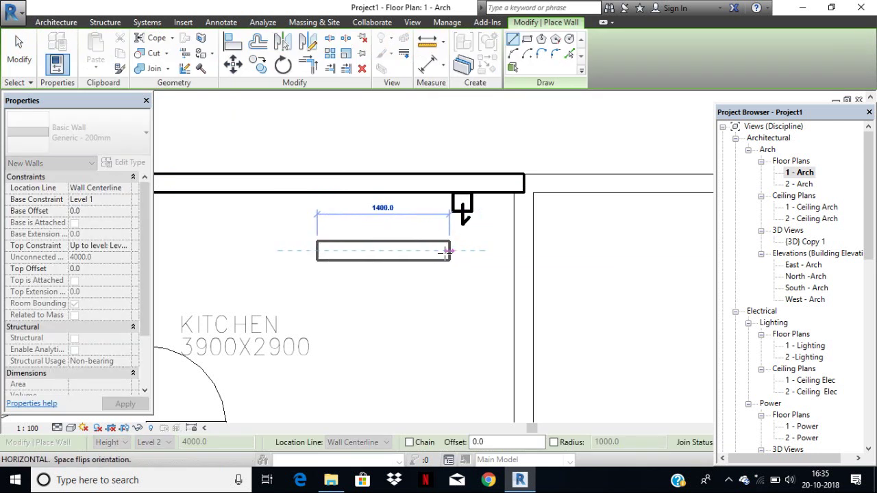
key(Escape)
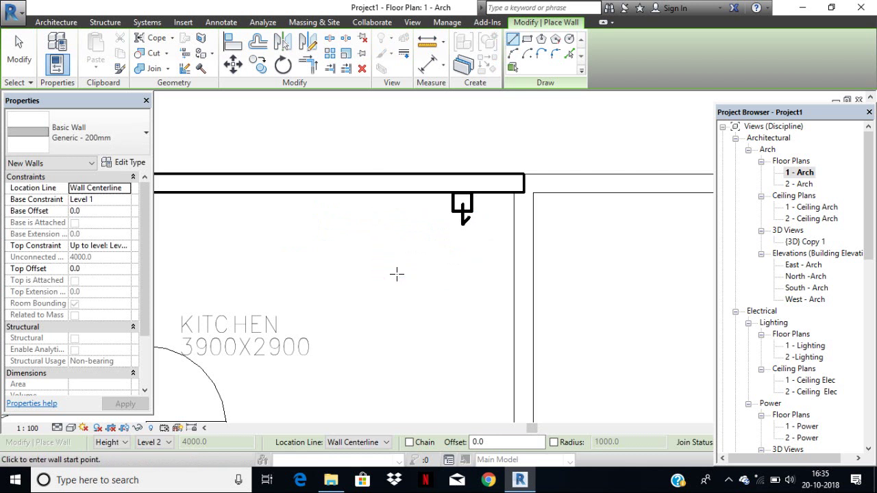
key(Escape)
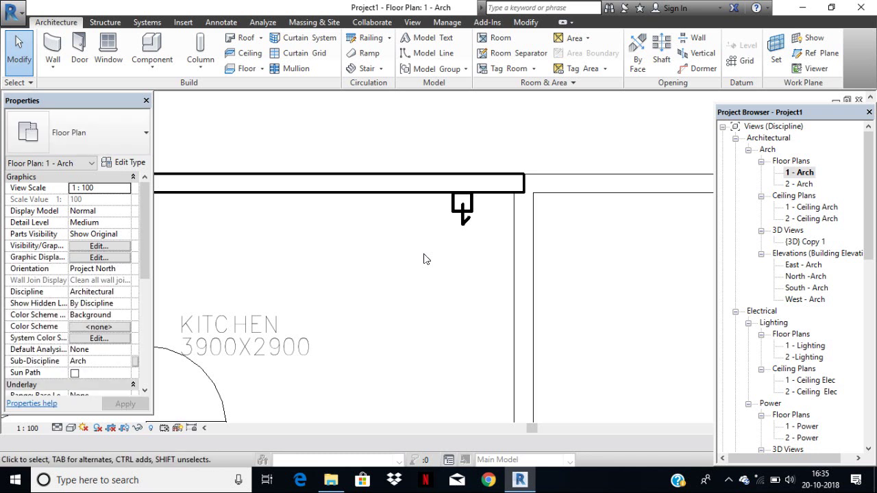
Select the top wall to confirm its 6100 length, deselect, then zoom out to all of FLAT-1
scroll(428, 254, down, 1)
scroll(435, 251, down, 2)
scroll(446, 248, down, 2)
scroll(461, 244, up, 3)
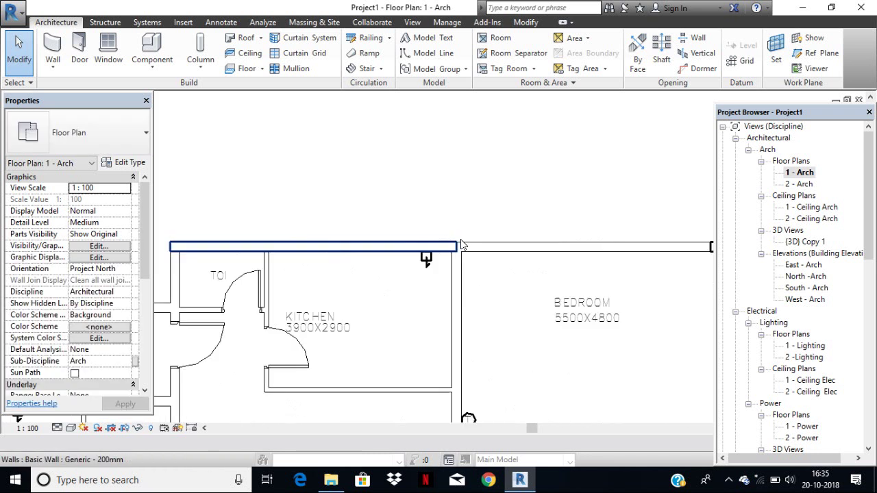
click(462, 245)
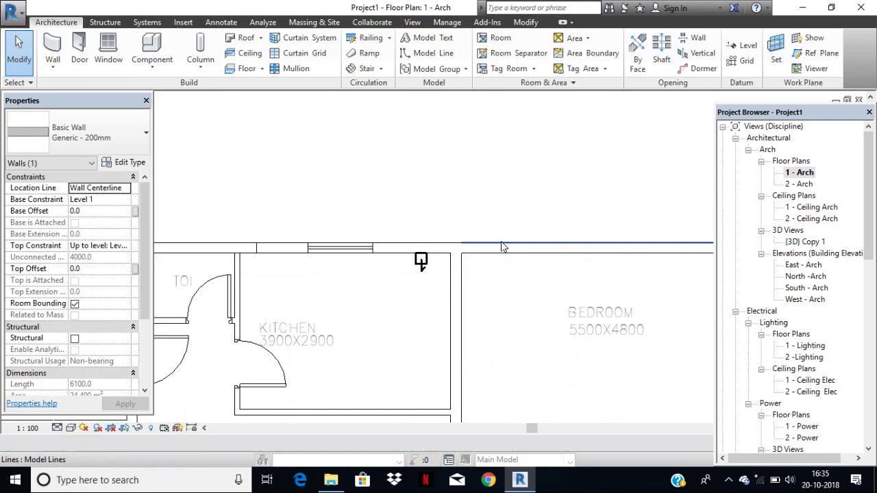
key(Escape)
scroll(535, 261, down, 4)
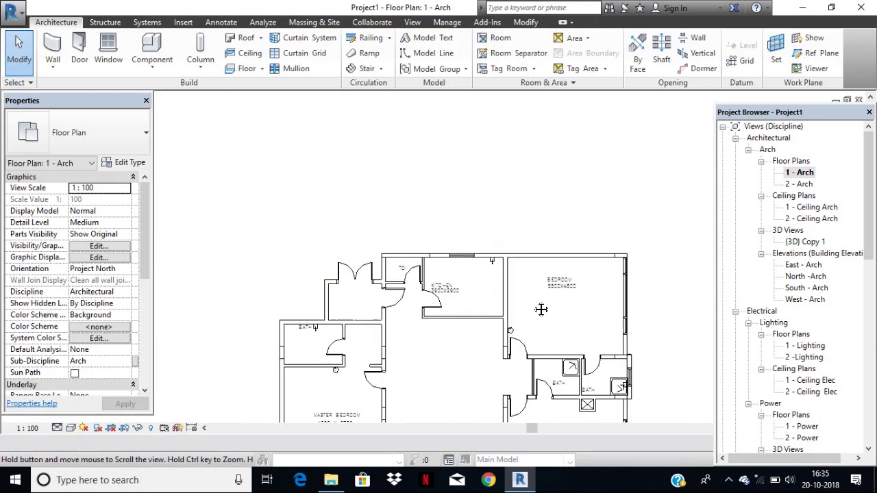
middle_drag(540, 307, 535, 222)
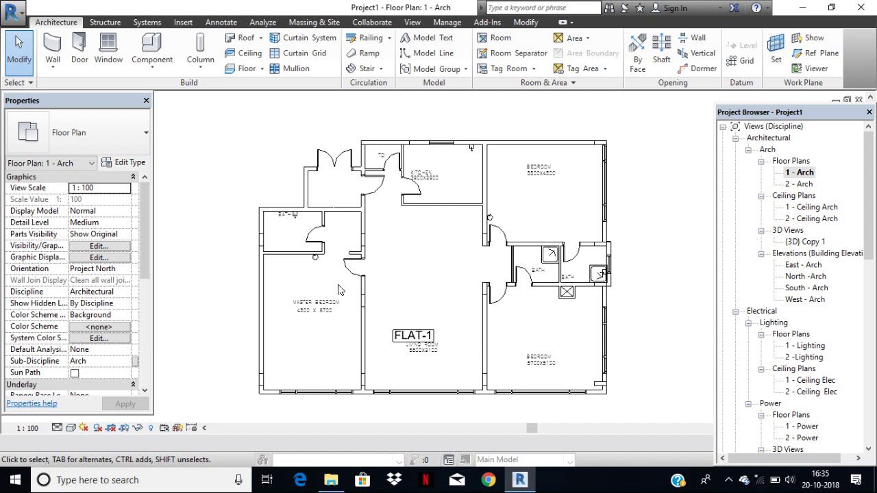
Place a 3800 aligned dimension (DI) beside the bedroom's right wall and exit dimensioning
scroll(632, 146, up, 5)
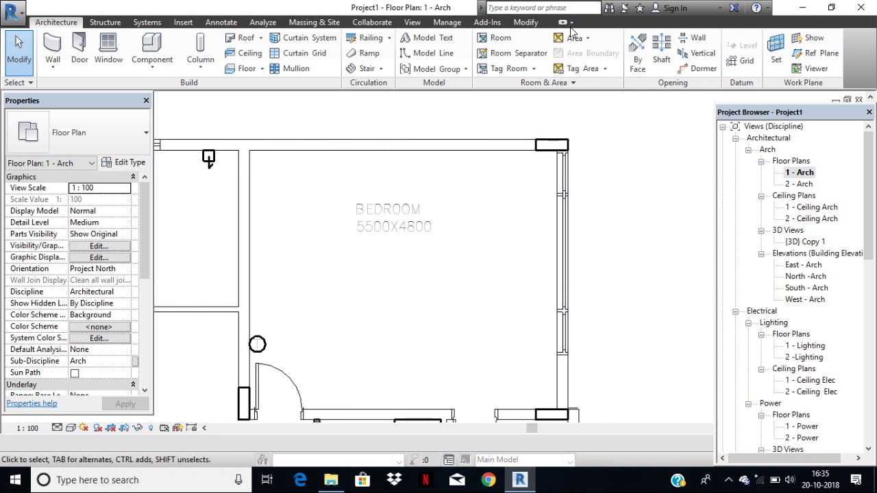
key(d)
key(i)
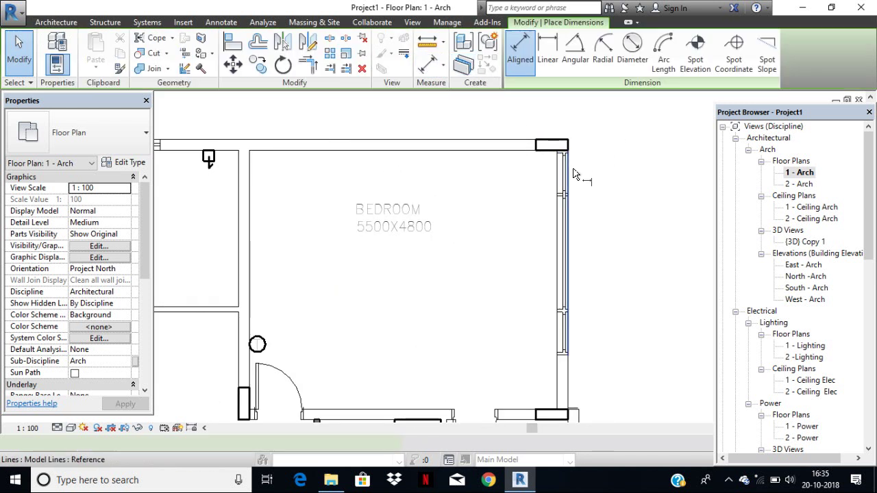
scroll(572, 168, up, 3)
scroll(556, 140, up, 3)
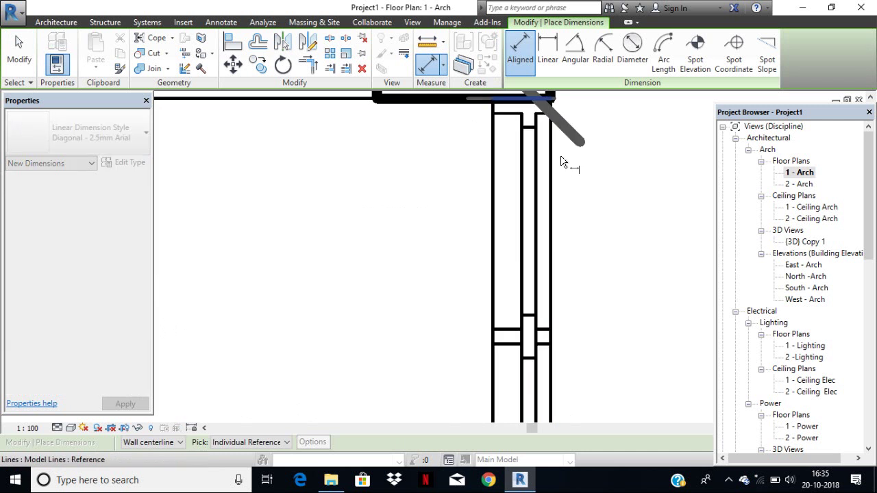
scroll(561, 162, down, 5)
scroll(555, 299, down, 3)
middle_drag(556, 299, 552, 28)
scroll(515, 282, up, 3)
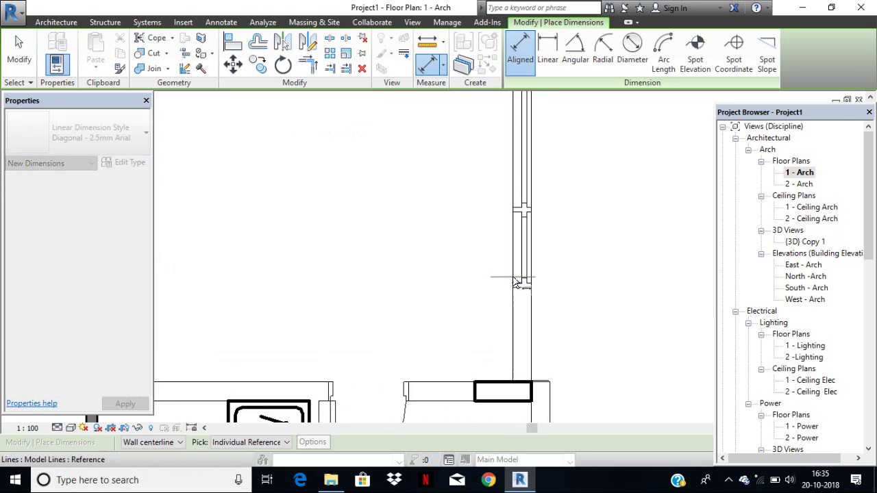
click(534, 297)
scroll(650, 309, down, 2)
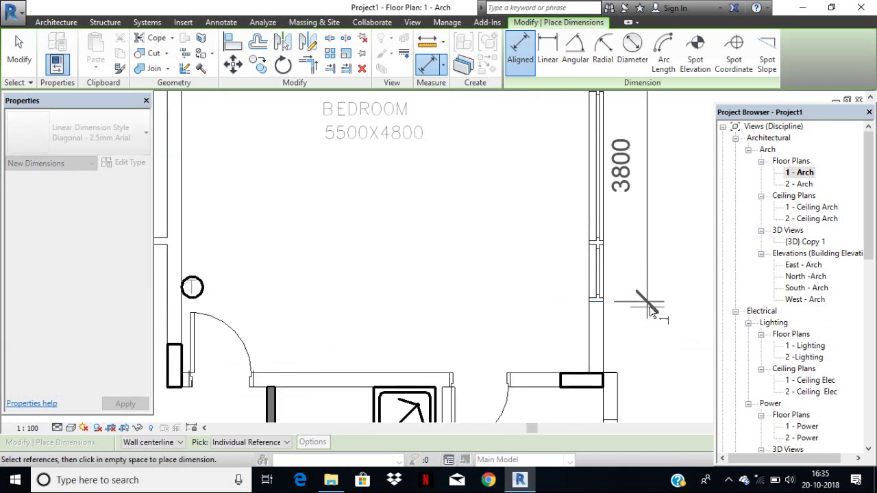
click(650, 306)
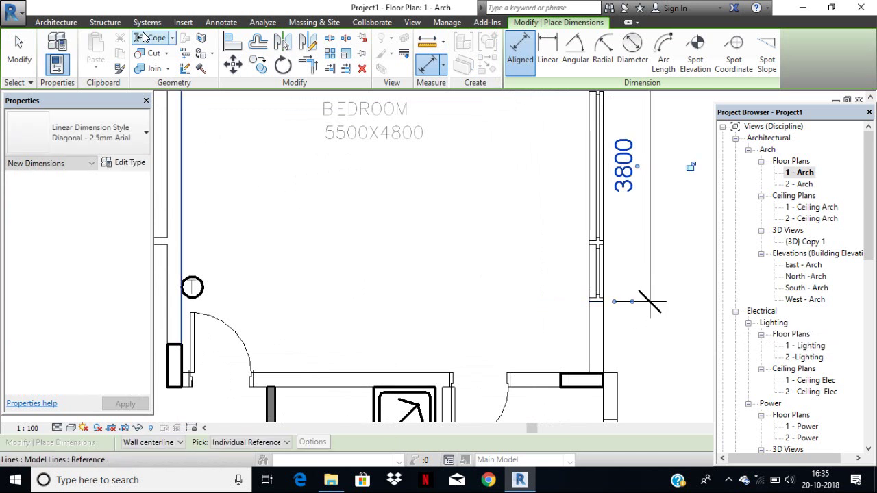
key(Escape)
key(Escape)
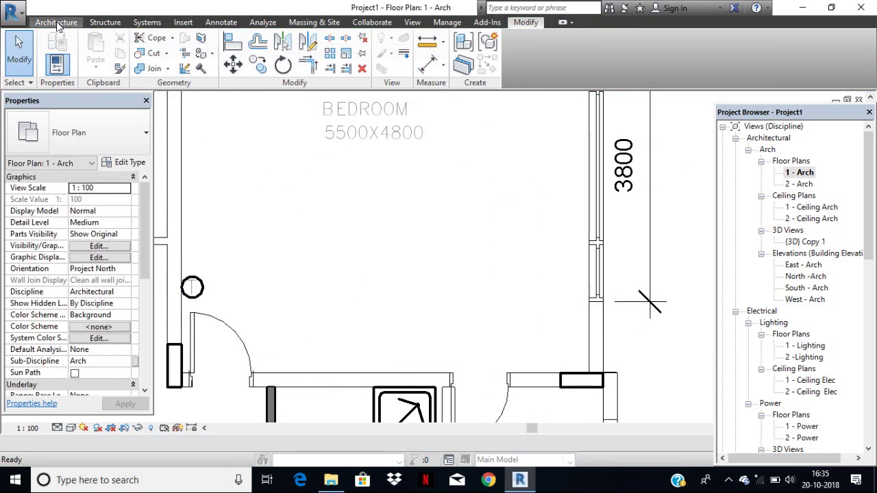
Start the Architectural Wall tool and zoom to the bedroom's top-right corner box
click(57, 24)
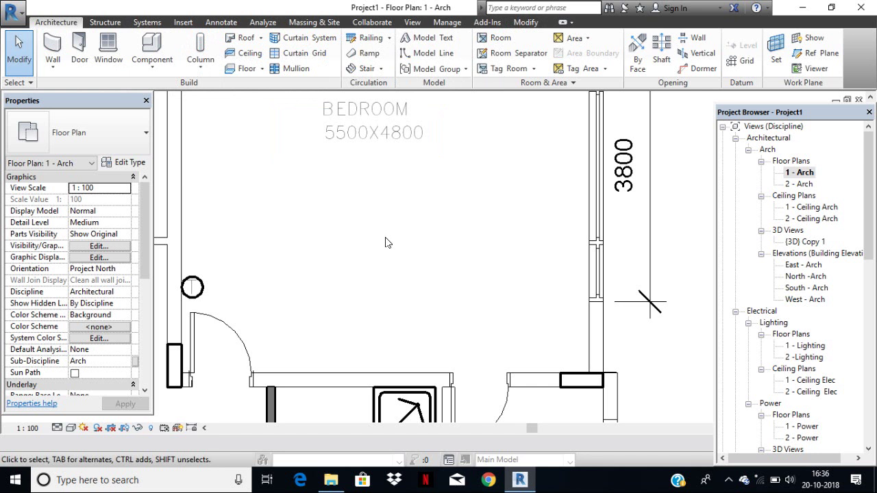
click(53, 61)
click(111, 92)
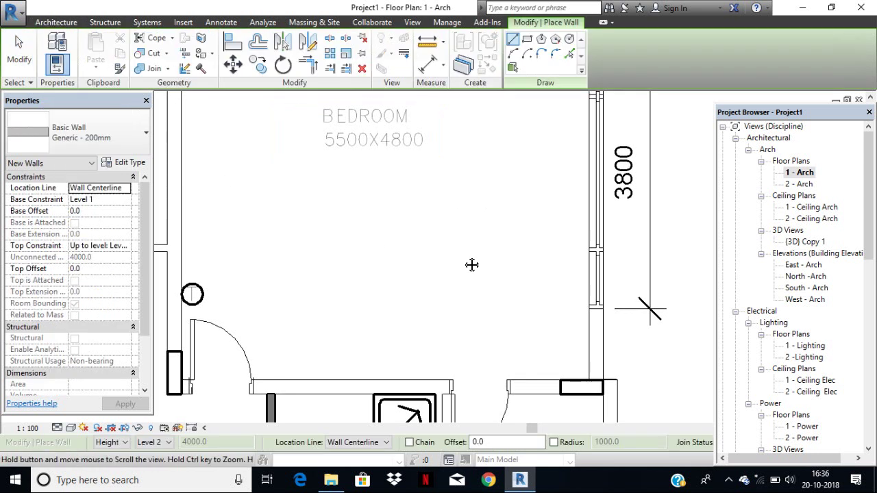
middle_drag(525, 260, 524, 392)
scroll(548, 199, up, 2)
scroll(548, 200, up, 1)
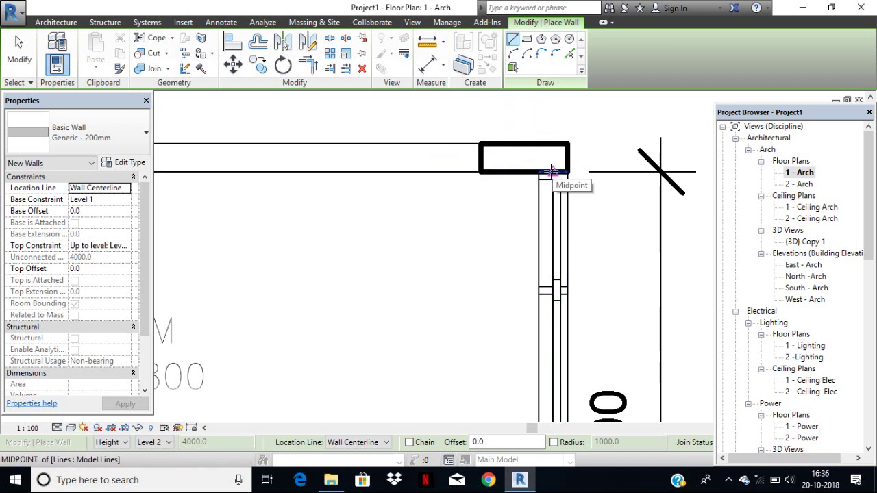
Draw a wall from the box's bottom-edge midpoint down the bedroom's right side, then exit
click(553, 171)
scroll(568, 312, down, 3)
middle_drag(561, 422, 560, 349)
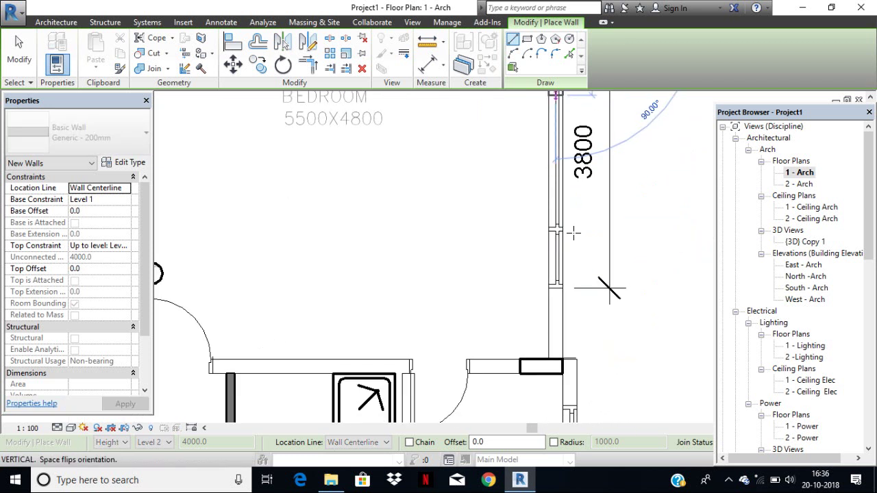
click(560, 349)
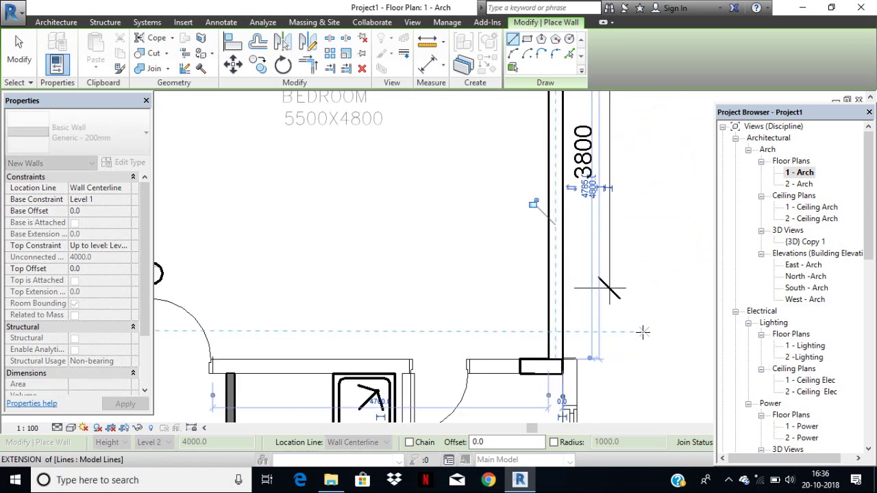
key(Escape)
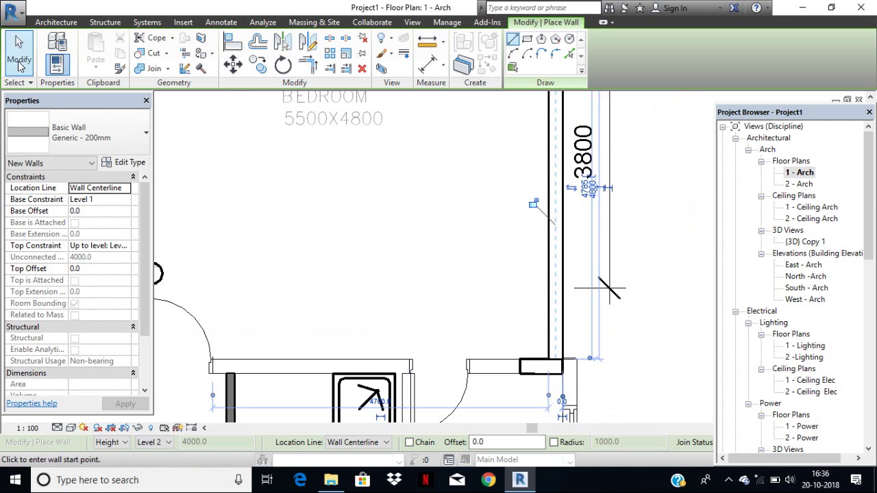
key(Escape)
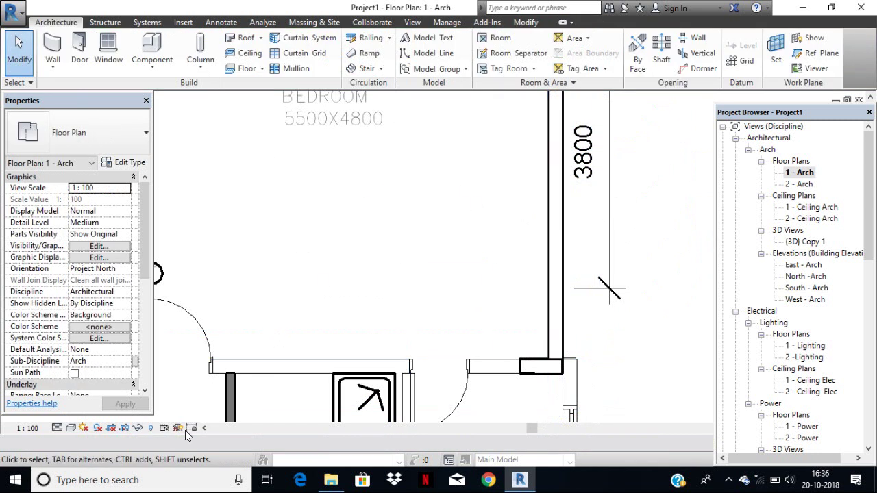
Try the Wireframe, Shaded and Hidden Line visual styles, settling on Realistic
click(70, 428)
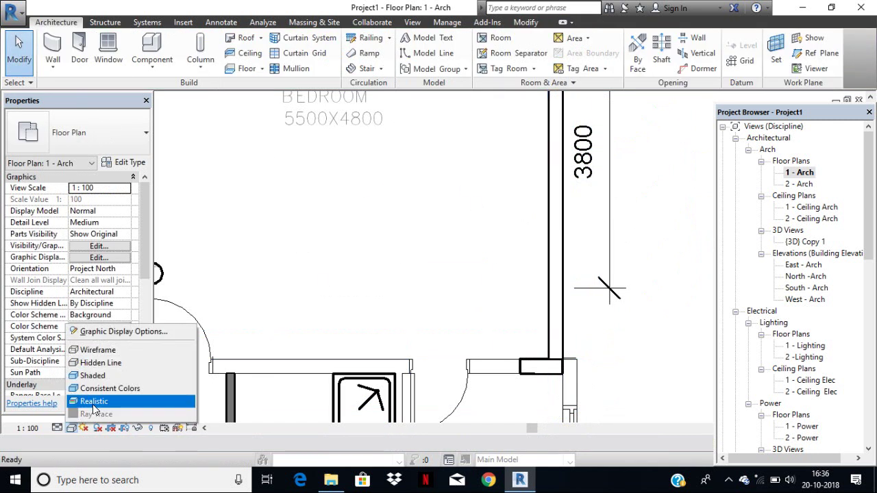
click(93, 404)
scroll(386, 298, down, 2)
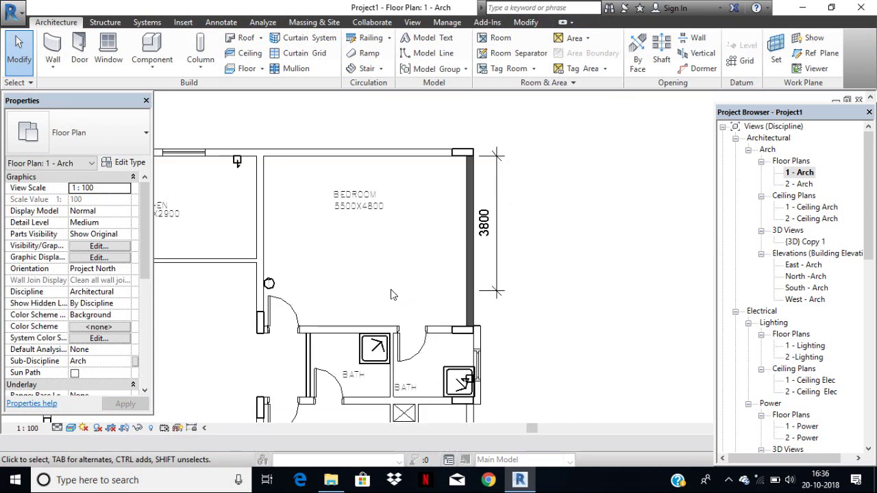
click(71, 429)
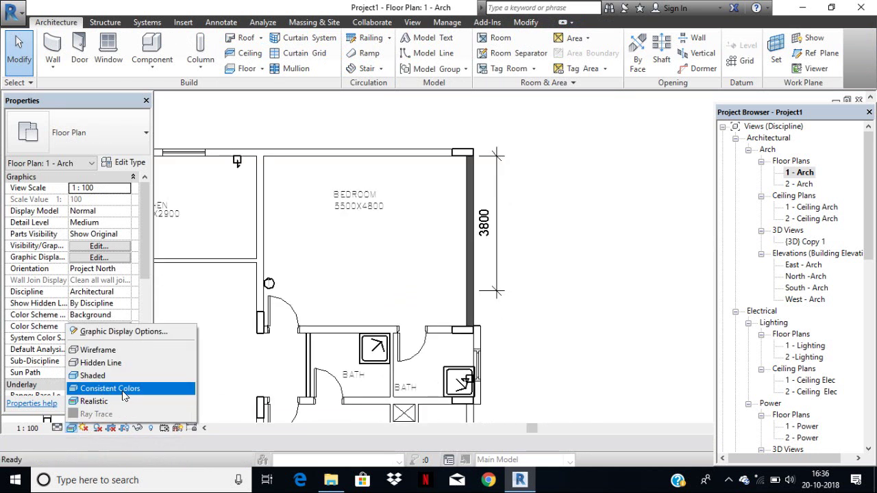
click(103, 350)
click(71, 428)
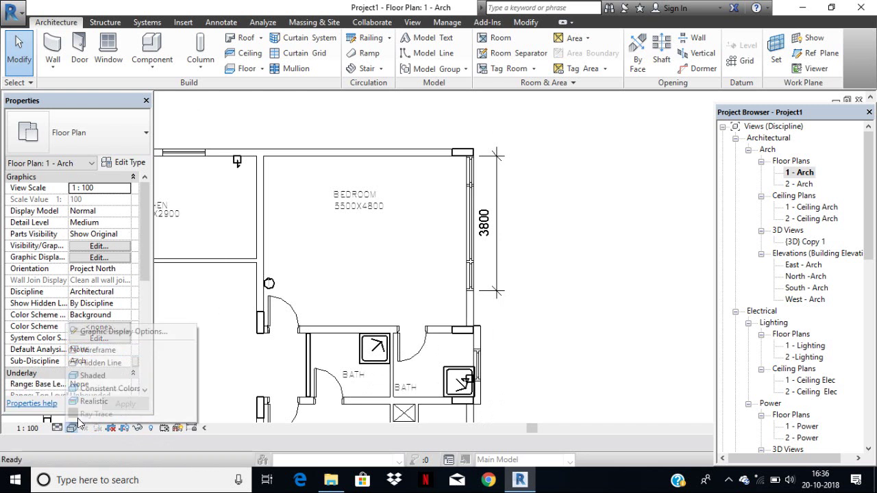
click(99, 377)
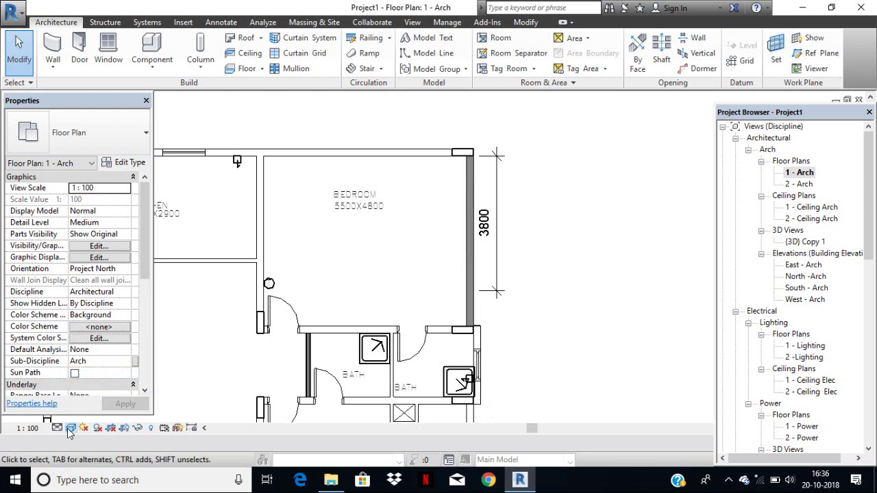
click(70, 429)
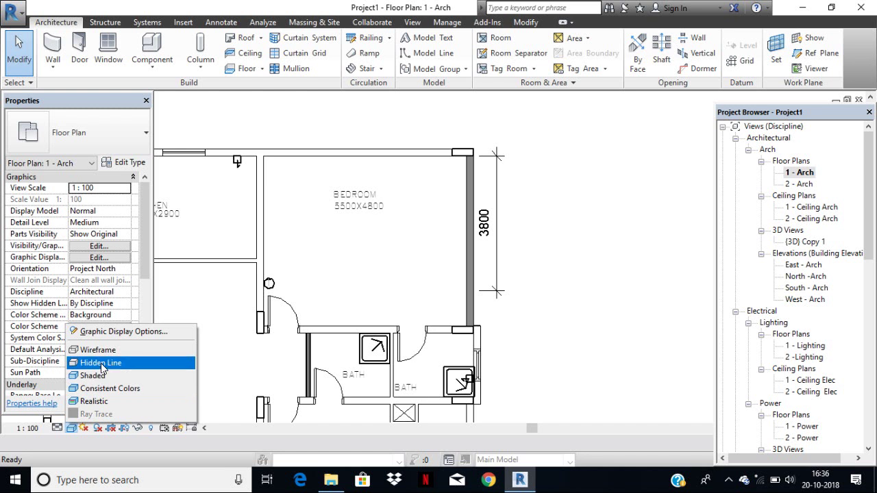
click(101, 363)
click(72, 429)
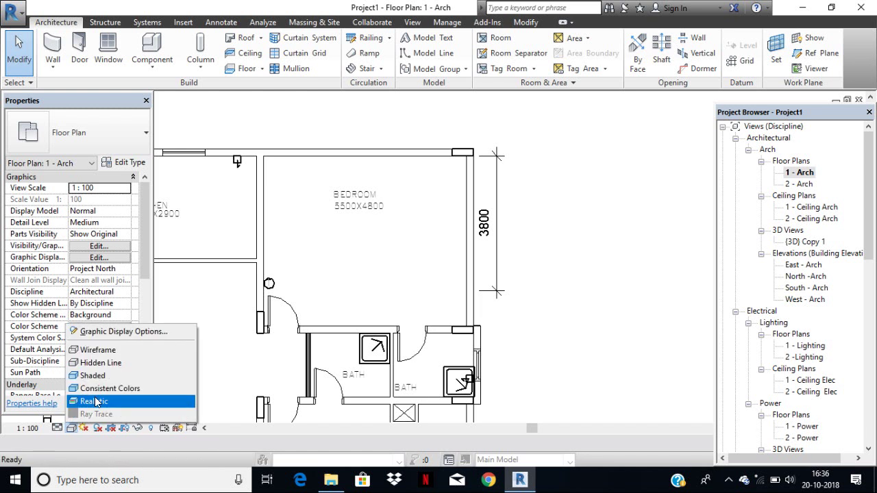
click(110, 401)
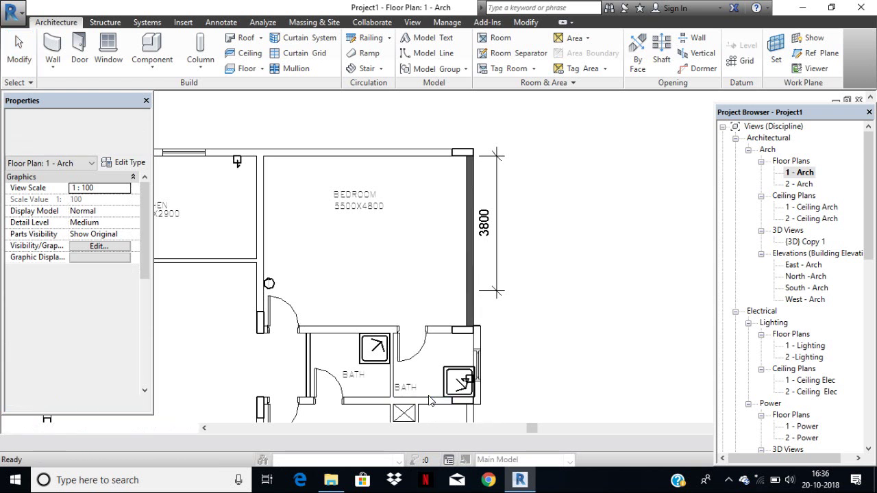
Trace a wall from the corner box's endpoint down the bedroom's right side
scroll(430, 402, up, 2)
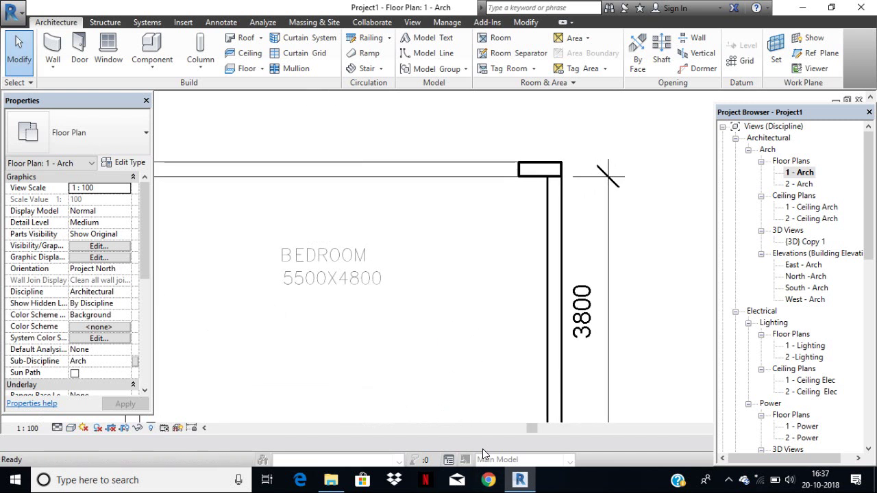
middle_drag(519, 252, 505, 377)
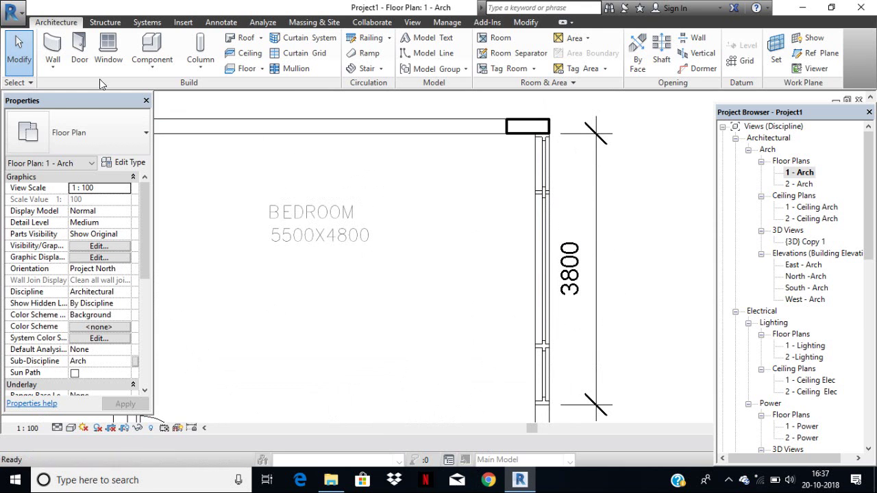
click(53, 49)
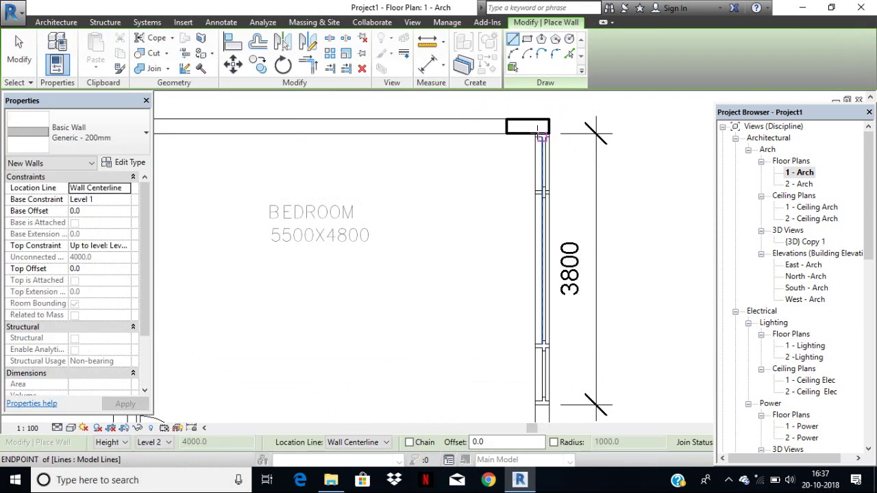
scroll(538, 130, up, 1)
scroll(545, 131, up, 2)
click(544, 132)
scroll(562, 219, down, 3)
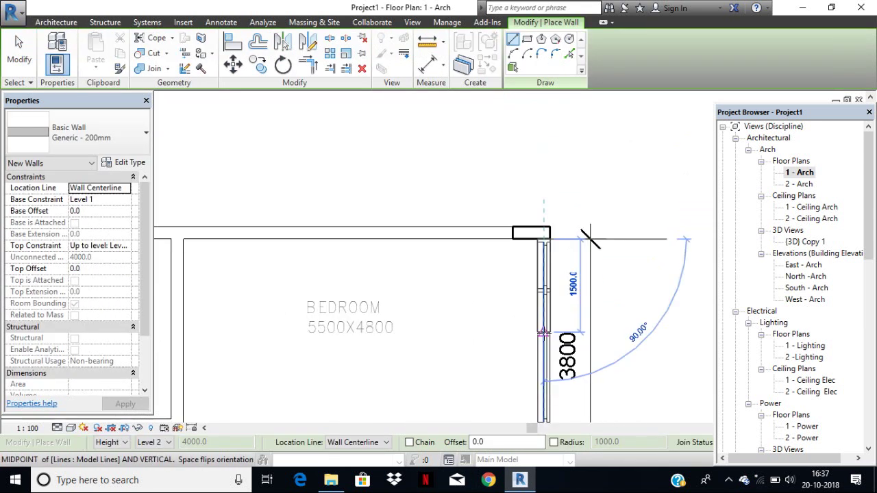
middle_drag(552, 411, 549, 219)
click(548, 370)
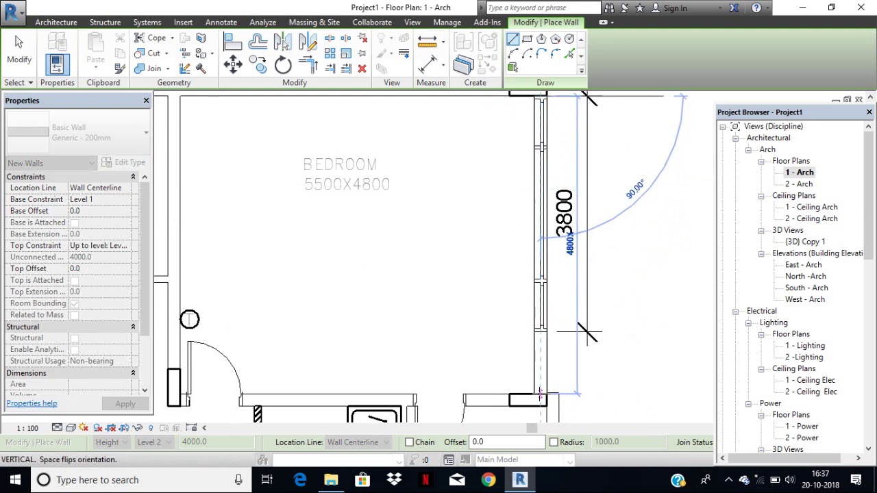
middle_drag(630, 267, 630, 324)
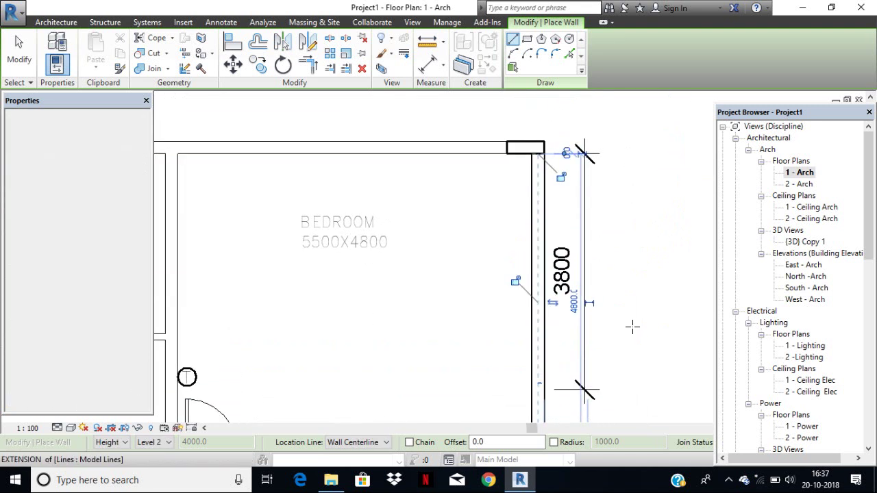
key(Escape)
key(Escape)
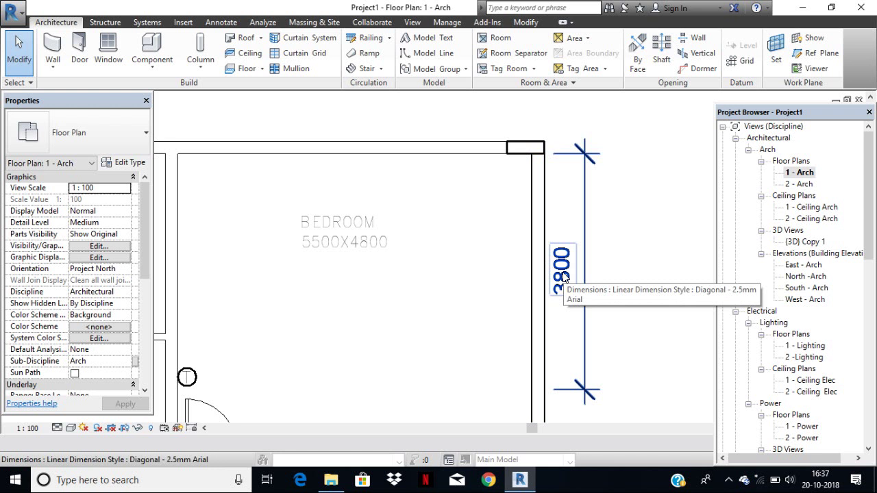
Switch the plan's visual style to Wireframe around the door and bath area
middle_drag(550, 313, 576, 197)
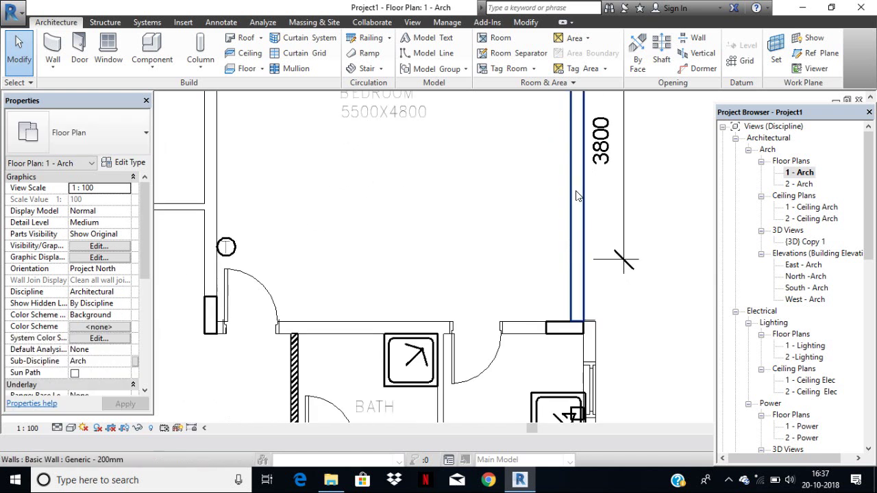
click(71, 428)
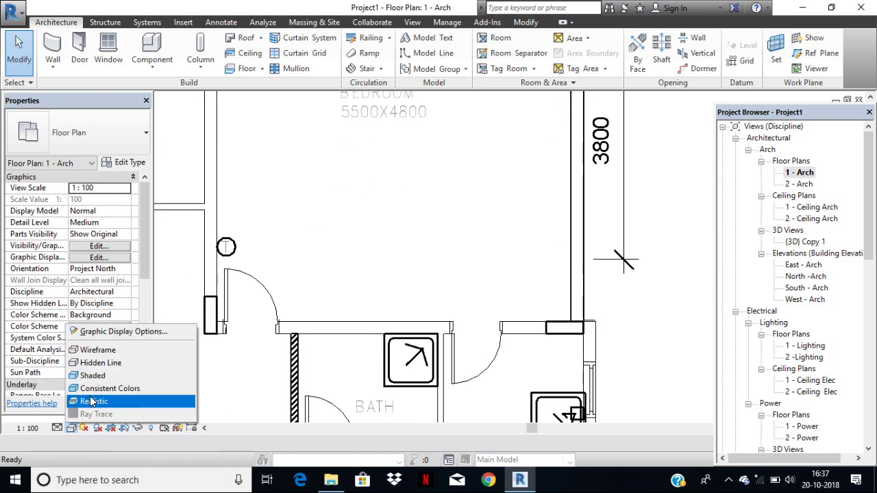
click(103, 351)
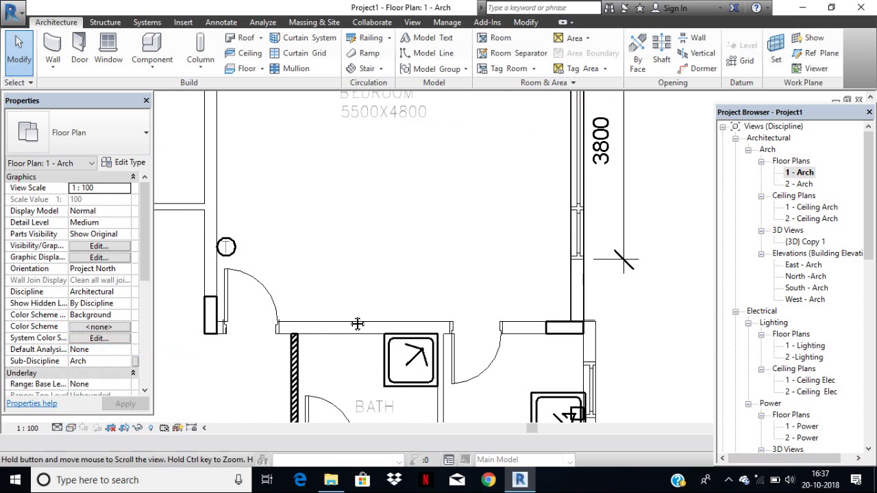
scroll(382, 343, up, 2)
scroll(572, 180, up, 3)
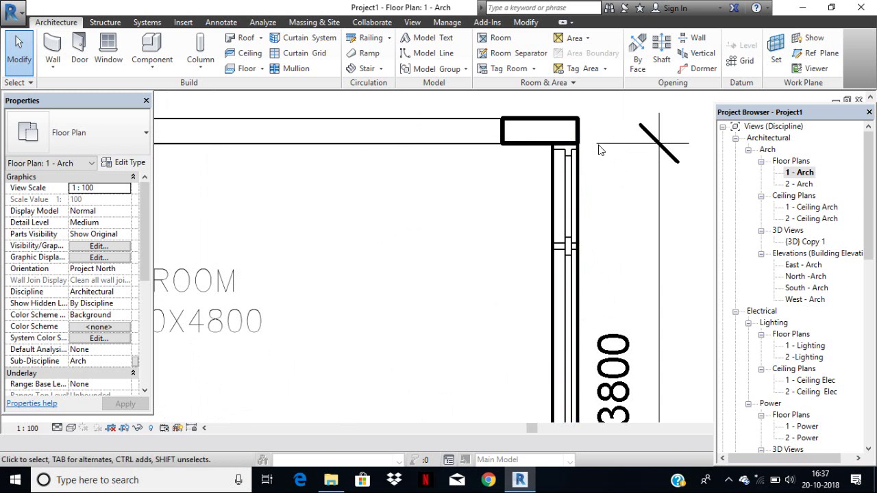
Start a window and browse the family library to the US Metric Windows folder
click(117, 56)
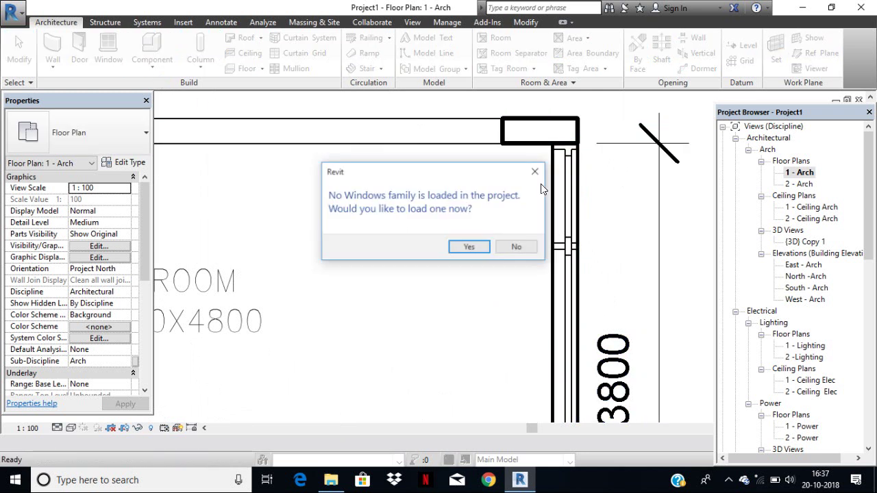
click(470, 248)
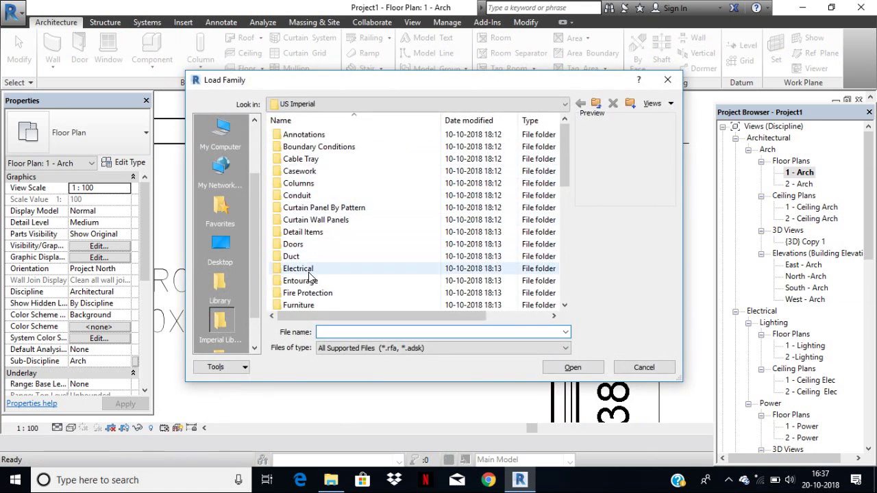
click(595, 103)
double_click(338, 183)
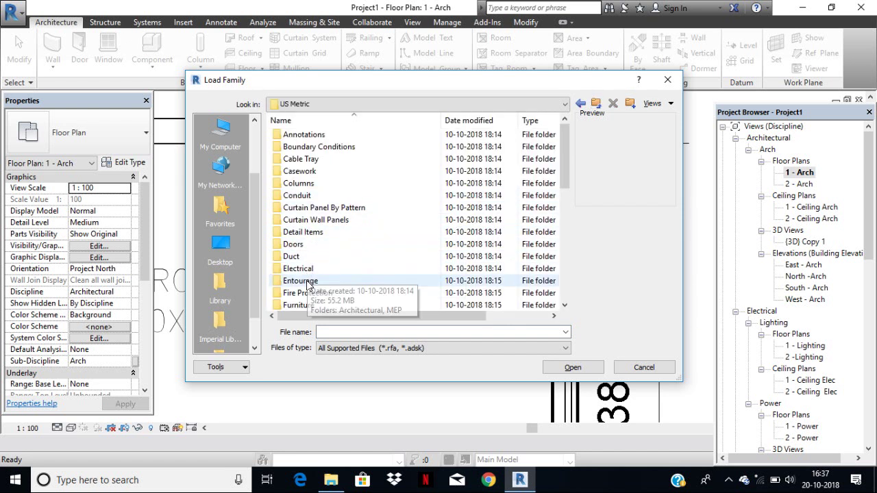
scroll(312, 295, down, 6)
scroll(309, 298, down, 2)
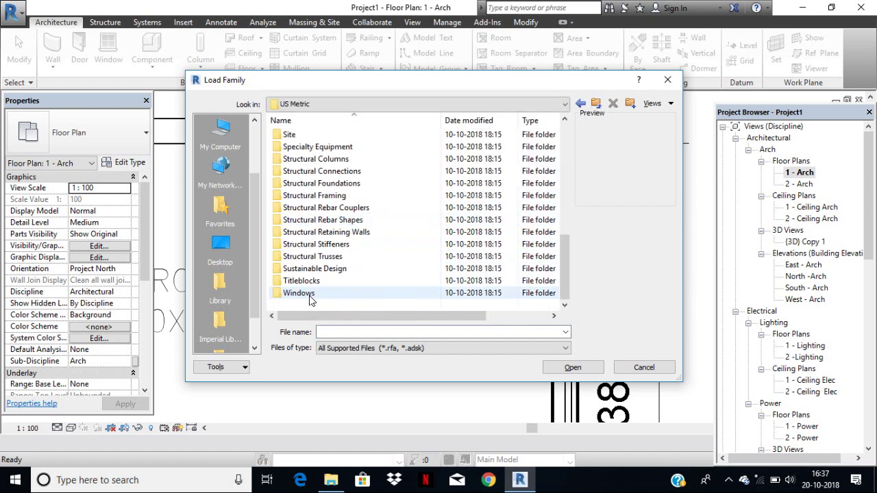
double_click(309, 296)
Load M_Casement Dbl with Trim and place one in the bedroom's vertical wall
click(317, 137)
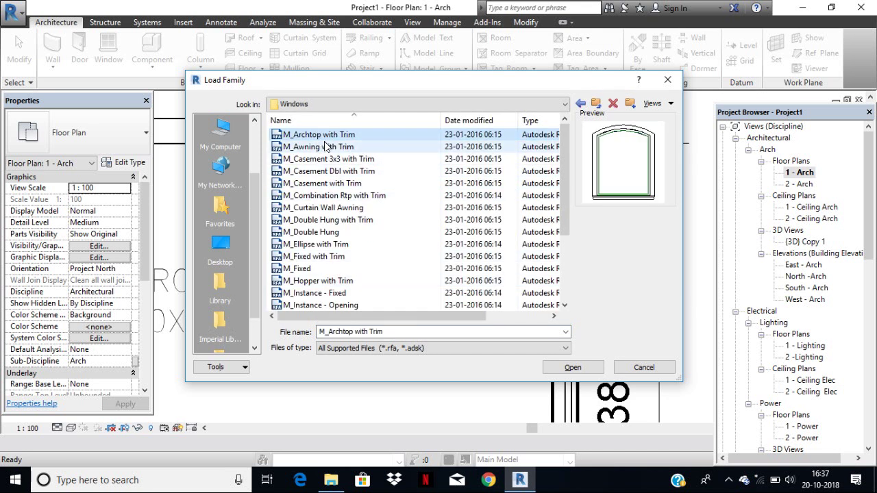
click(326, 148)
click(331, 160)
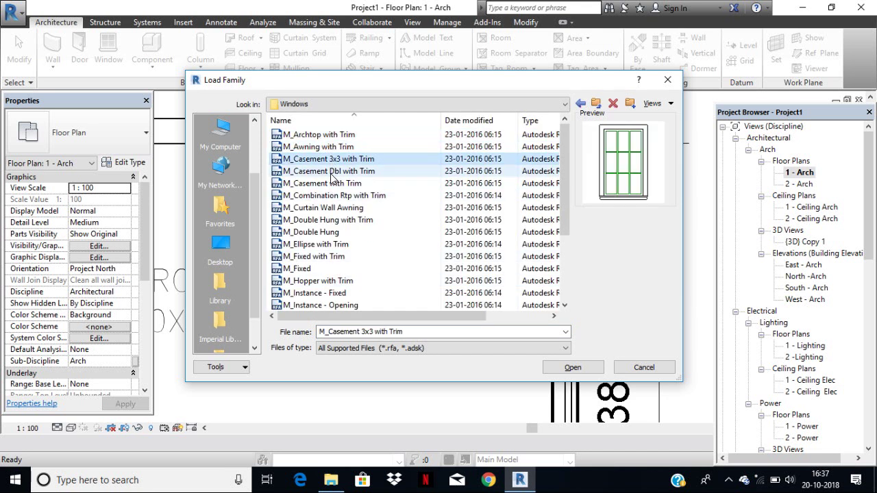
click(332, 173)
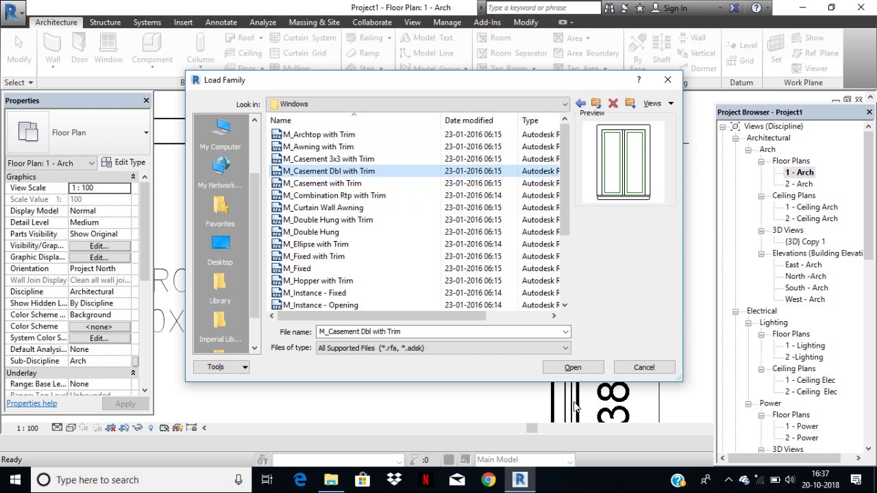
click(572, 368)
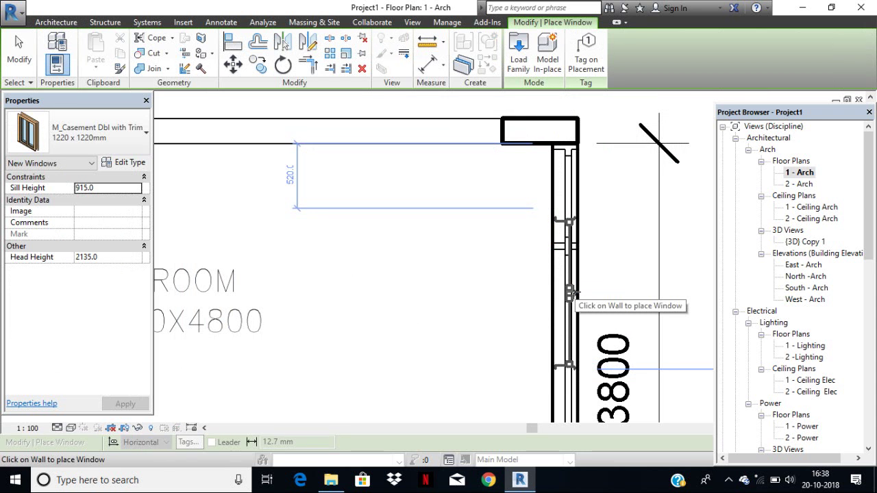
click(570, 293)
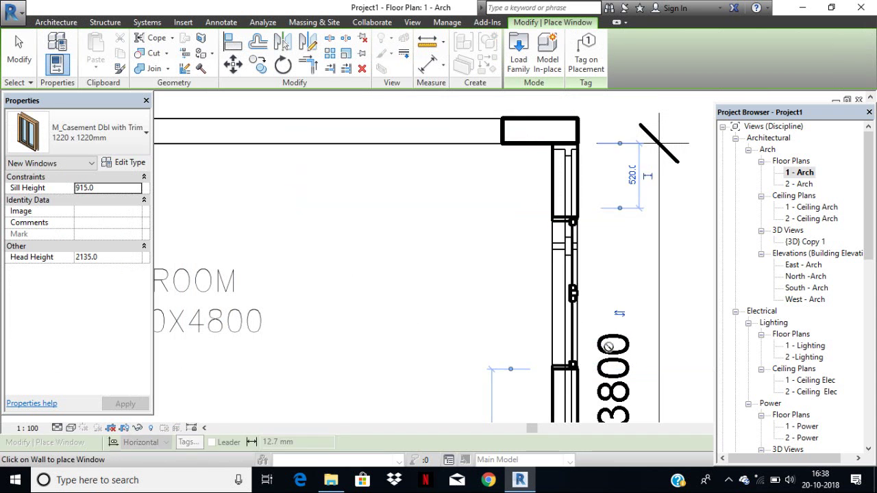
scroll(576, 361, up, 3)
Change the 1220 x 1220mm casement window type's Width from 1220 to 3800 and apply it
key(Escape)
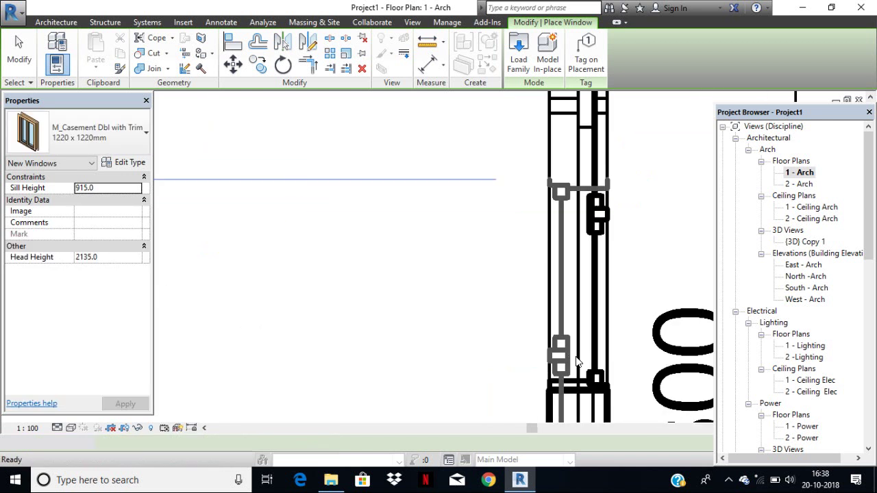
key(Escape)
middle_drag(589, 344, 592, 292)
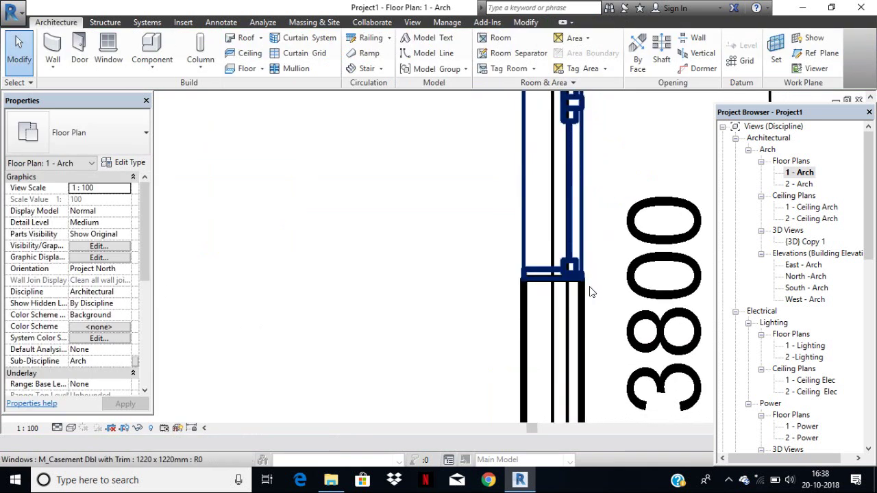
scroll(561, 248, down, 2)
scroll(564, 243, up, 2)
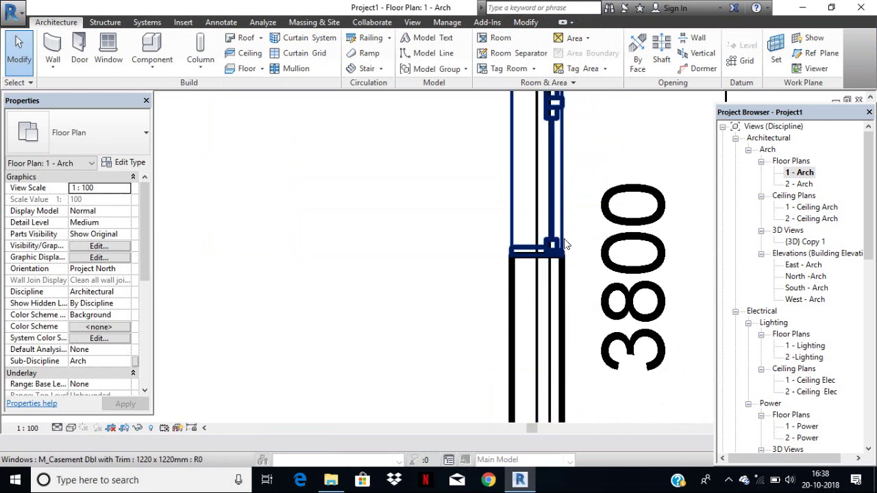
click(552, 233)
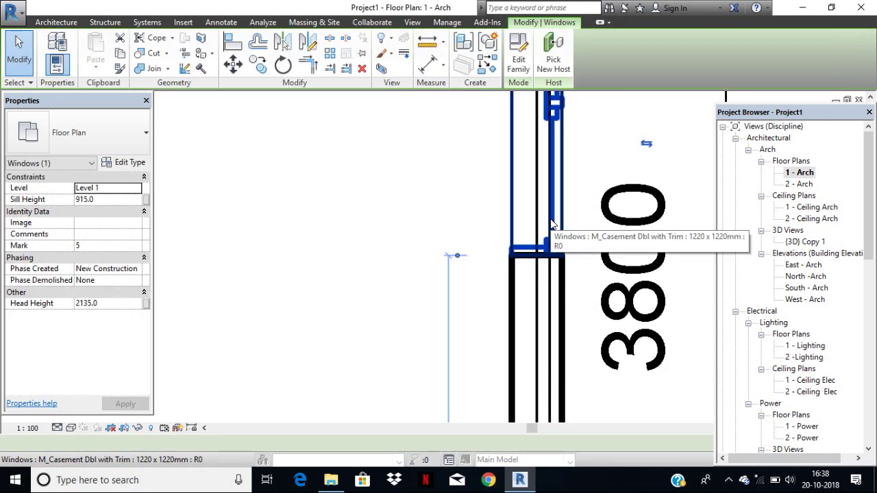
click(141, 166)
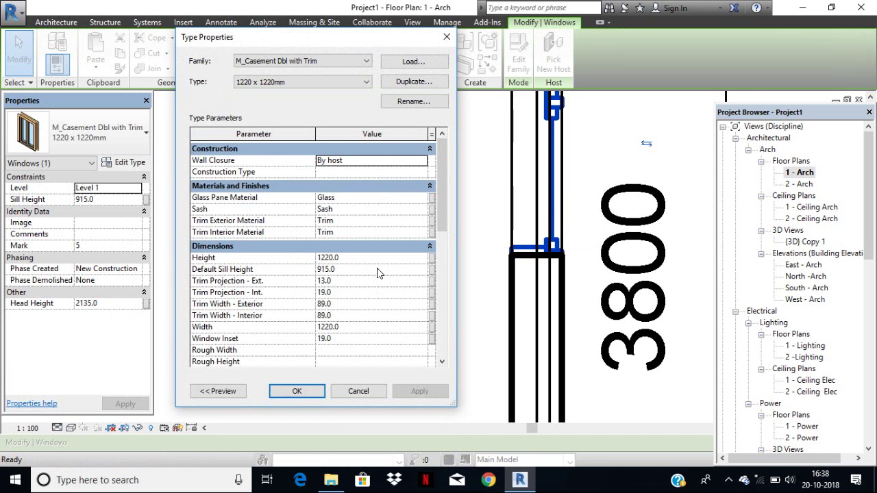
click(372, 327)
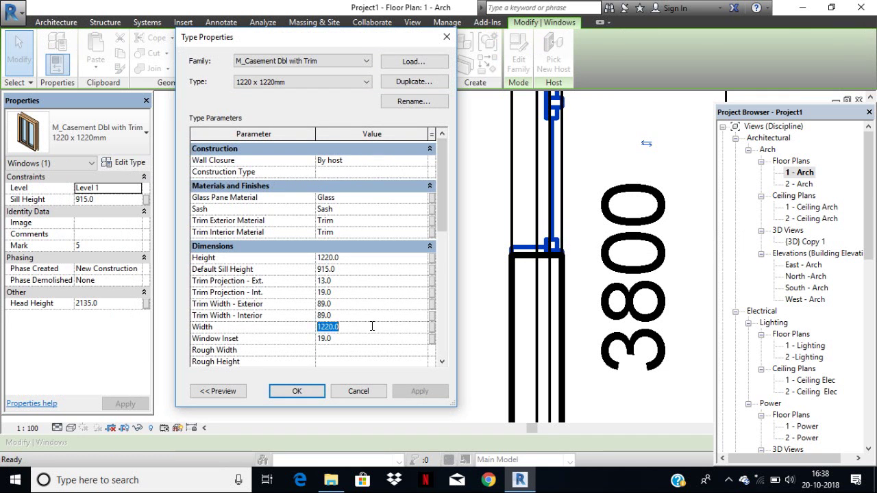
text(3800)
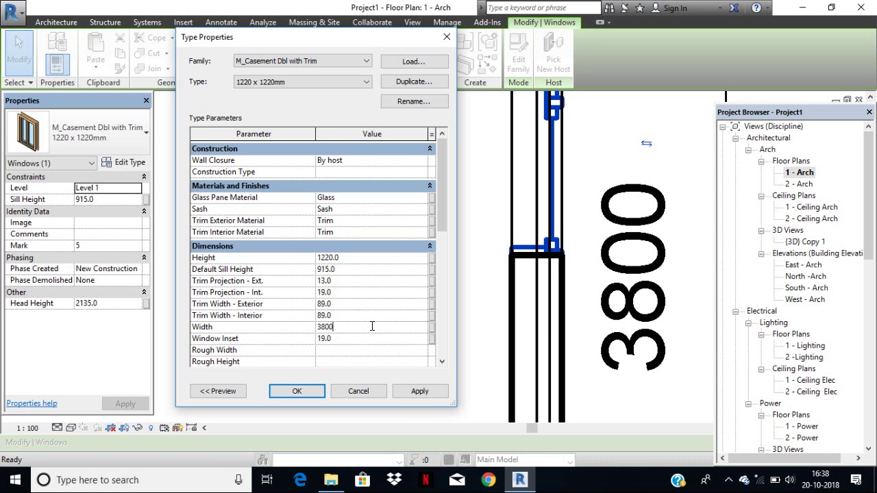
click(405, 391)
click(291, 396)
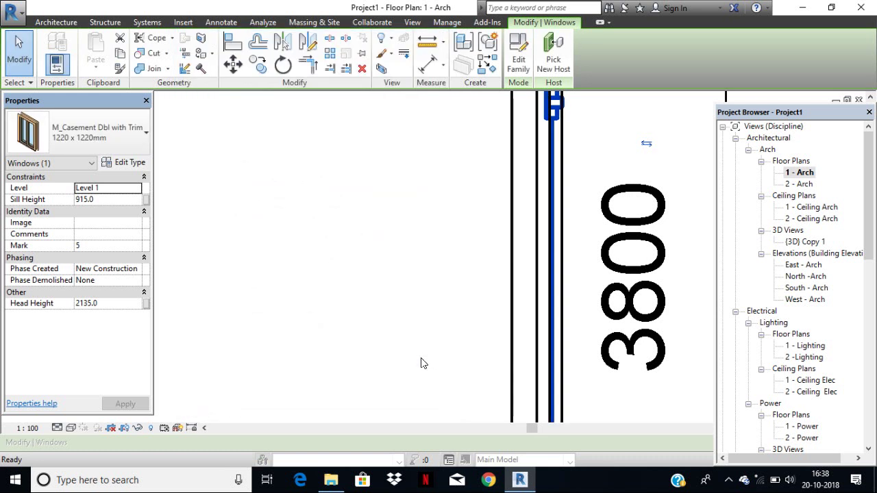
scroll(439, 284, down, 2)
middle_drag(605, 391, 603, 317)
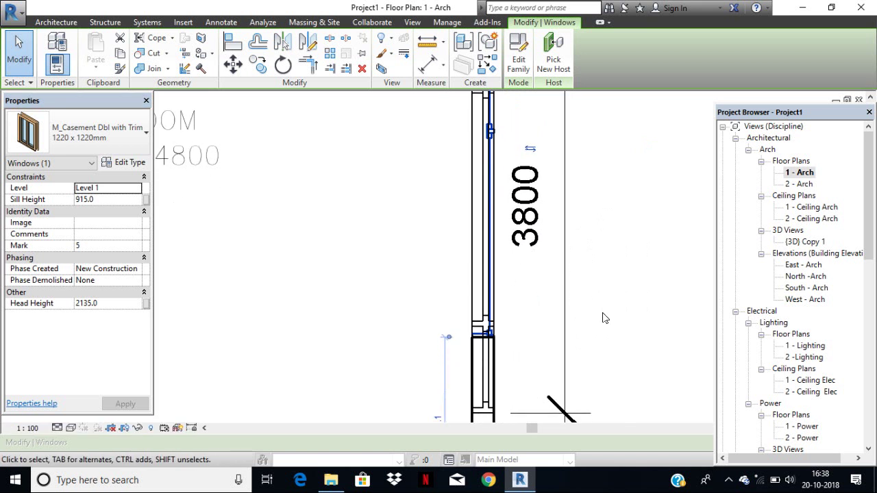
middle_drag(536, 361, 572, 490)
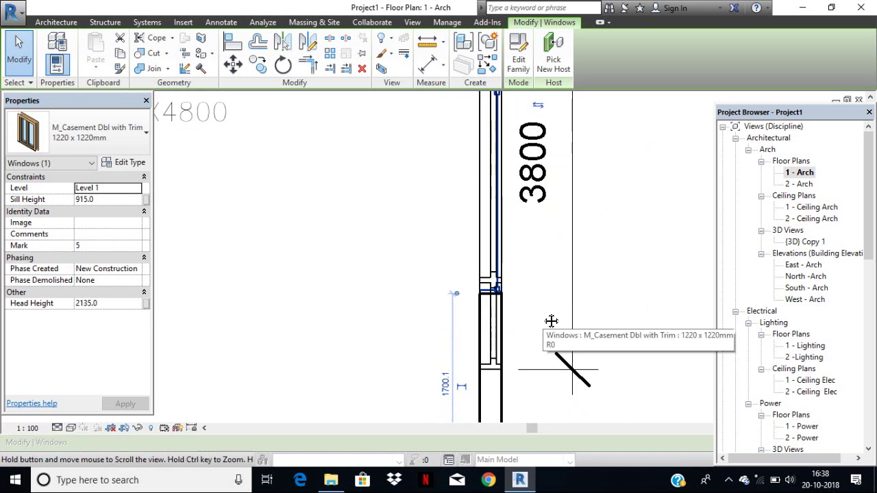
middle_drag(538, 257, 542, 256)
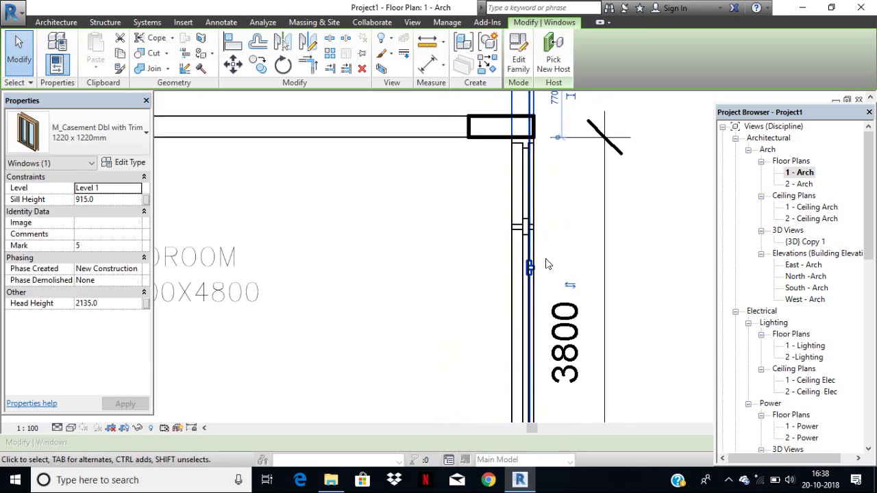
click(543, 257)
scroll(568, 185, down, 3)
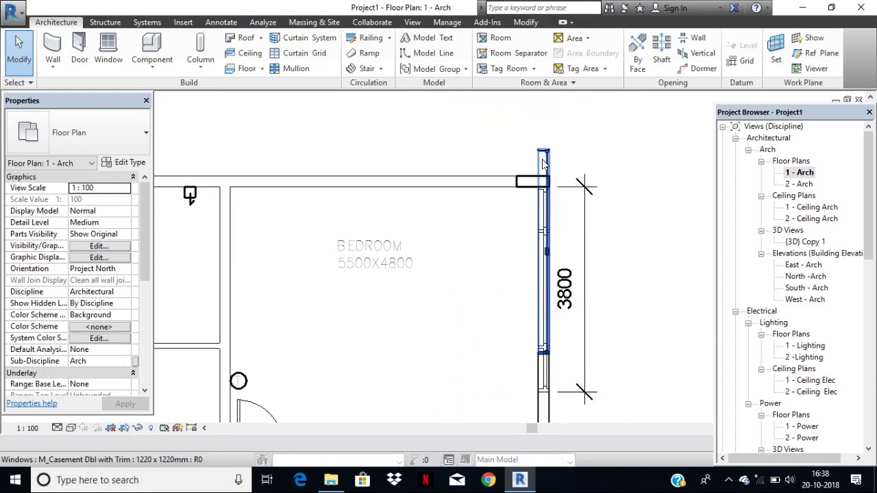
scroll(546, 158, up, 2)
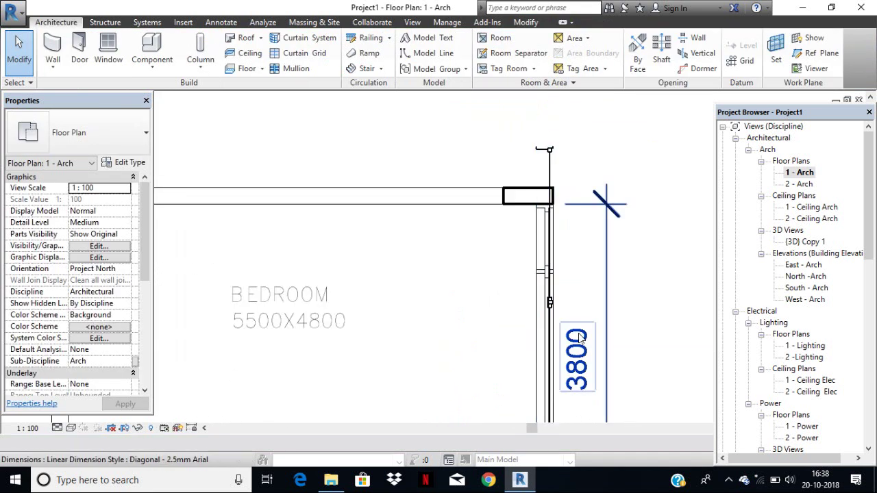
scroll(589, 353, down, 1)
middle_drag(601, 359, 581, 185)
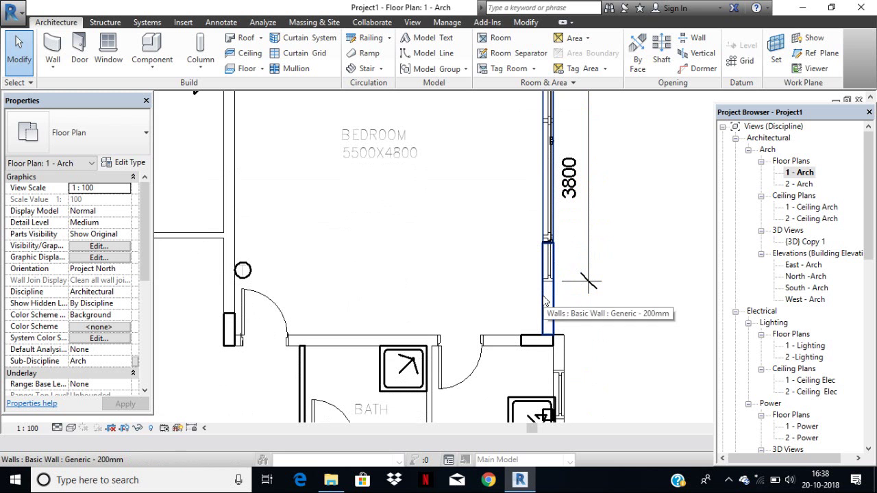
scroll(562, 246, up, 3)
scroll(553, 240, up, 2)
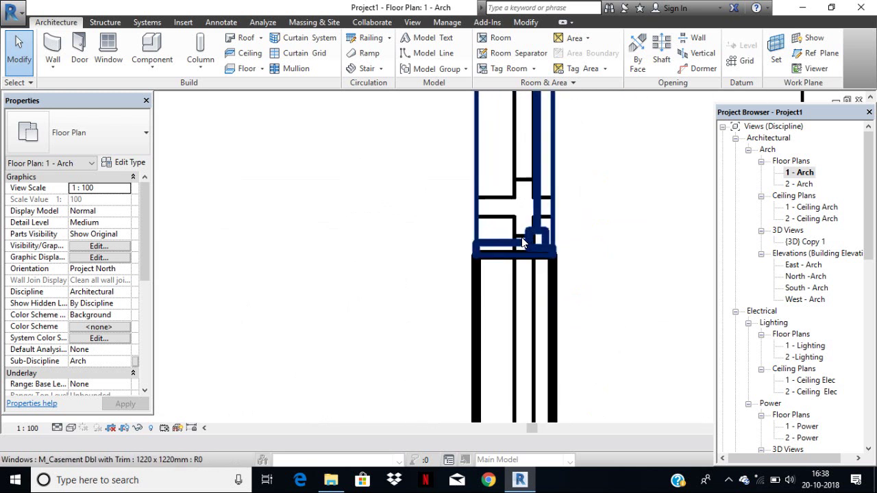
click(511, 257)
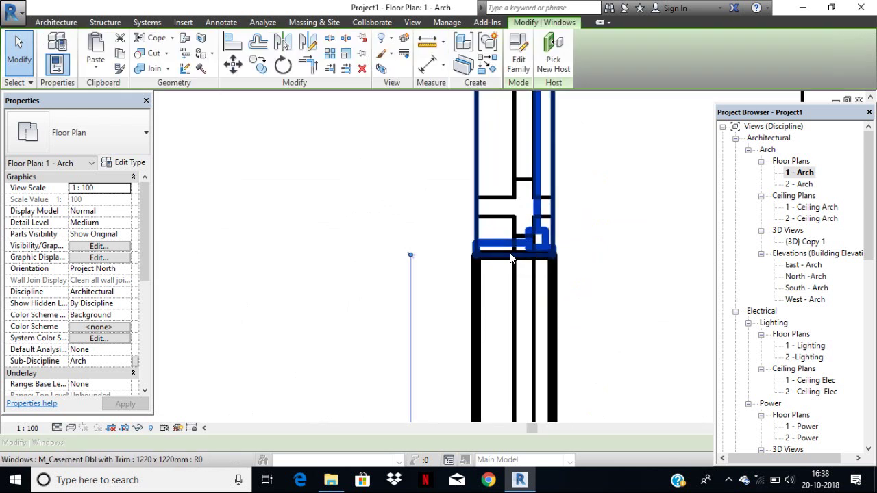
Align the window's end to the wall end line with the Align tool
click(232, 48)
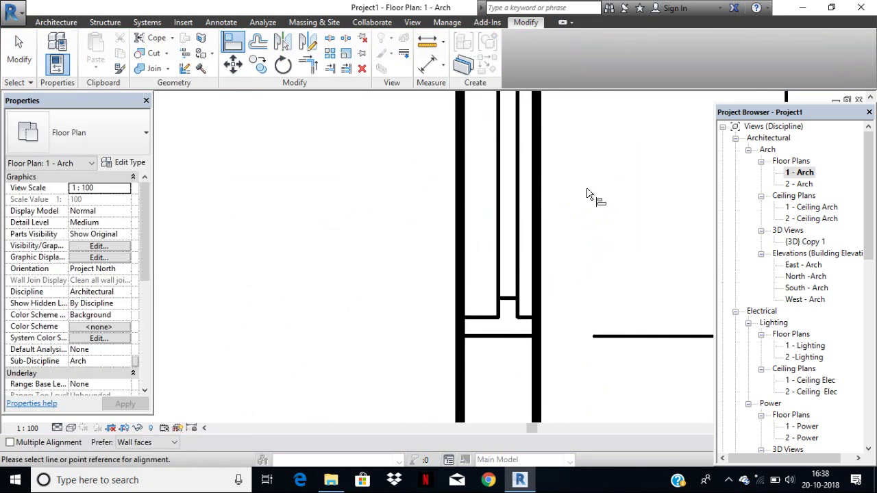
click(509, 343)
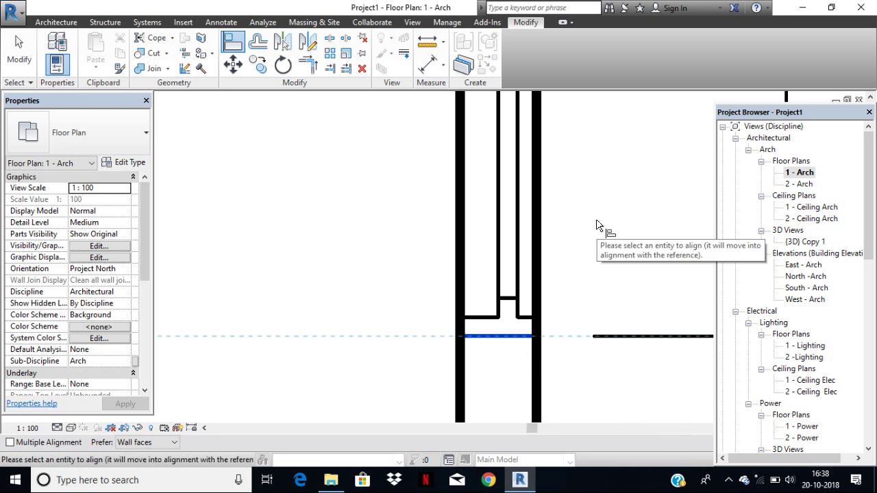
middle_drag(599, 222, 604, 354)
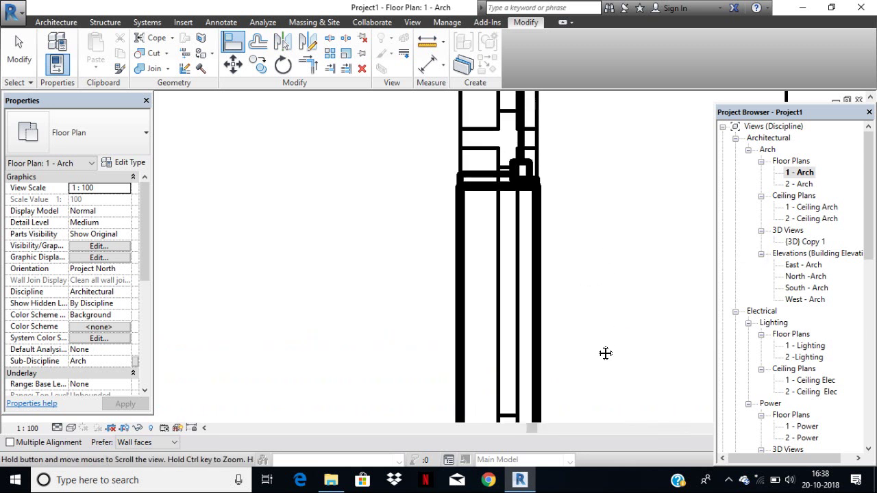
click(488, 194)
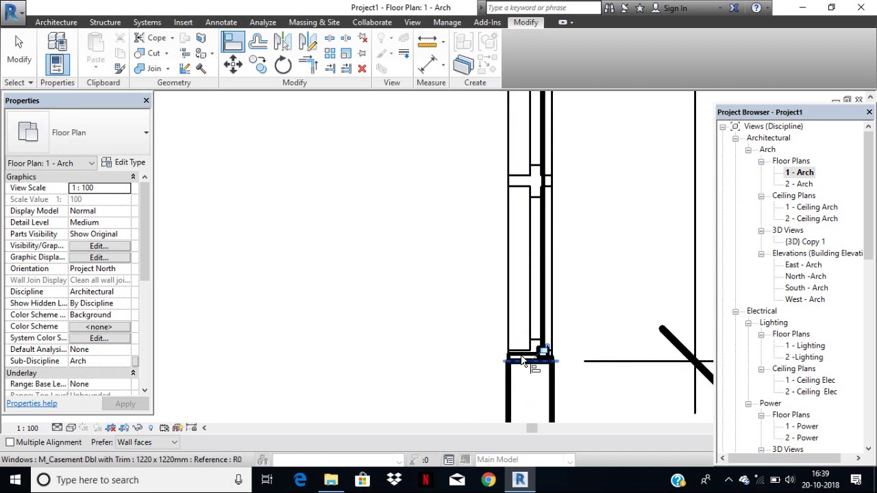
Align the vertical wall beside the window to the imported drawing's wall line
scroll(616, 372, up, 3)
scroll(633, 370, down, 2)
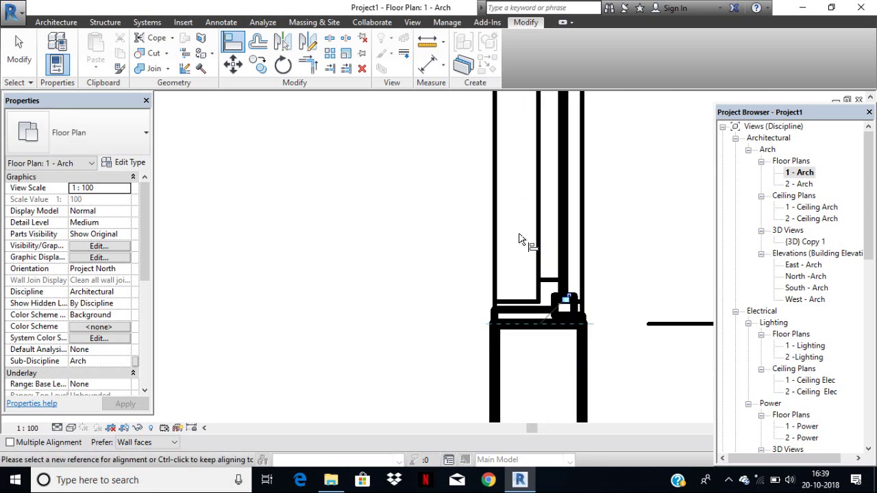
mouse_move(524, 240)
middle_down()
mouse_move(533, 320)
mouse_move(611, 319)
middle_up()
scroll(611, 320, up, 2)
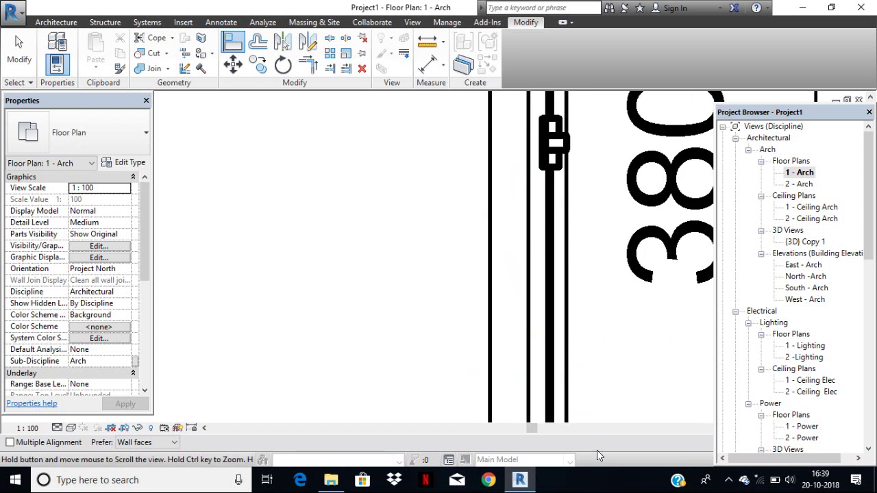
middle_drag(595, 207, 622, 150)
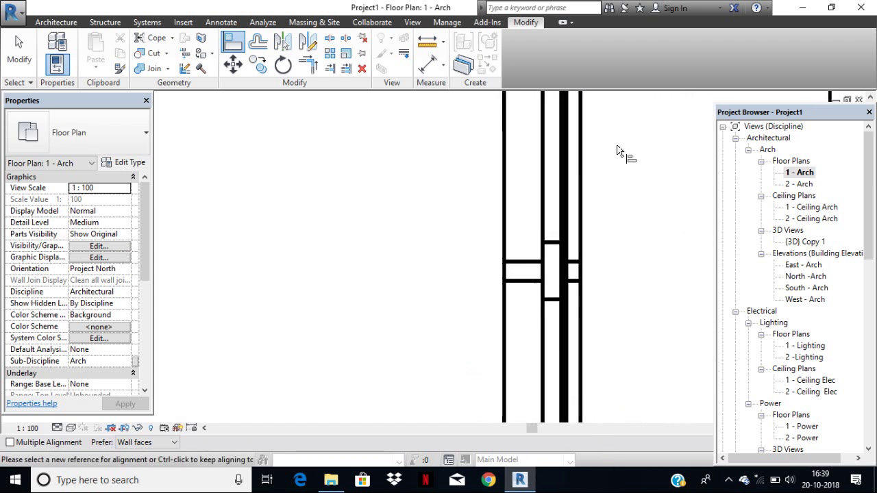
scroll(630, 182, down, 1)
middle_drag(630, 182, 620, 427)
scroll(581, 277, up, 3)
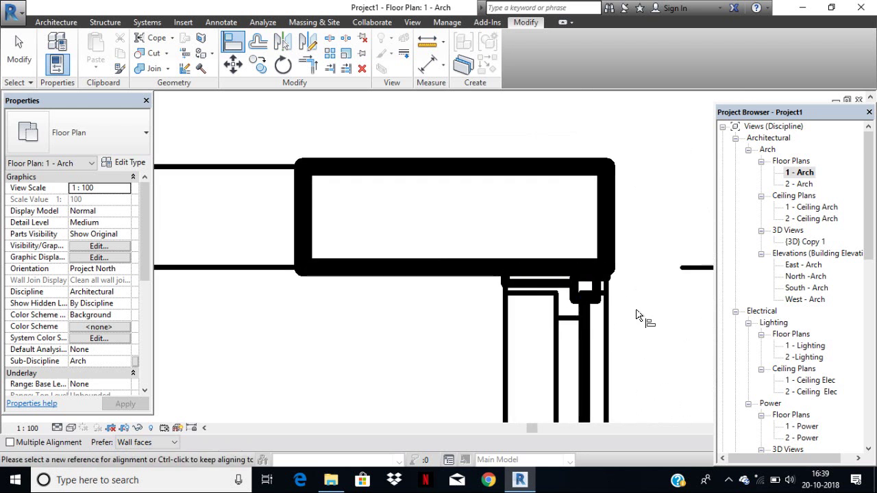
click(608, 278)
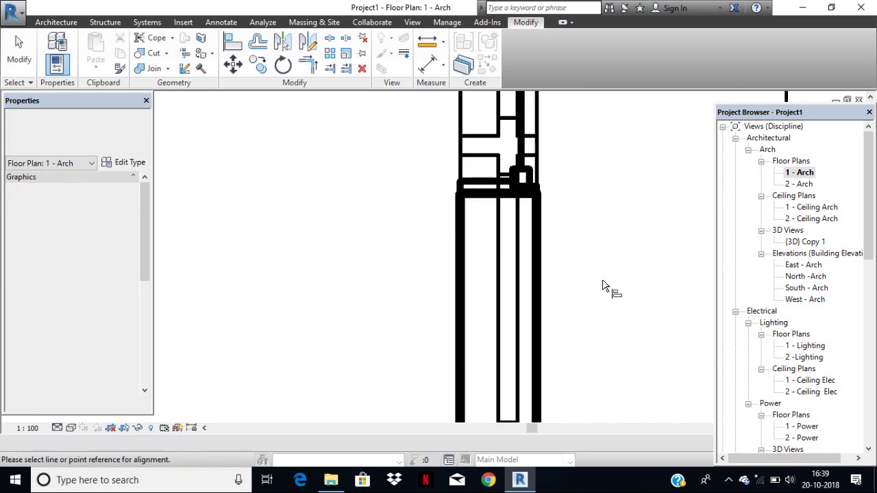
scroll(579, 223, down, 2)
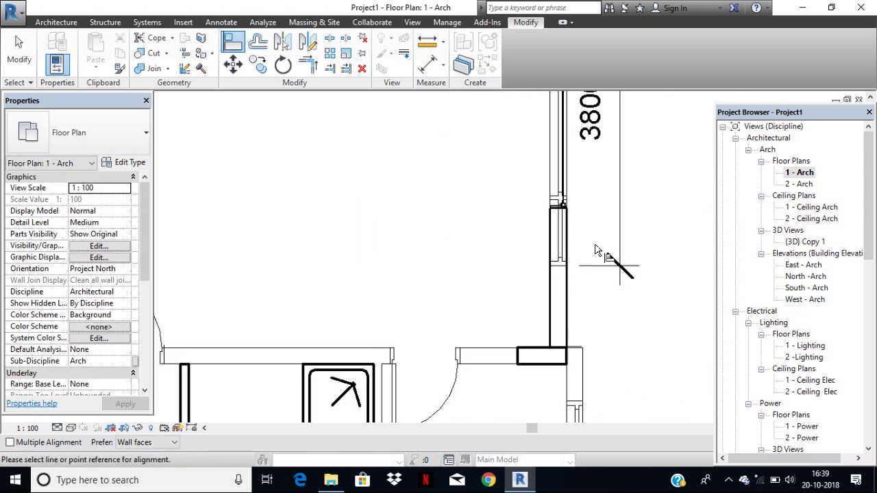
key(Escape)
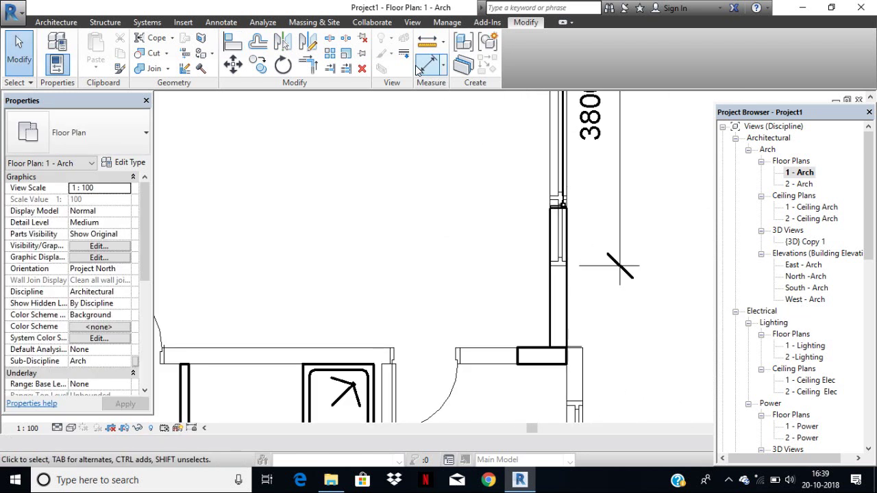
Check the window's position and try an aligned dimension to the wall below, then cancel
click(566, 196)
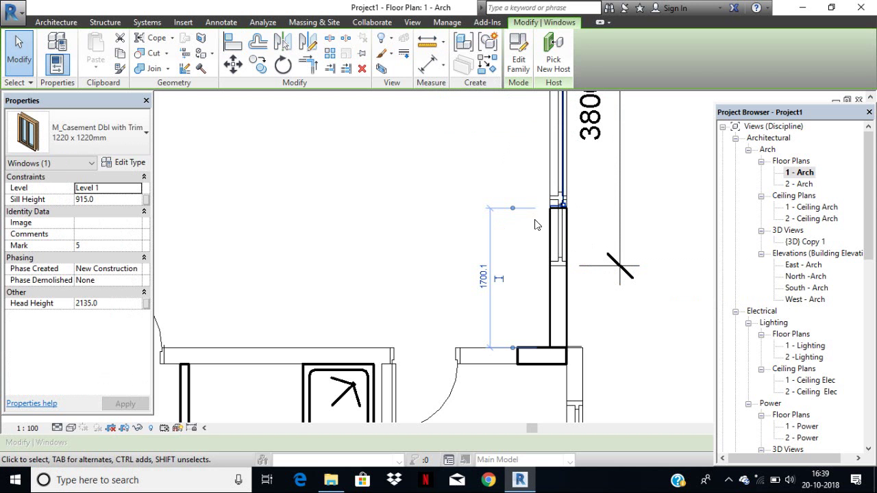
click(534, 290)
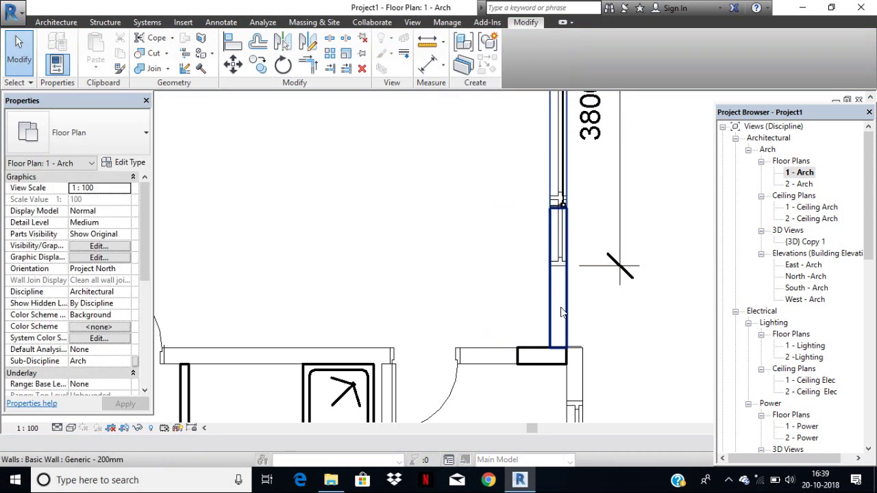
click(426, 68)
scroll(560, 265, up, 3)
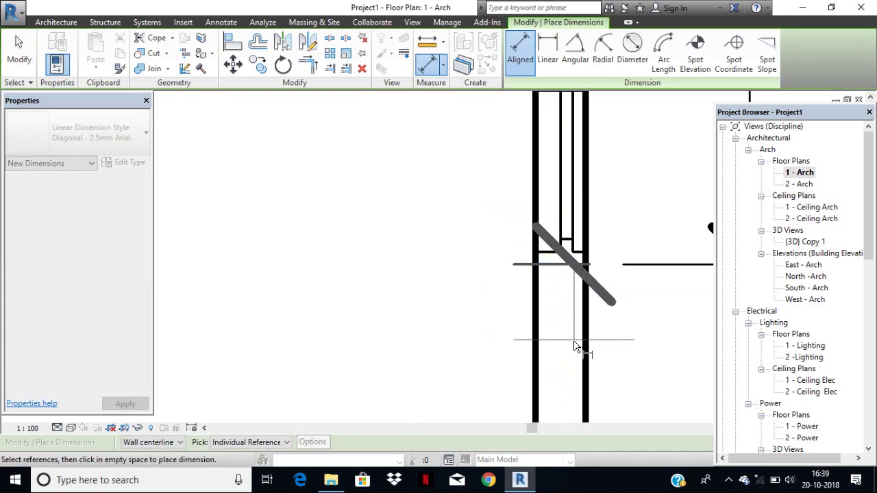
middle_drag(572, 302, 549, 122)
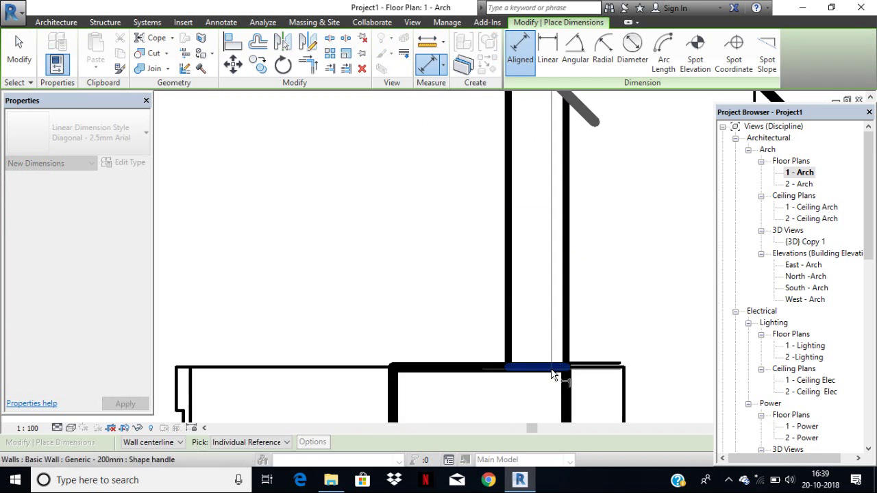
click(546, 368)
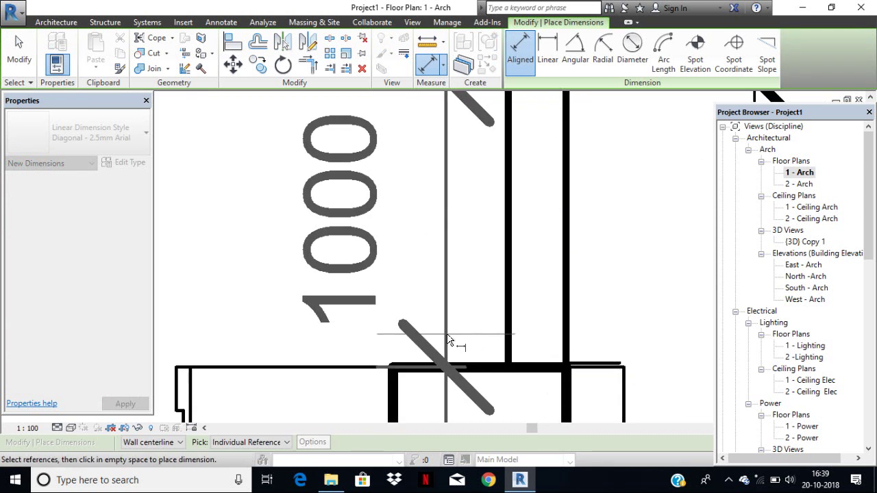
key(Escape)
key(Escape)
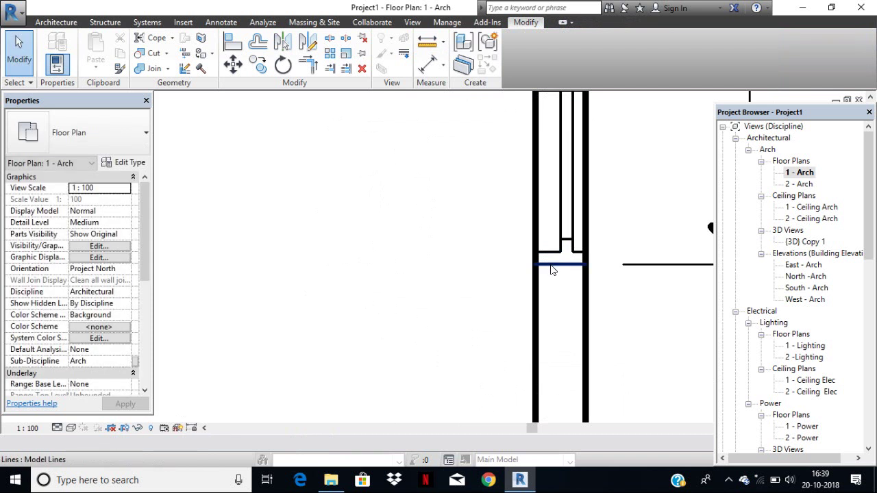
click(552, 265)
key(Escape)
scroll(562, 215, down, 3)
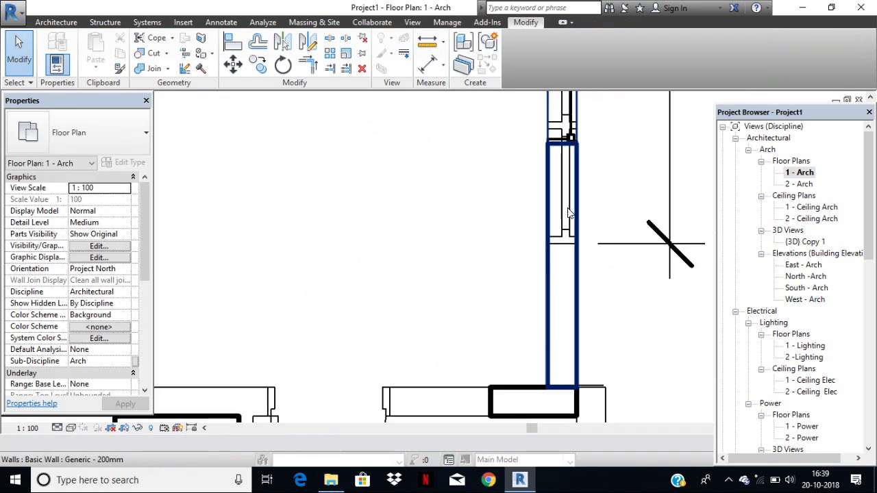
Move the casement window to 1000 from the horizontal wall below, changed from 1700.1
click(576, 140)
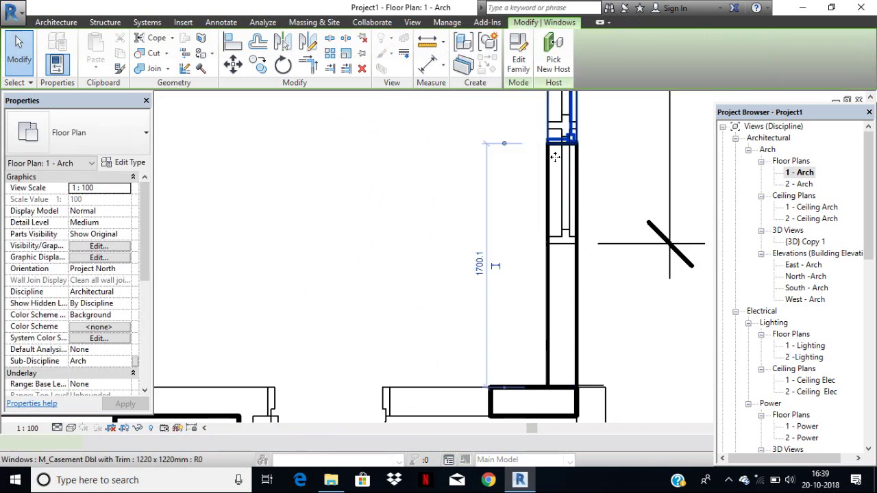
click(476, 267)
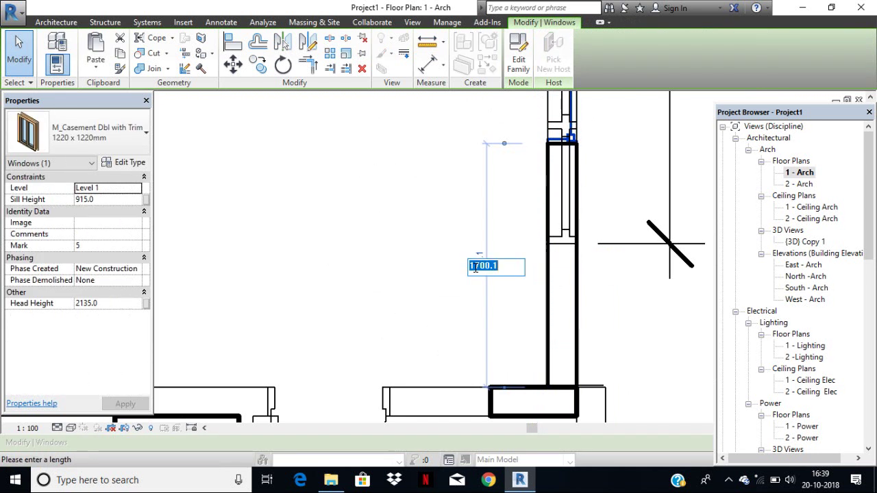
text(1)
key(Return)
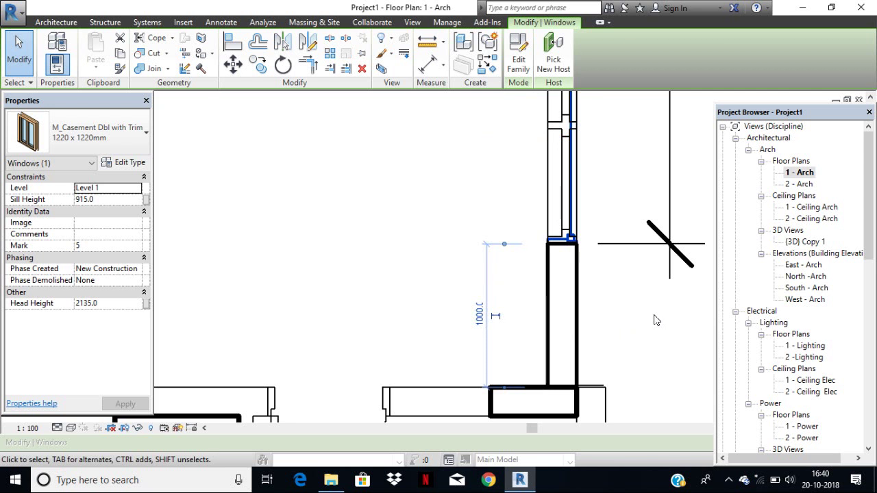
click(536, 258)
scroll(463, 228, down, 5)
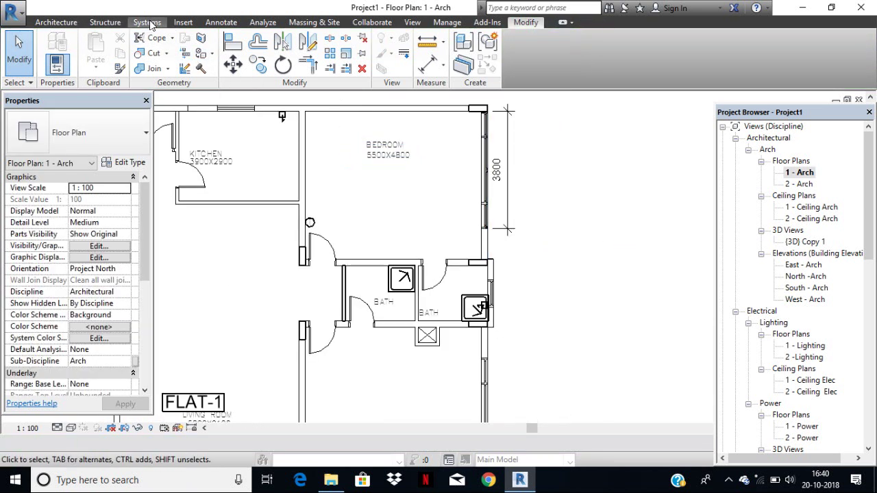
Start an architectural column and pick M_Rectangular Column from the US Metric Columns library
click(56, 22)
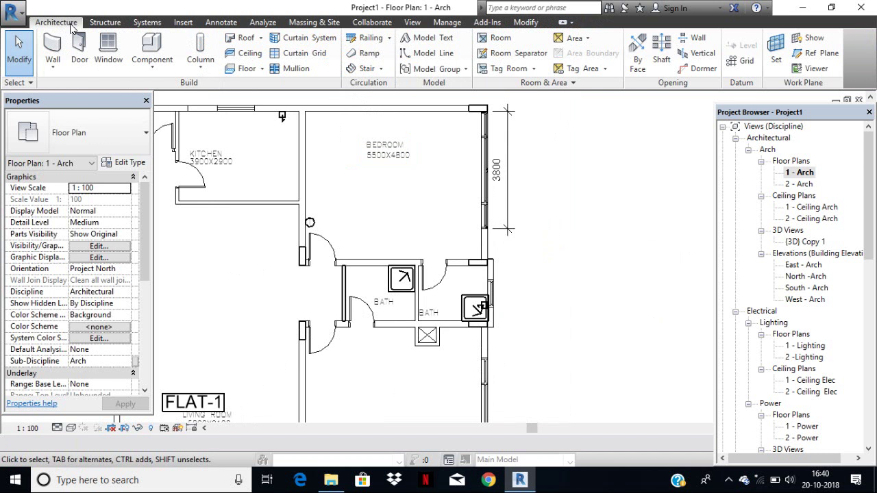
click(205, 71)
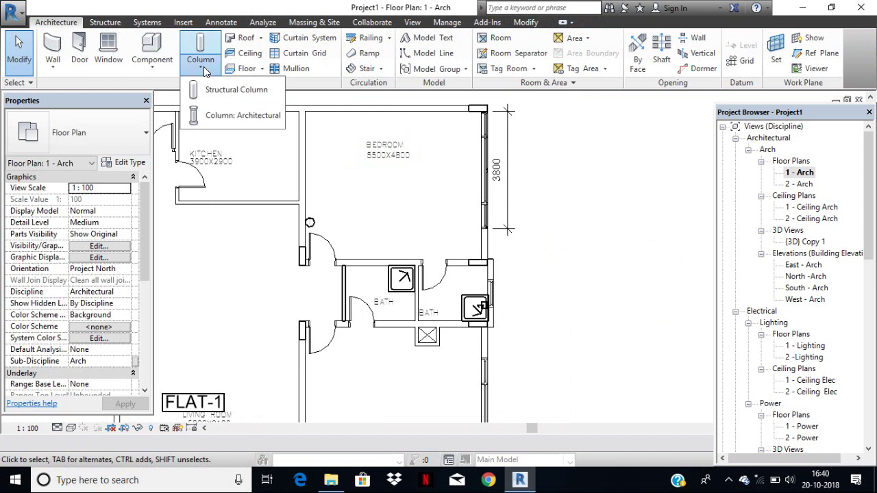
click(245, 115)
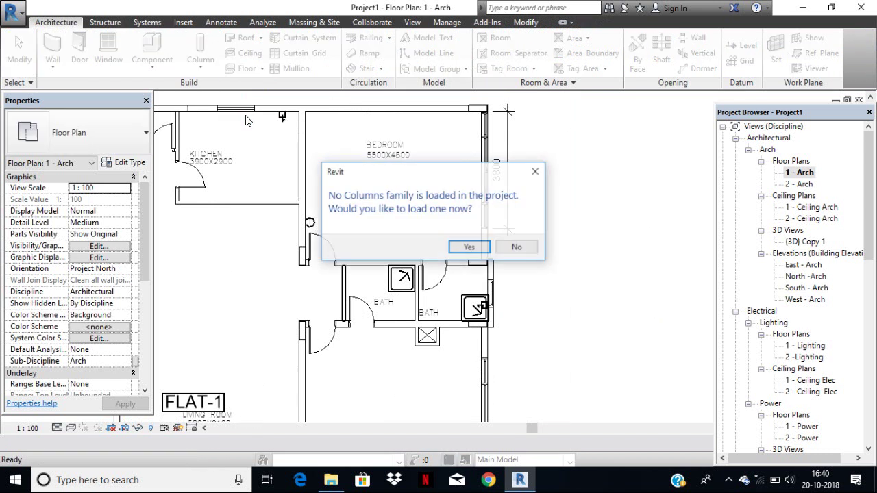
click(482, 249)
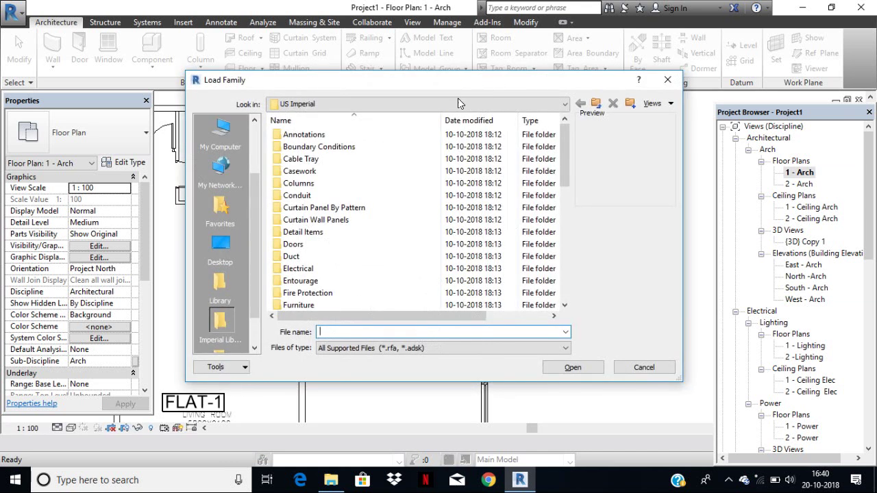
click(595, 104)
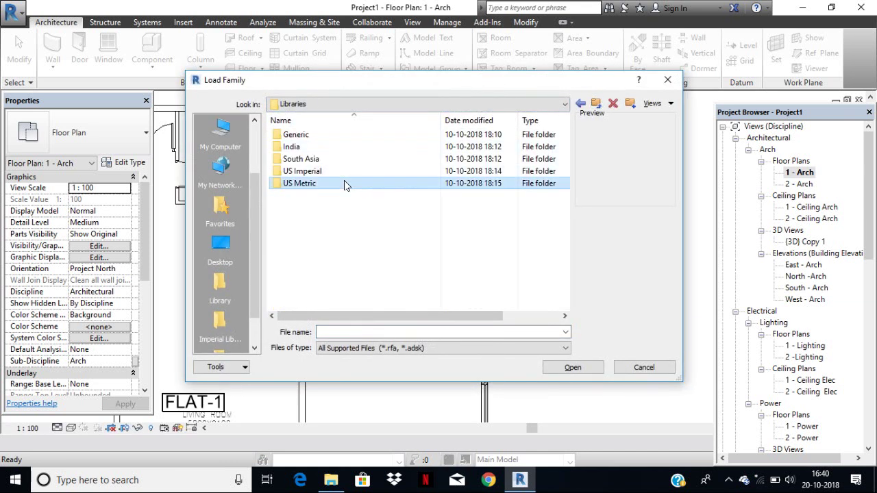
double_click(345, 182)
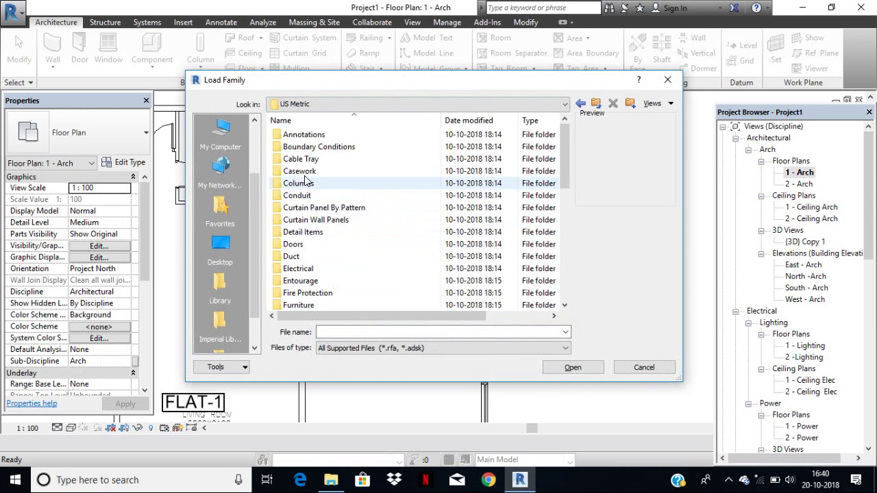
double_click(329, 183)
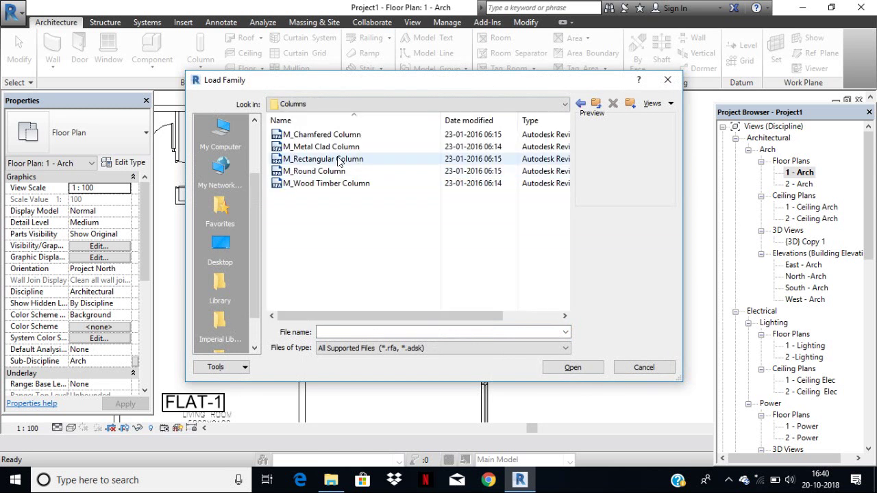
click(340, 160)
Place one 475 x 610mm M_Rectangular Column at the bedroom's top-right wall corner
click(575, 368)
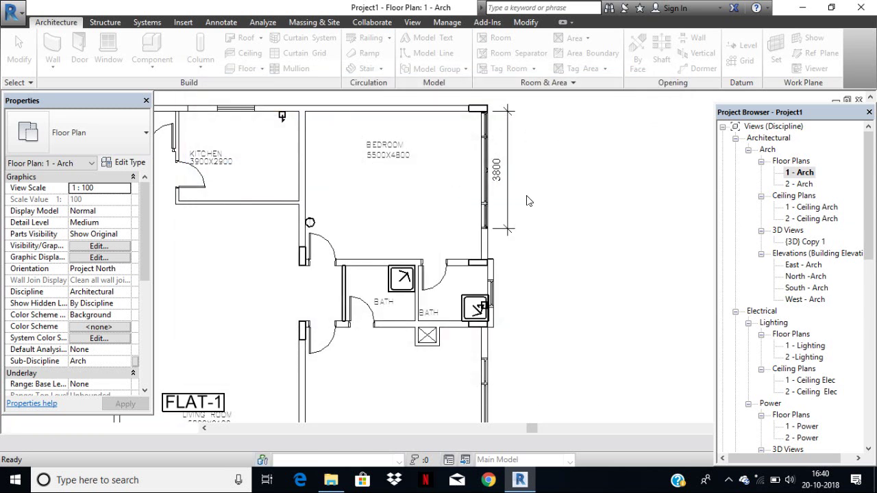
scroll(487, 120, up, 2)
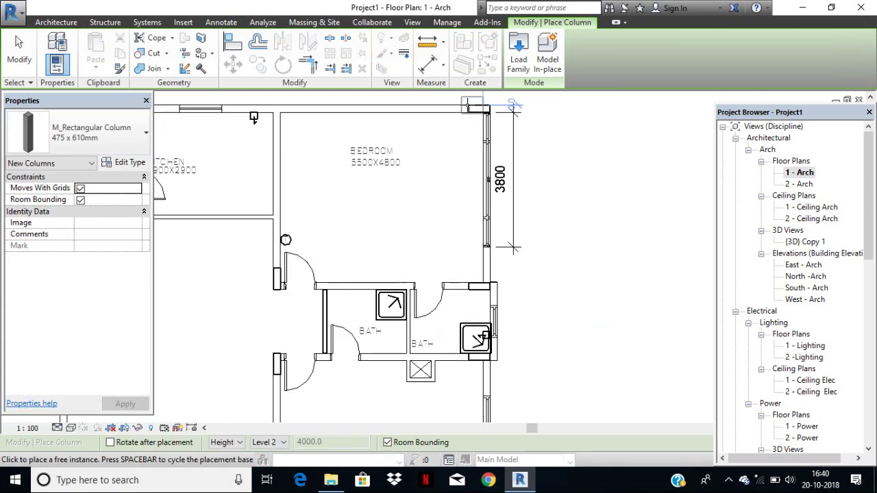
scroll(489, 123, up, 2)
scroll(488, 124, up, 2)
scroll(487, 171, up, 2)
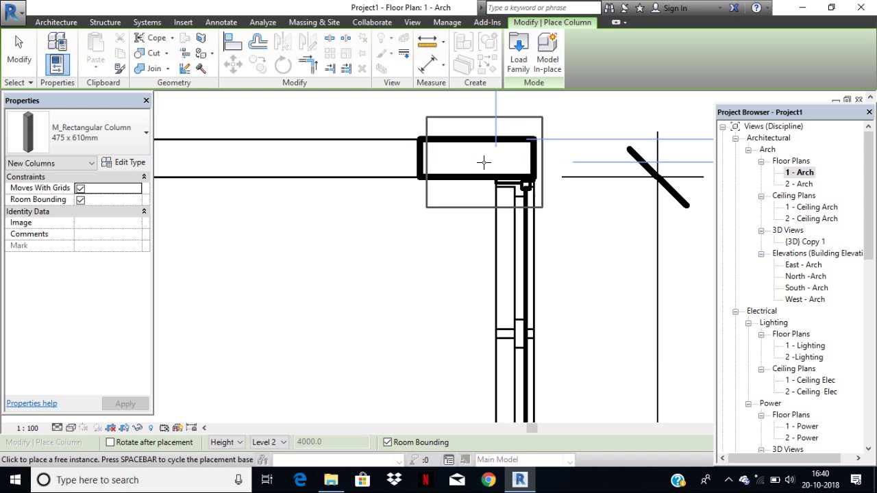
click(476, 162)
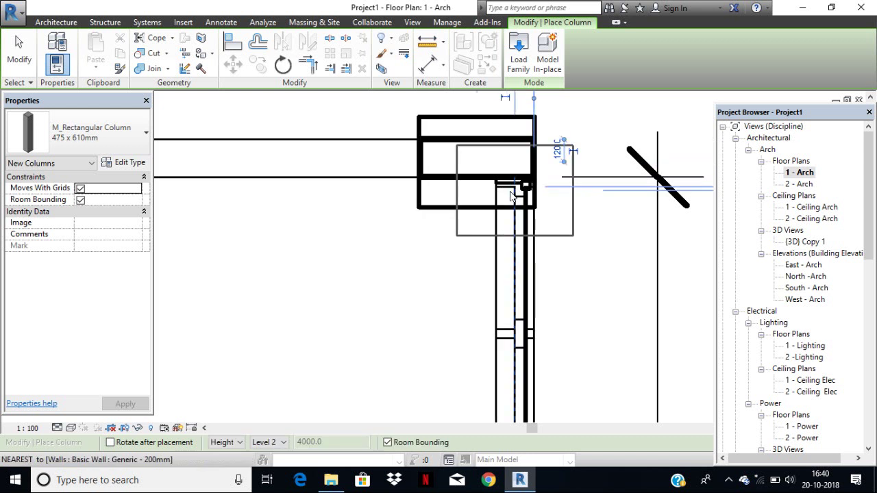
key(Escape)
key(Escape)
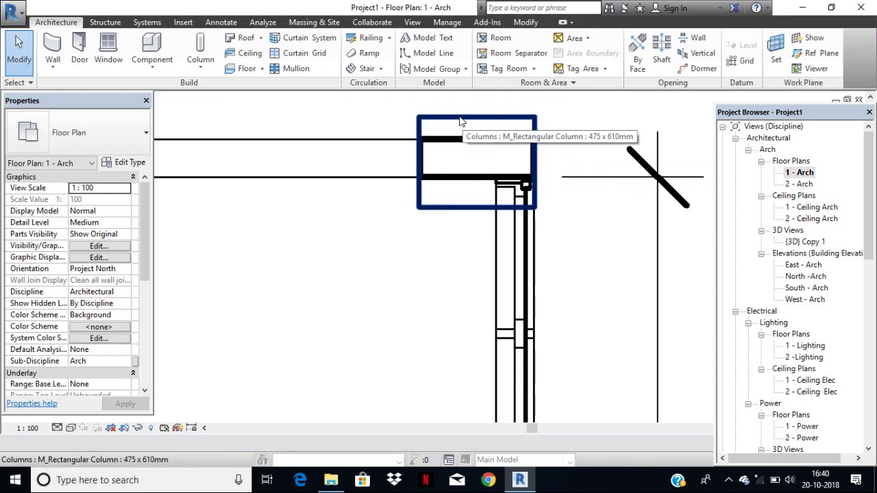
click(526, 22)
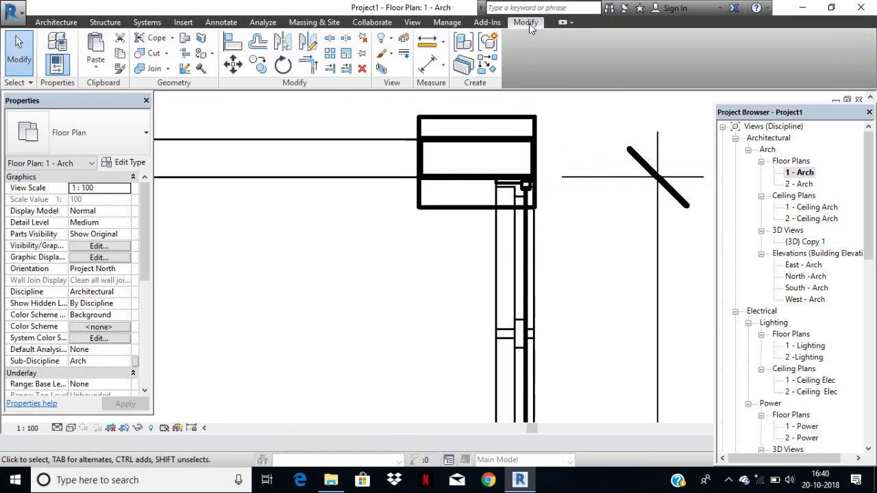
click(233, 46)
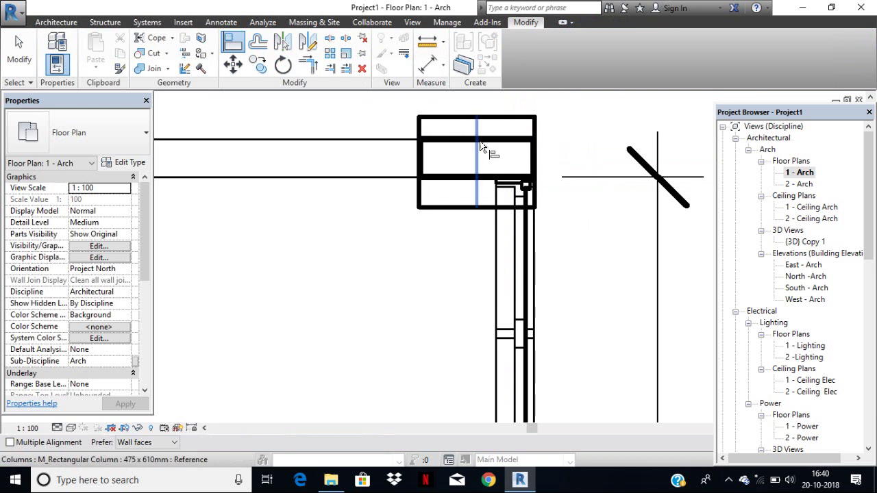
click(490, 118)
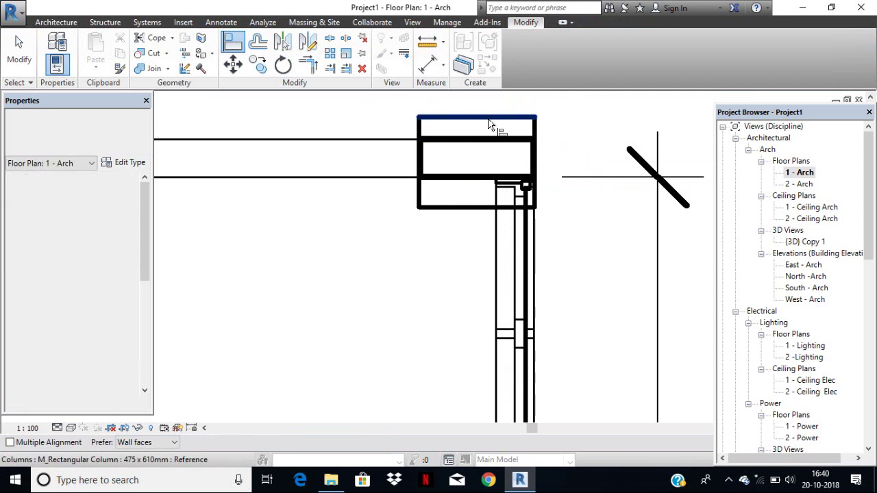
key(Escape)
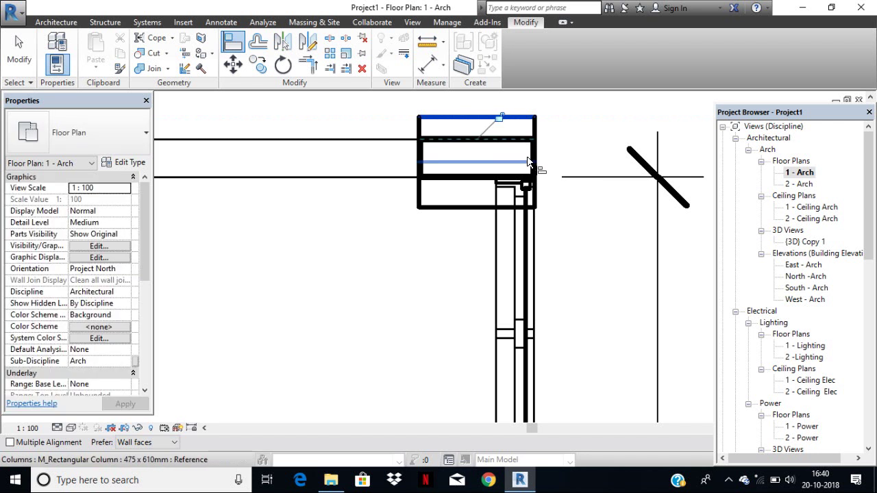
click(488, 120)
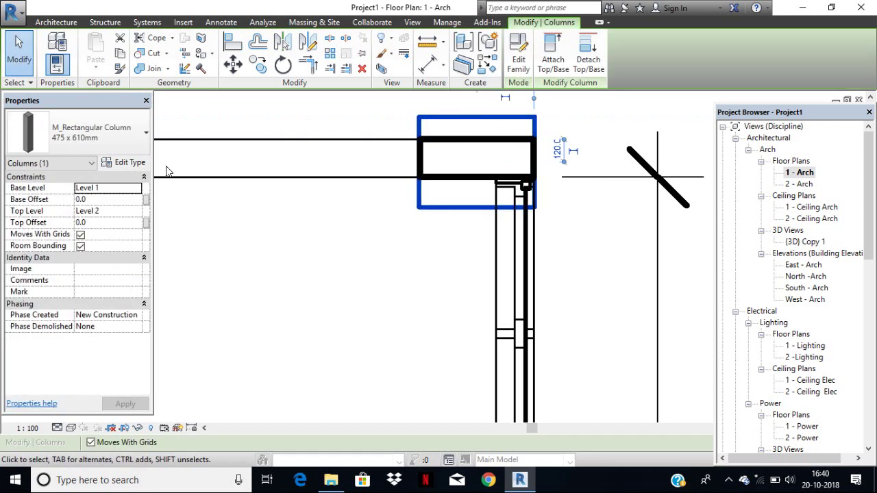
Duplicate the 475 x 610mm column type, then abandon renaming it
click(132, 163)
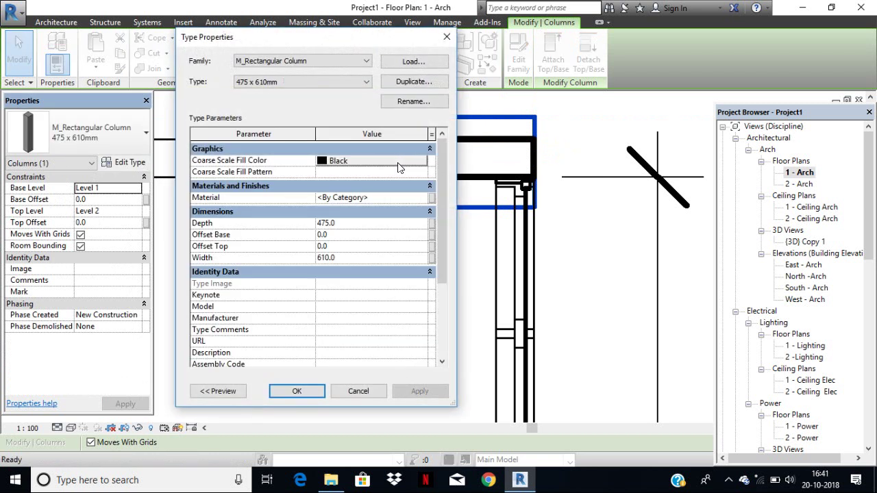
click(432, 83)
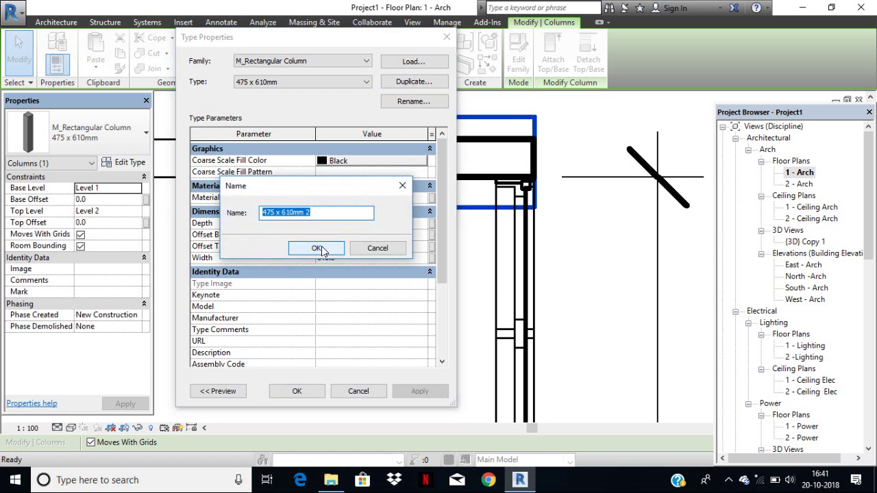
click(325, 250)
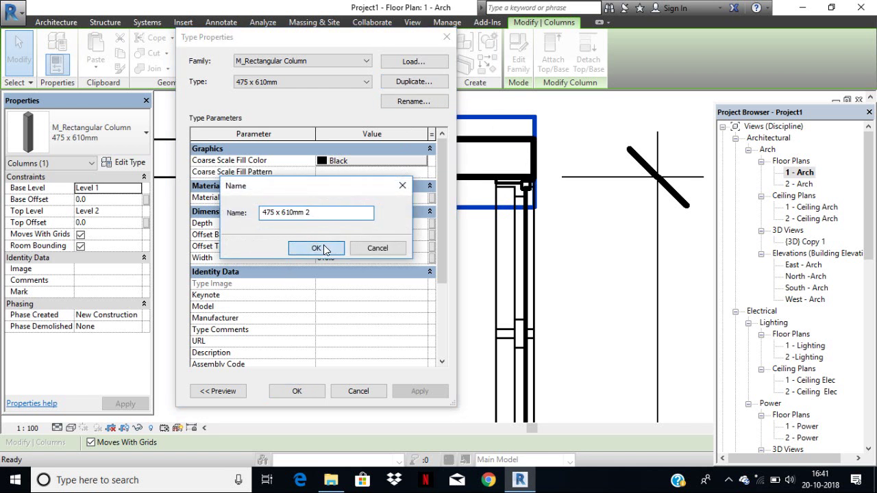
click(410, 103)
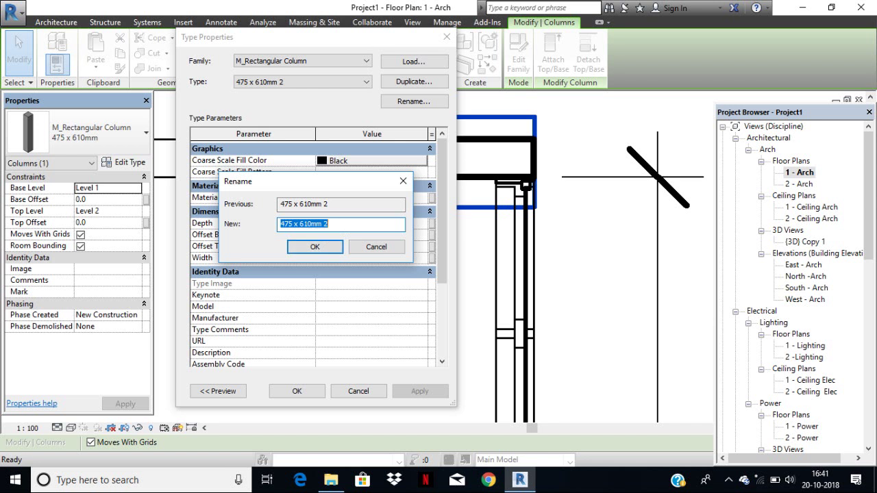
text(ni)
click(375, 246)
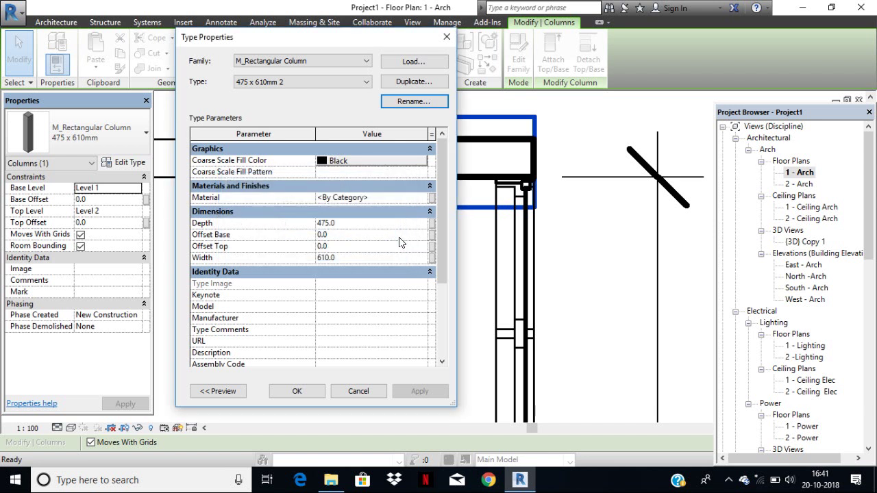
Duplicate the column type again as n1 and close Type Properties
click(417, 81)
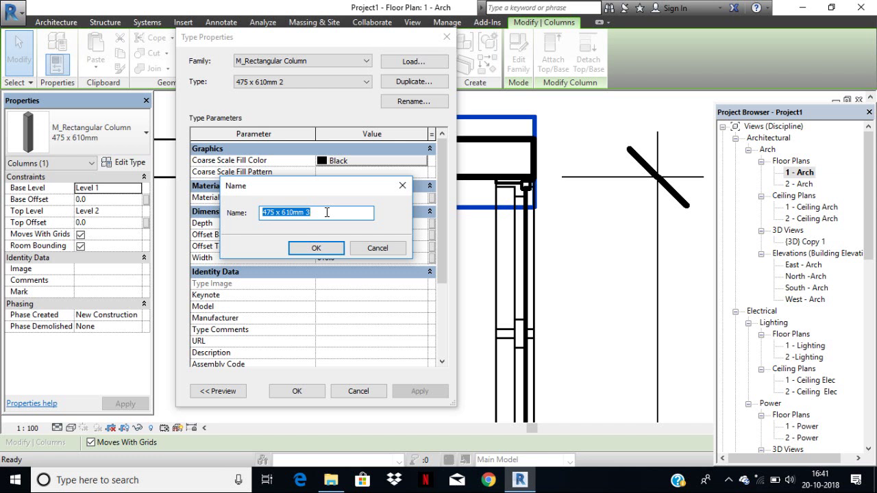
text(n1)
click(325, 250)
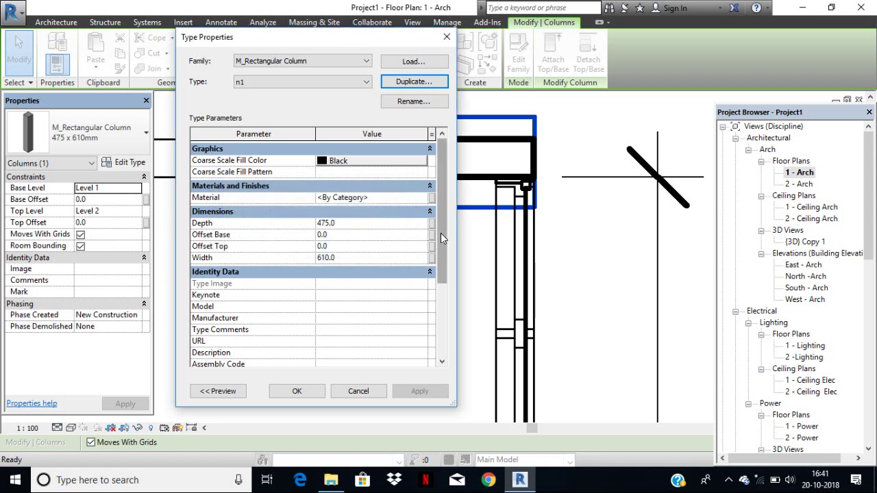
click(446, 38)
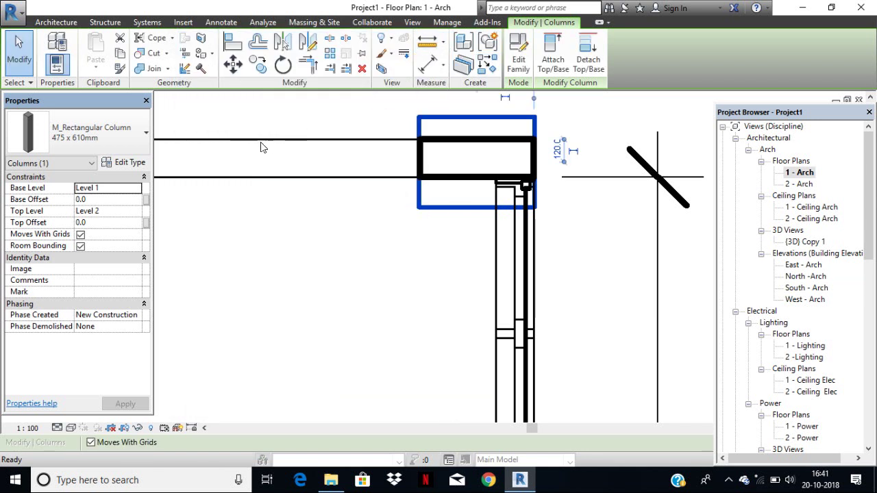
click(126, 150)
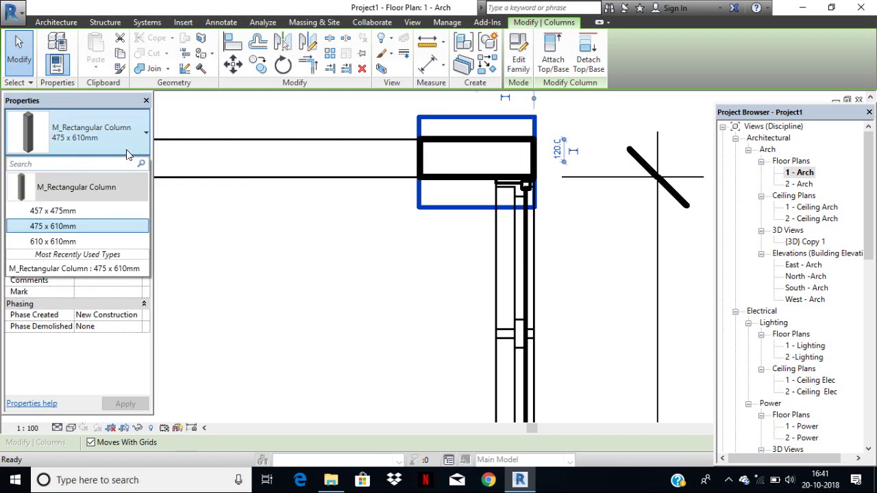
click(219, 126)
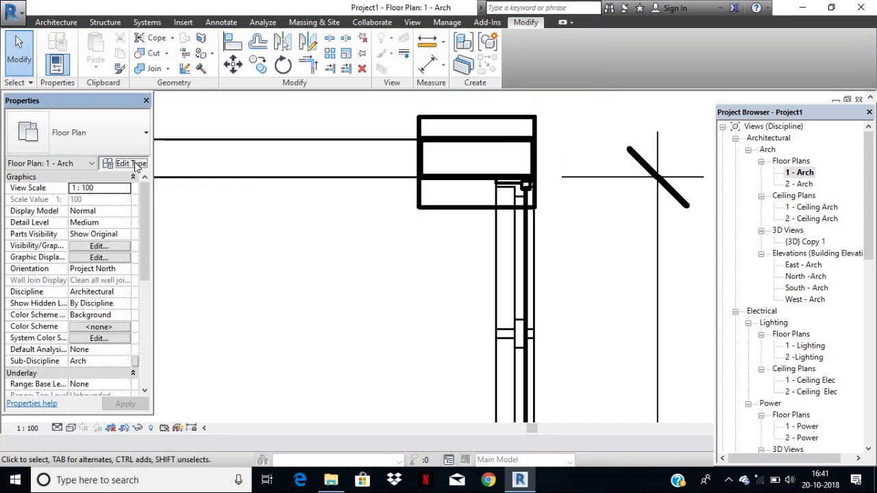
click(134, 162)
key(Escape)
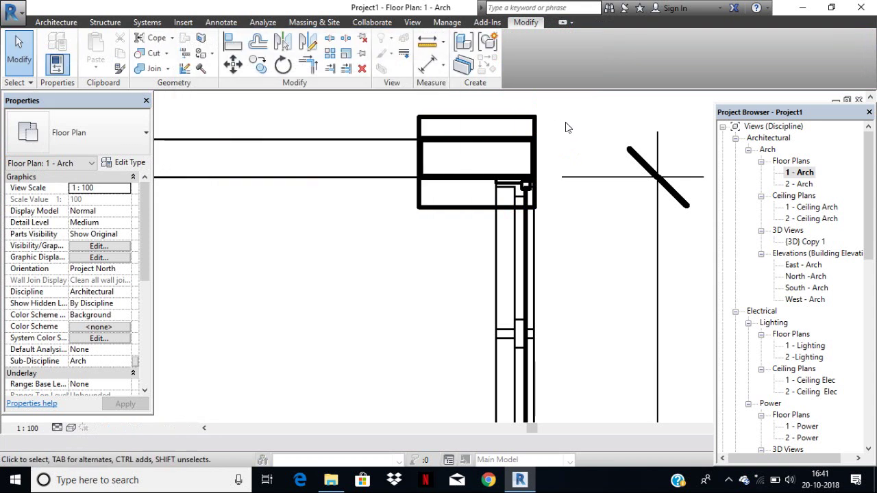
click(535, 116)
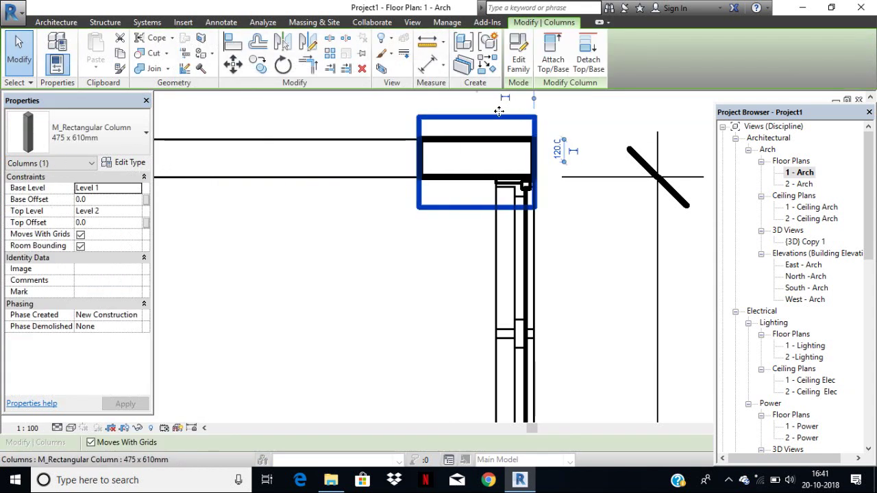
click(130, 163)
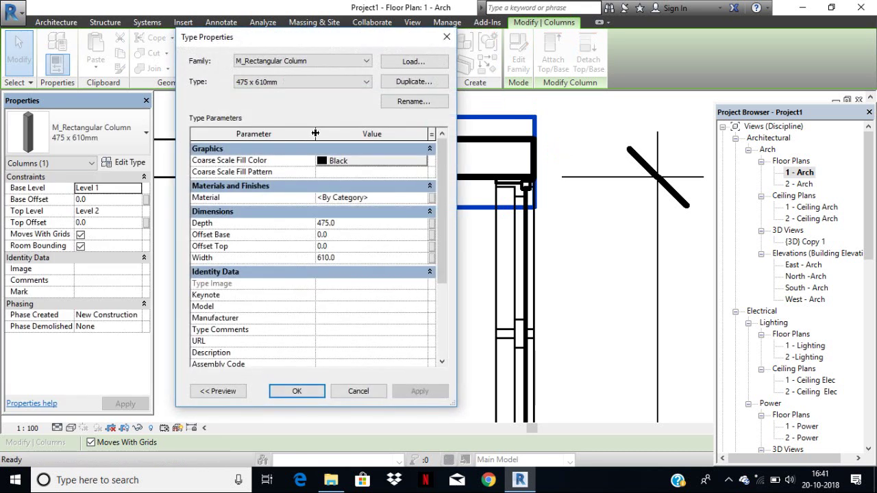
click(366, 82)
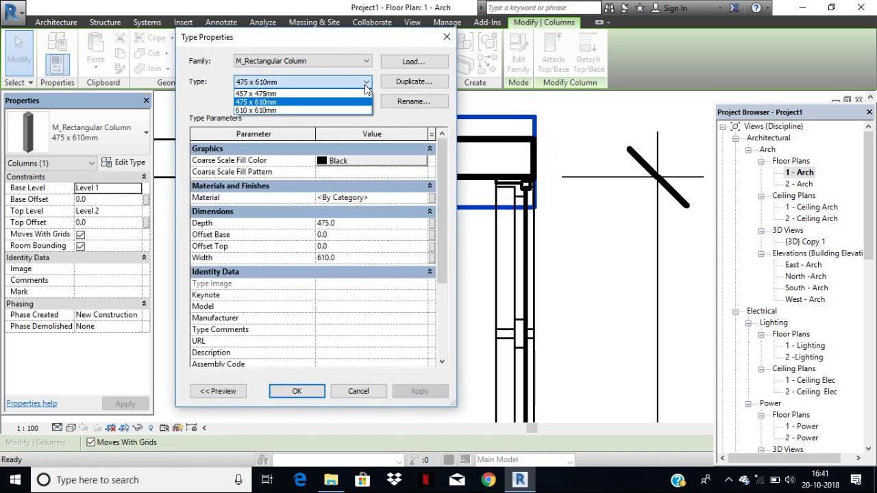
click(364, 85)
click(359, 60)
click(359, 60)
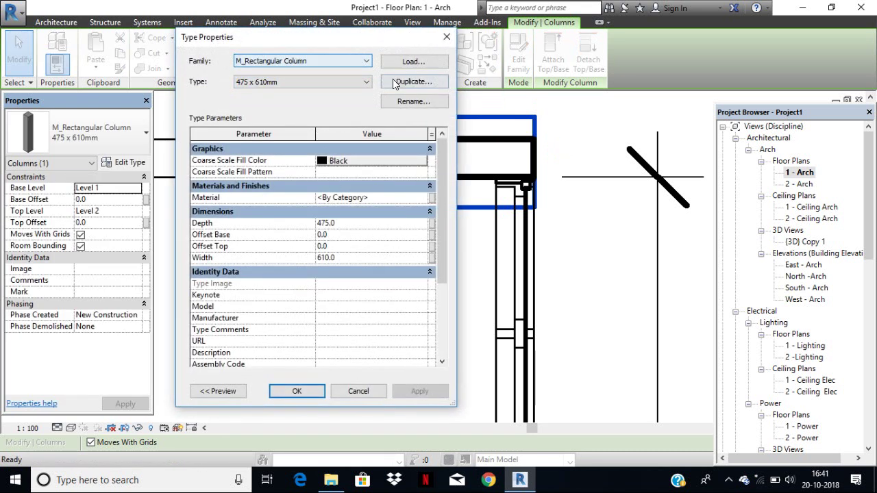
click(425, 81)
drag(310, 213, 262, 213)
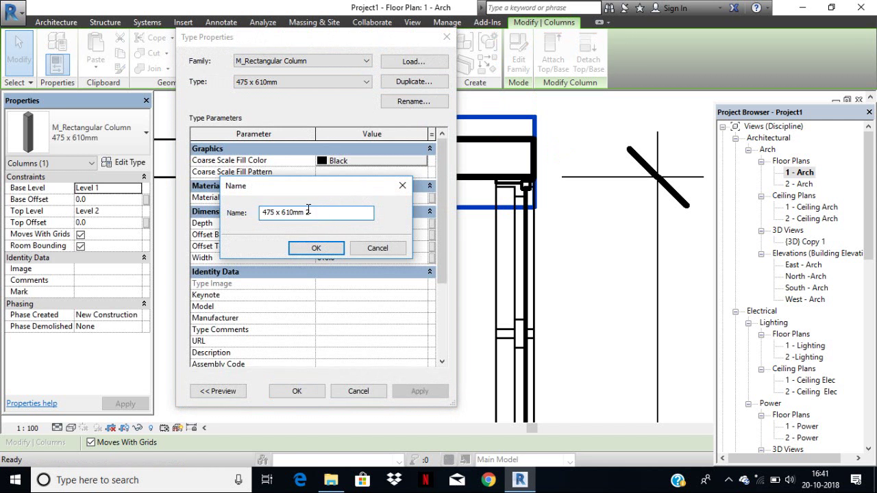
key(BackSpace)
text(3)
text(i)
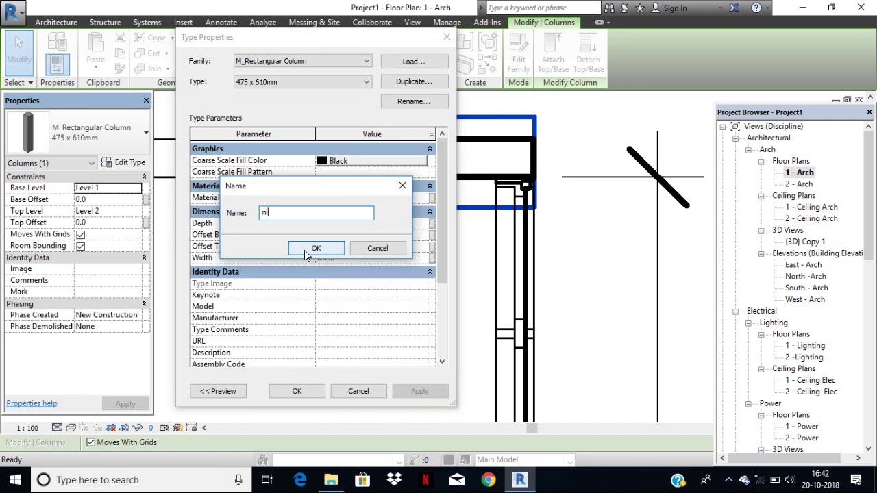
click(315, 248)
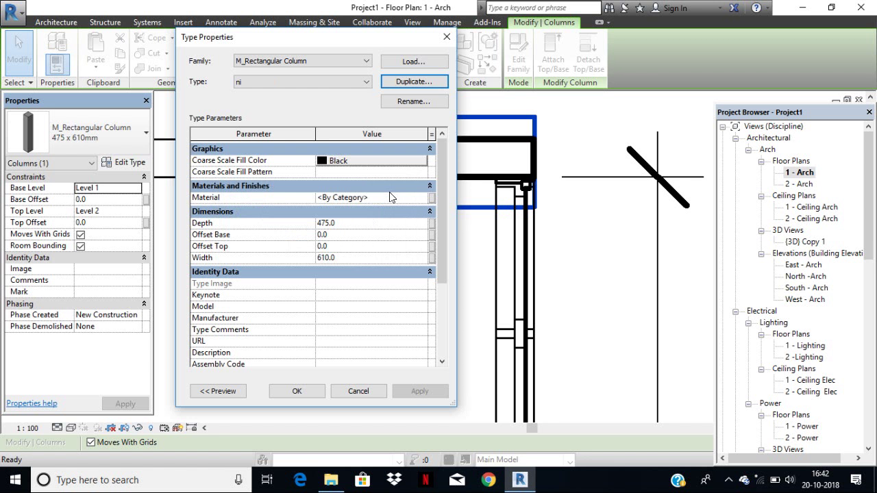
click(342, 256)
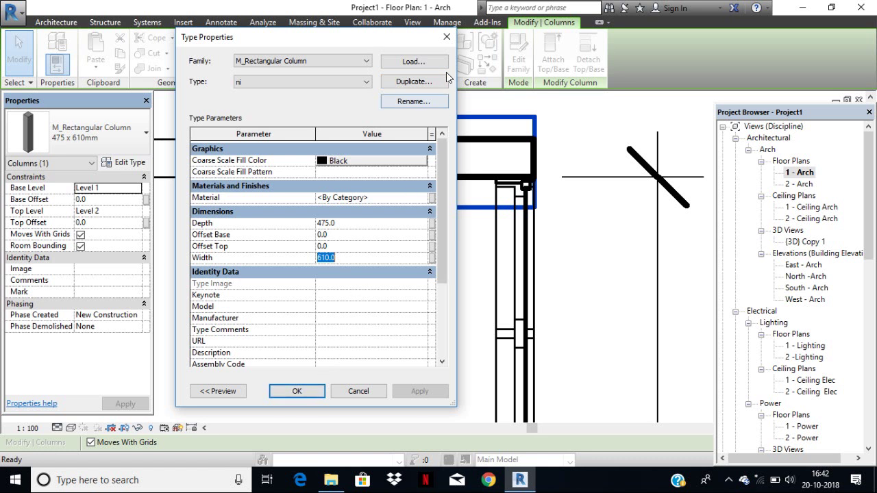
click(448, 37)
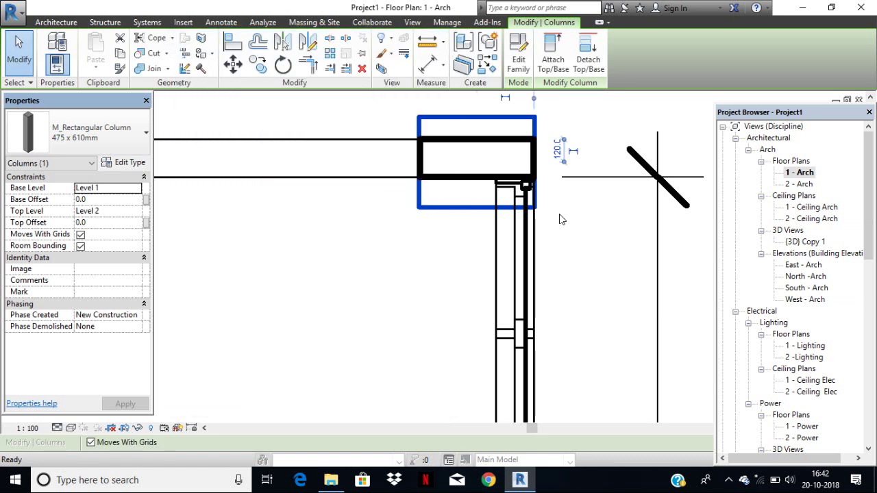
click(559, 219)
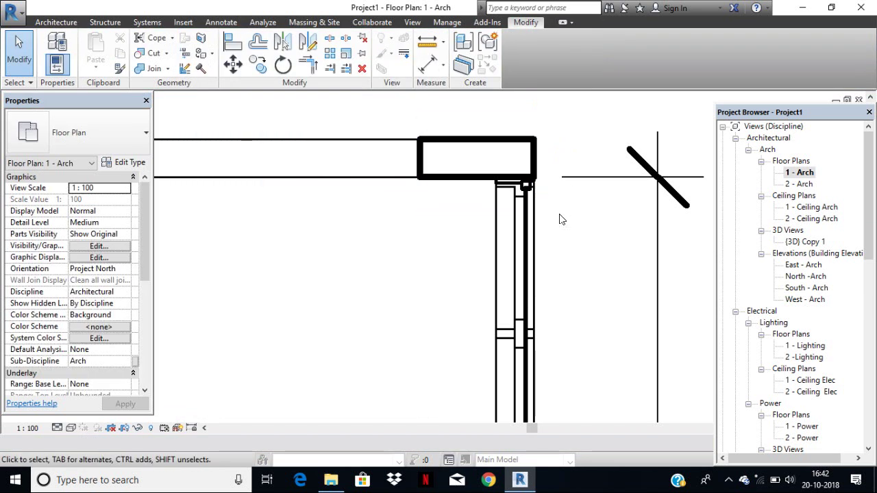
Zoom and pan to show the whole FLAT-1 plan, briefly zooming into the bath
scroll(421, 176, down, 3)
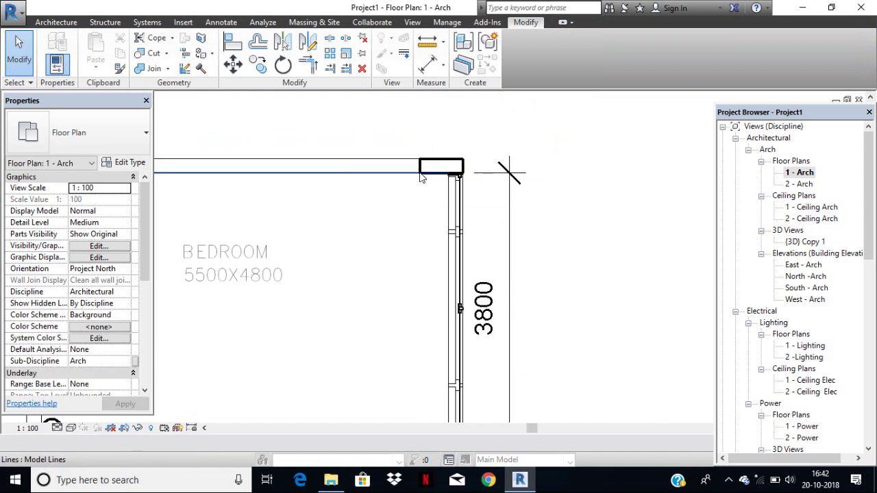
scroll(422, 177, down, 5)
middle_drag(542, 205, 573, 187)
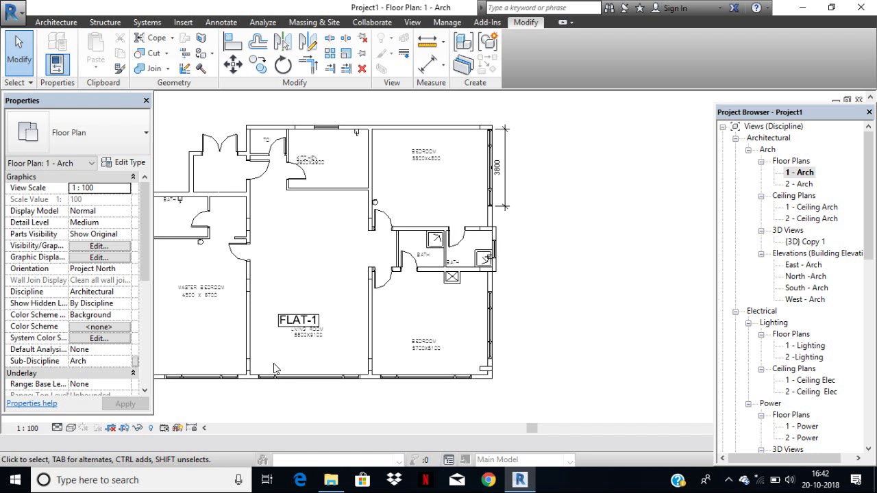
scroll(453, 264, up, 3)
scroll(491, 264, up, 1)
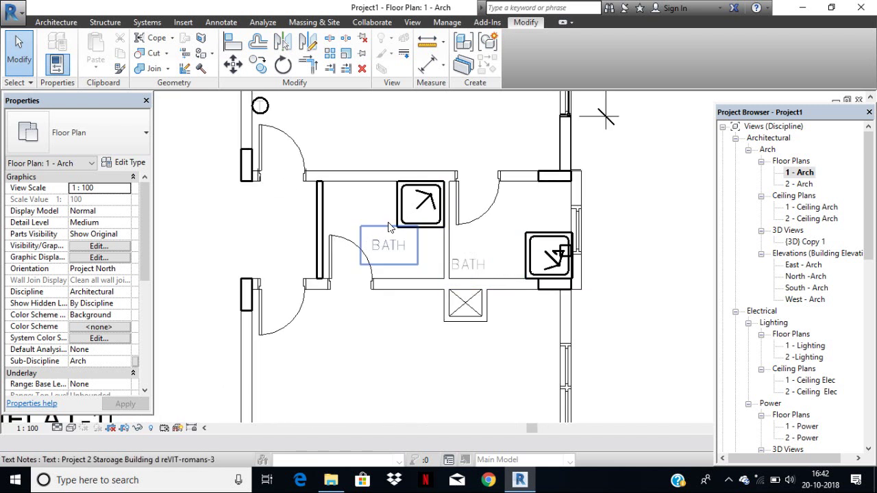
scroll(415, 218, down, 2)
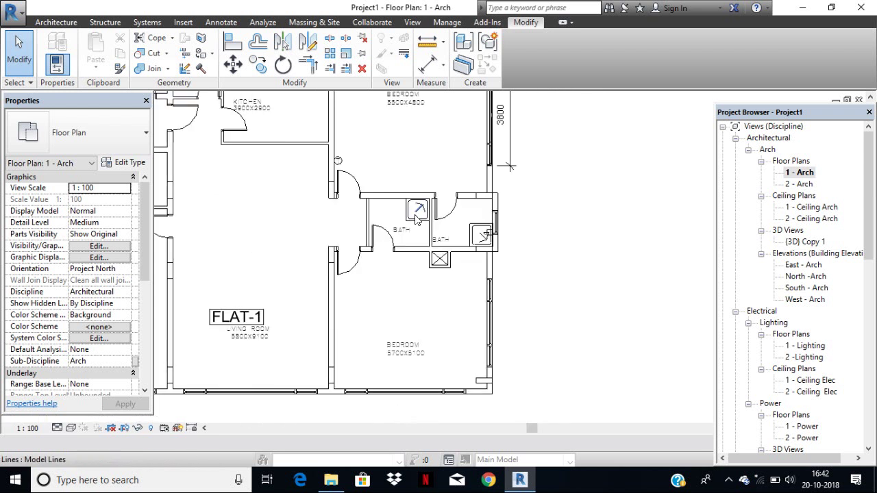
scroll(415, 218, down, 2)
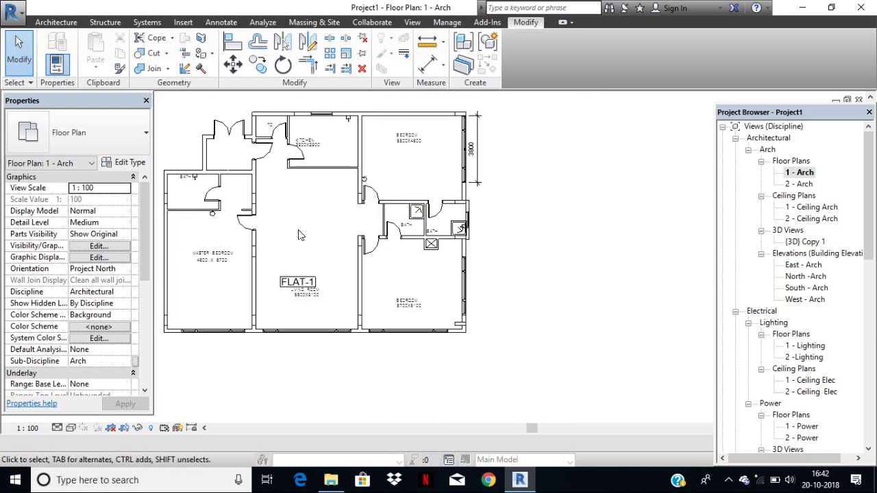
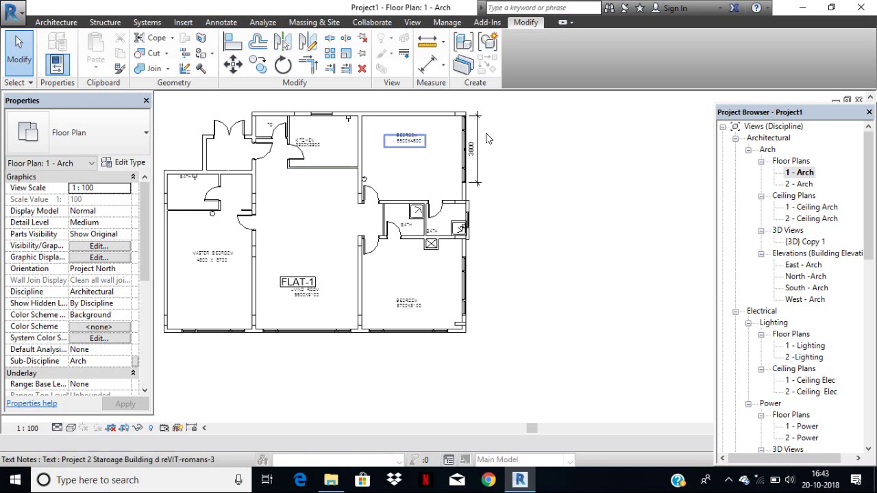
Close Project1's open views and discard its unsaved changes
click(859, 100)
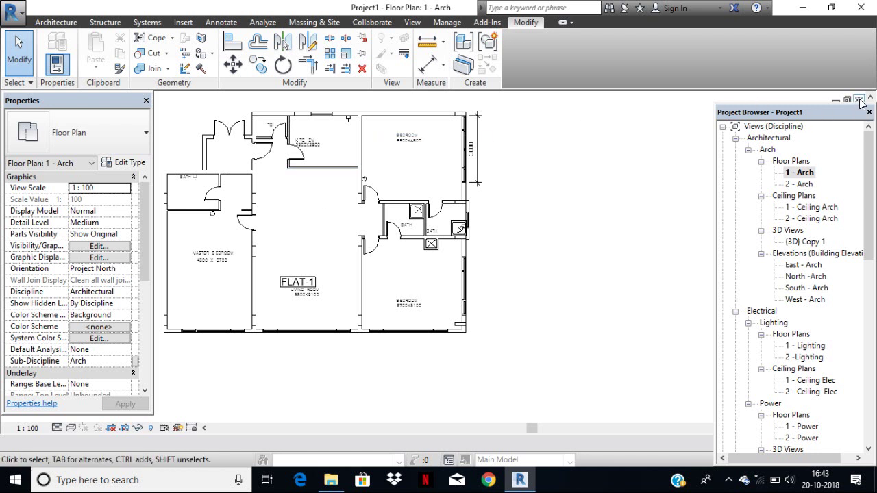
click(859, 100)
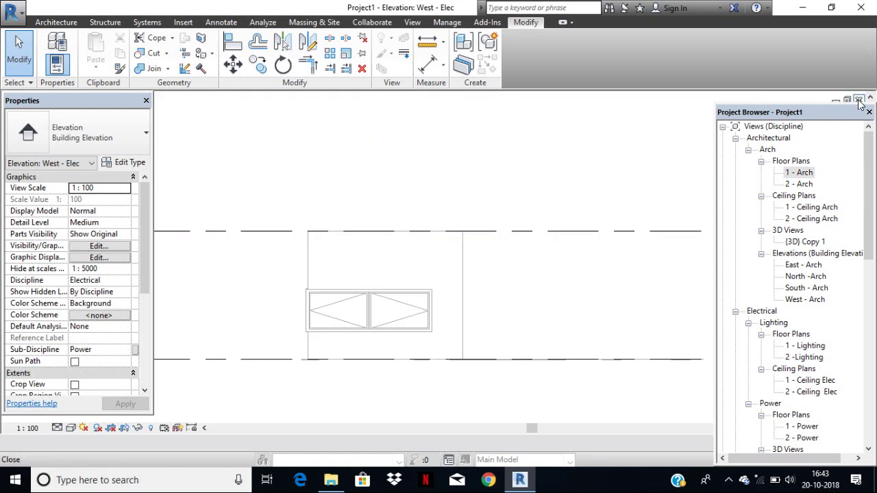
click(469, 243)
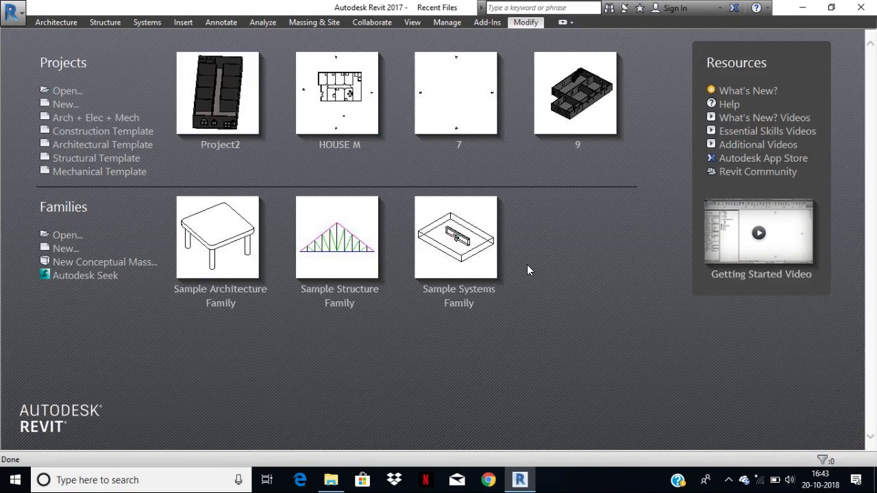
Try a new project from the Arch + Elec + Mech template, close it, and open Project2
click(68, 104)
click(479, 216)
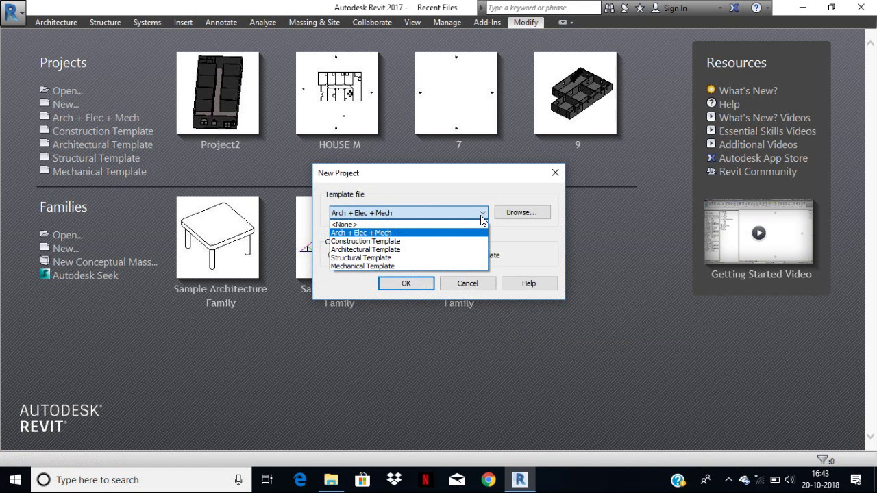
click(421, 233)
click(406, 283)
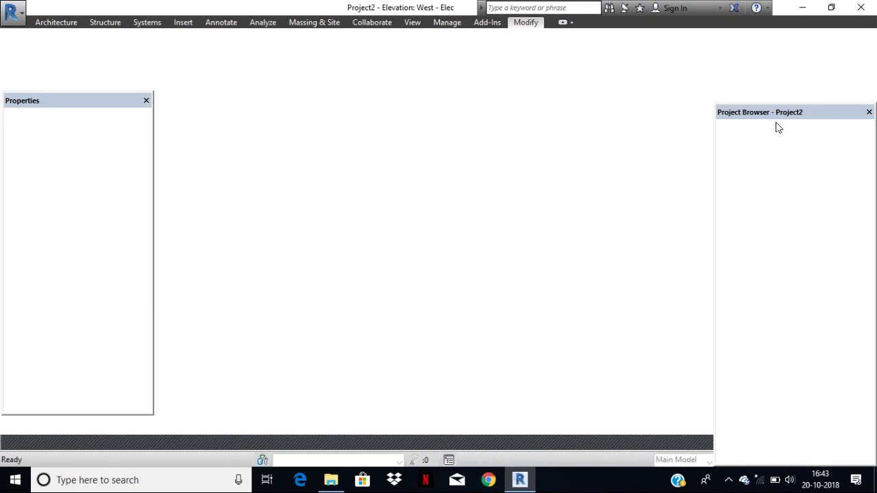
click(858, 100)
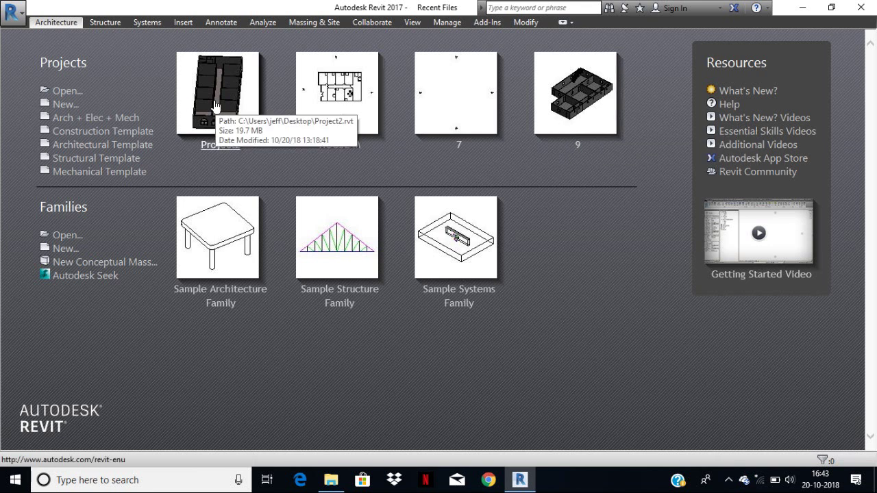
click(455, 148)
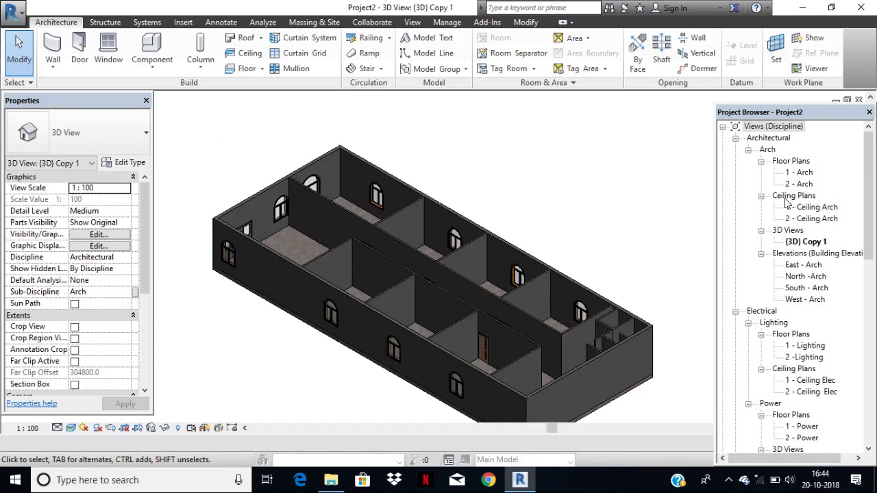
In 1 - Arch, add 600 x 600mm Grid ceilings at 2400 offset to the top-left, second top and middle lower rooms
click(800, 173)
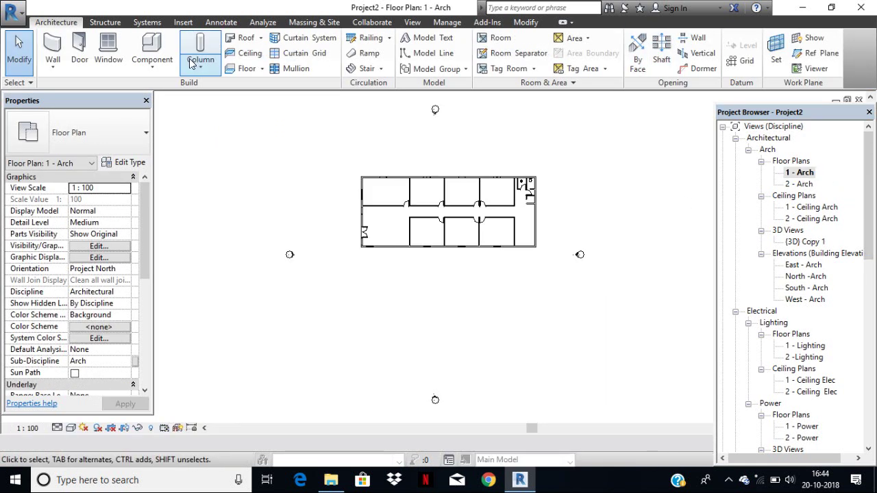
click(234, 60)
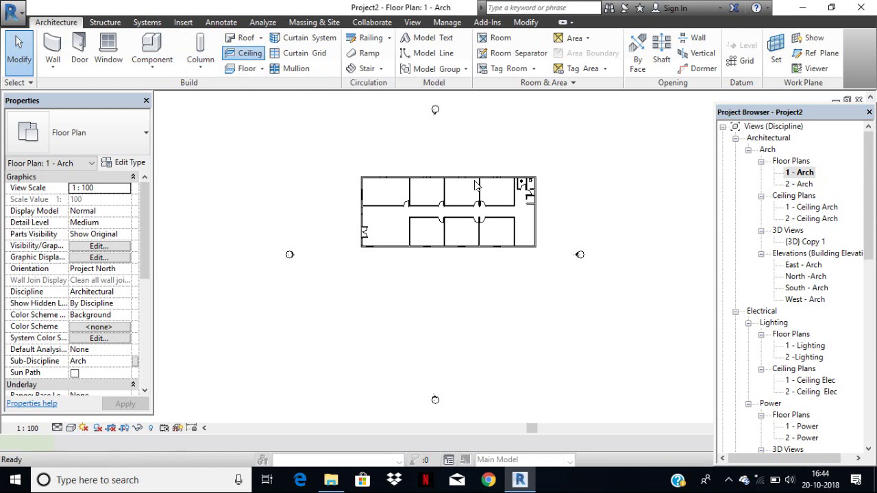
click(387, 201)
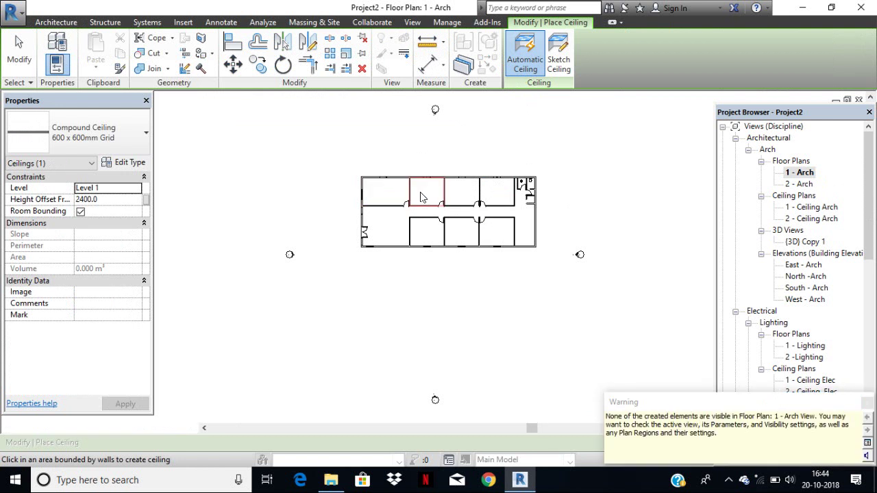
click(490, 196)
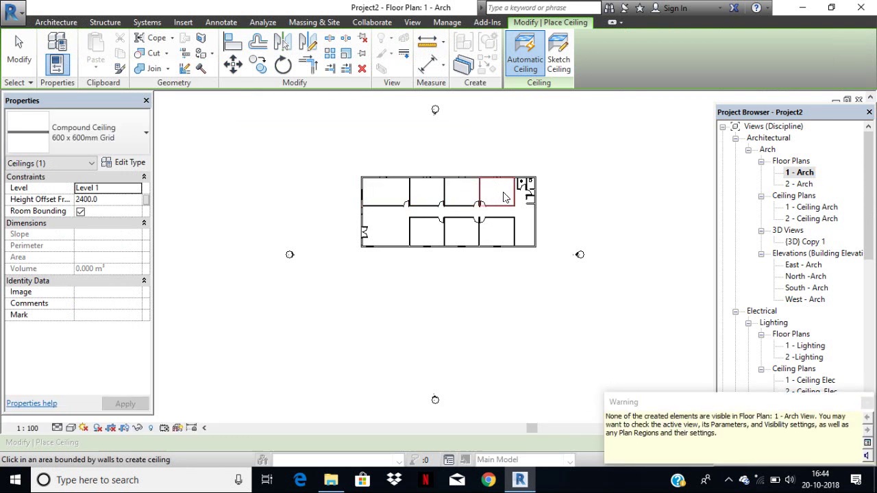
click(437, 236)
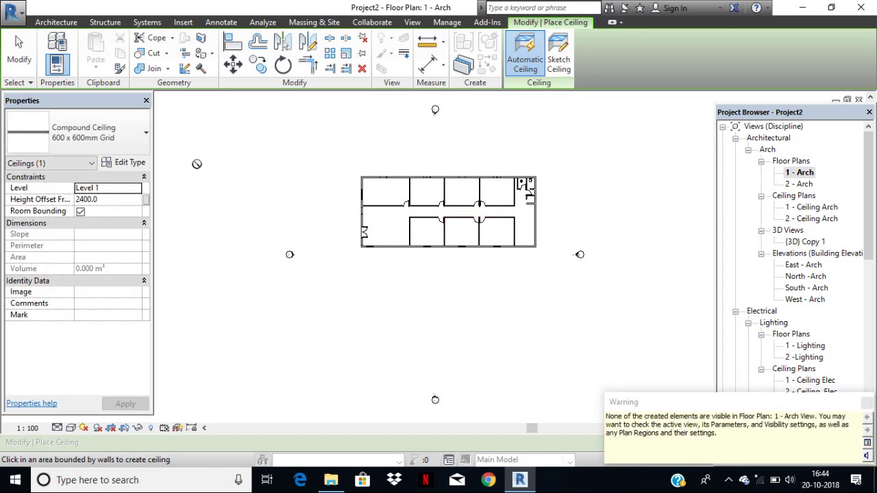
click(20, 54)
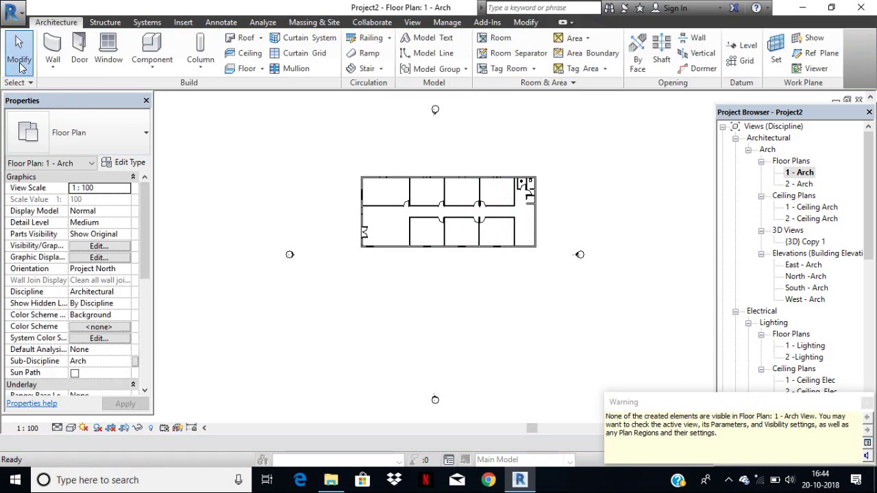
Orbit {3D} Copy 1 to view the new ceilings from above, then open the 1 - Ceiling Arch plan
double_click(807, 241)
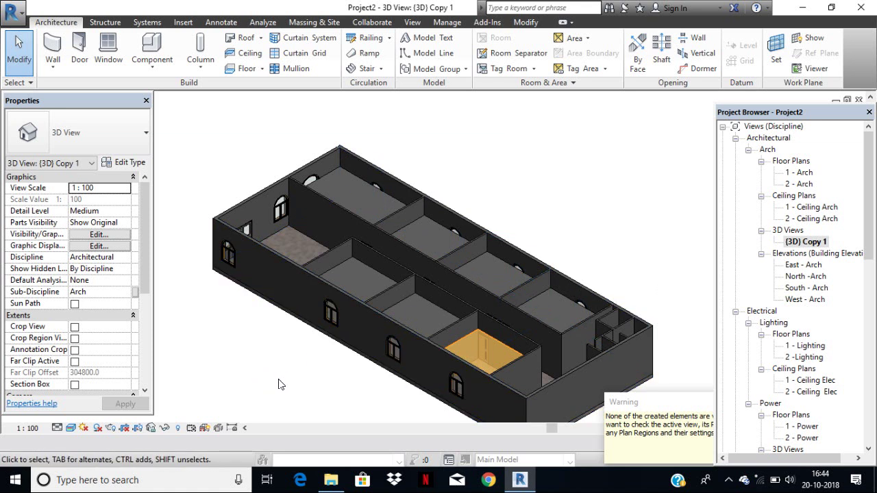
mouse_move(279, 385)
shift+middle_down()
mouse_move(528, 438)
mouse_move(585, 436)
mouse_move(498, 460)
mouse_move(359, 446)
mouse_move(436, 368)
shift+middle_up()
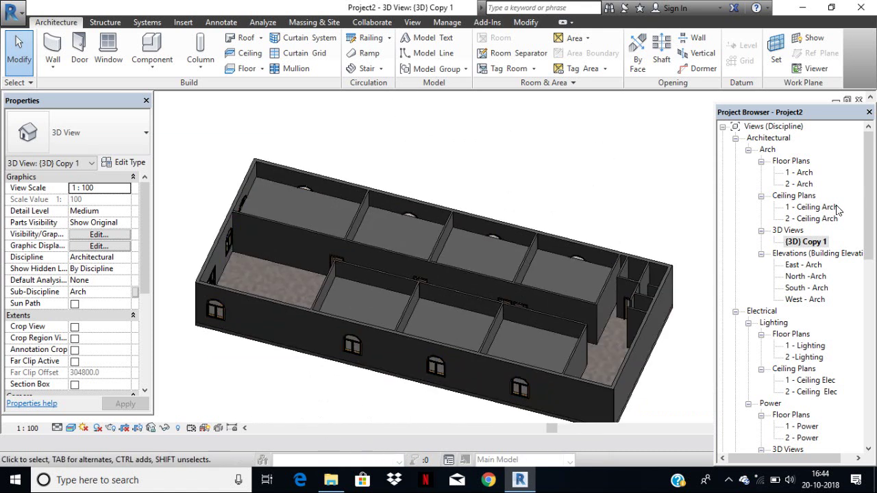
double_click(815, 207)
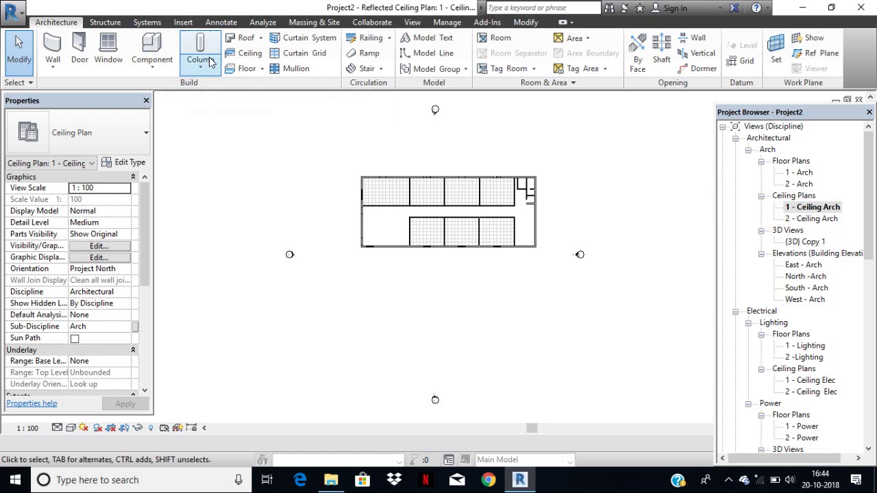
Start a sketched ceiling and draw the first boundary line from the top-left wall corner
click(241, 54)
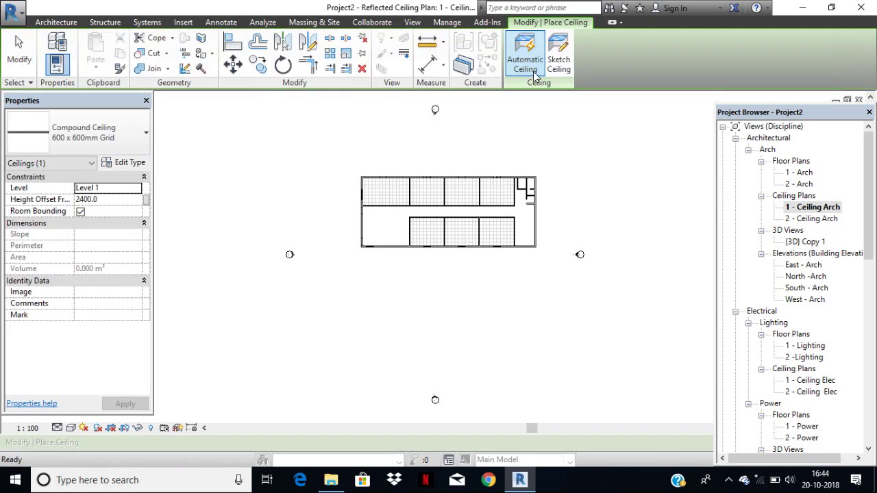
click(559, 51)
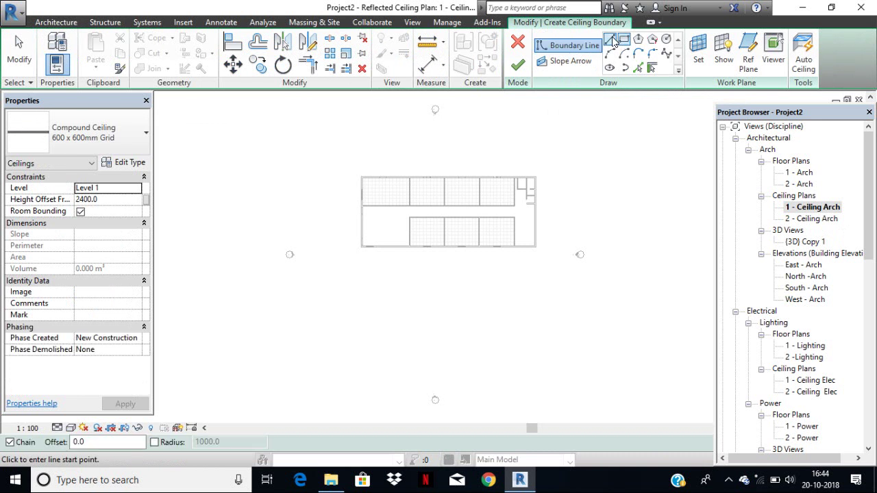
scroll(399, 205, up, 3)
scroll(318, 247, up, 3)
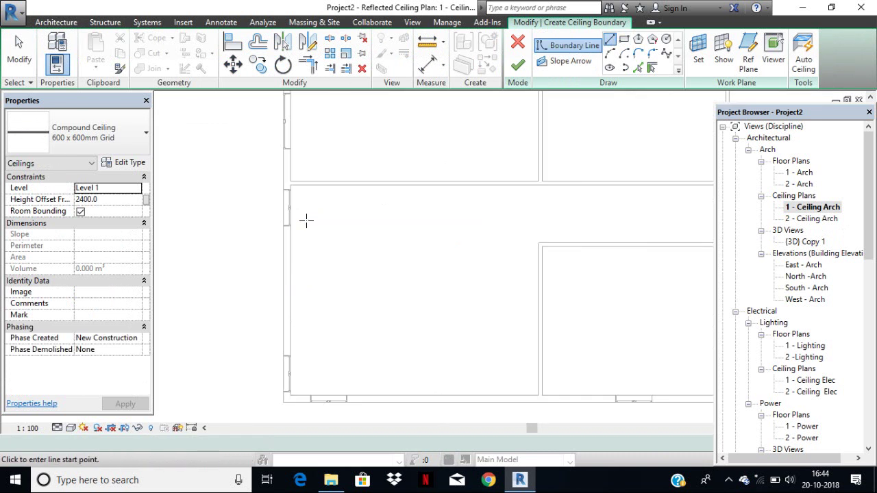
scroll(305, 219, up, 3)
click(265, 137)
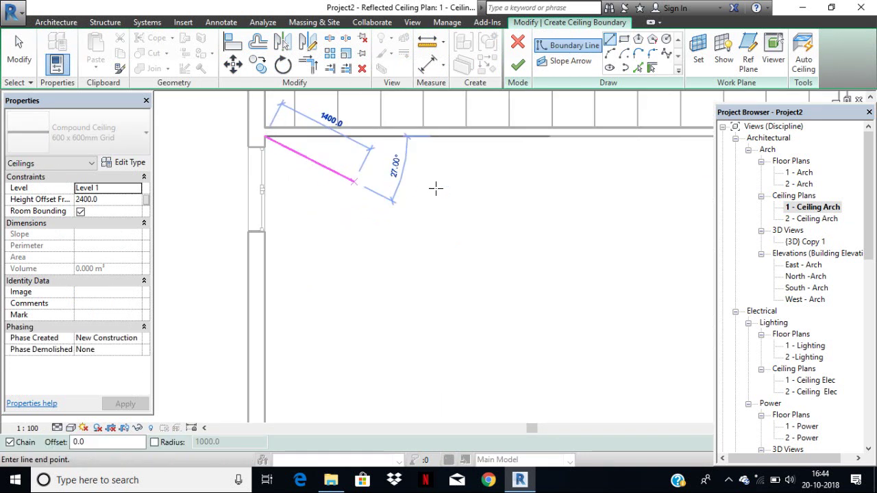
scroll(505, 202, down, 2)
scroll(617, 196, down, 3)
middle_drag(617, 196, 225, 236)
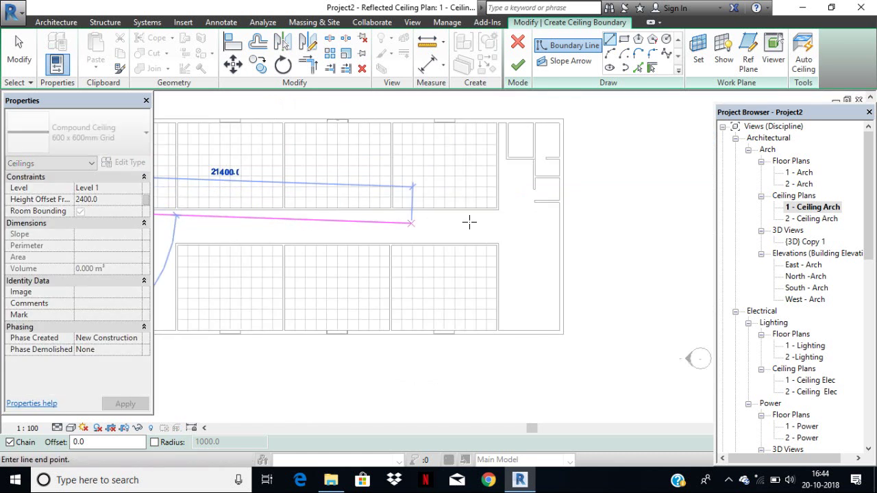
scroll(496, 212, up, 3)
click(507, 197)
Trace the boundary up, across and down the corridor walls around the corner
scroll(508, 180, down, 2)
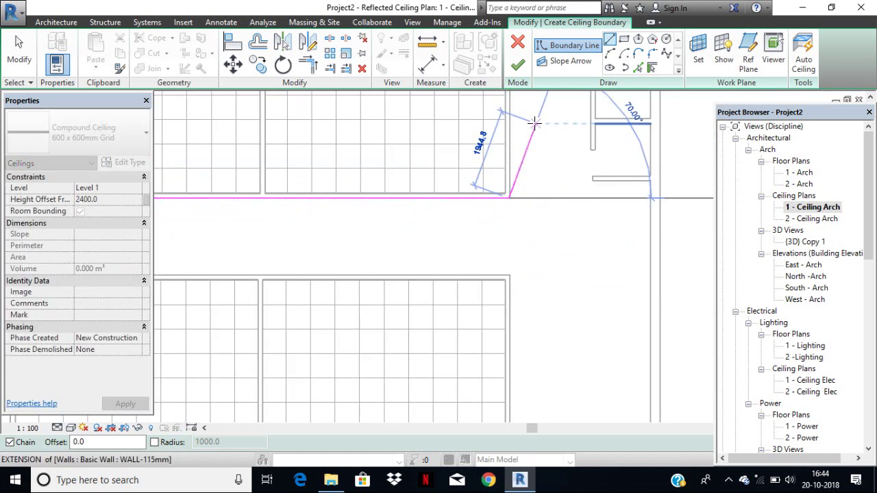
middle_drag(540, 135, 540, 228)
scroll(517, 130, up, 3)
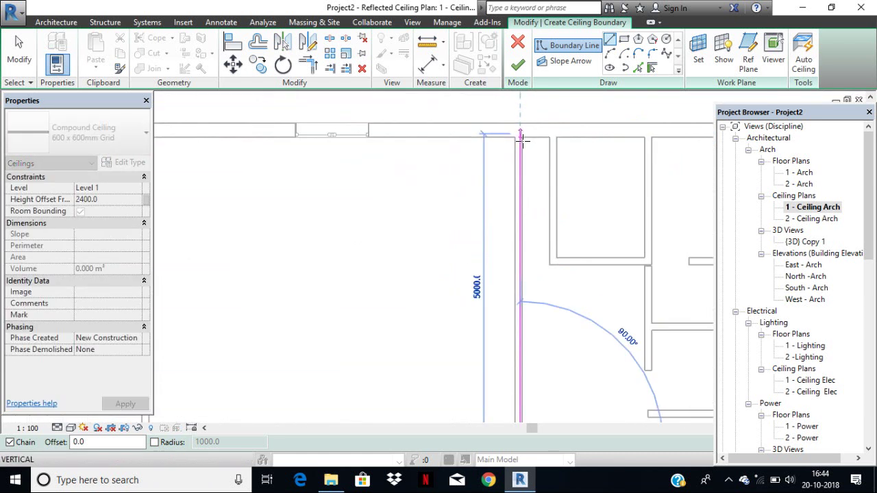
click(521, 139)
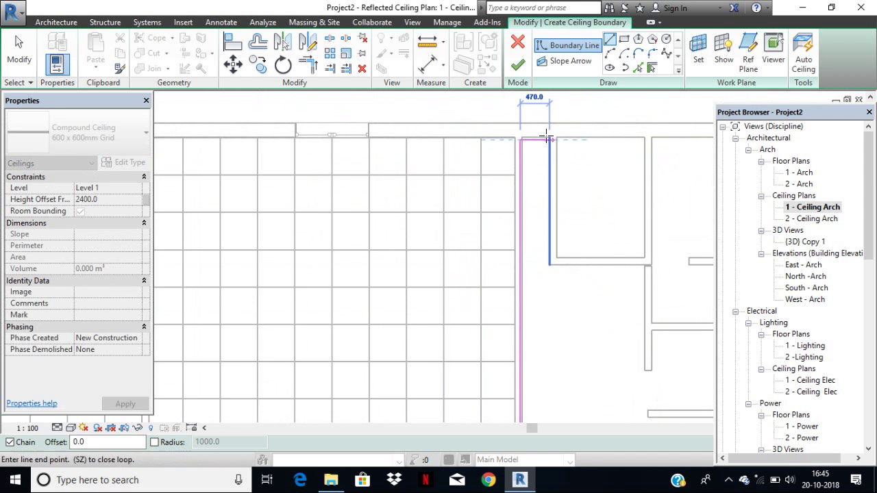
click(549, 139)
click(550, 264)
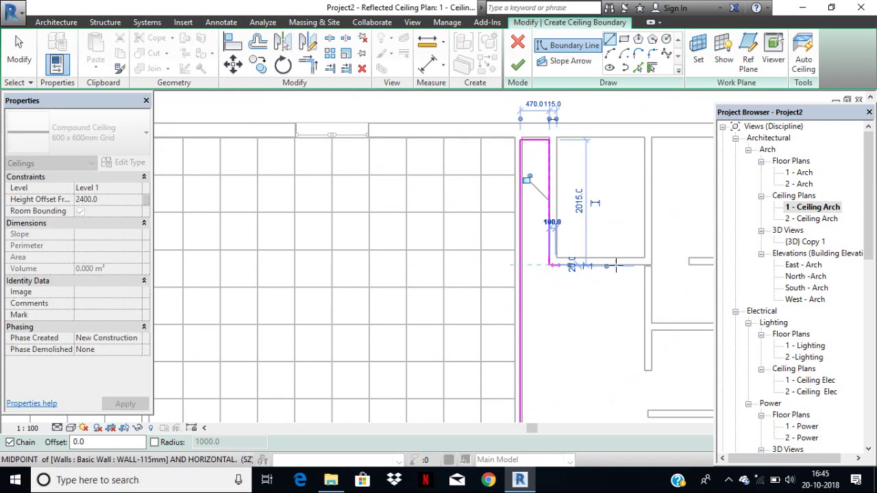
click(644, 265)
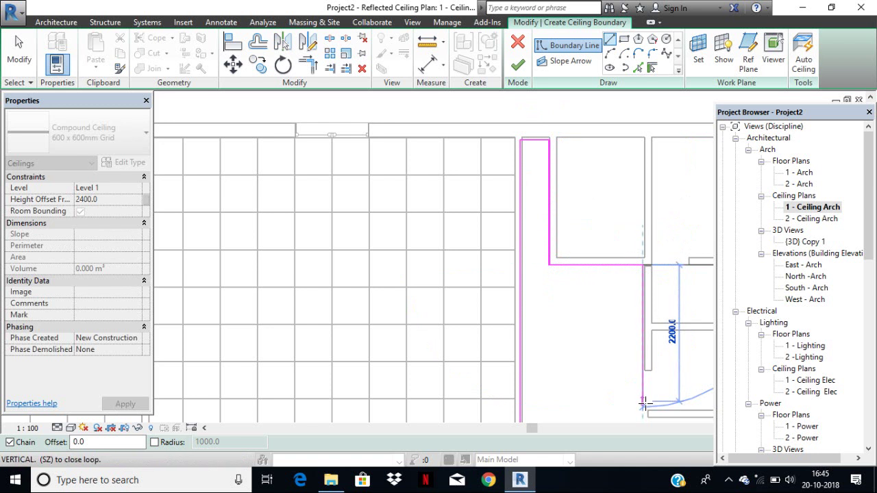
Continue the boundary down to the next wall intersections and a short segment to the wall face
middle_drag(648, 410, 588, 251)
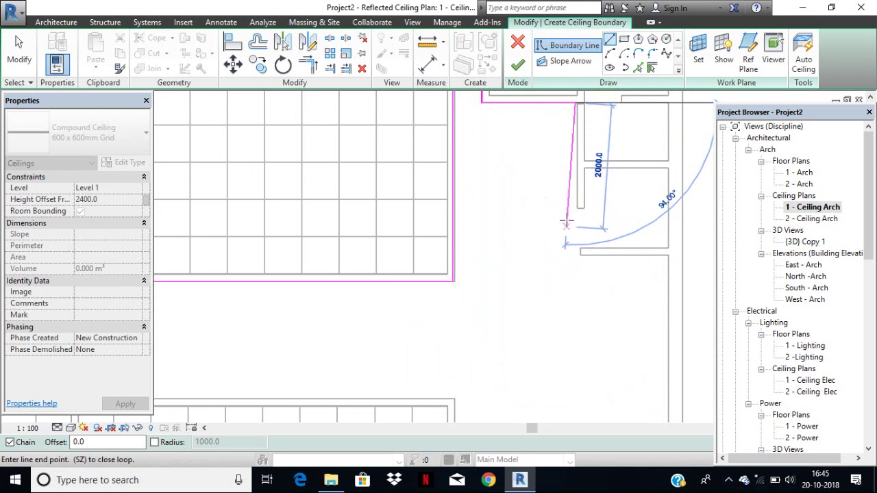
scroll(587, 204, up, 3)
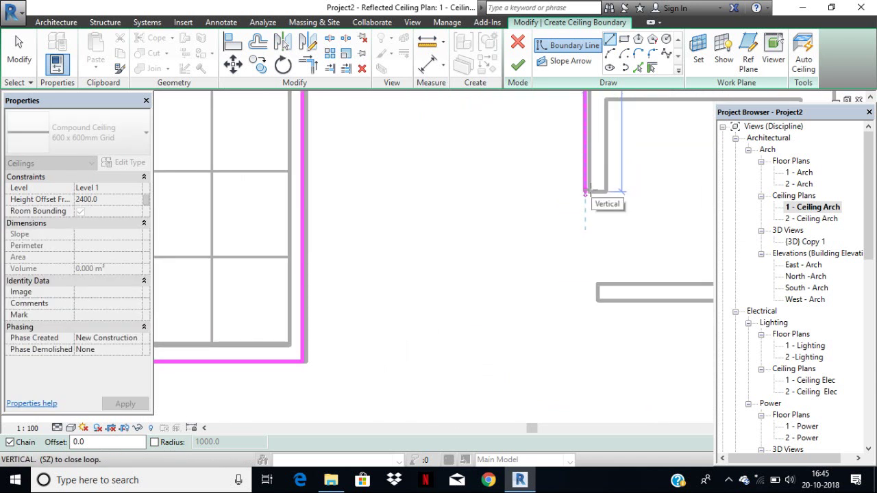
scroll(585, 195, up, 1)
middle_drag(583, 204, 582, 369)
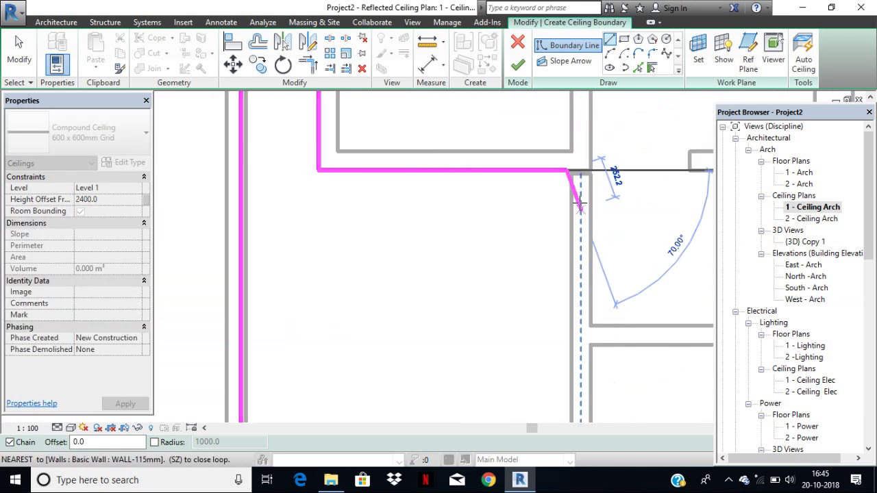
scroll(581, 203, up, 2)
scroll(573, 153, up, 2)
scroll(574, 151, up, 1)
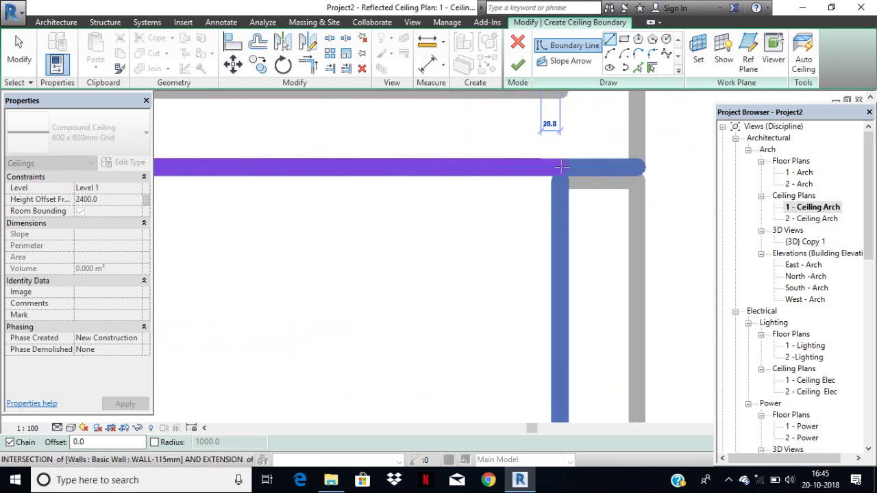
click(561, 166)
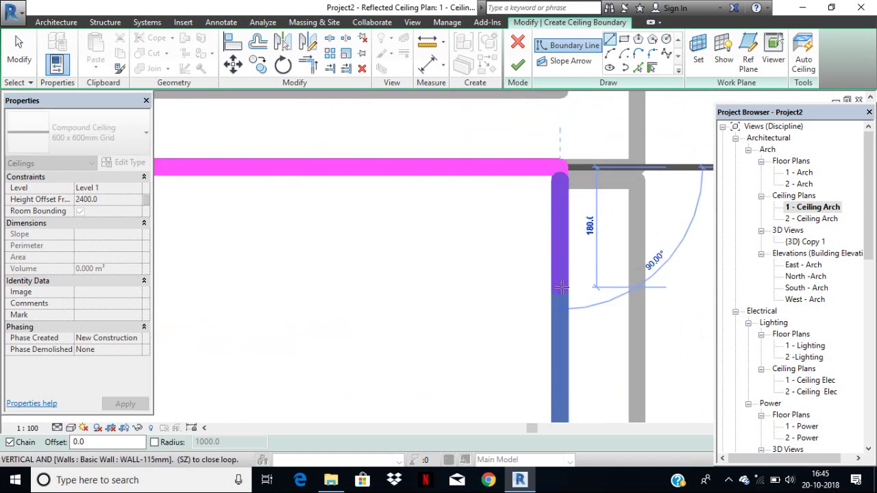
scroll(556, 320, down, 1)
middle_drag(556, 320, 558, 141)
scroll(553, 297, down, 2)
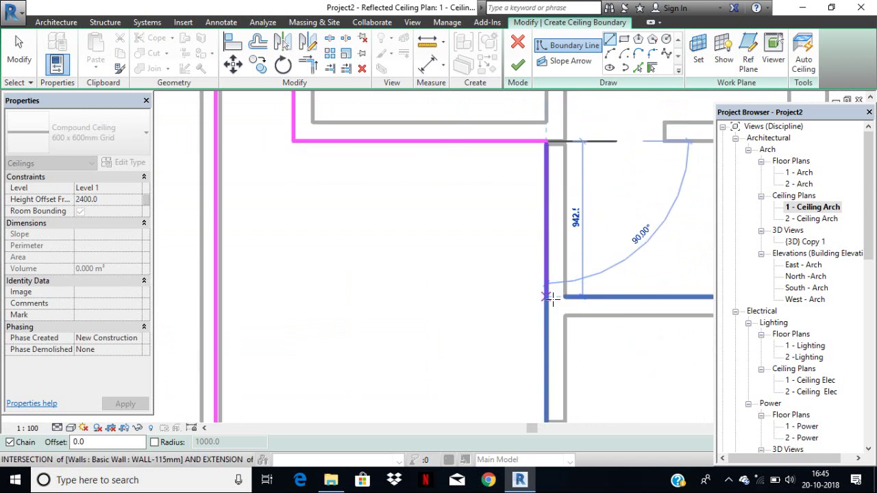
click(548, 173)
scroll(550, 293, up, 2)
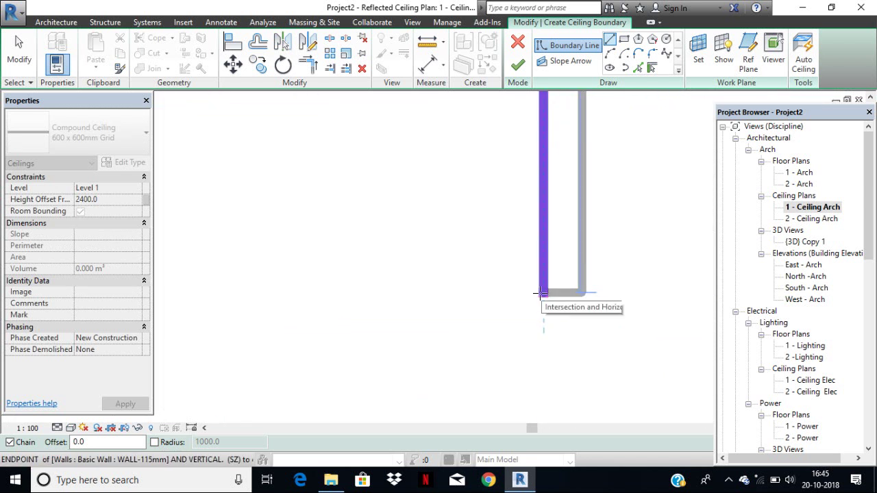
click(543, 293)
click(581, 293)
scroll(568, 292, down, 2)
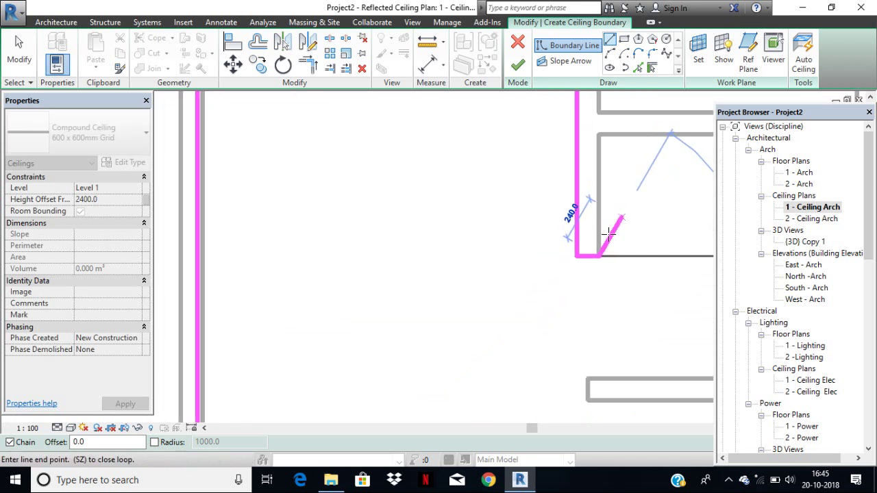
Continue the ceiling boundary down and along the corridor's next stretch of wall
middle_drag(548, 288, 509, 252)
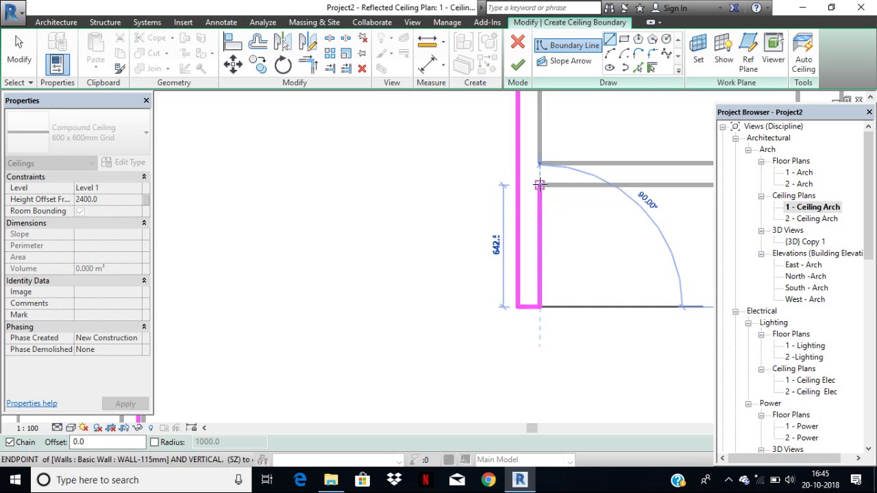
click(539, 185)
scroll(566, 196, down, 2)
middle_drag(617, 210, 519, 215)
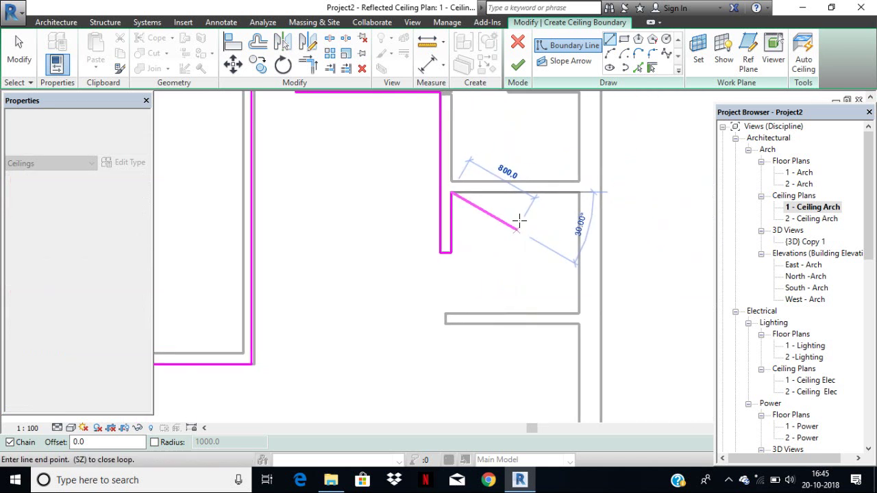
click(579, 192)
click(579, 313)
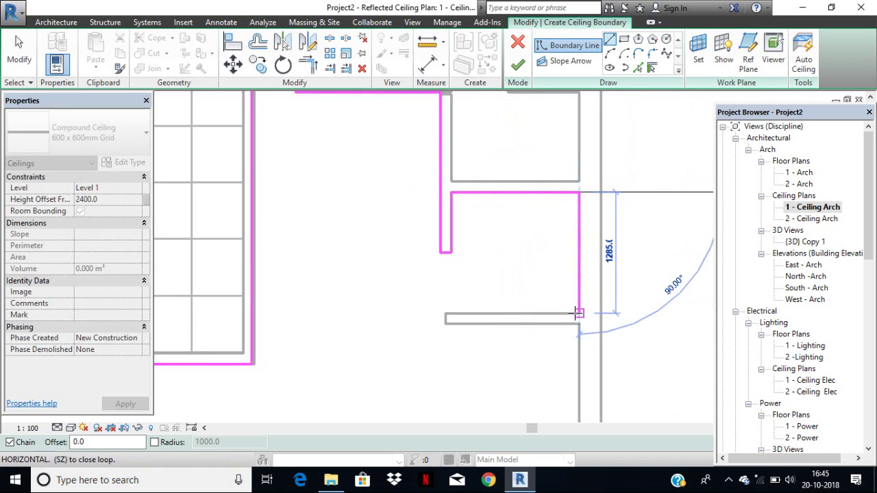
click(445, 313)
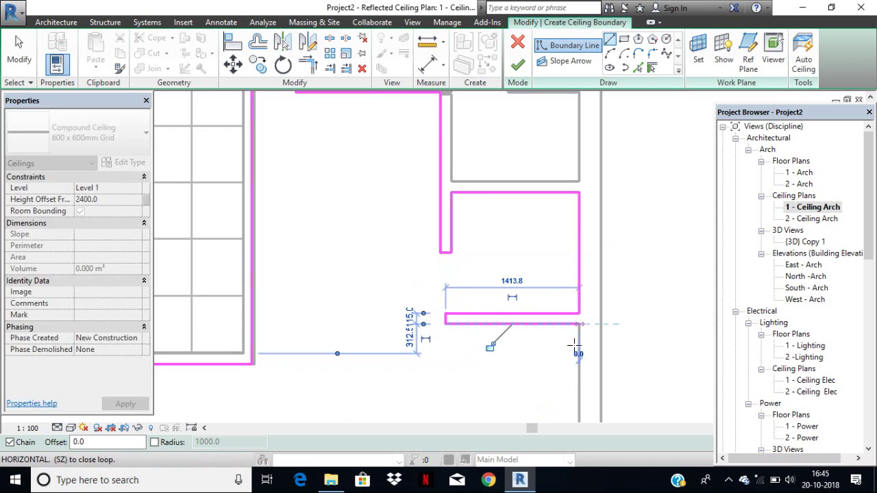
Trace the boundary along the wall to the opposite wall end and the long top wall line
scroll(580, 329, down, 2)
mouse_move(601, 230)
middle_down()
mouse_move(598, 204)
mouse_move(580, 284)
mouse_move(589, 98)
mouse_move(587, 220)
middle_up()
scroll(579, 229, up, 2)
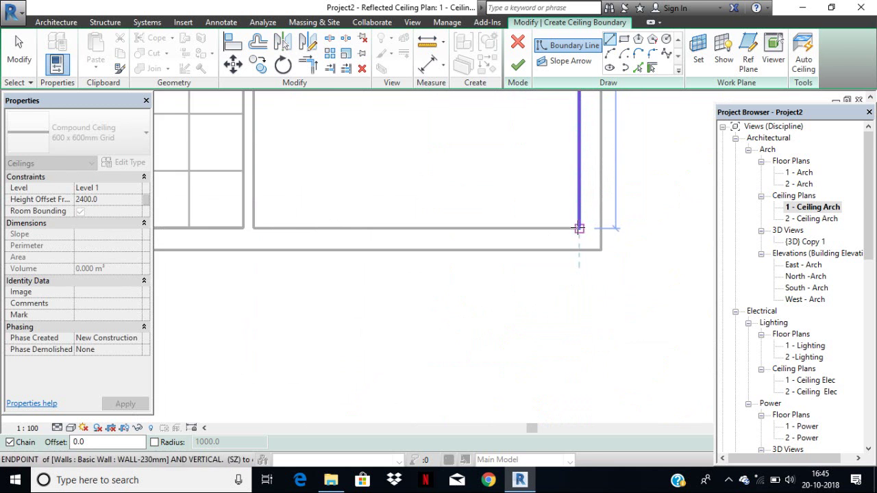
click(578, 228)
click(254, 228)
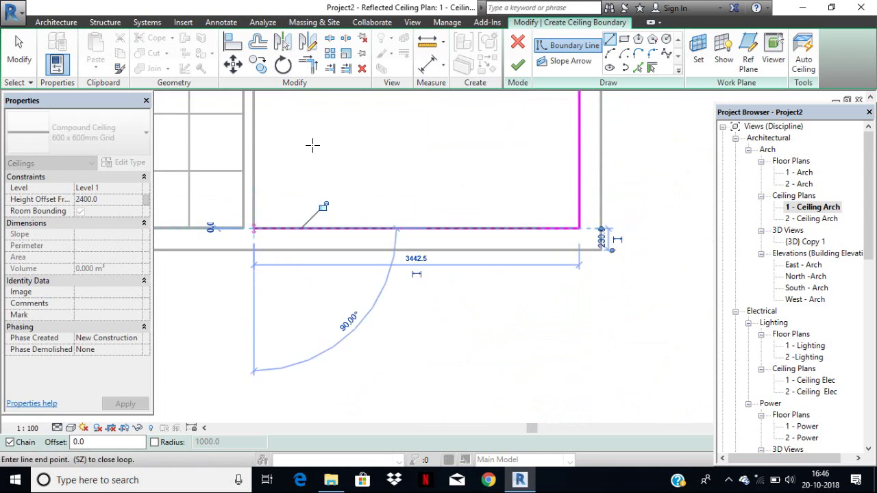
middle_drag(312, 144, 313, 149)
scroll(368, 328, down, 2)
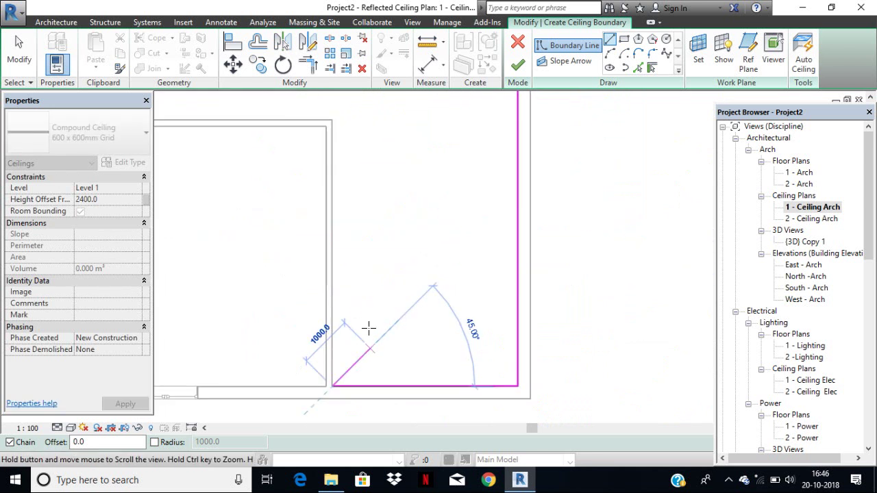
click(331, 121)
scroll(342, 206, up, 3)
mouse_move(157, 195)
middle_down()
mouse_move(330, 200)
mouse_move(585, 233)
mouse_move(268, 227)
middle_up()
scroll(297, 199, down, 2)
scroll(295, 222, up, 1)
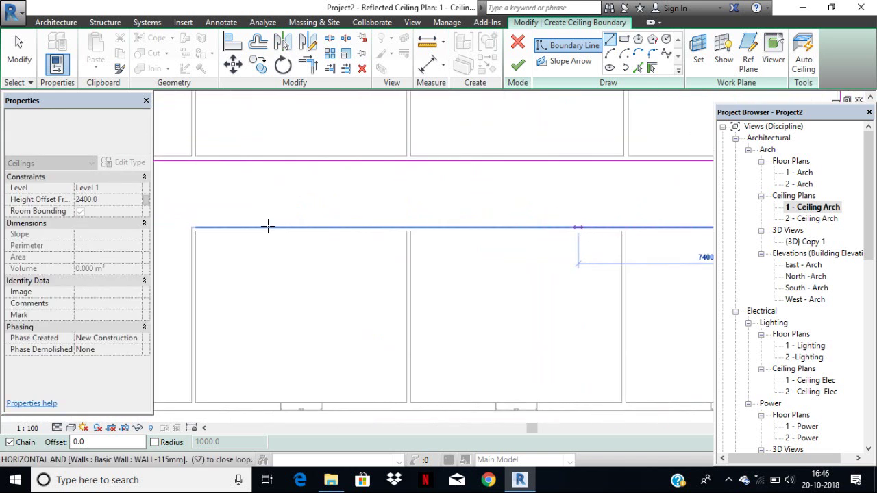
click(192, 227)
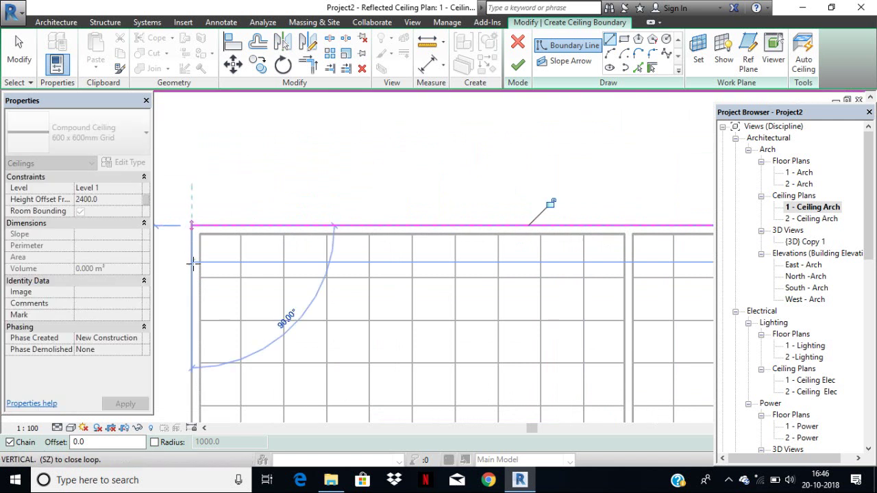
Add the 4700 vertical boundary and close the loop back at the starting corner
scroll(205, 329, down, 2)
middle_drag(329, 274, 345, 306)
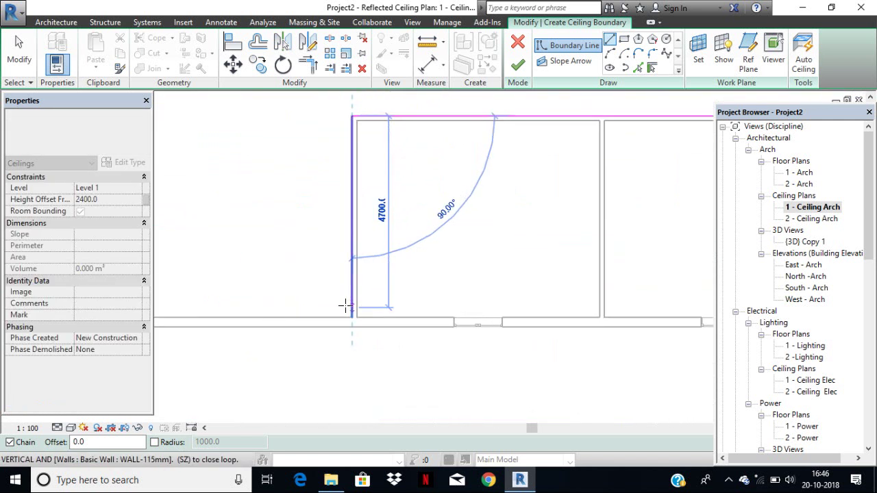
scroll(346, 307, up, 2)
click(358, 327)
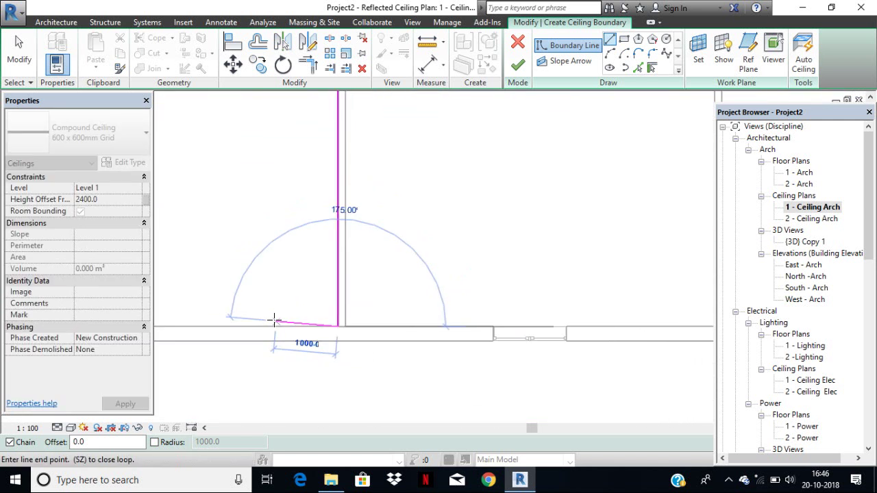
middle_drag(274, 319, 443, 327)
scroll(304, 313, down, 2)
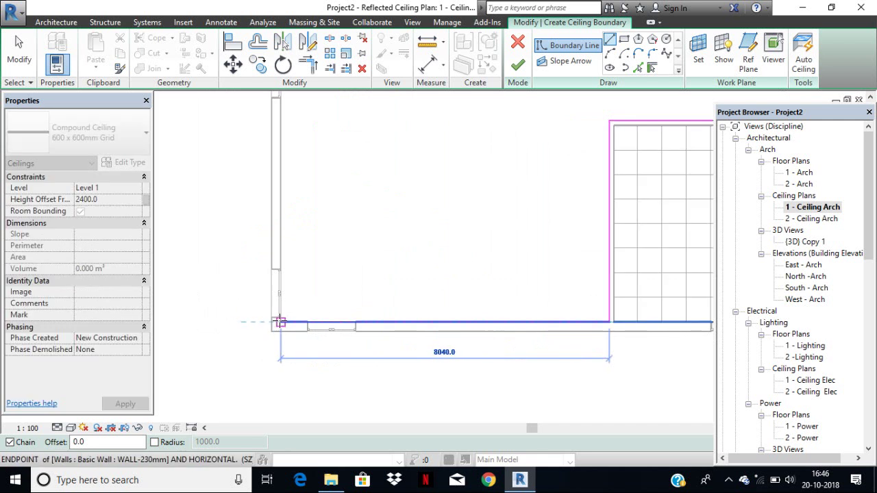
click(281, 321)
scroll(280, 321, down, 2)
middle_drag(340, 279, 302, 313)
scroll(269, 291, up, 2)
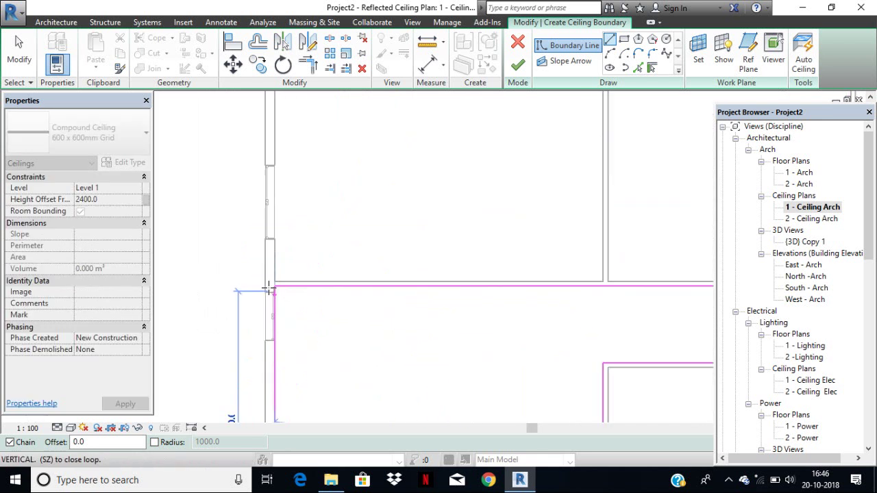
scroll(270, 288, up, 2)
click(278, 285)
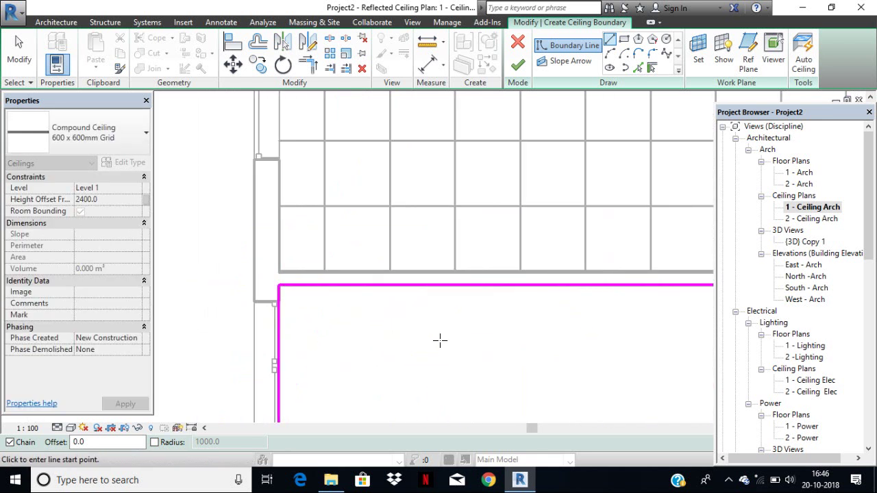
click(518, 65)
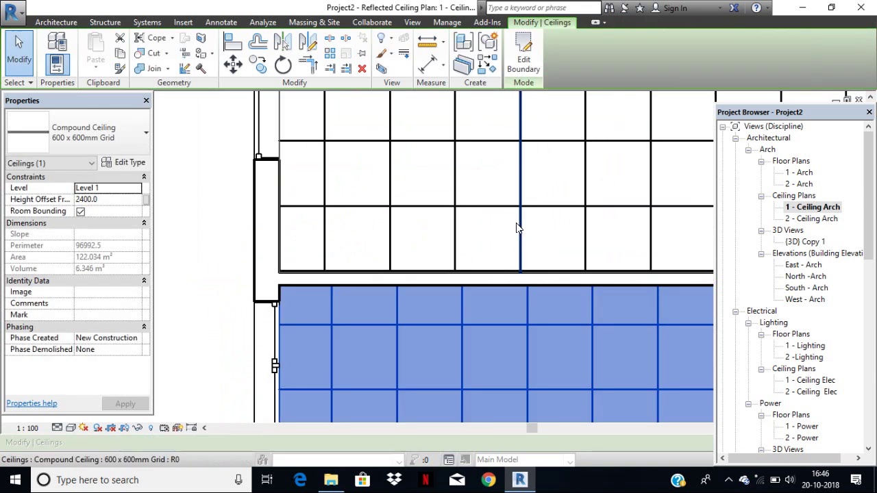
scroll(390, 236, down, 4)
scroll(389, 236, down, 2)
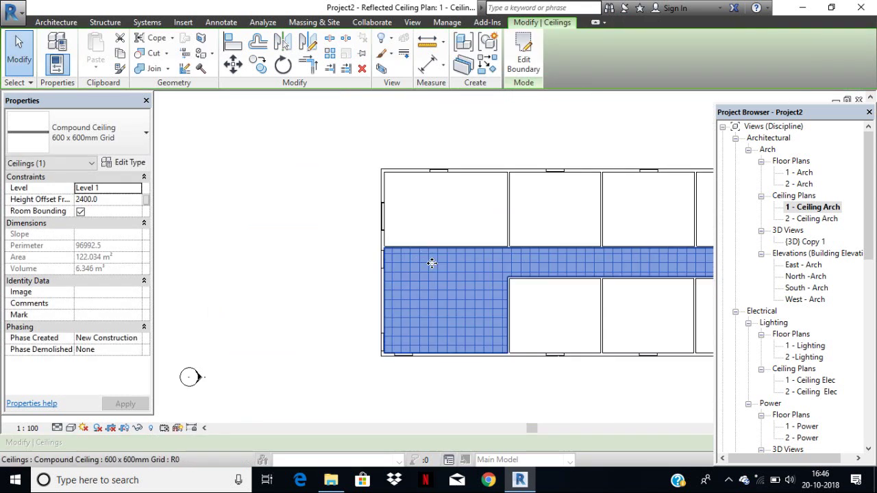
click(556, 380)
middle_drag(564, 349, 308, 317)
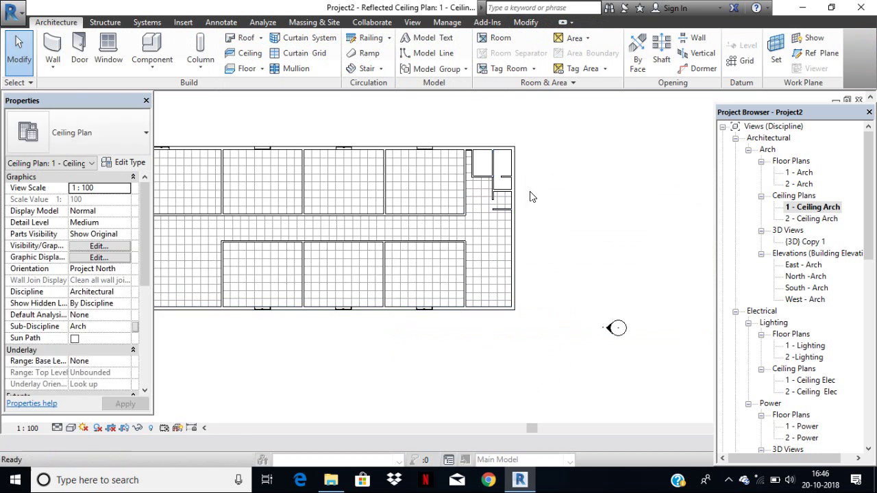
middle_drag(366, 319, 479, 310)
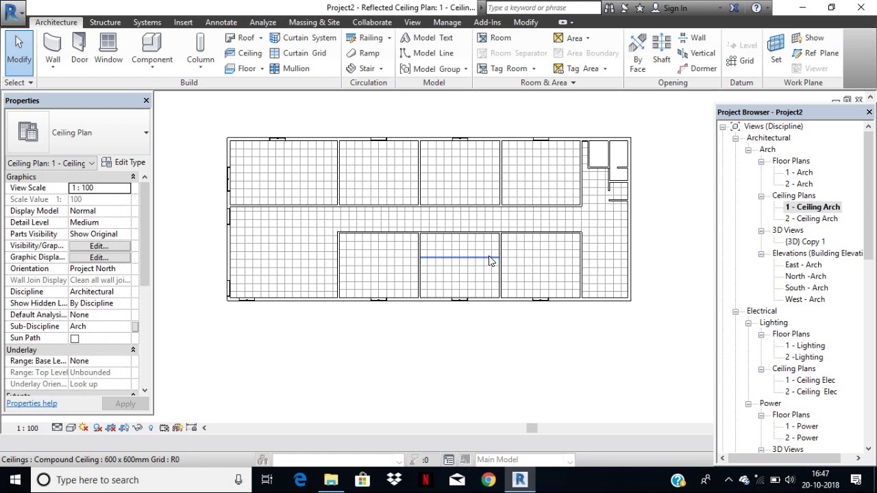
Switch to the Systems ribbon tab
click(147, 22)
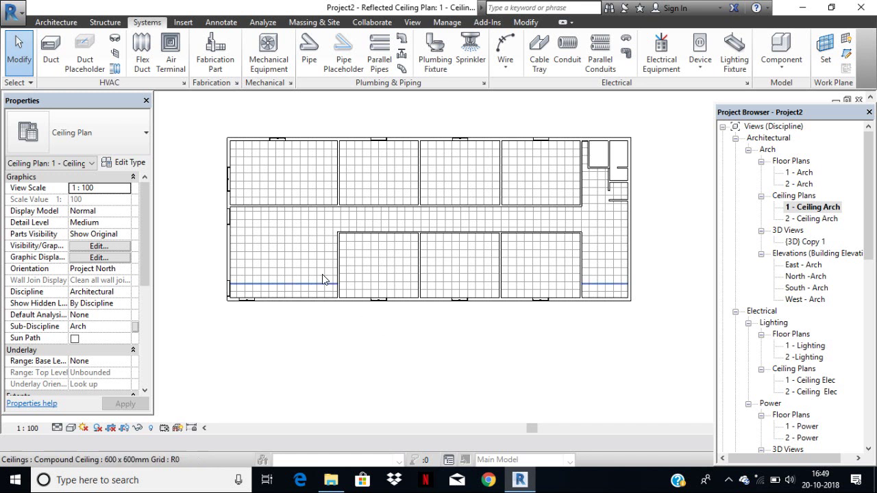
Select and inspect the corridor ceiling, then return to the Systems tools
click(288, 237)
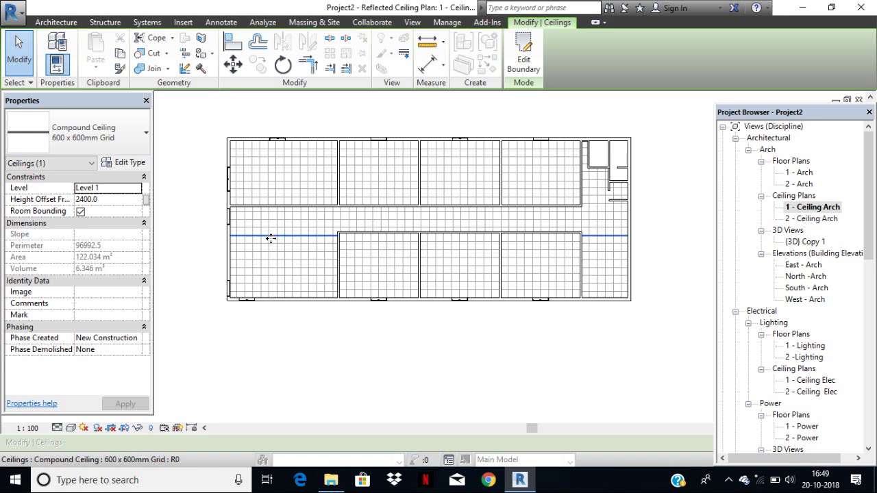
drag(271, 235, 272, 244)
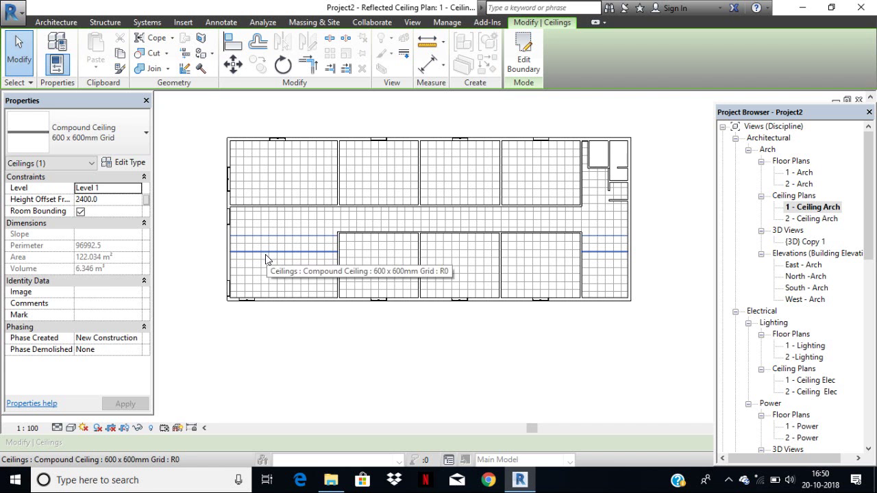
drag(265, 254, 264, 260)
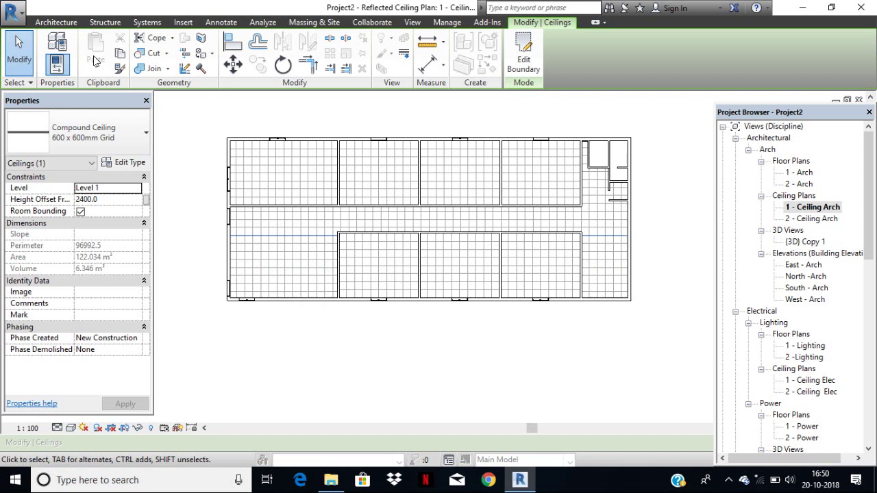
click(146, 22)
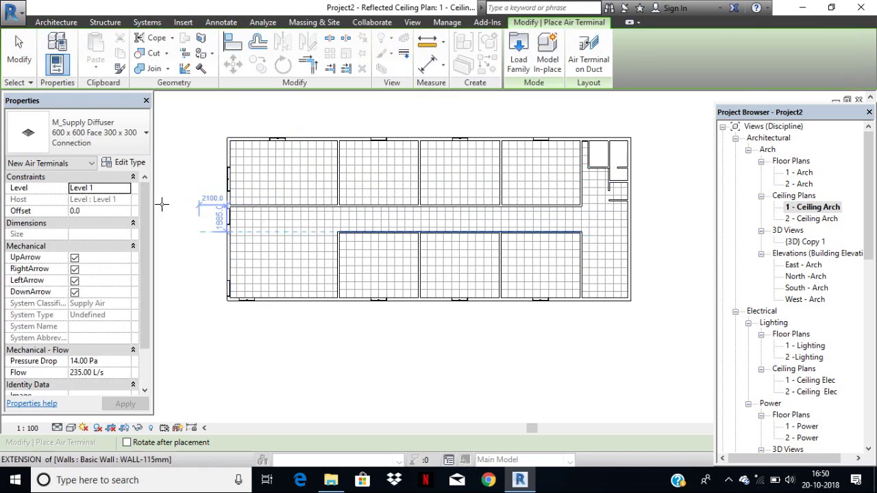
Place an M_Supply Diffuser 600 x 600 at 0.0 offset in the top-left room
click(134, 151)
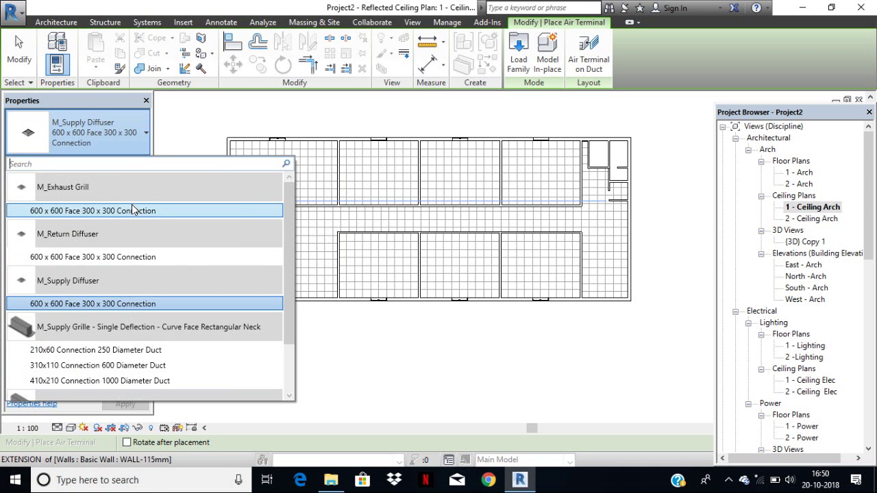
click(123, 135)
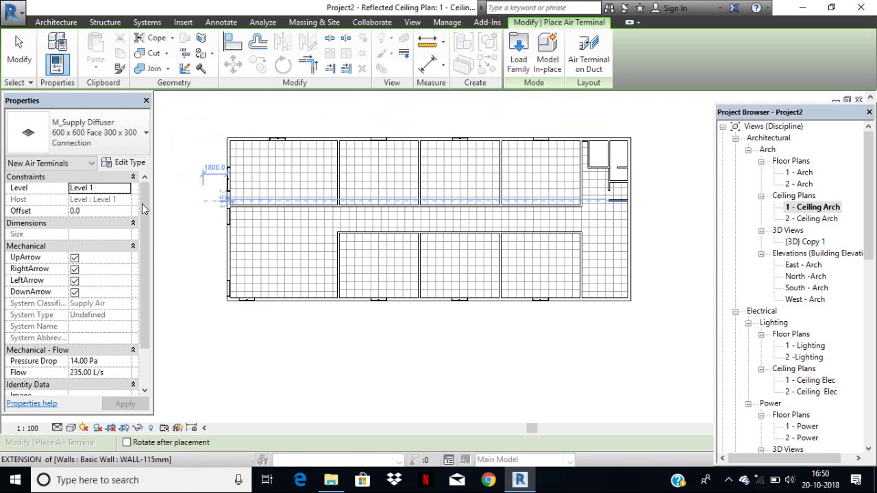
click(95, 210)
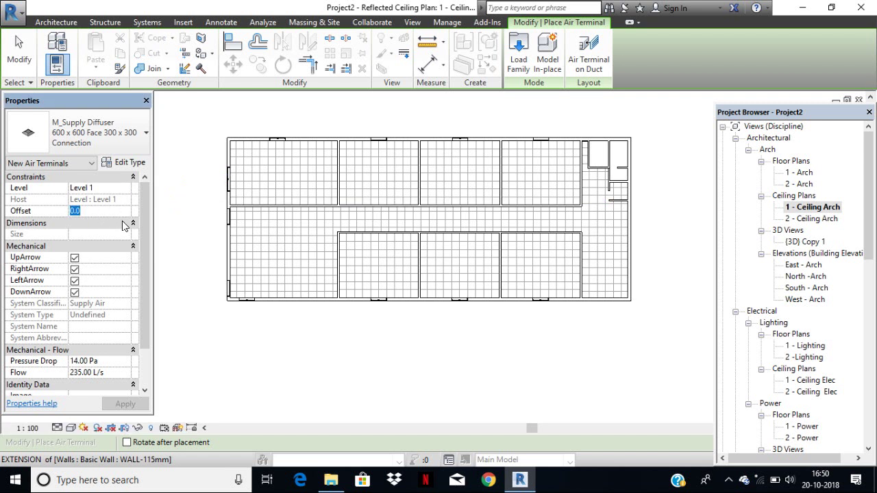
text(240)
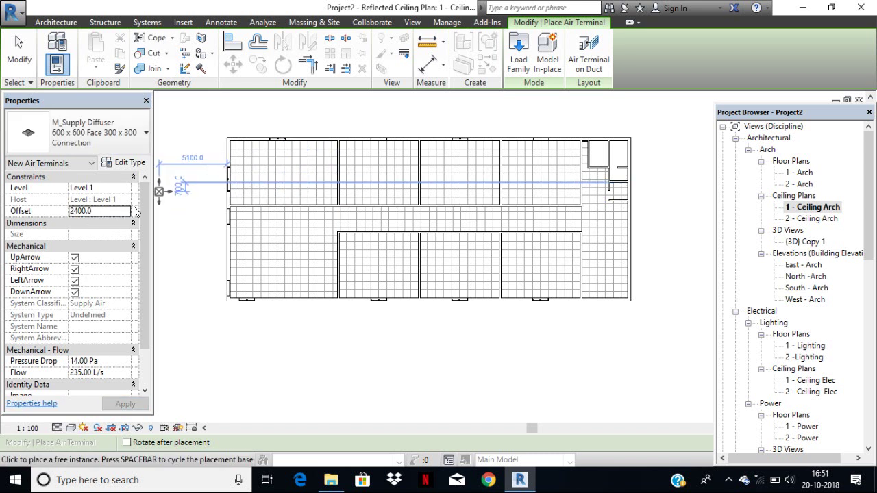
click(116, 211)
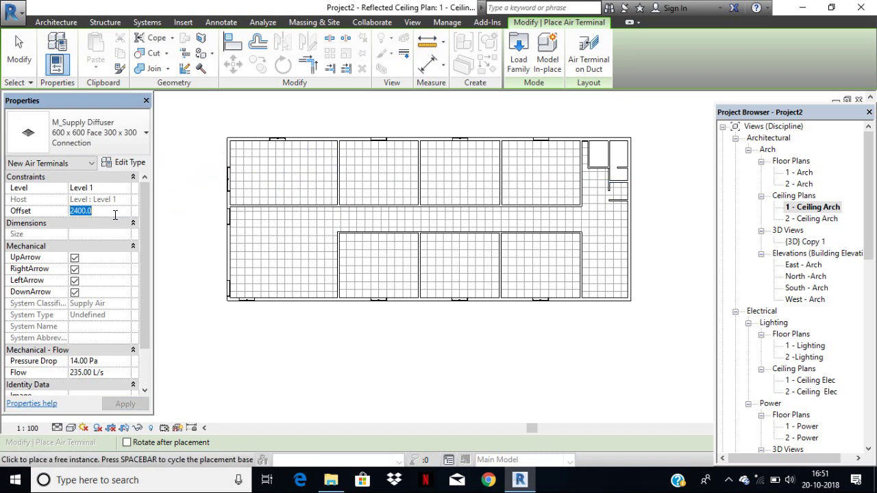
text(0)
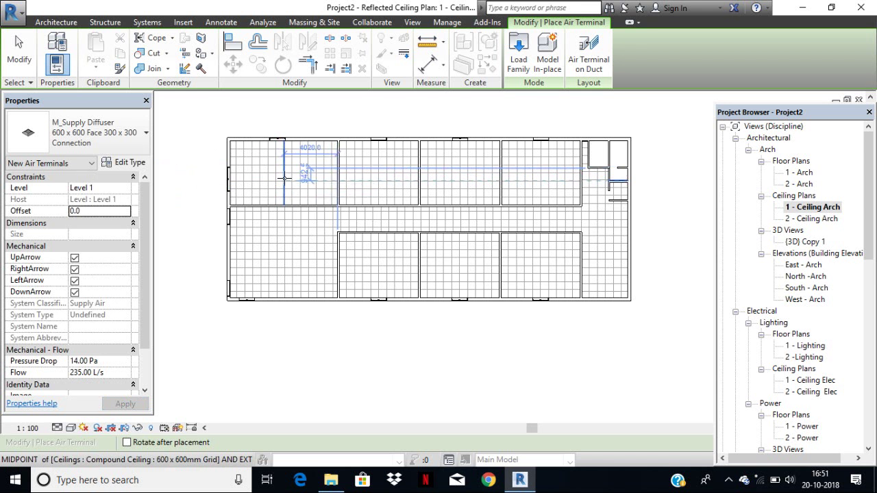
click(285, 178)
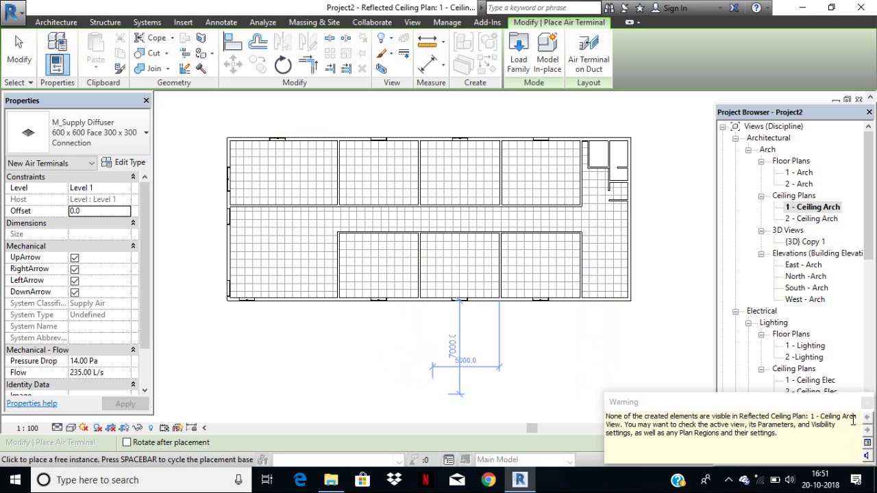
Dismiss the visibility warning and look through the East, North and South - Arch elevations
click(867, 403)
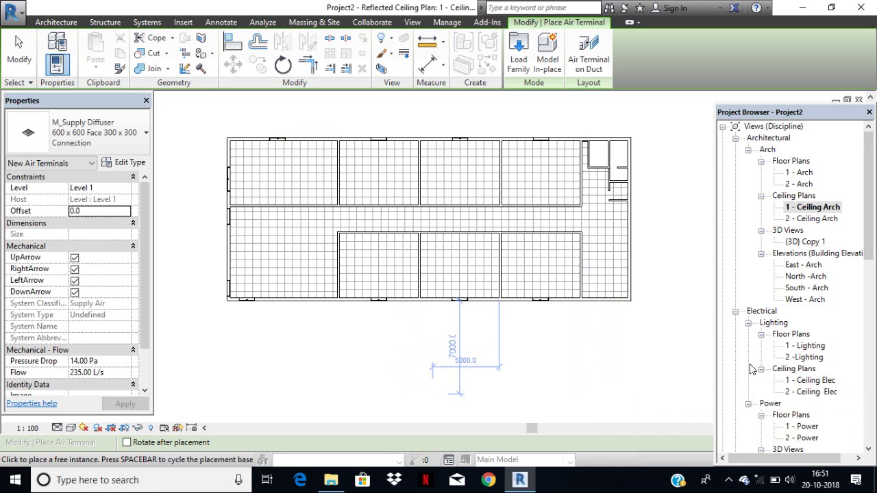
click(807, 270)
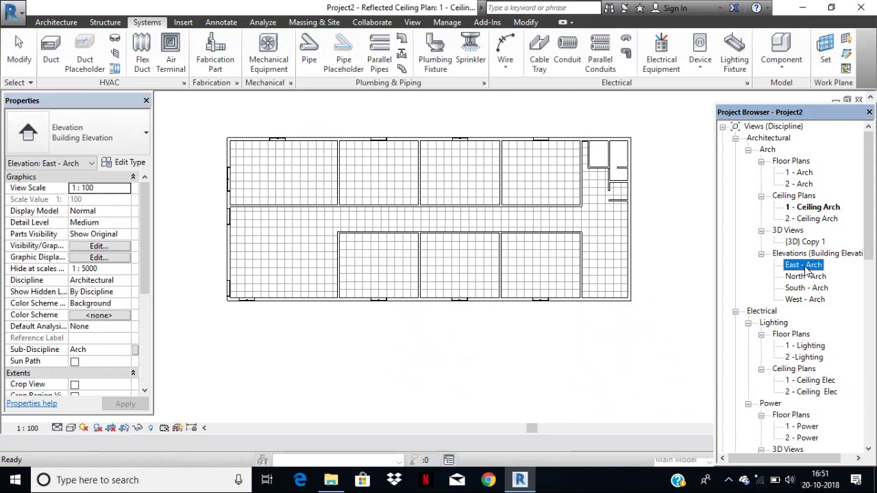
double_click(807, 269)
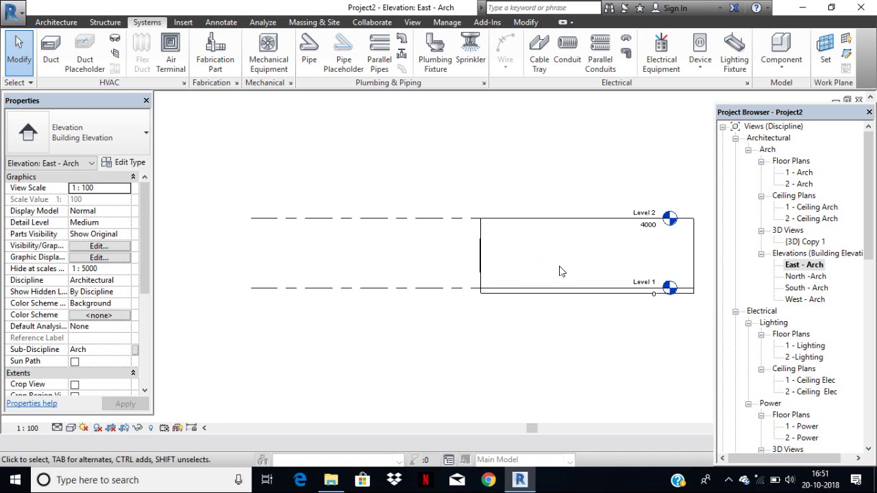
double_click(805, 276)
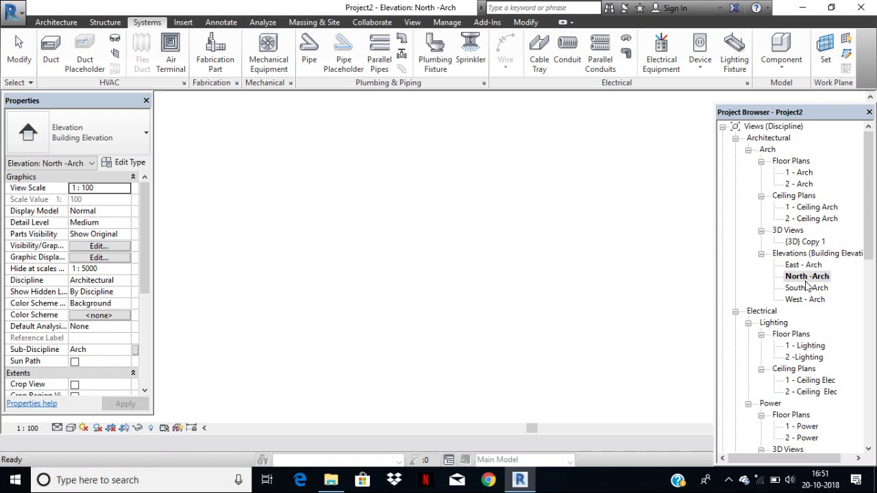
scroll(613, 291, down, 2)
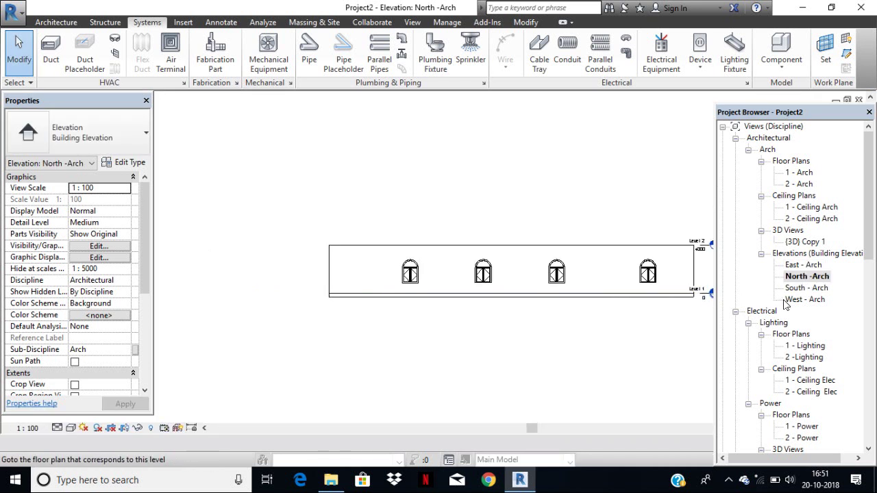
double_click(802, 288)
Inspect Level 1 in the South elevation, check 1 - Lighting, and revisit East and North - Arch
scroll(785, 307, down, 2)
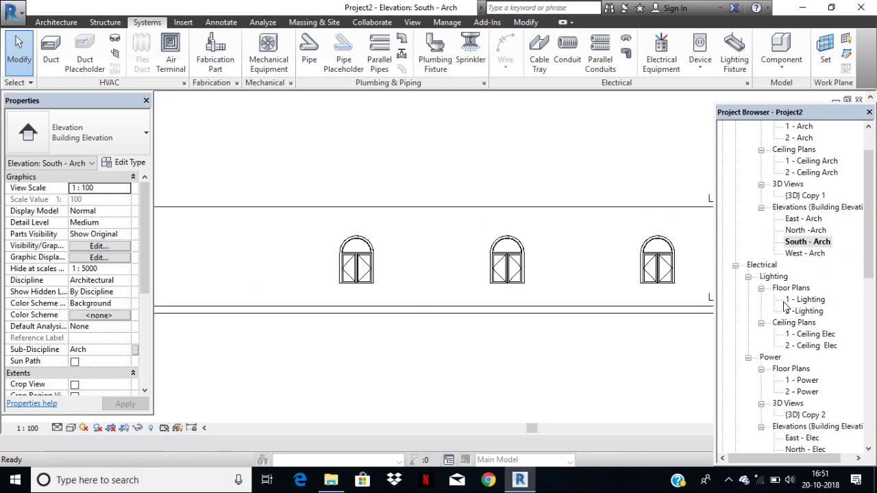
scroll(598, 308, down, 2)
scroll(582, 305, down, 1)
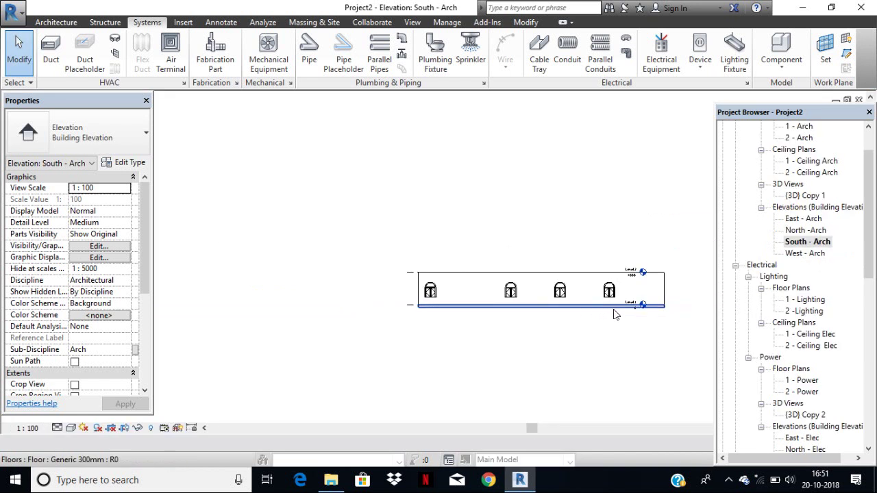
scroll(636, 313, up, 2)
scroll(644, 314, up, 2)
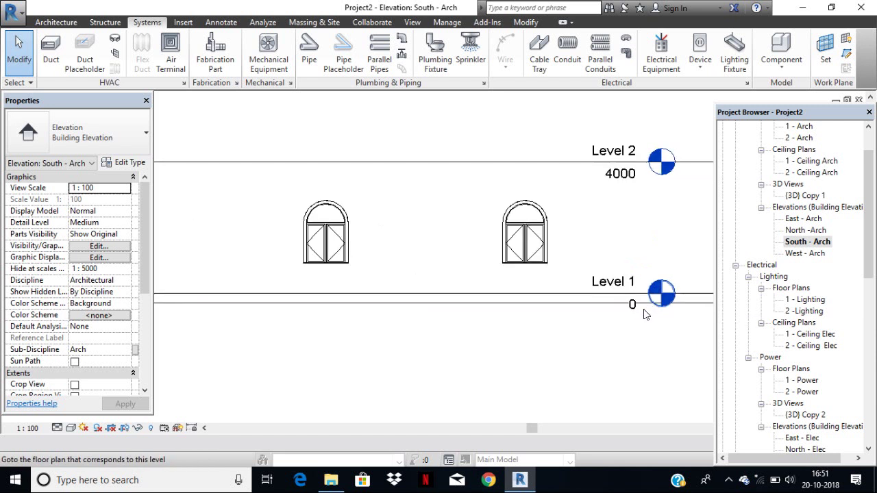
scroll(643, 314, up, 2)
click(644, 313)
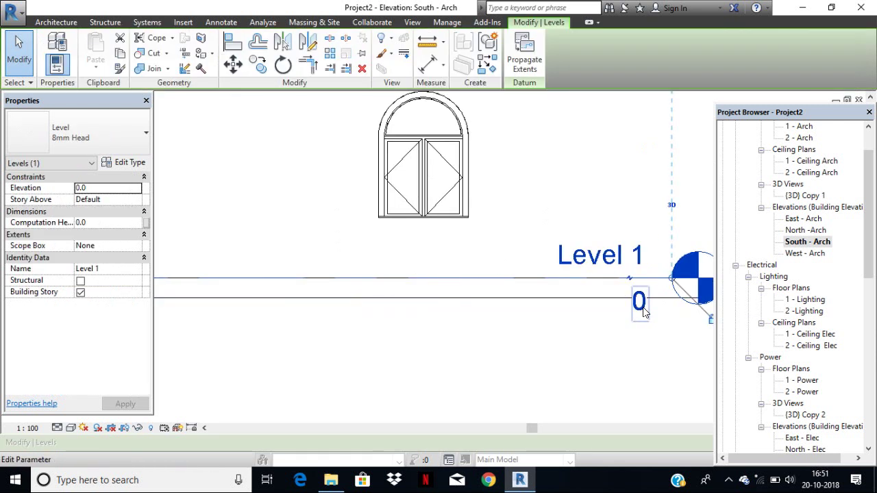
key(Escape)
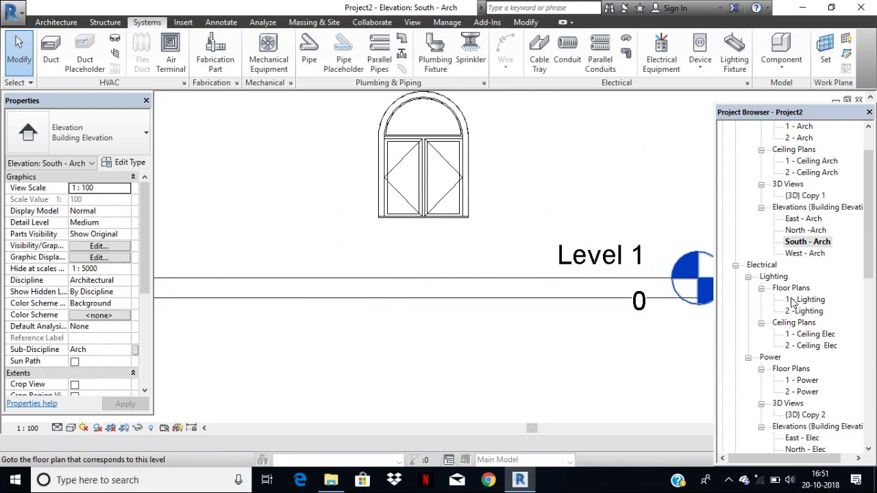
click(808, 301)
double_click(806, 301)
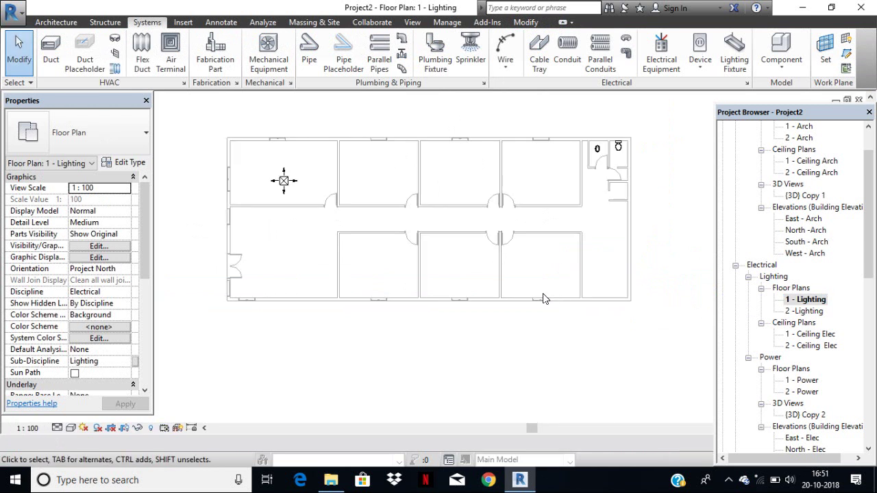
double_click(807, 219)
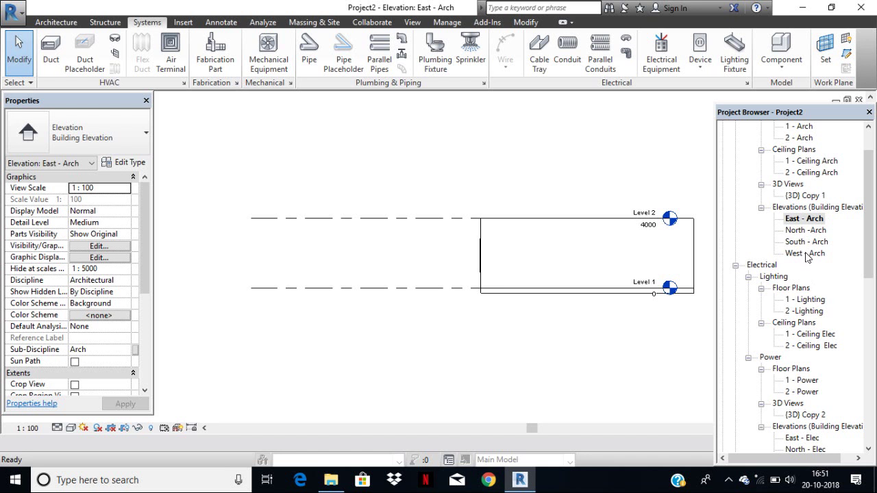
double_click(805, 232)
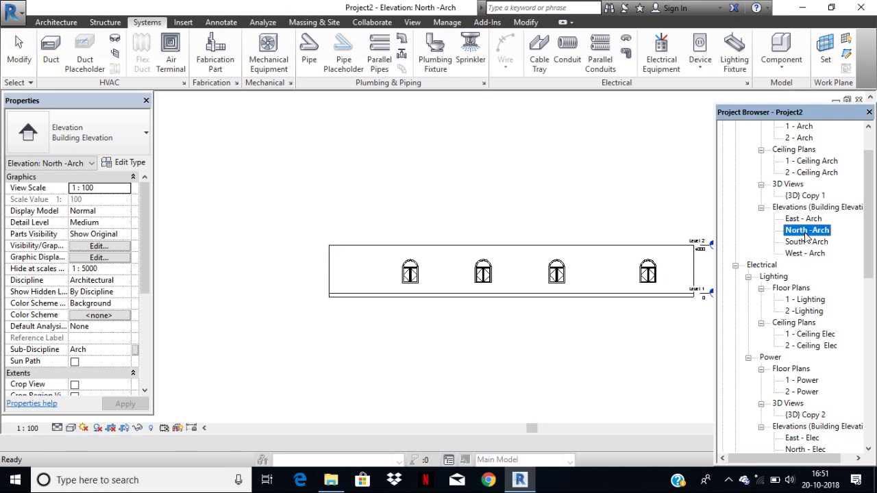
click(825, 163)
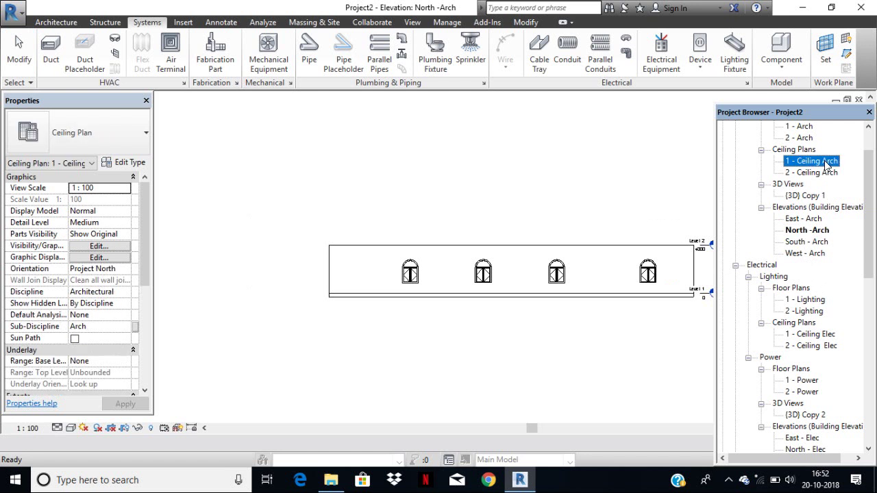
Show the {3D} Copy 1 view in the Wireframe visual style
double_click(825, 163)
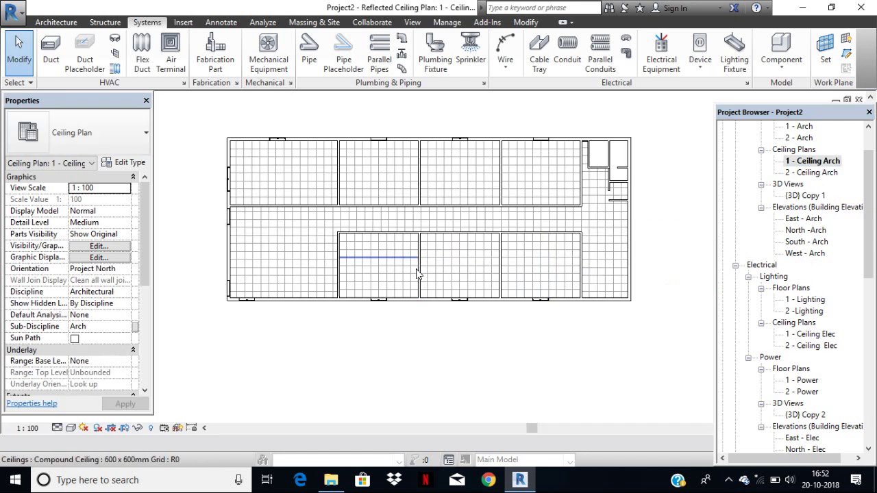
double_click(805, 196)
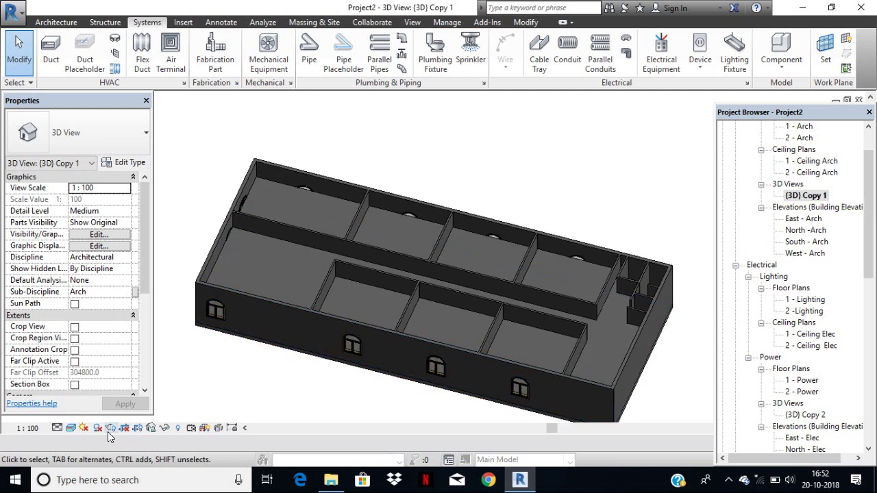
click(75, 432)
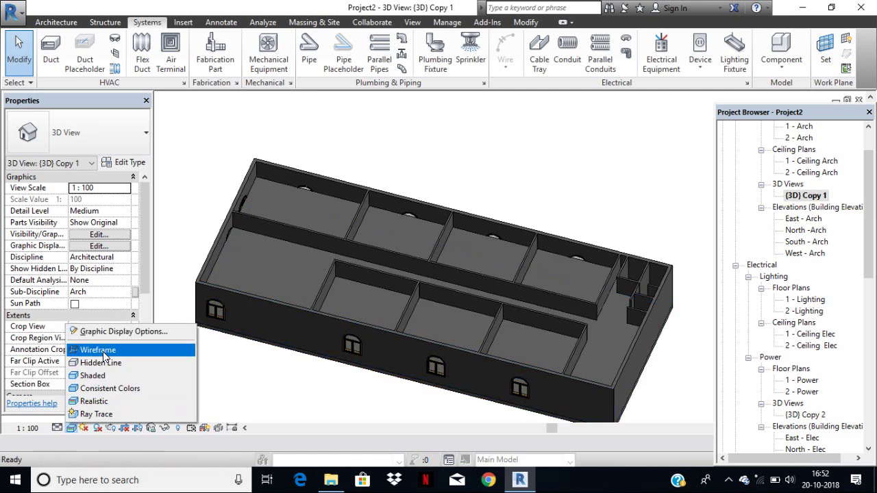
click(158, 350)
Select the supply diffuser and set its Offset in Properties to 1200
scroll(297, 248, up, 3)
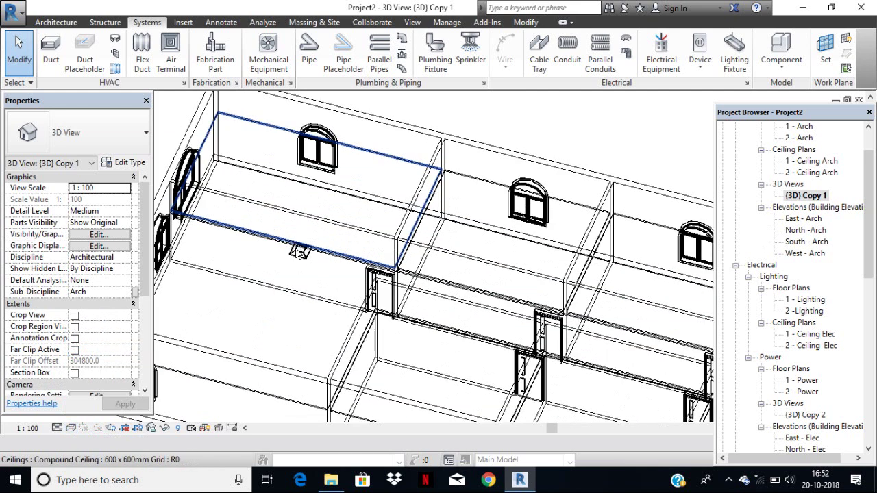
scroll(298, 253, up, 3)
click(304, 250)
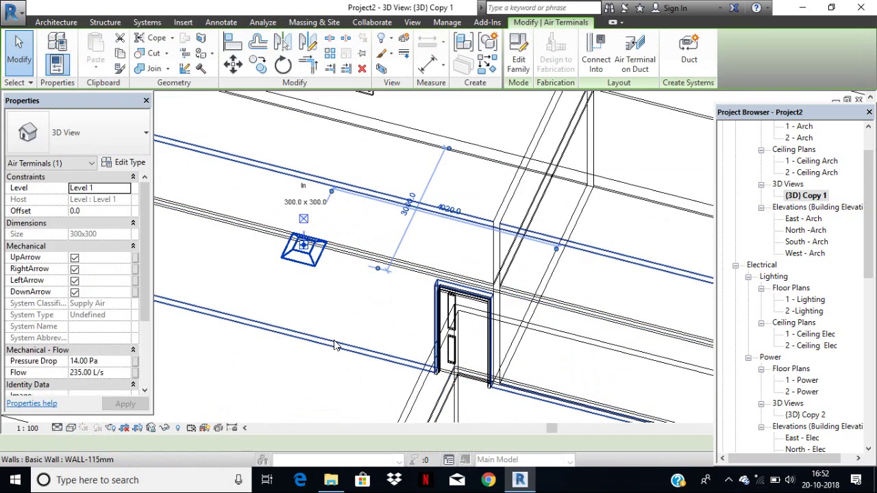
click(101, 211)
text(120)
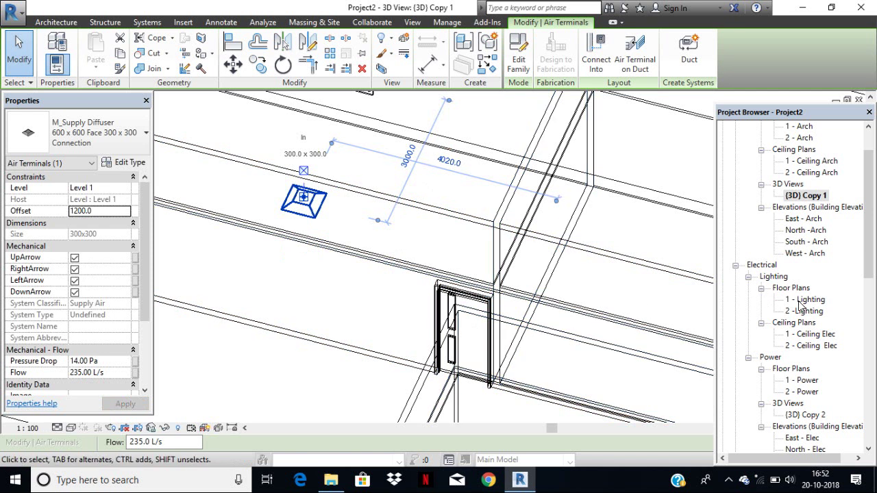
Check the diffuser in the East and North elevations, showing North - Arch in wireframe
double_click(811, 219)
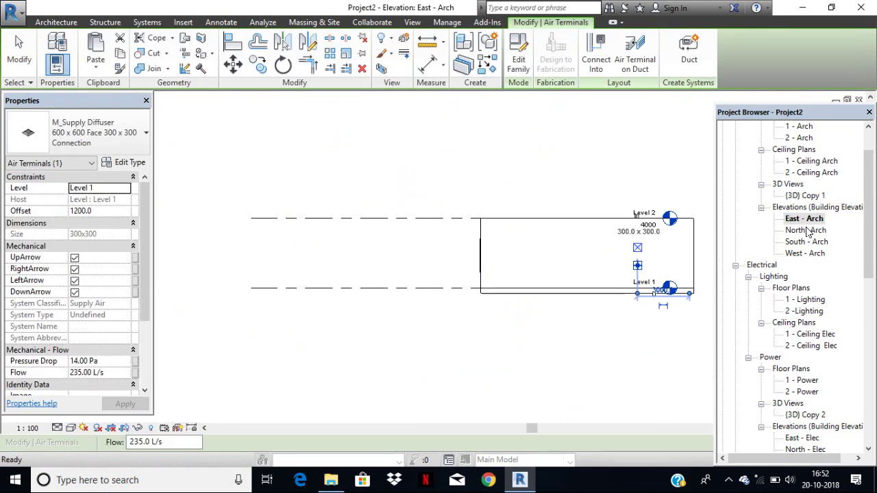
scroll(677, 220, up, 2)
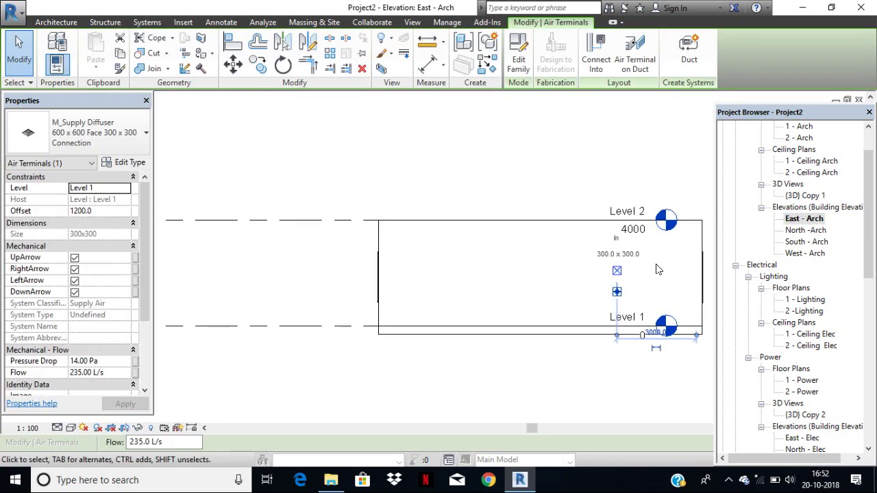
key(Delete)
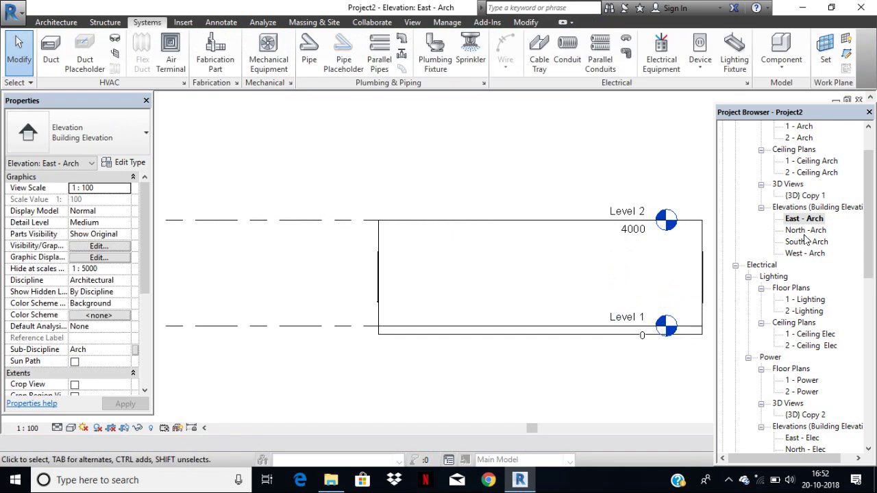
double_click(806, 231)
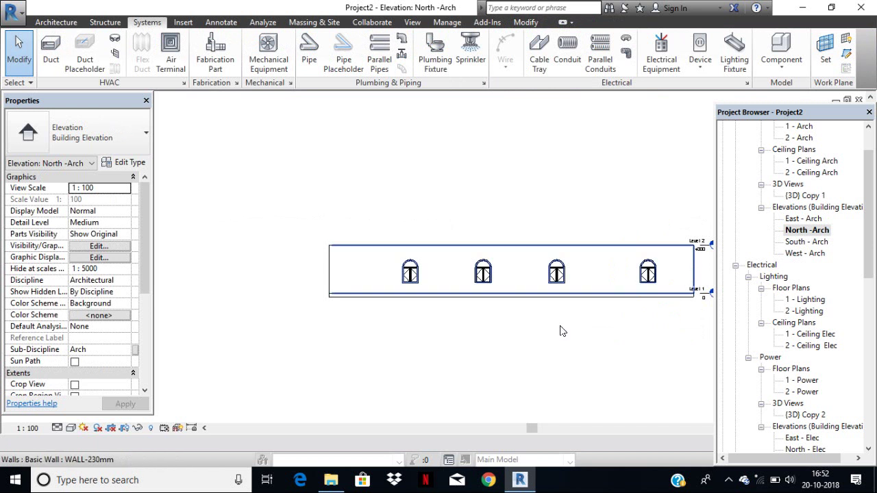
click(73, 430)
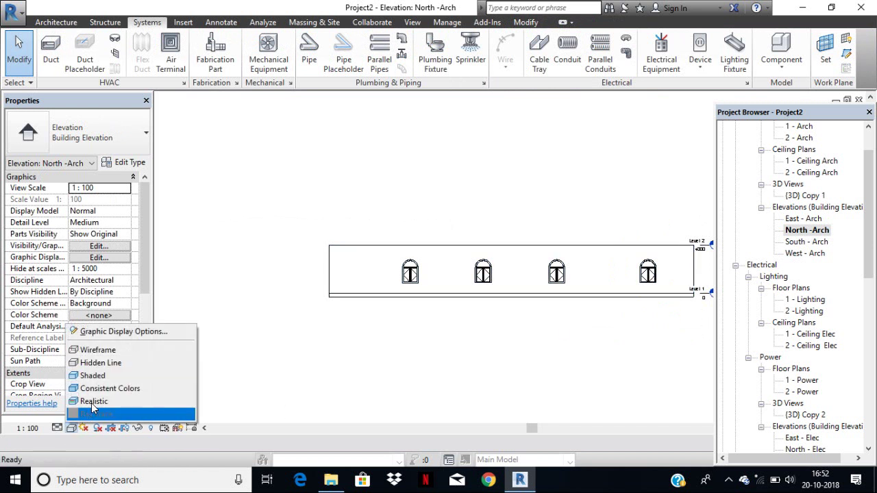
click(108, 351)
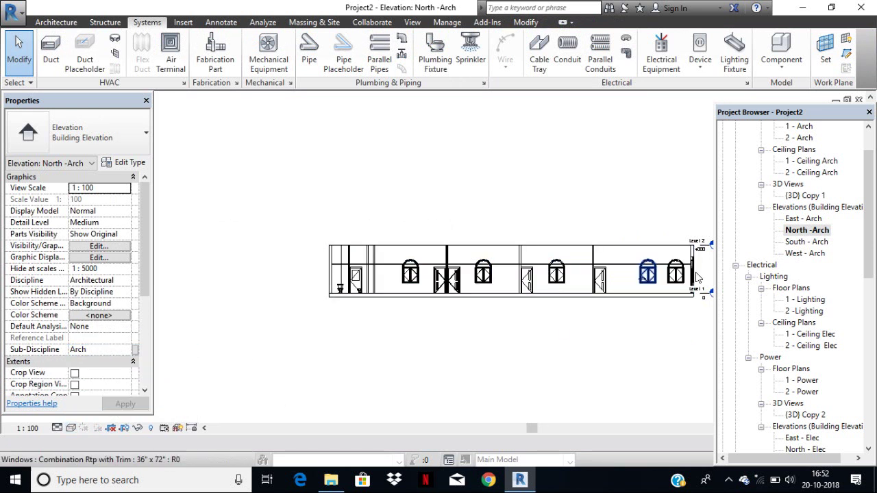
Compare the East, North and South elevations, then open the 1 - Ceiling Arch plan
double_click(803, 219)
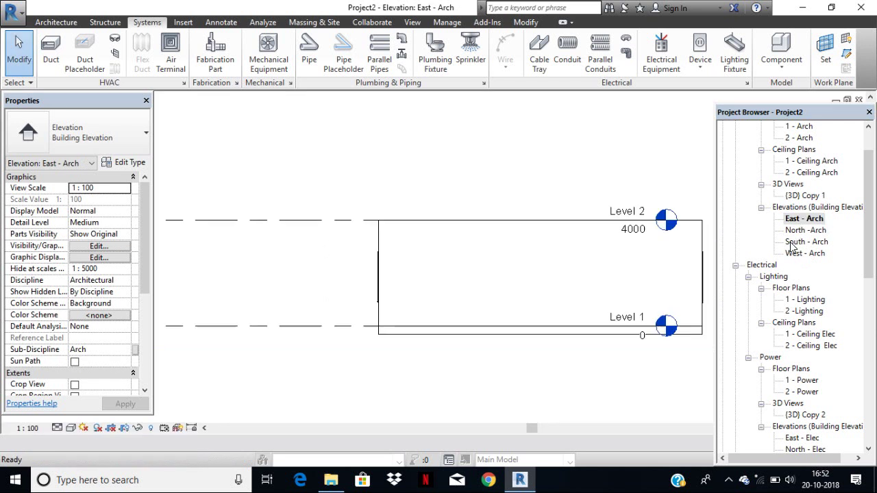
double_click(805, 231)
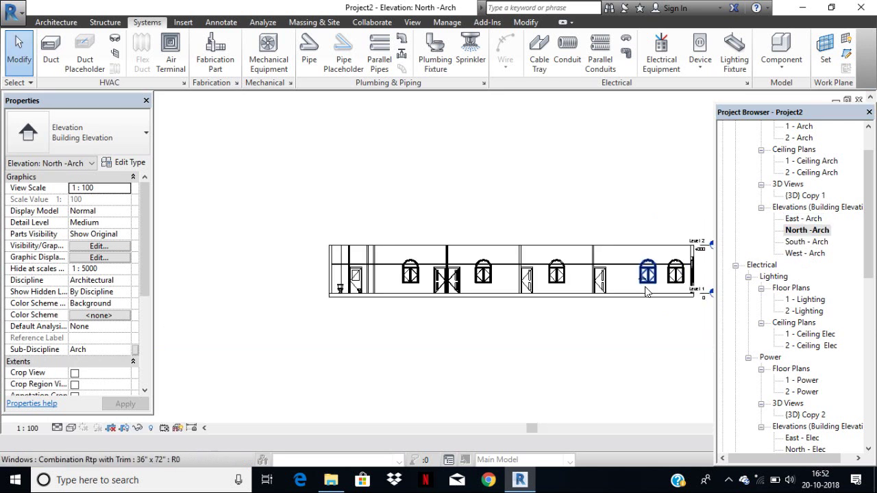
middle_drag(440, 361, 280, 383)
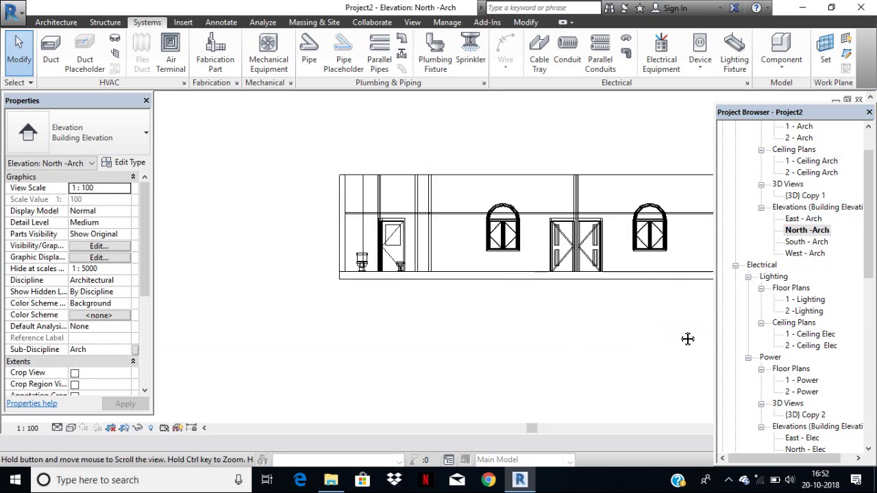
double_click(805, 242)
scroll(536, 350, down, 3)
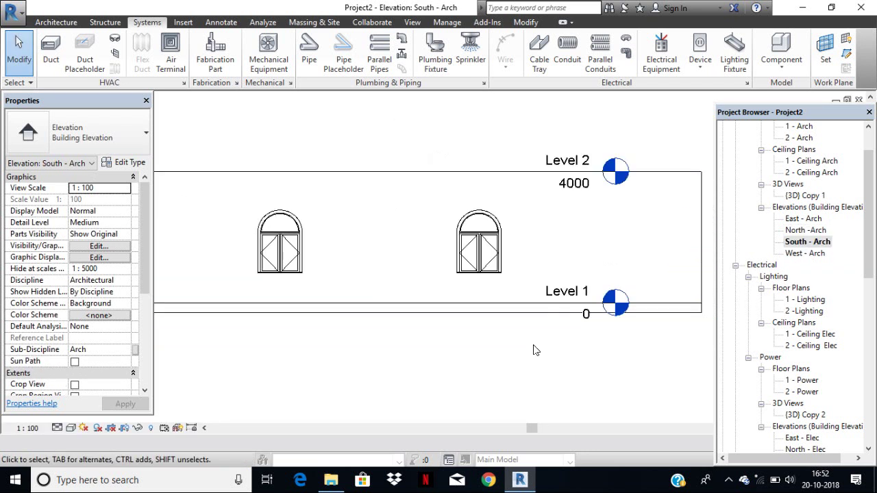
scroll(536, 350, down, 2)
double_click(804, 230)
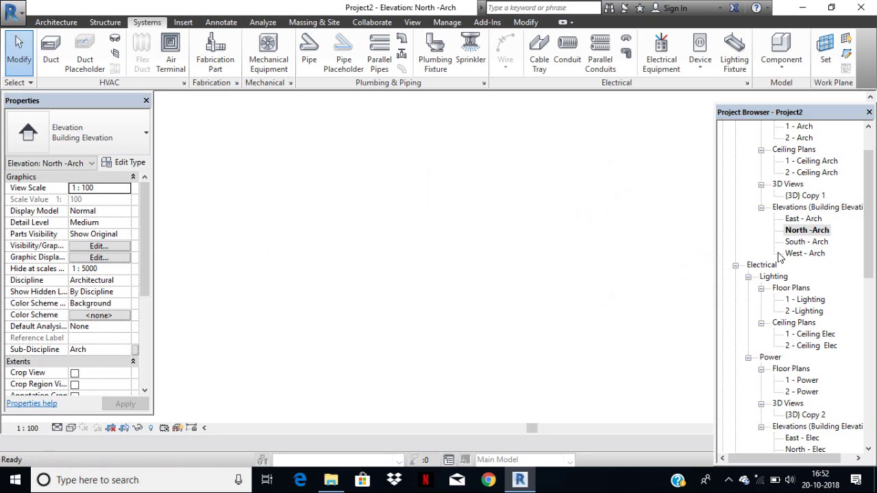
scroll(548, 291, up, 3)
scroll(544, 288, up, 2)
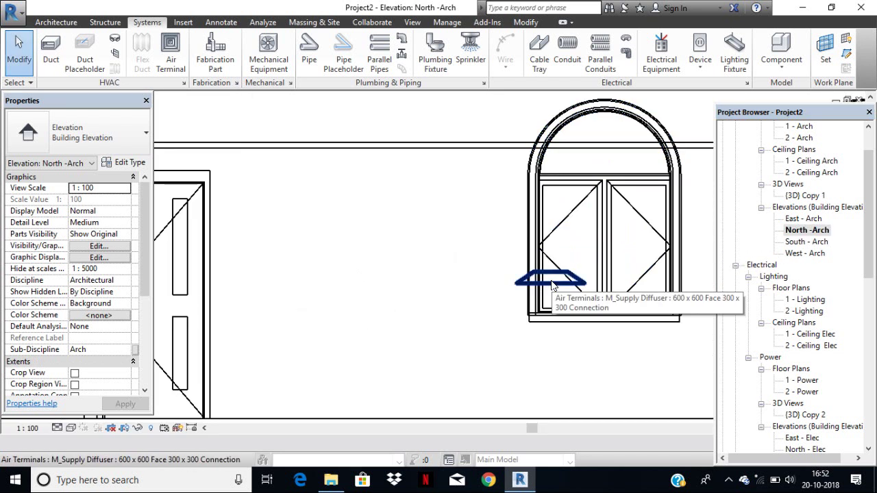
double_click(808, 161)
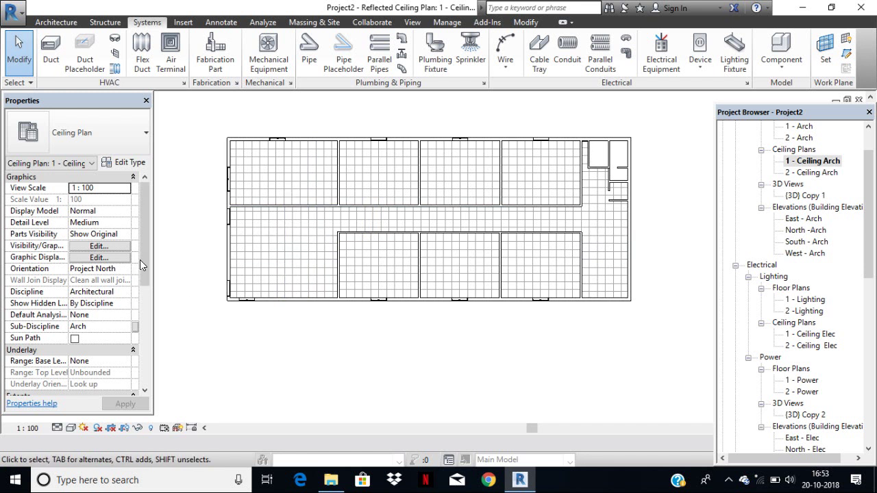
Check Graphic Display Options, then bring up Visibility/Graphics for the 1 - Ceiling Arch plan
mouse_move(143, 266)
mouse_down()
mouse_move(143, 312)
mouse_move(139, 251)
mouse_up()
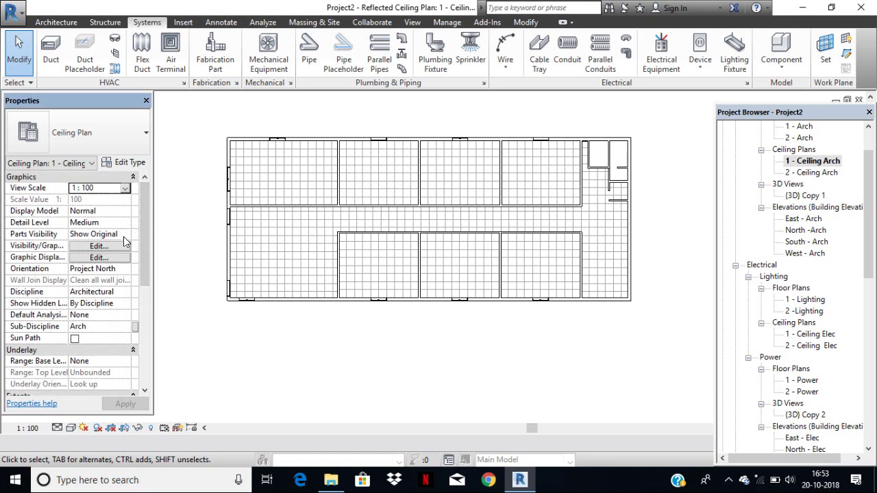
click(126, 257)
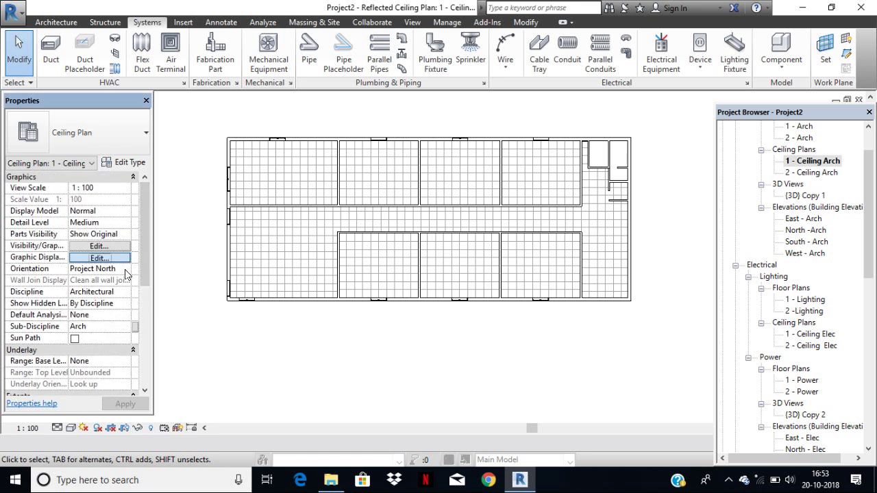
click(213, 113)
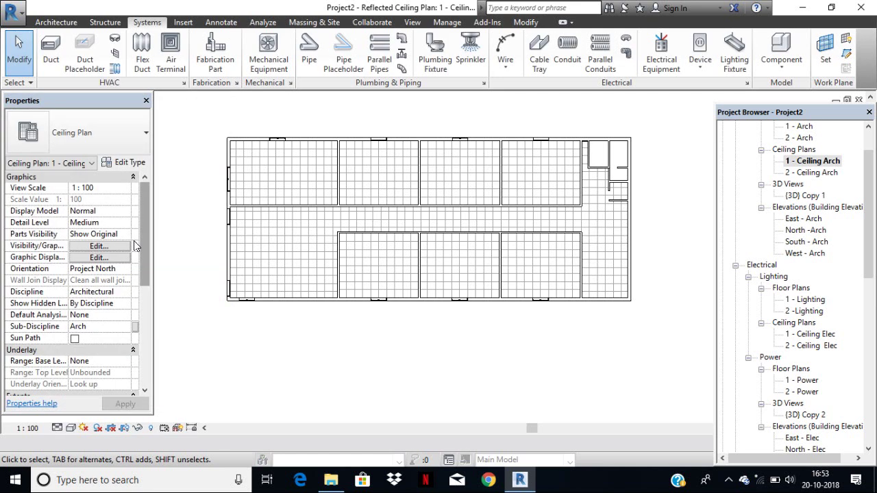
click(121, 246)
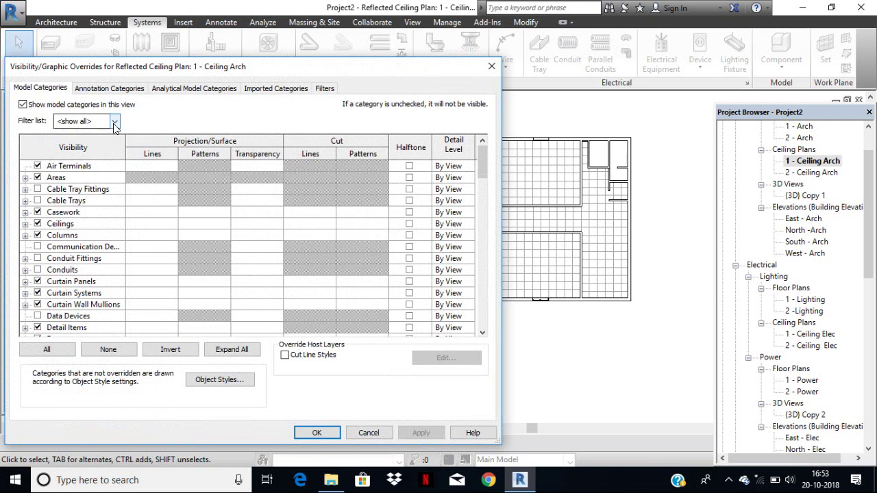
Review the discipline filter, leave all disciplines shown, and confirm Visibility/Graphic Overrides with OK
click(114, 122)
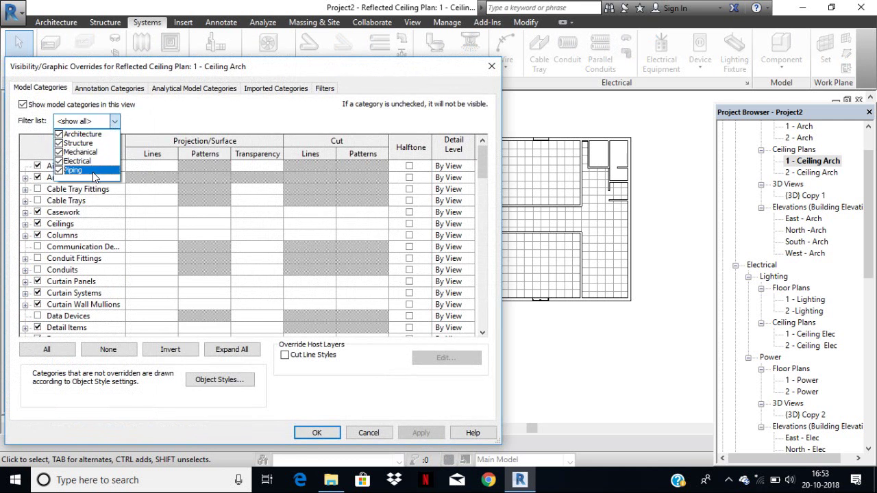
click(205, 124)
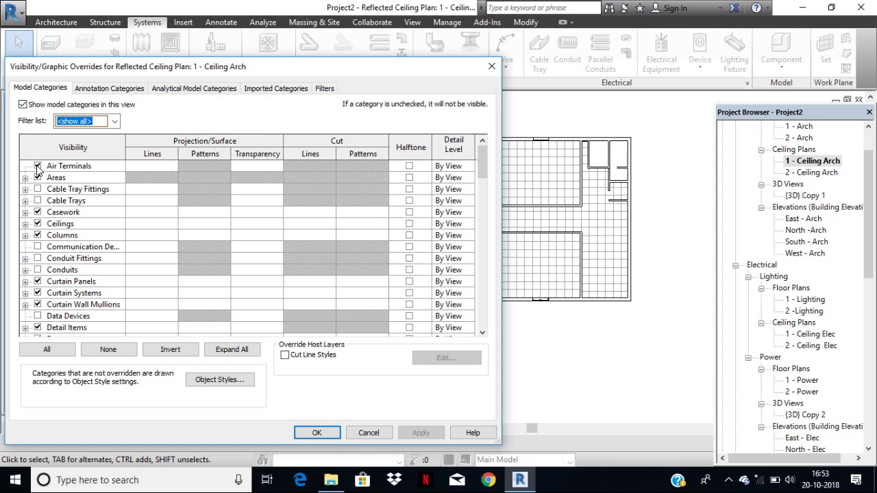
click(490, 67)
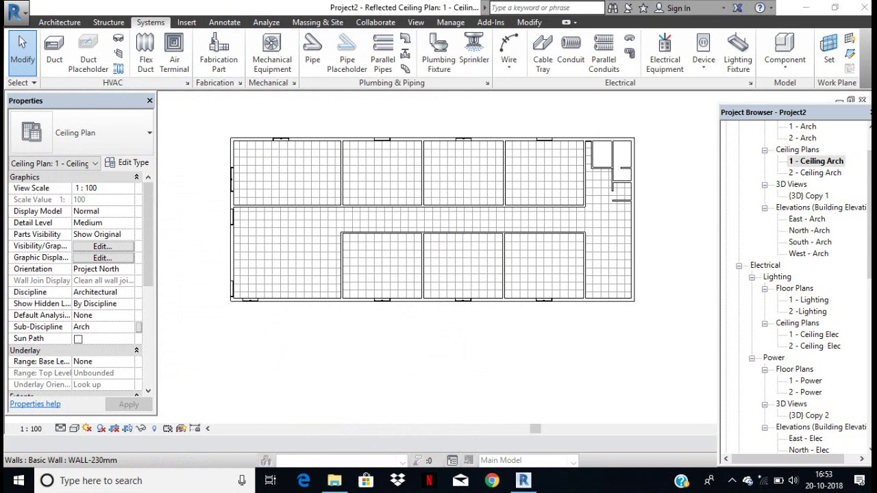
Open the 1 - Ceiling Mech reflected ceiling plan from the Project Browser
click(815, 161)
scroll(816, 184, up, 1)
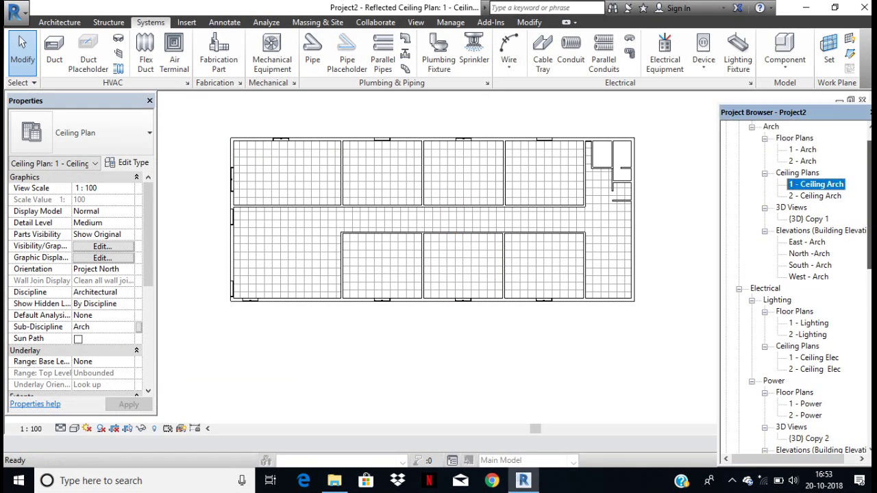
scroll(795, 288, up, 1)
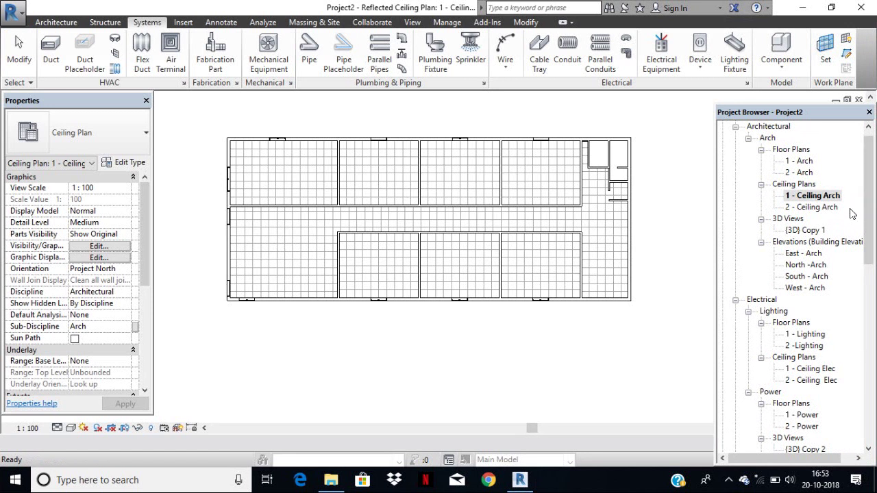
drag(867, 225, 874, 327)
double_click(828, 357)
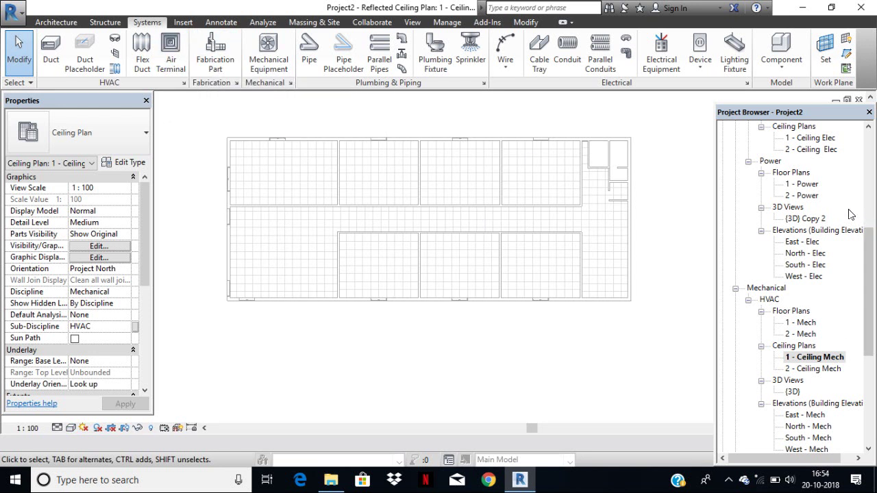
In the {3D} Copy 1 view, delete the existing supply diffuser
scroll(825, 207, up, 4)
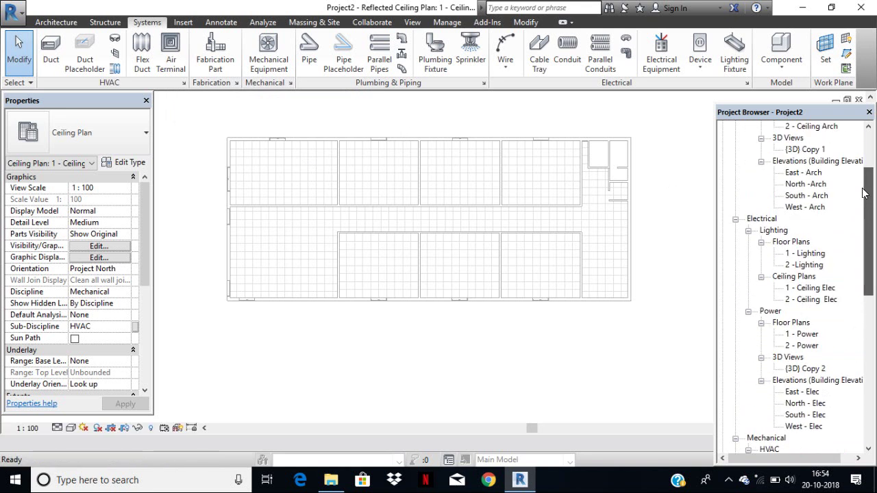
double_click(805, 149)
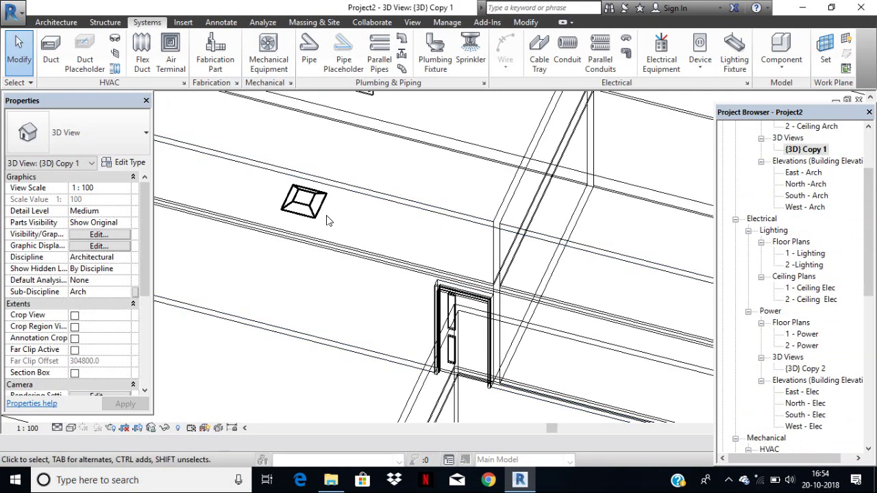
click(293, 202)
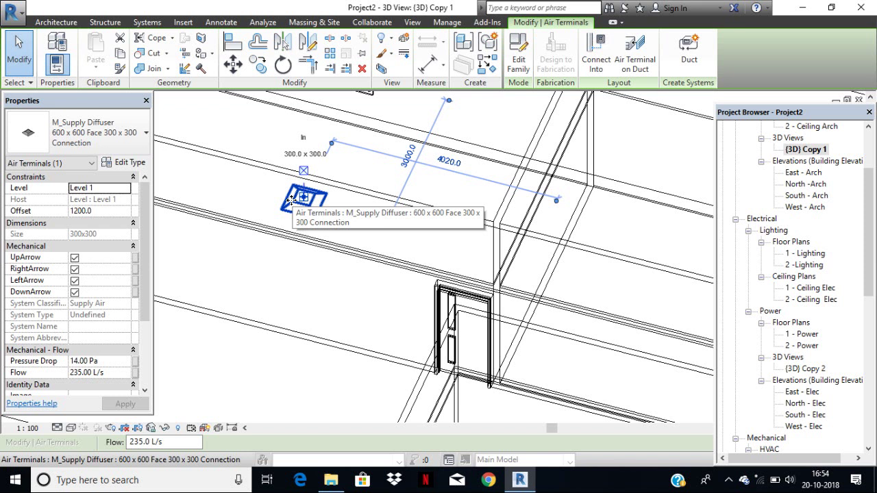
key(Delete)
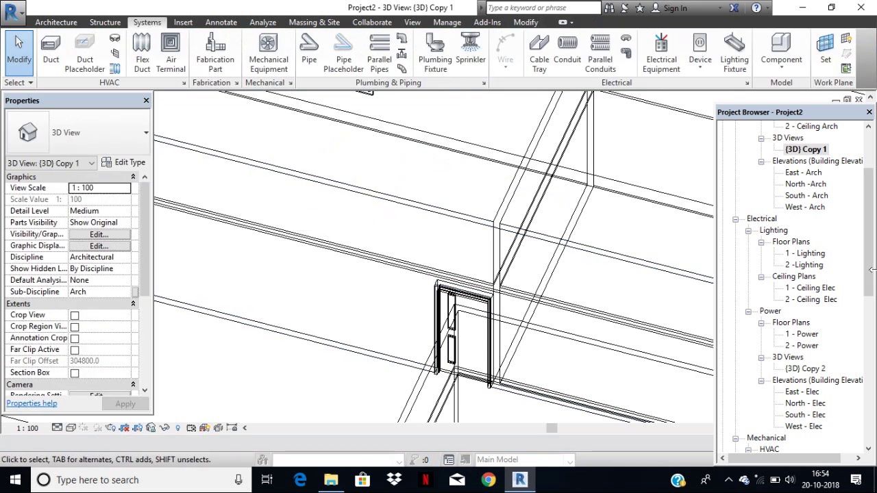
drag(869, 269, 839, 368)
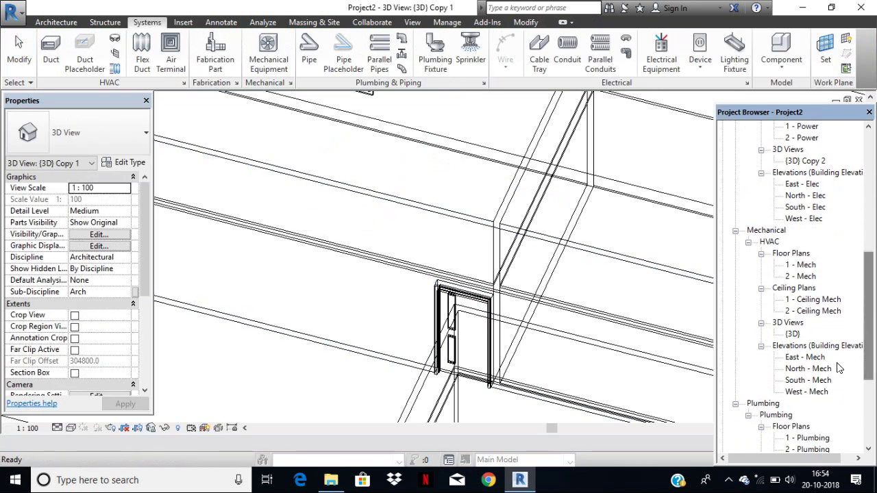
Add an air terminal at Offset 1600 in the upper-left room of 1 - Ceiling Mech
double_click(815, 300)
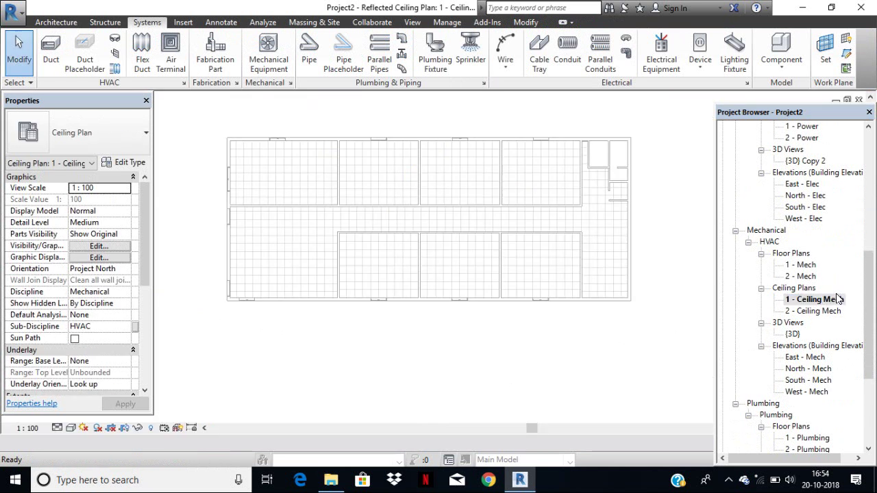
click(171, 64)
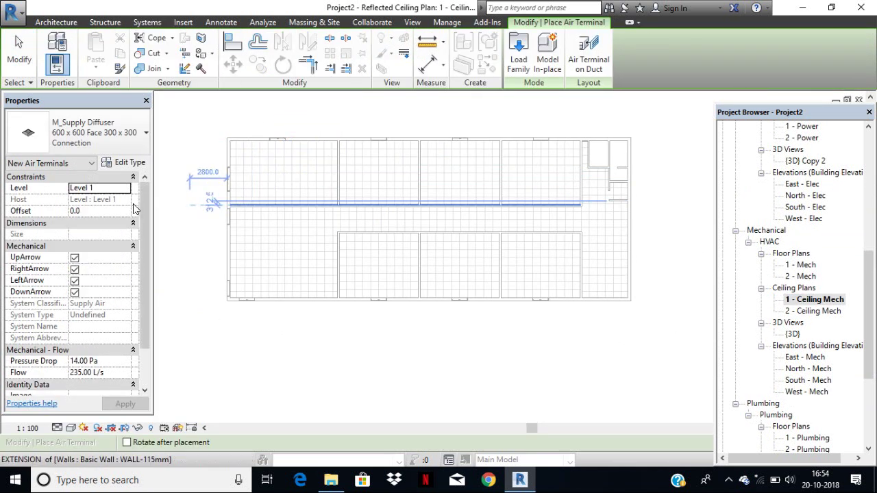
click(118, 211)
text(1)
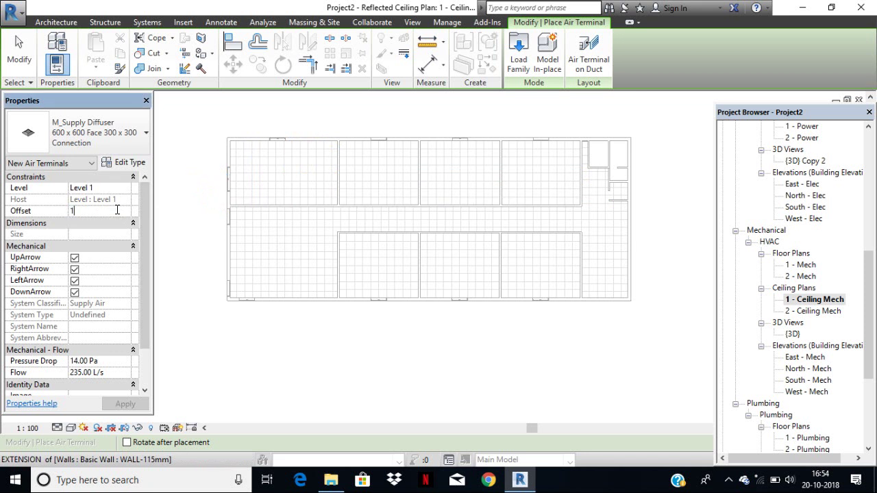
text(60)
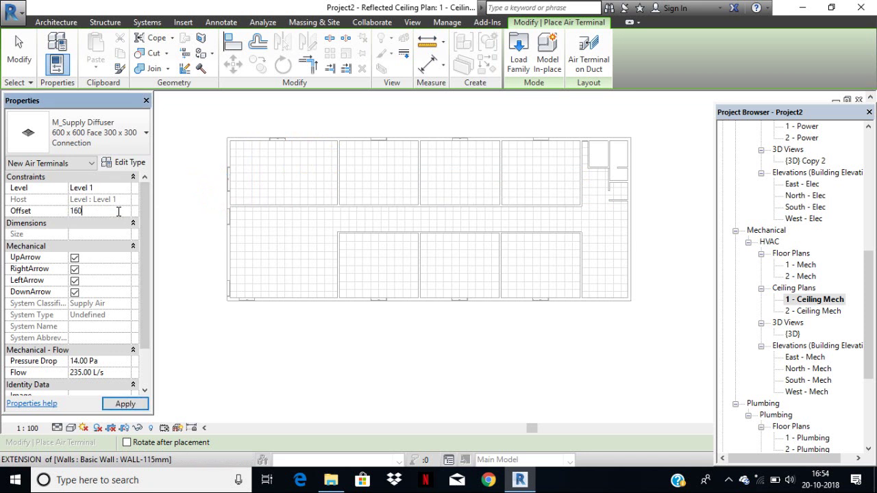
text(0.0)
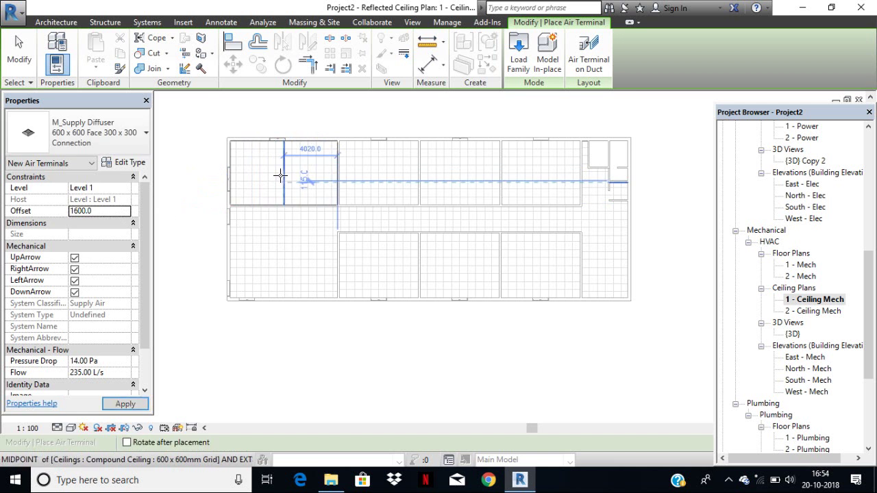
click(283, 171)
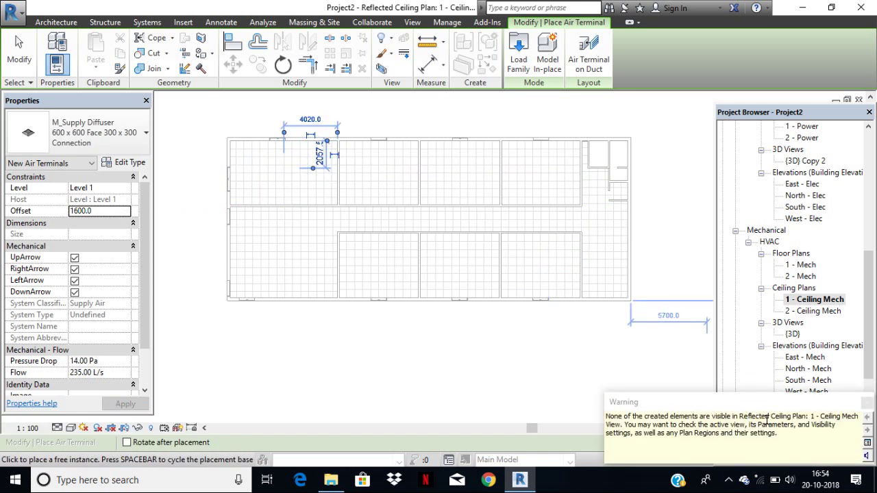
click(15, 65)
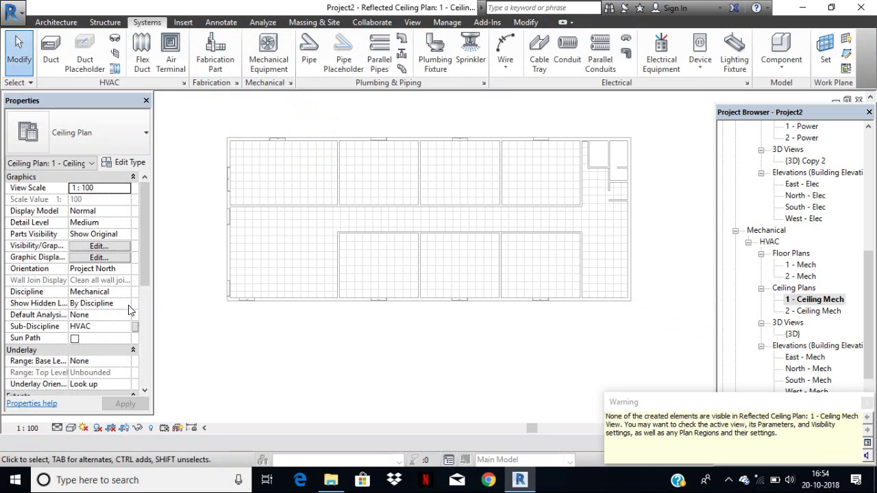
drag(146, 286, 149, 350)
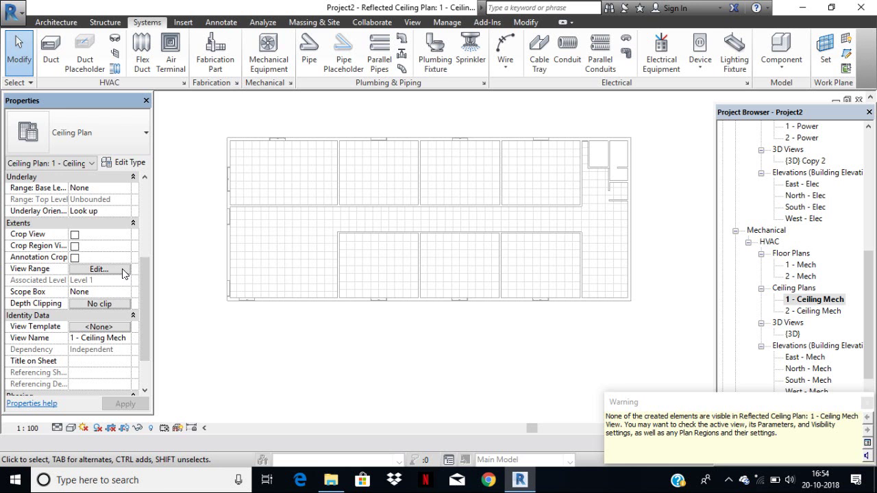
In View Range, keep Top at Level 2 and apply a 1400 cut plane offset
click(124, 271)
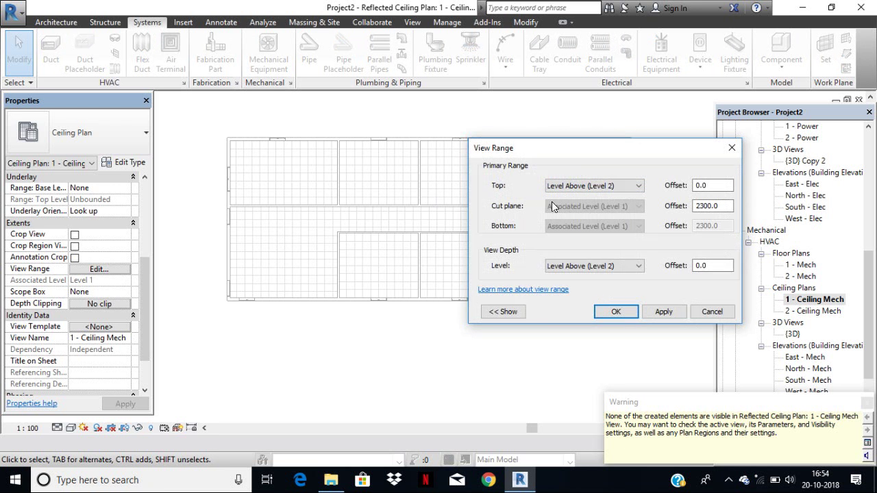
click(721, 184)
click(630, 189)
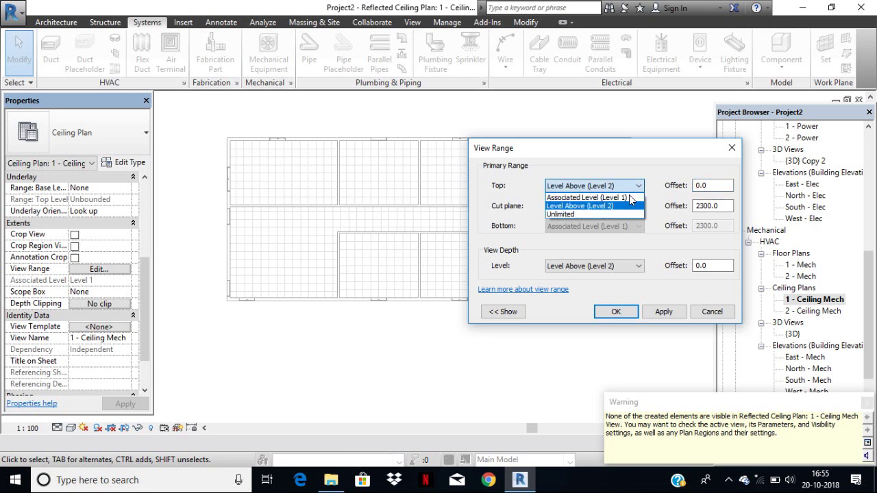
click(629, 198)
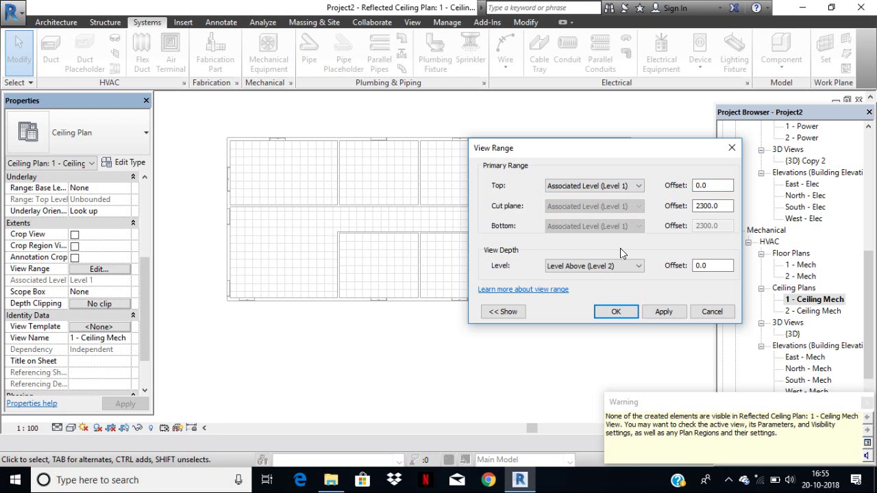
click(637, 193)
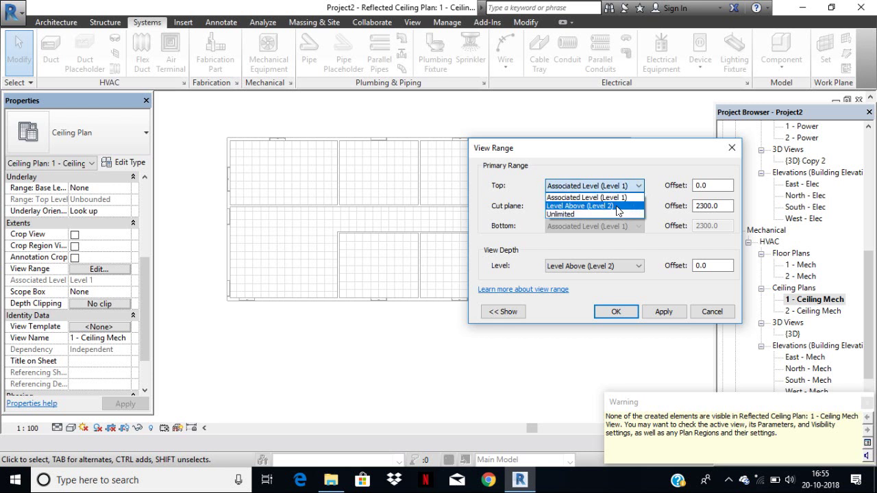
click(613, 207)
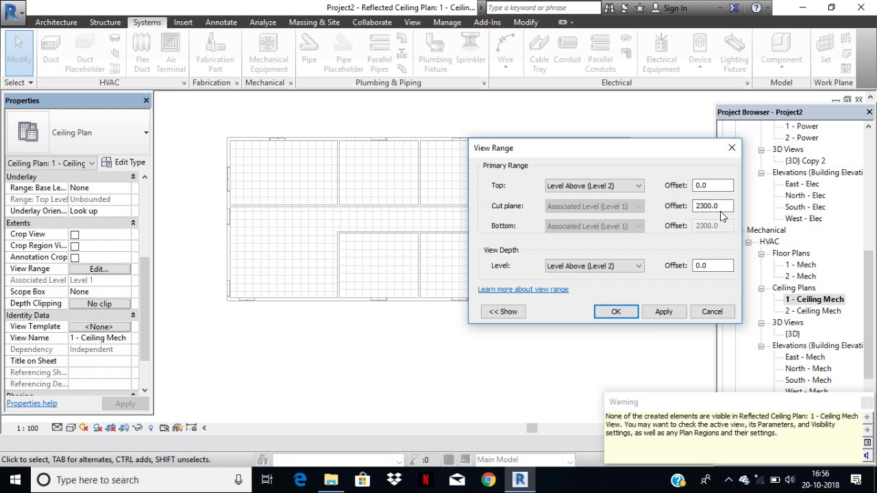
drag(720, 207, 686, 210)
text(14)
text(00)
click(666, 311)
Confirm the 1400 view range with OK, then reopen the View Range settings
click(623, 312)
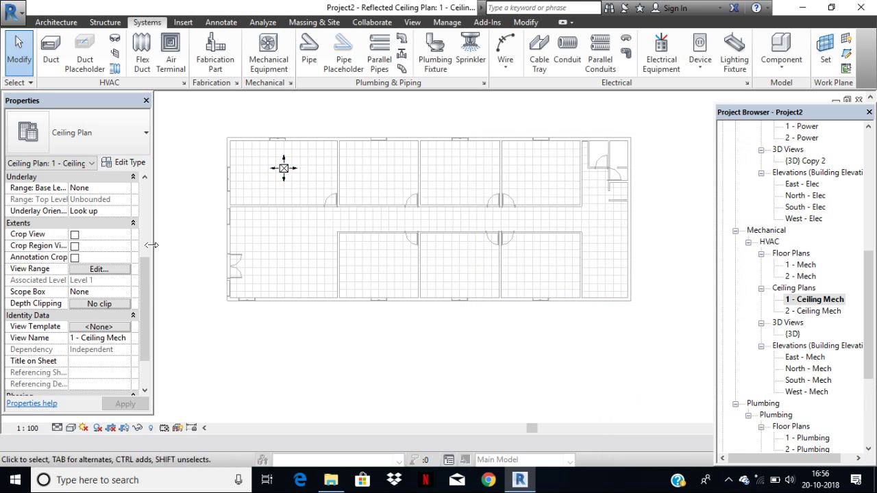
click(118, 271)
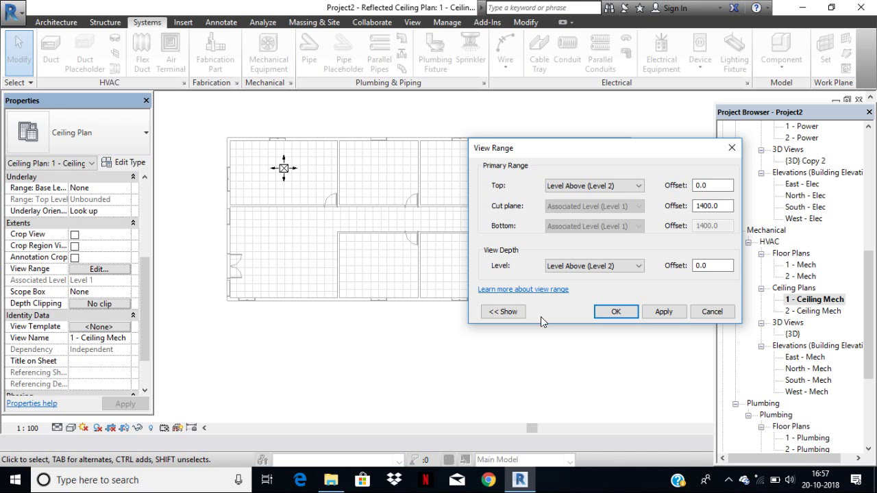
Change the cut plane offset to 1600, apply it and close View Range
click(701, 207)
key(BackSpace)
text(6)
click(662, 311)
click(616, 311)
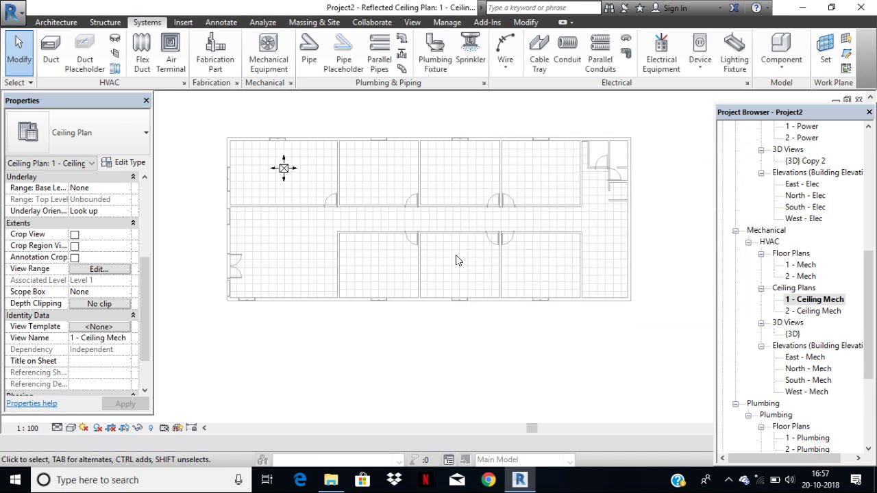
Reopen View Range and apply a 1650 cut plane offset
click(99, 268)
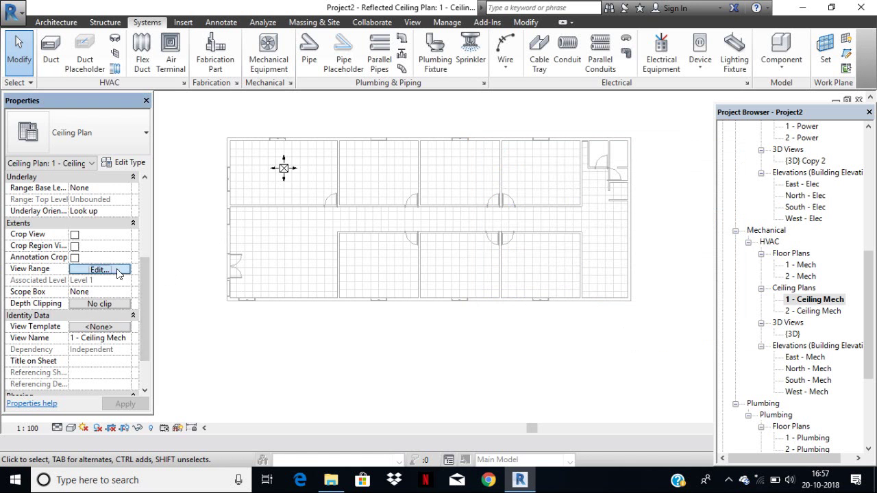
double_click(712, 206)
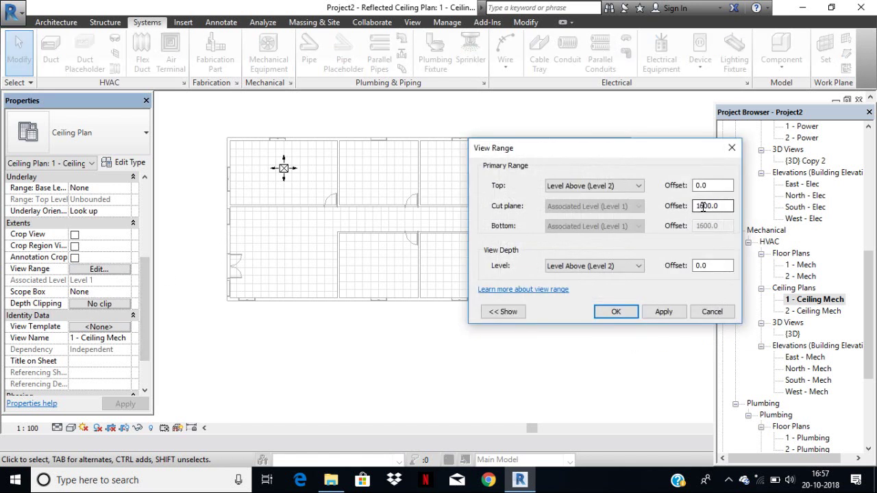
click(724, 205)
key(BackSpace)
text(5)
click(669, 313)
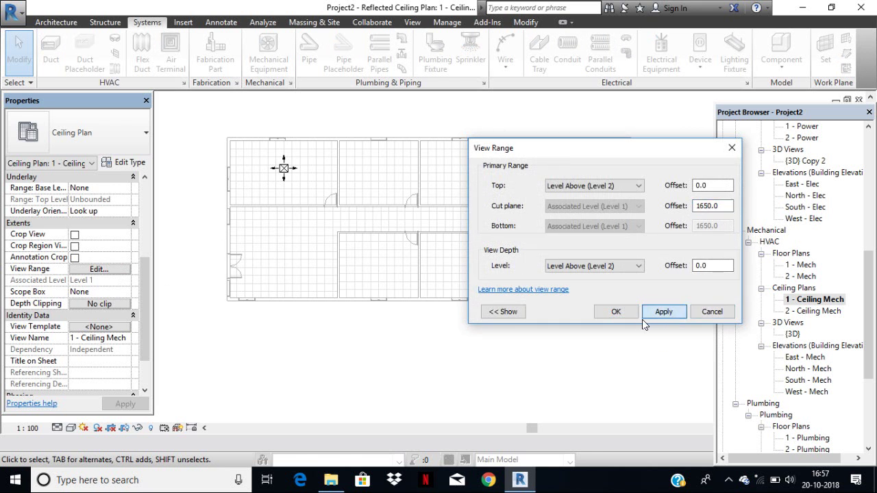
click(616, 312)
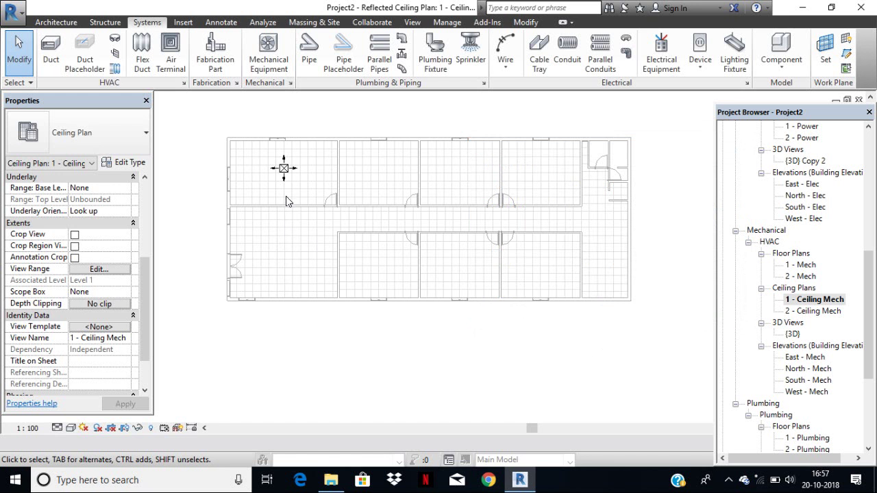
Check the diffuser, then set a 1700 cut plane offset and reopen View Range
click(284, 167)
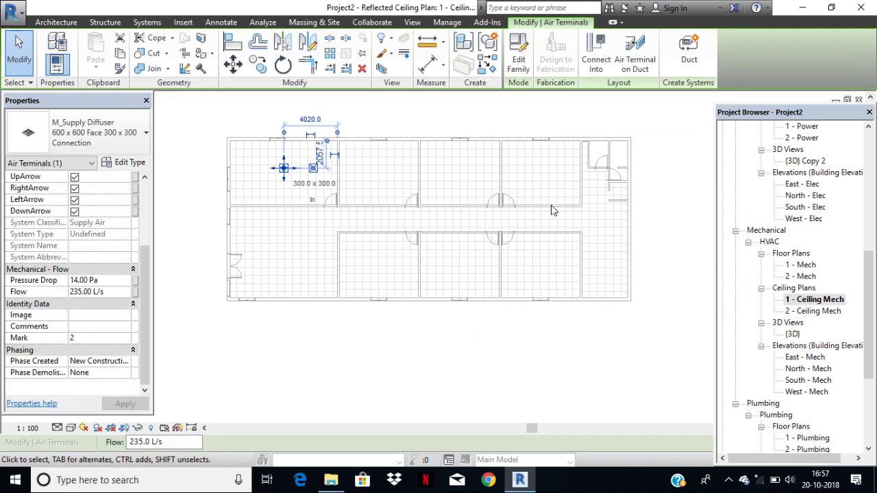
click(171, 326)
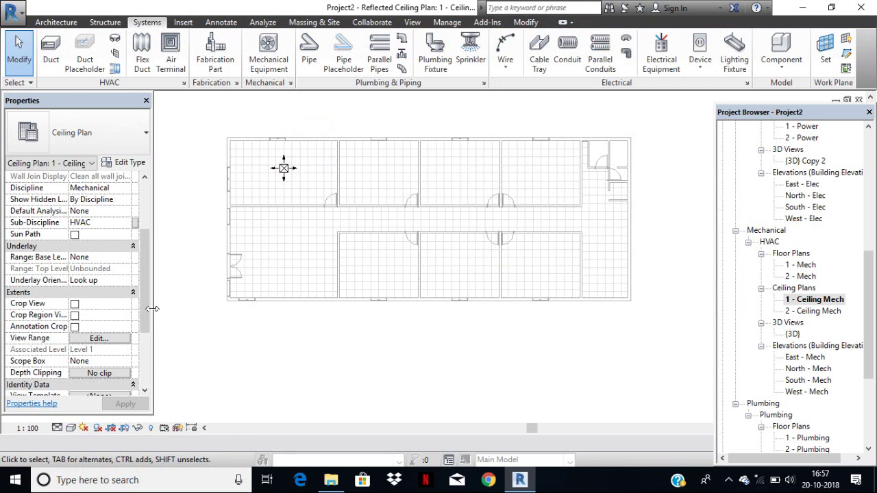
click(126, 337)
drag(693, 206, 727, 203)
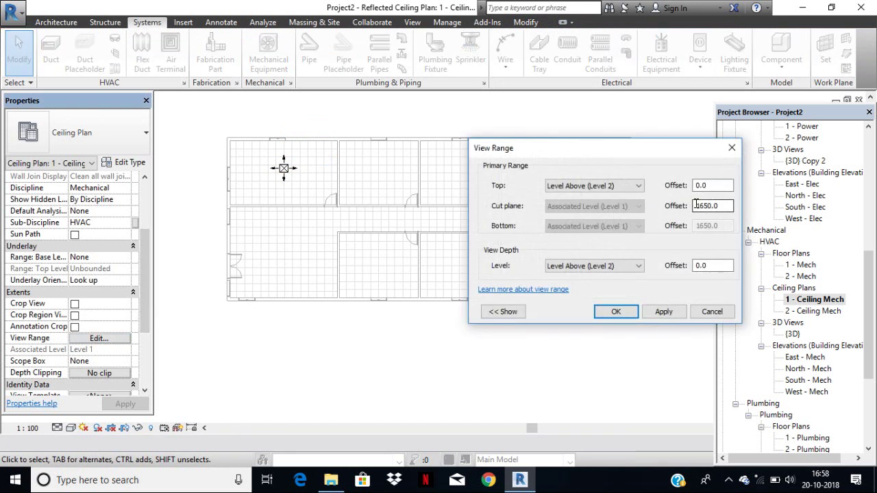
text(1)
text(700)
click(665, 311)
click(622, 314)
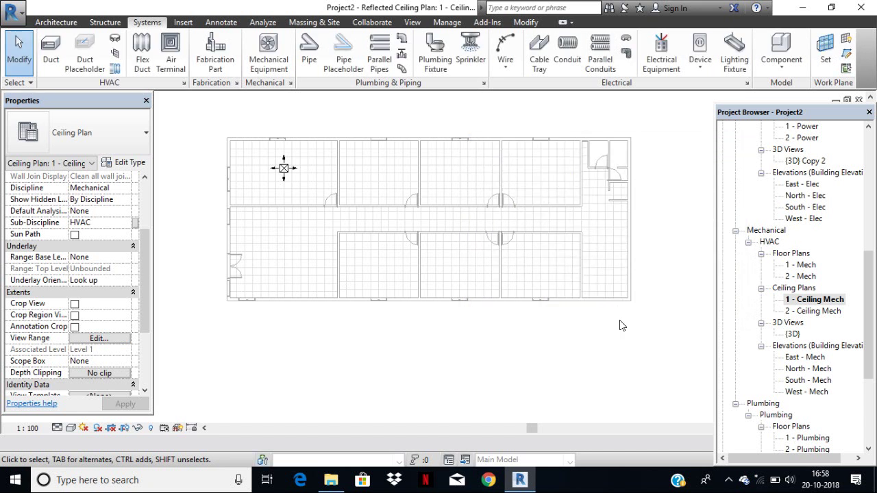
click(124, 337)
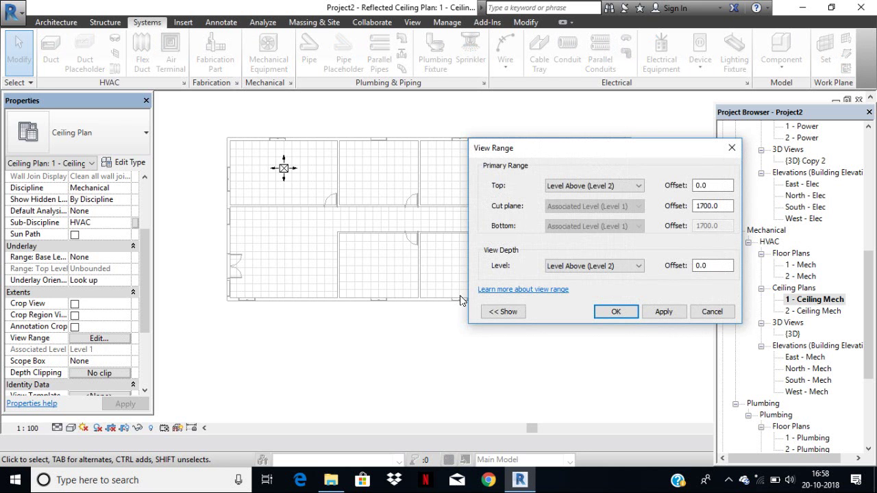
Try cut plane offsets of 2000 and 1800, applying each
double_click(694, 205)
text(200)
click(662, 313)
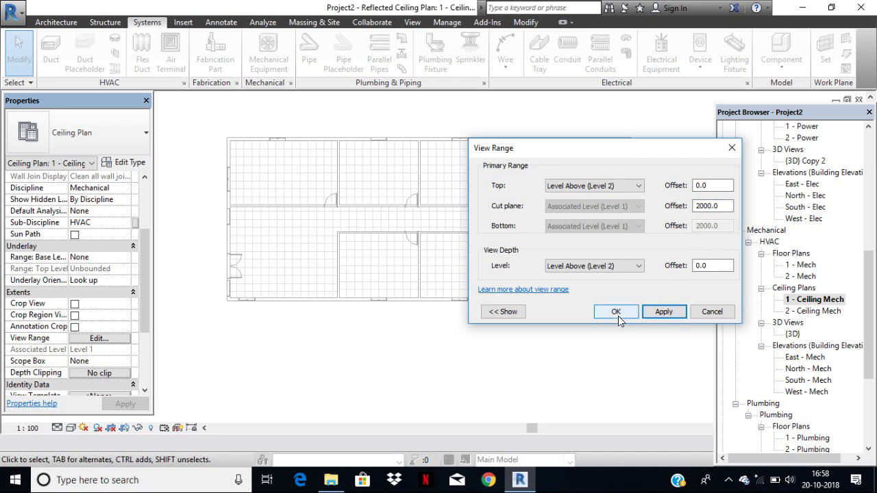
click(697, 205)
key(Delete)
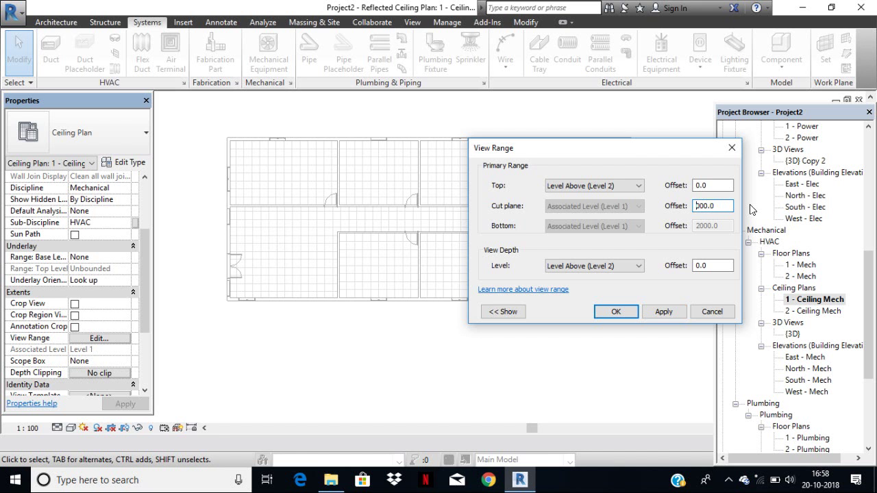
key(Delete)
key(Delete)
key(Delete)
text(18)
text(00)
click(666, 312)
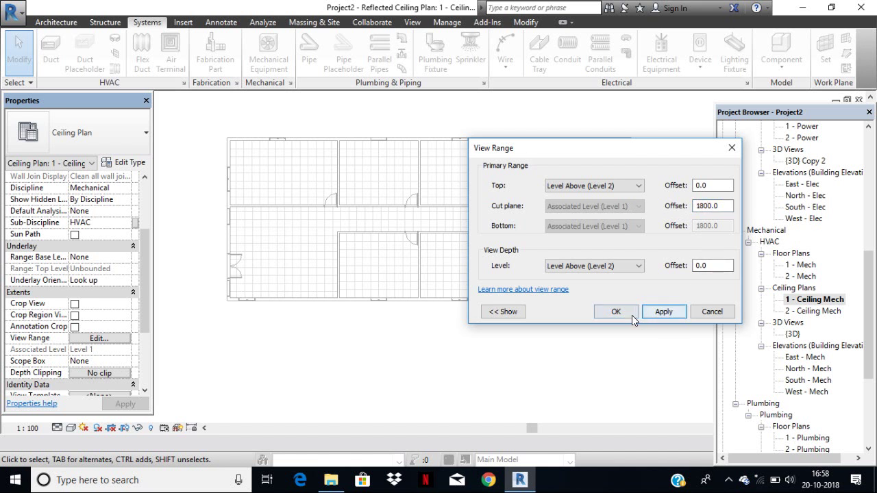
Try cut plane offsets of 1700 and 2300, then close View Range
click(697, 205)
key(Delete)
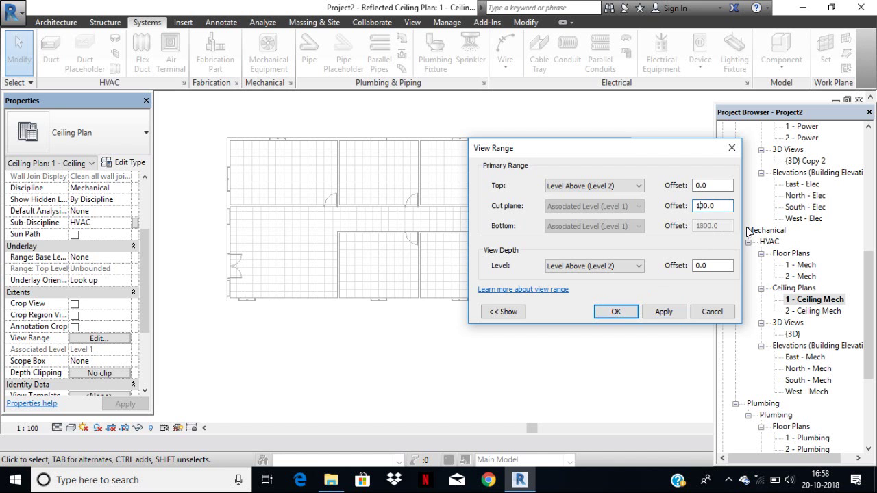
text(7)
click(667, 315)
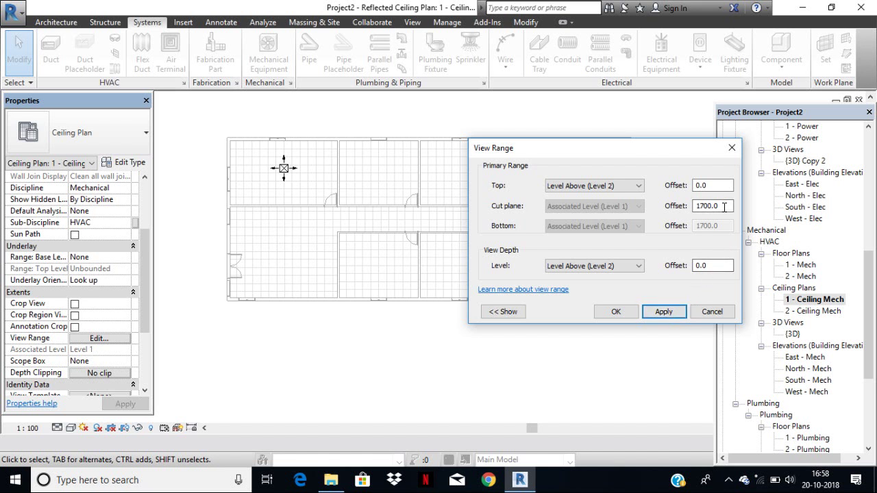
double_click(696, 205)
text(2)
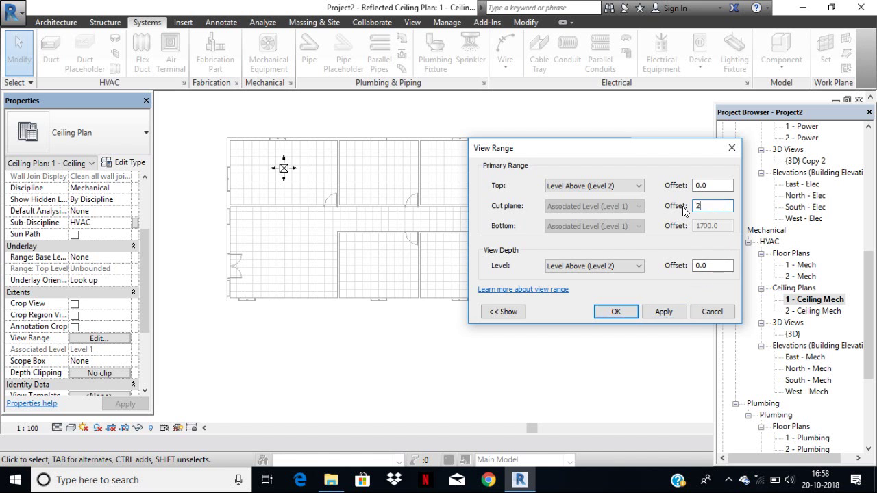
text(300)
click(657, 313)
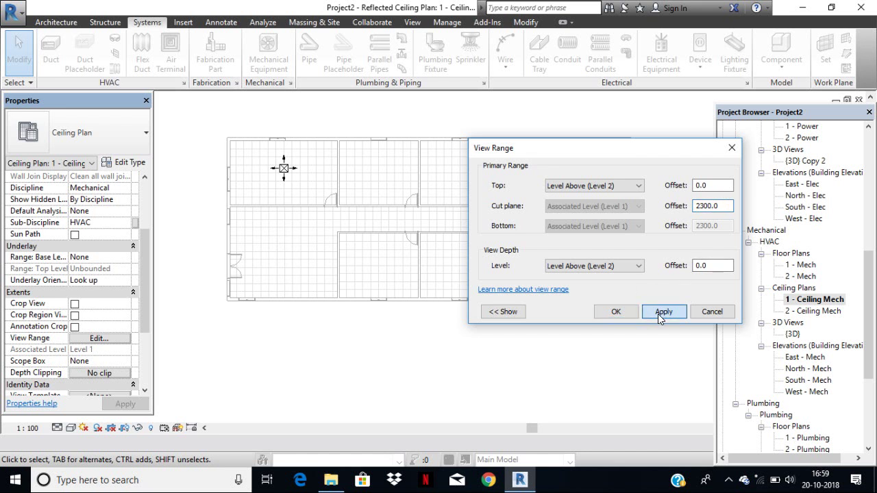
click(605, 313)
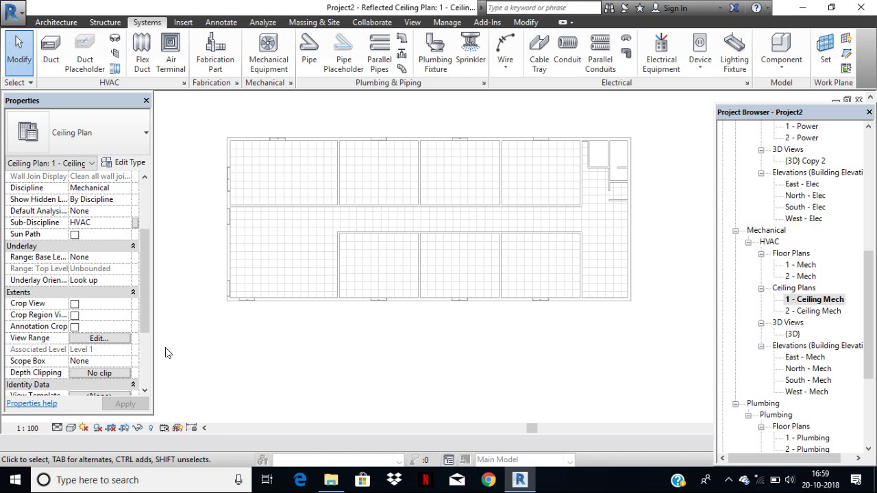
Reopen View Range and set the cut plane offset back to 1400
click(125, 337)
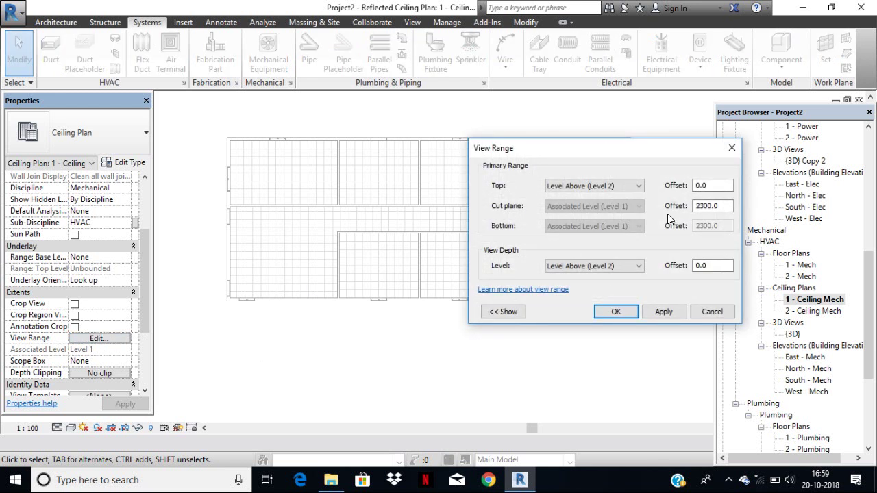
click(700, 205)
double_click(701, 205)
text(1)
text(400)
click(678, 315)
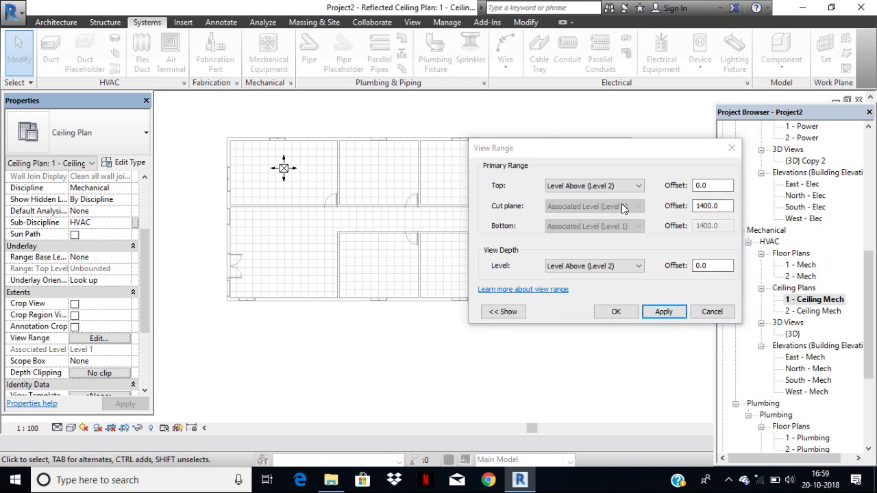
click(616, 312)
Set the selected supply diffuser's Offset to 2400 in Properties
click(284, 168)
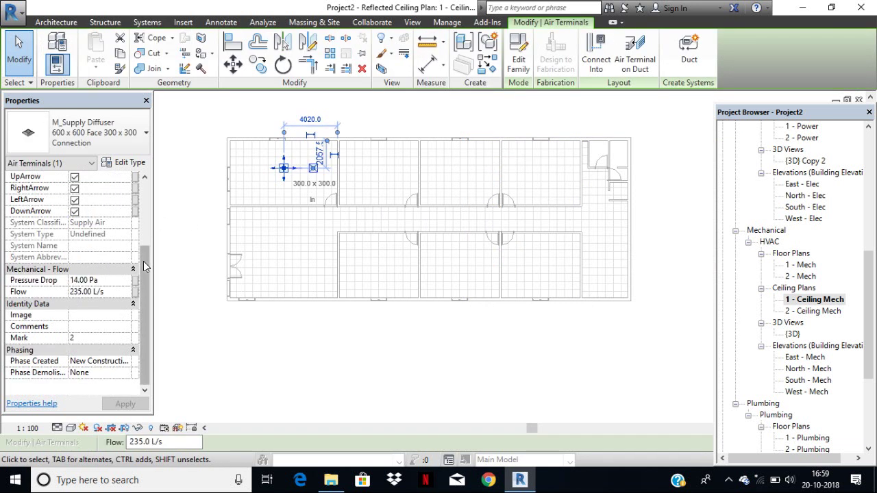
drag(144, 261, 150, 182)
click(110, 211)
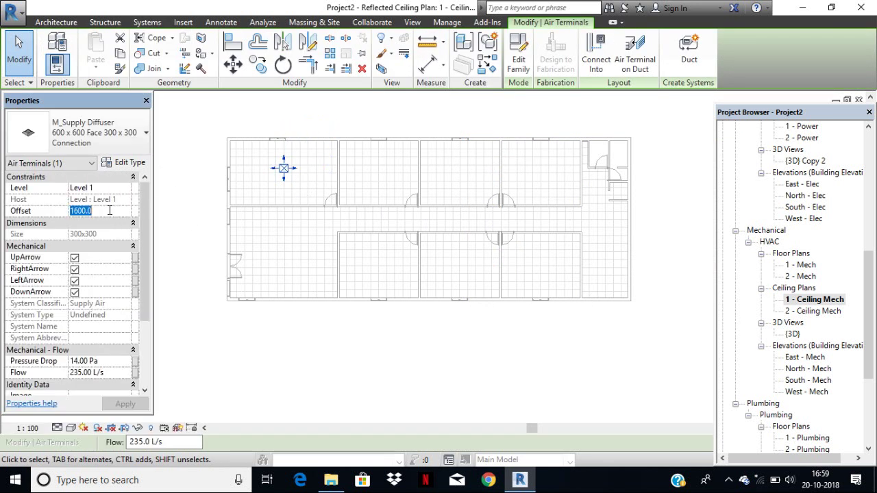
text(24)
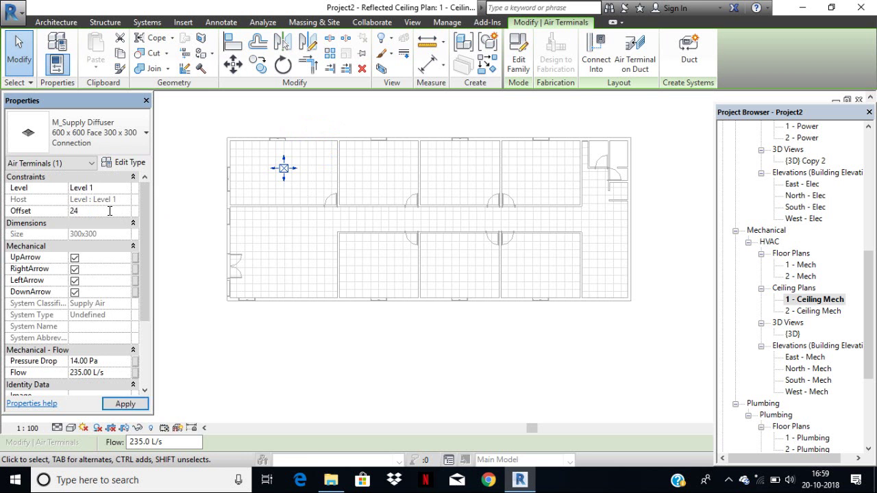
text(00)
click(337, 352)
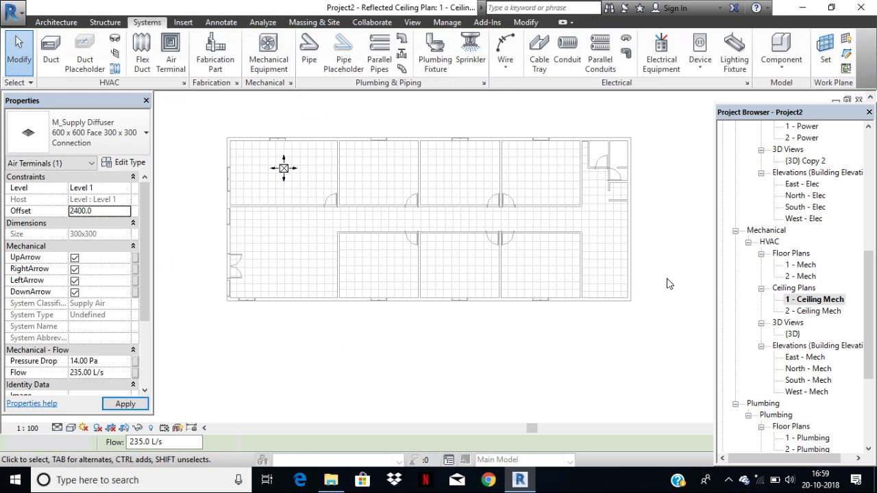
Set the ceiling plan's View Range cut plane offset to 2300
scroll(143, 326, down, 3)
scroll(140, 326, down, 2)
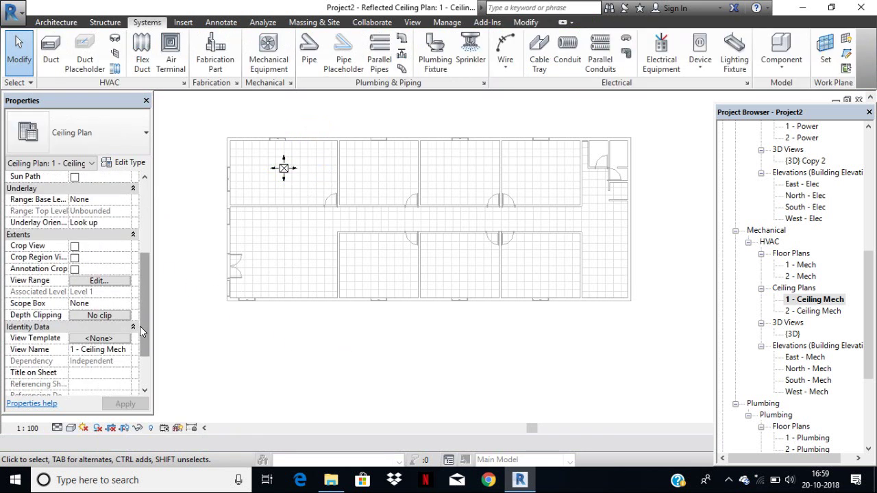
click(99, 280)
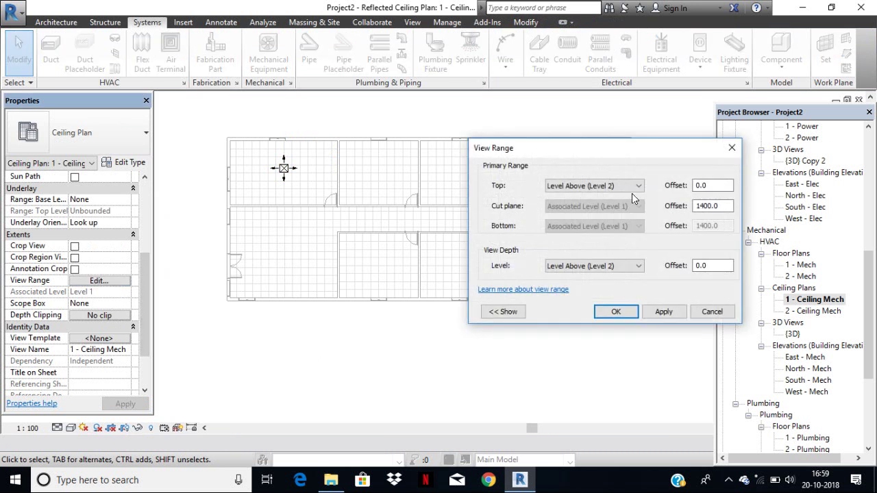
drag(696, 207, 731, 206)
text(300)
click(671, 312)
click(614, 313)
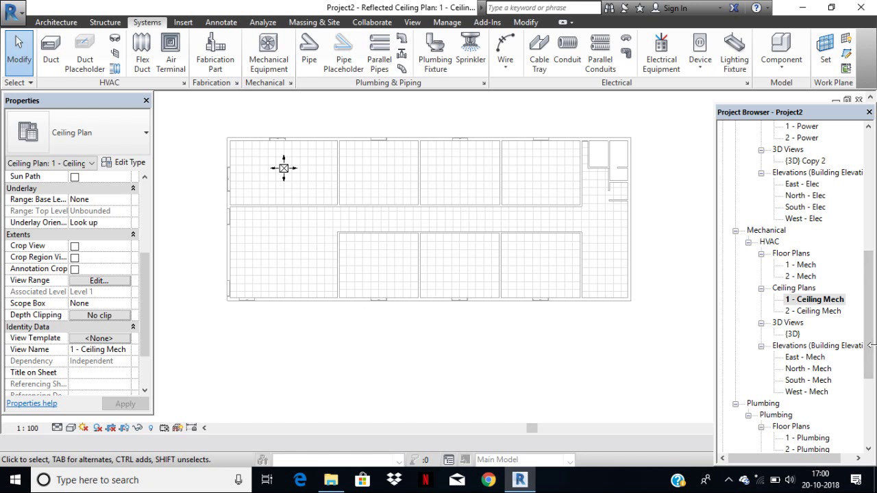
Switch to 1 - Ceiling Arch and turn off Air Terminals in Visibility/Graphic Overrides
drag(870, 345, 875, 219)
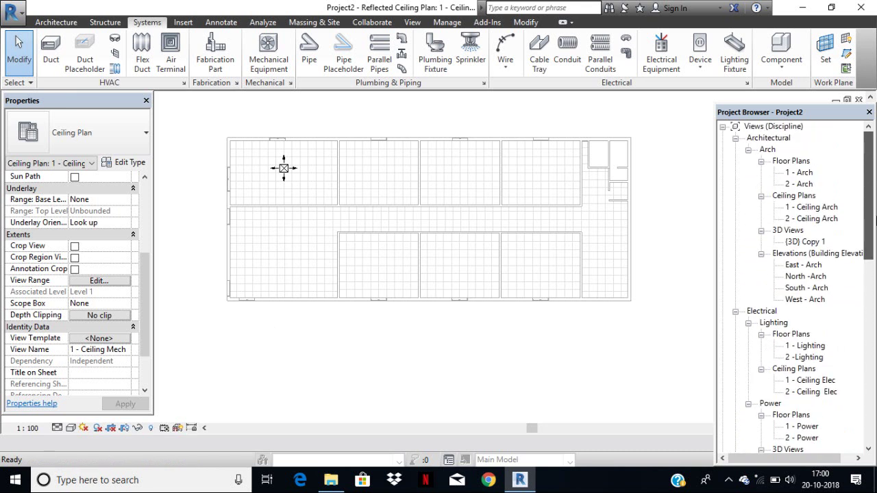
double_click(816, 207)
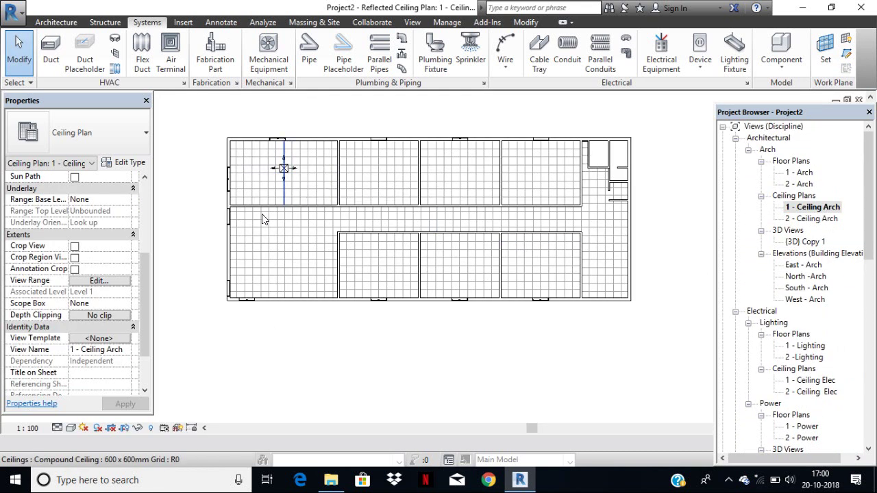
drag(149, 276, 154, 230)
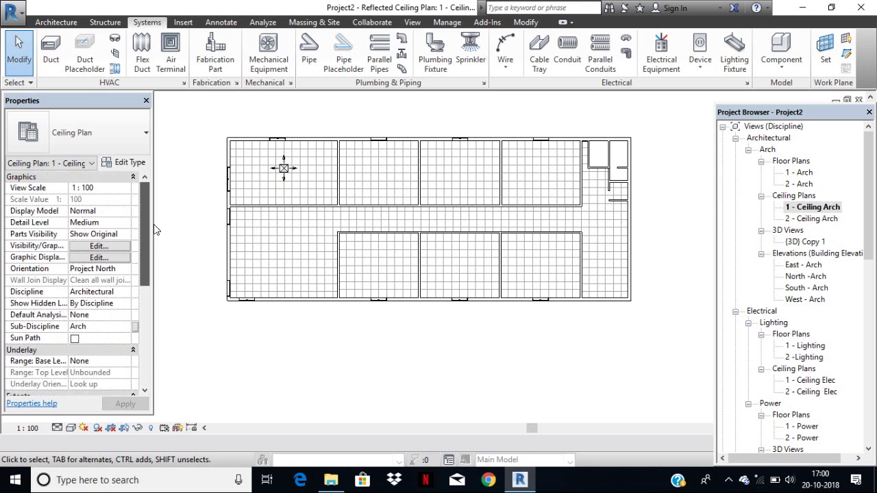
click(115, 245)
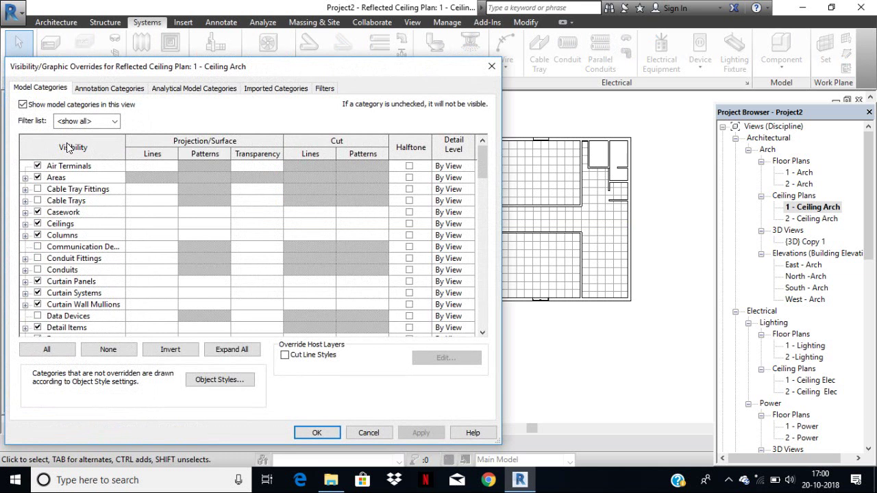
click(113, 122)
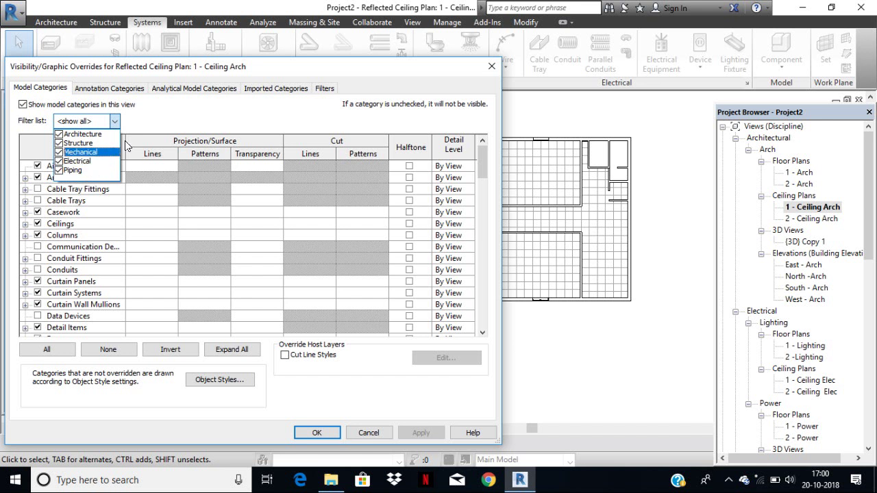
click(189, 118)
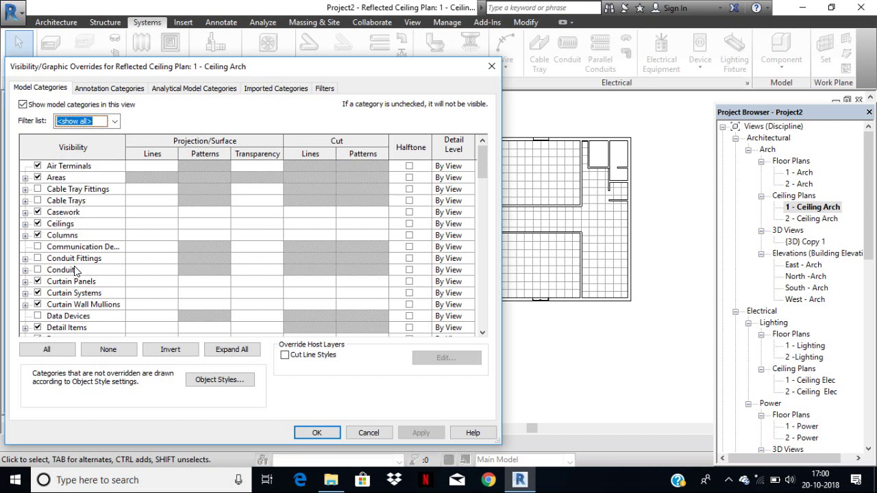
click(37, 166)
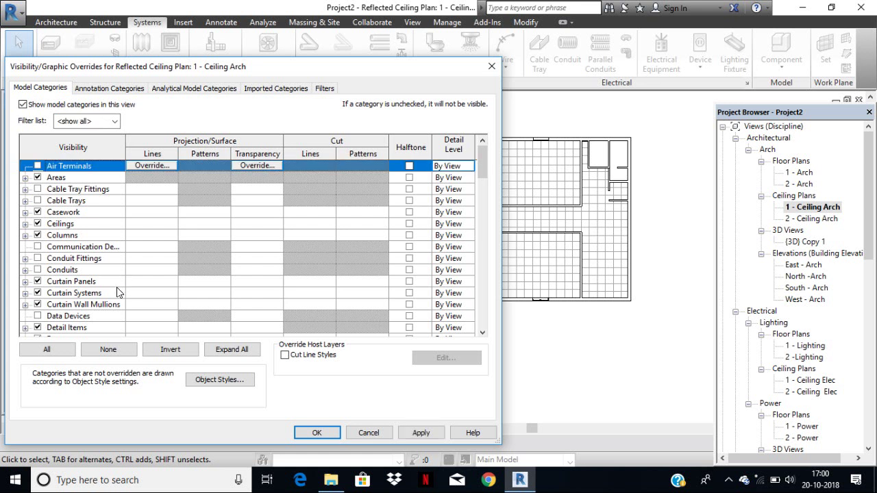
click(425, 433)
click(317, 434)
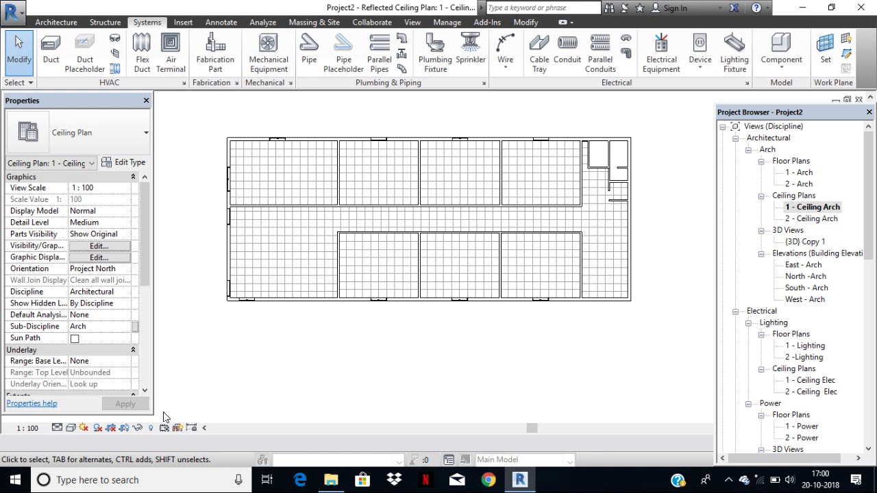
click(111, 246)
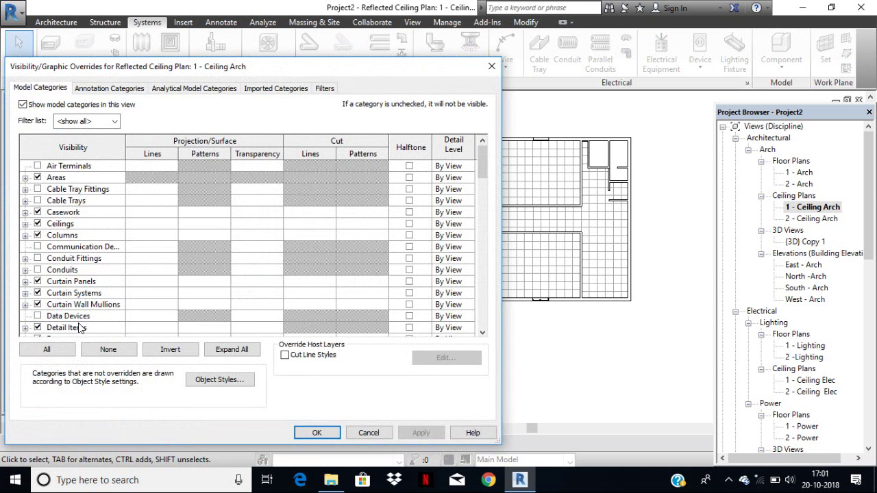
click(55, 350)
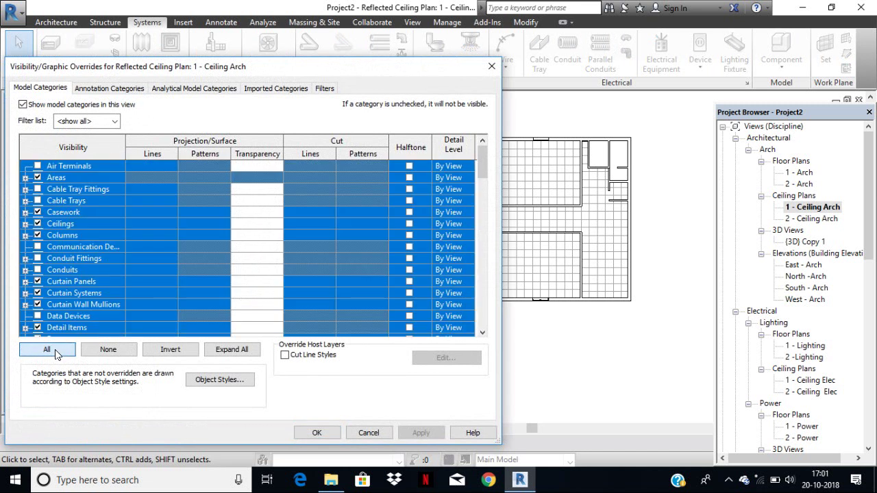
click(38, 166)
scroll(80, 212, down, 2)
scroll(83, 260, down, 3)
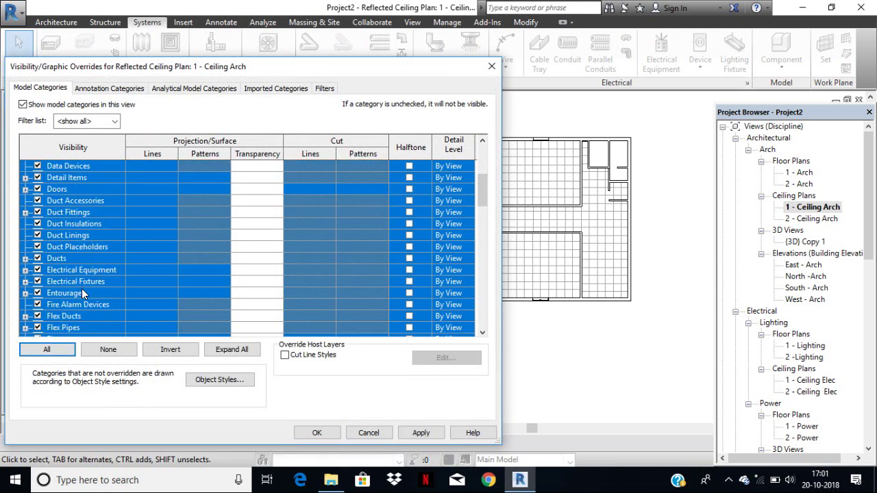
scroll(81, 257, up, 2)
scroll(55, 184, up, 2)
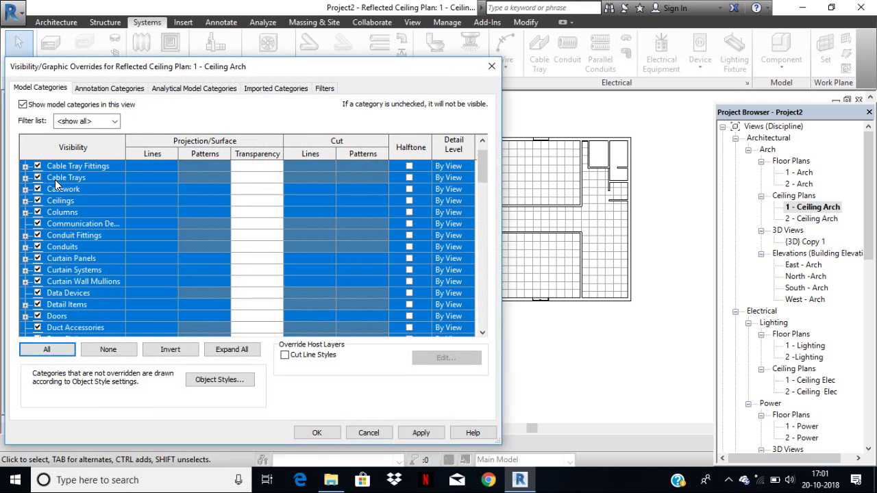
click(39, 167)
click(39, 166)
click(372, 436)
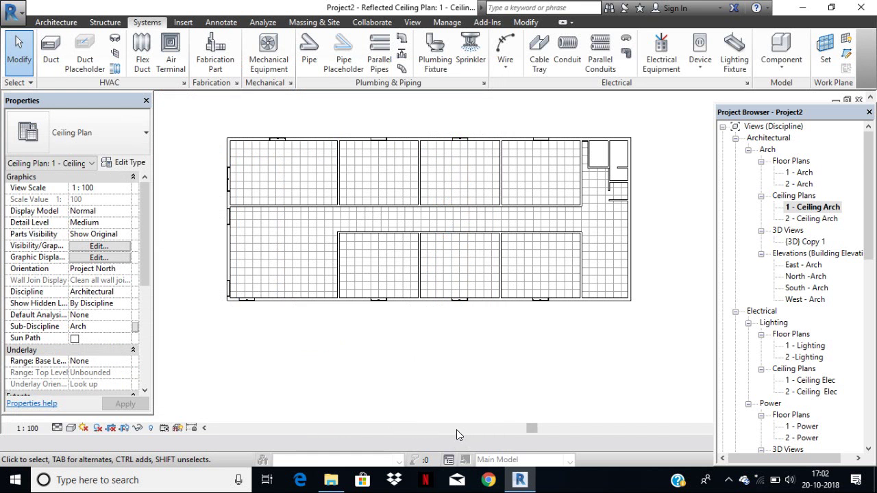
Open the 1 - Ceiling Mech plan, then the East - Mech elevation, from the Project Browser
scroll(820, 339, down, 2)
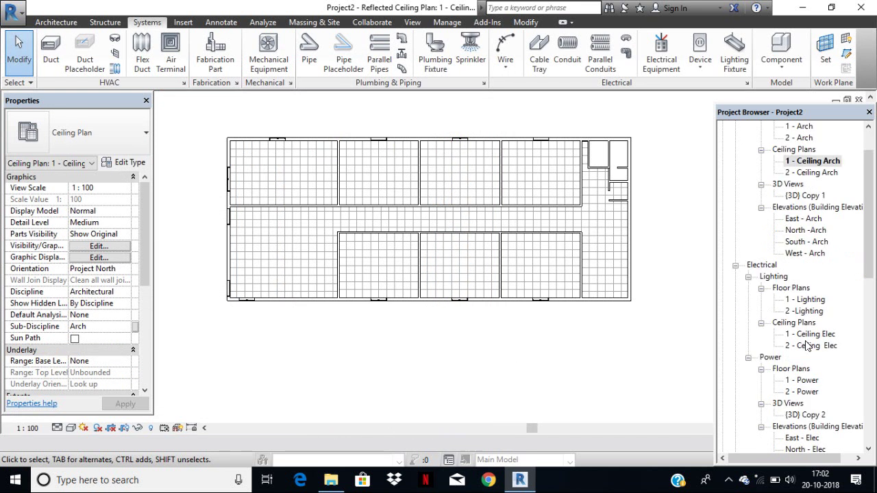
scroll(820, 339, down, 3)
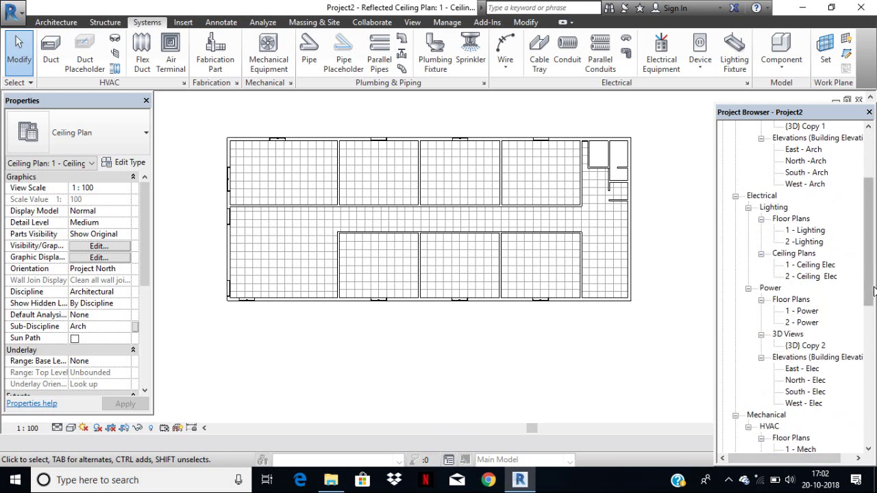
drag(868, 302, 868, 376)
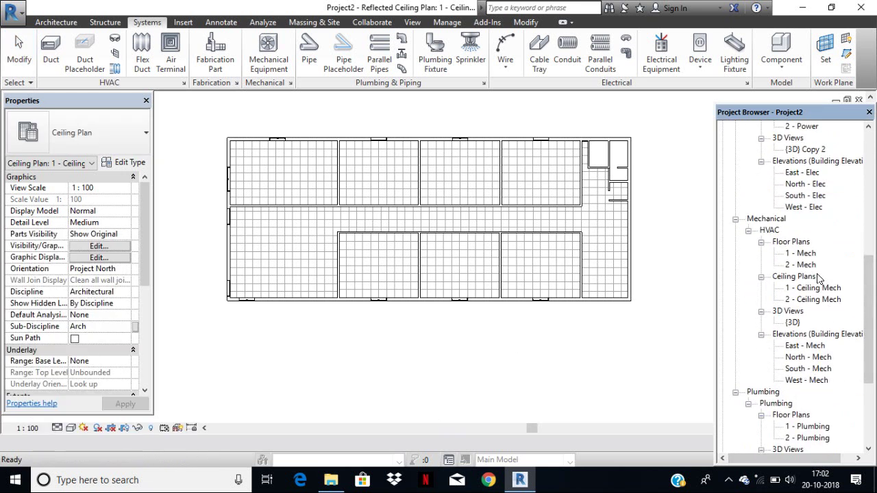
double_click(815, 287)
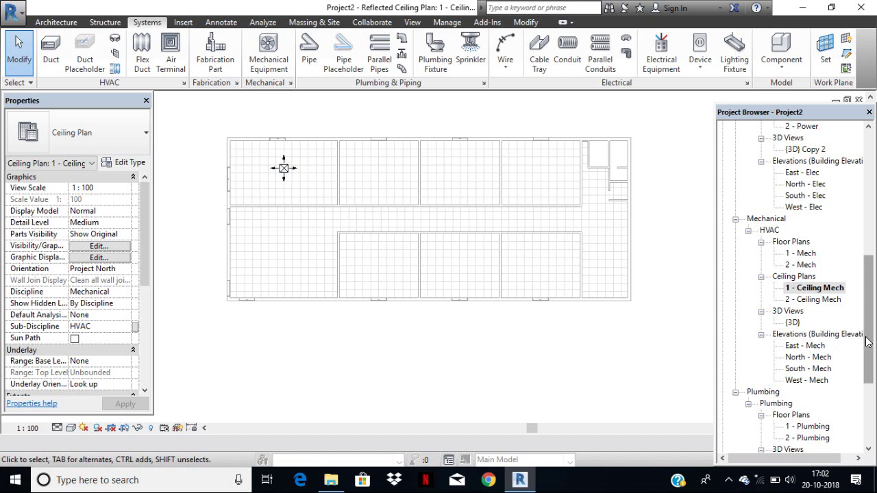
double_click(807, 345)
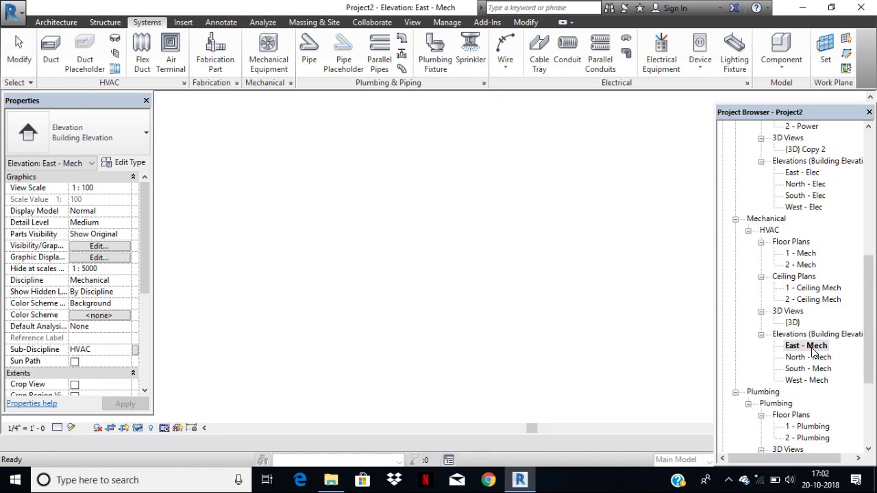
Switch from the East - Mech elevation to the 1 - Mech floor plan
scroll(557, 287, down, 3)
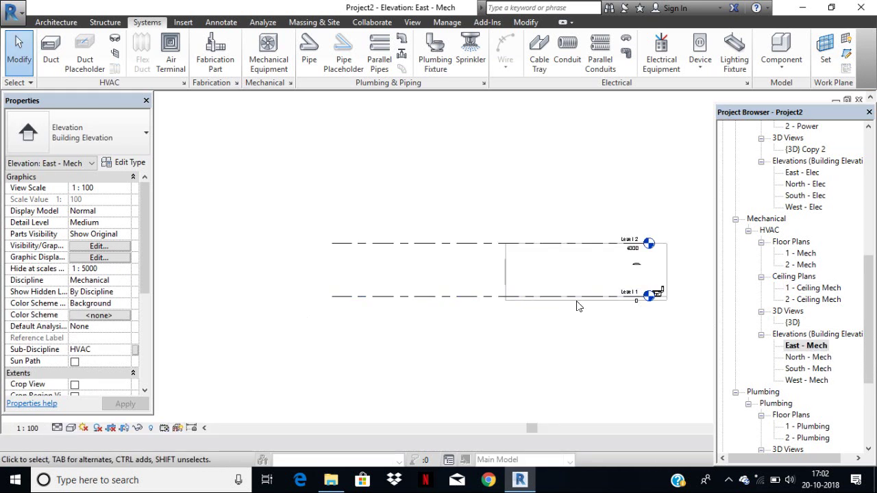
scroll(638, 271, up, 3)
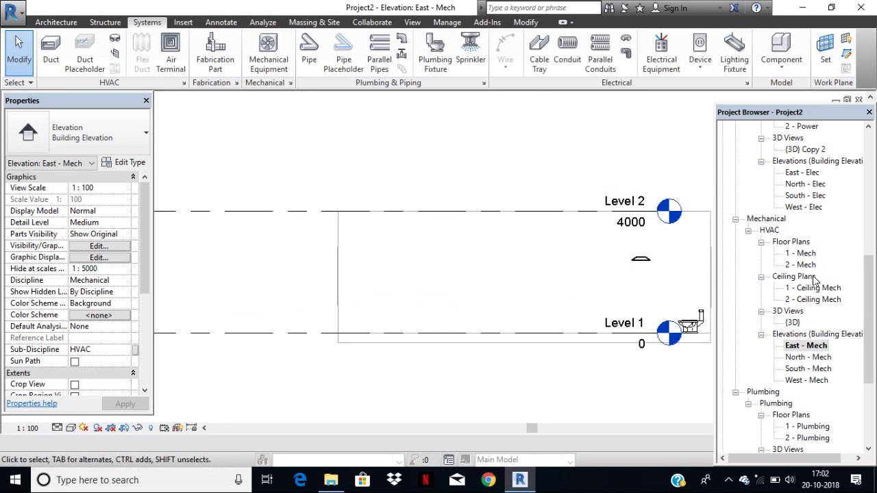
double_click(805, 254)
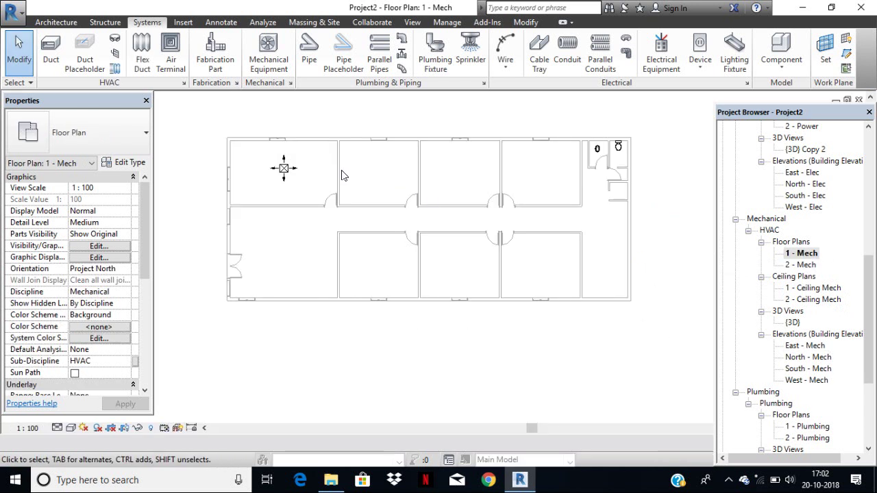
click(120, 233)
click(122, 246)
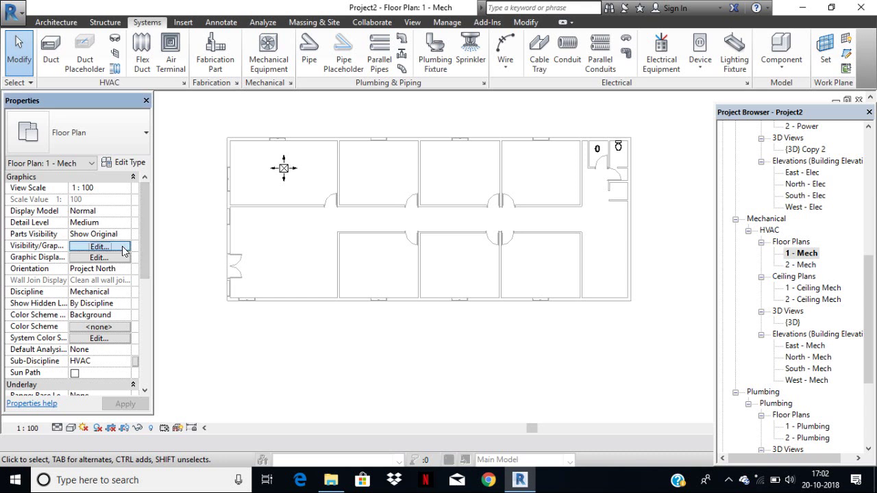
click(38, 166)
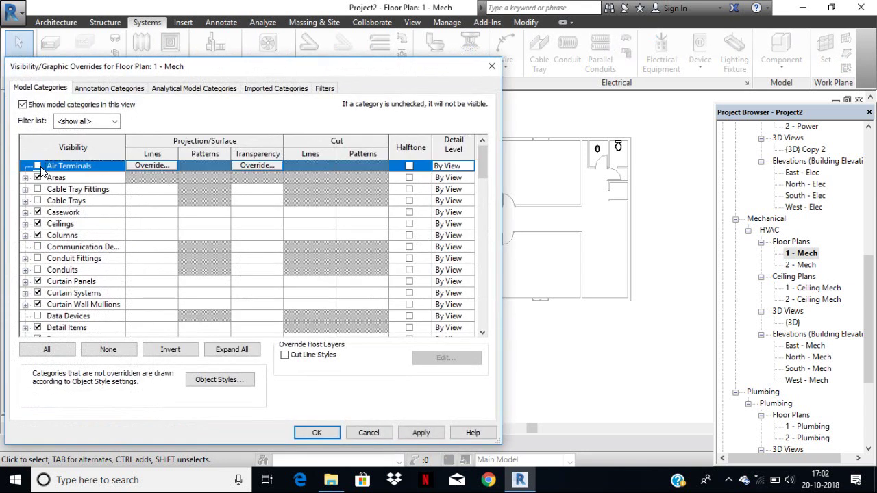
click(428, 433)
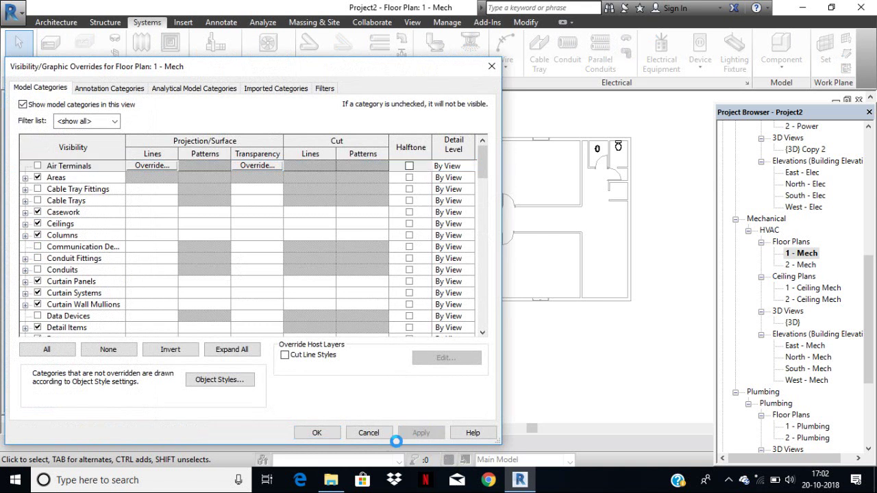
click(322, 432)
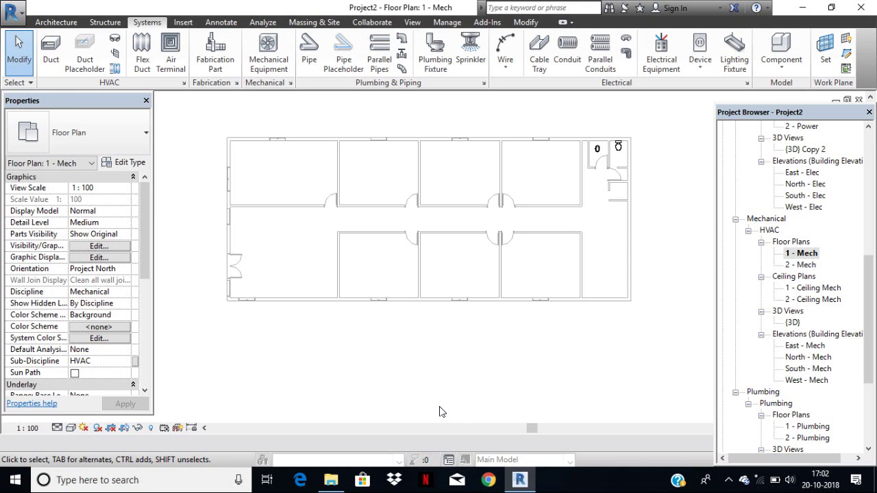
click(121, 246)
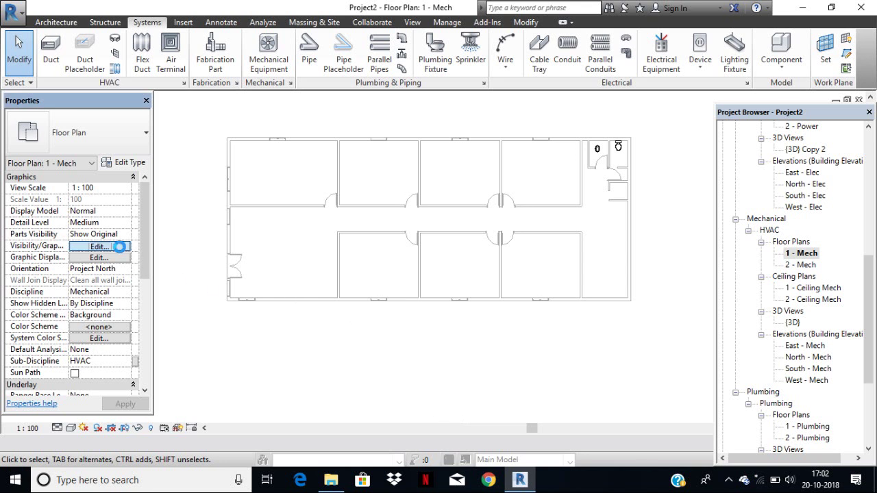
click(37, 166)
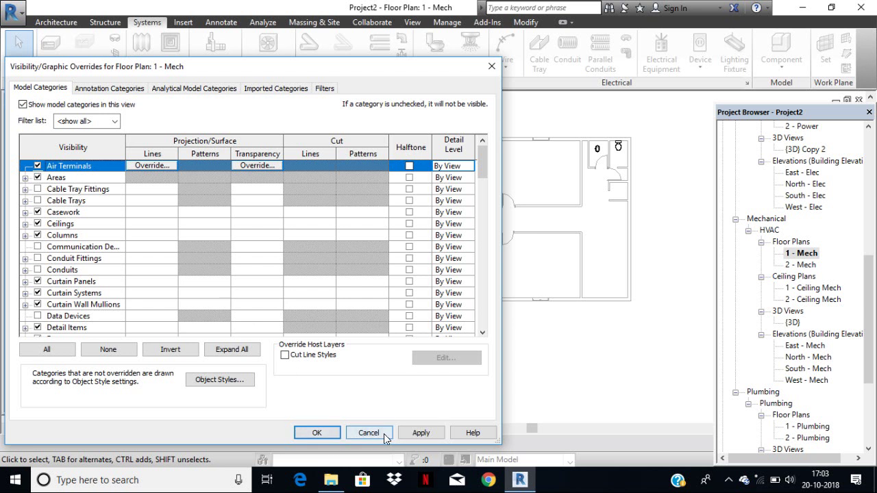
click(403, 432)
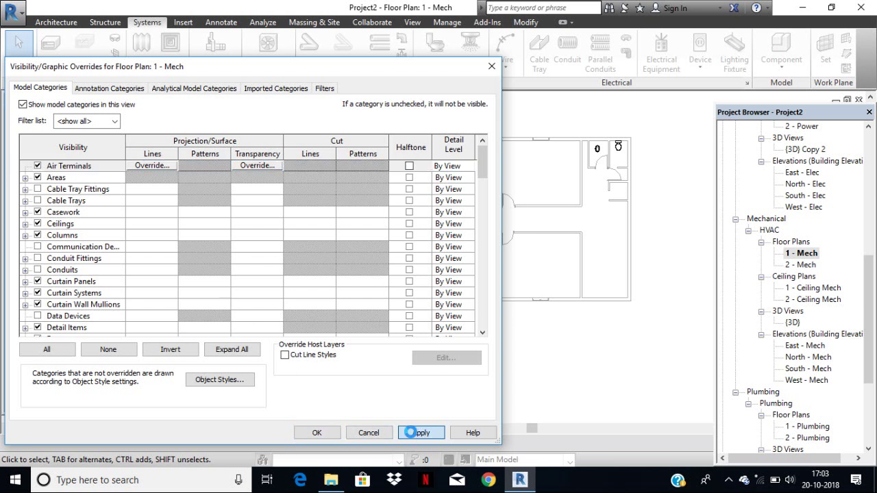
click(308, 433)
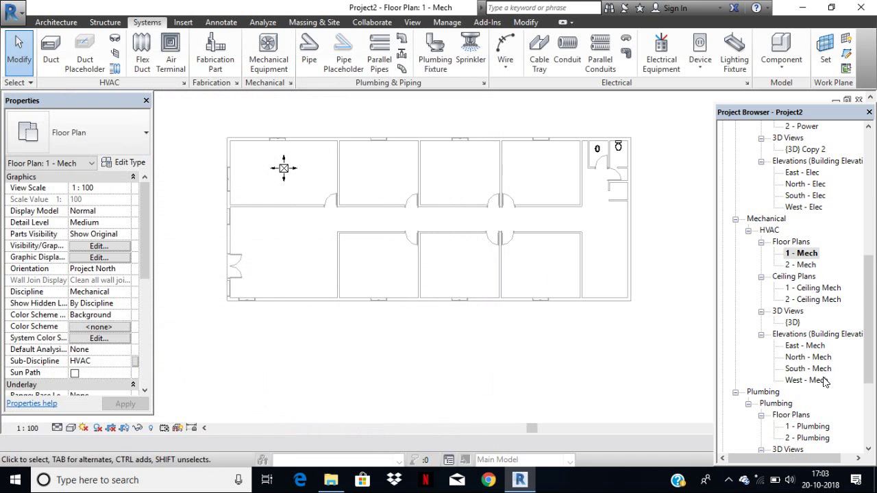
In 1 - Ceiling Mech, start an air terminal and browse to the US Metric Air Terminals folder
double_click(812, 287)
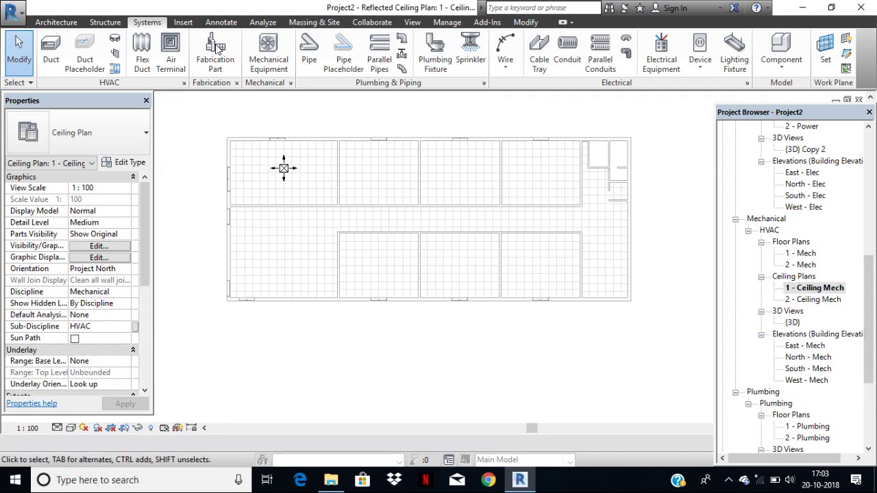
click(171, 52)
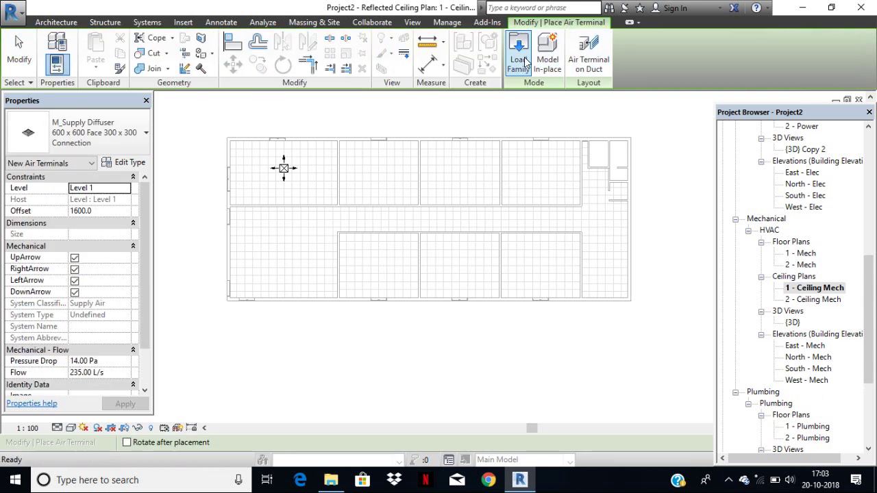
click(120, 144)
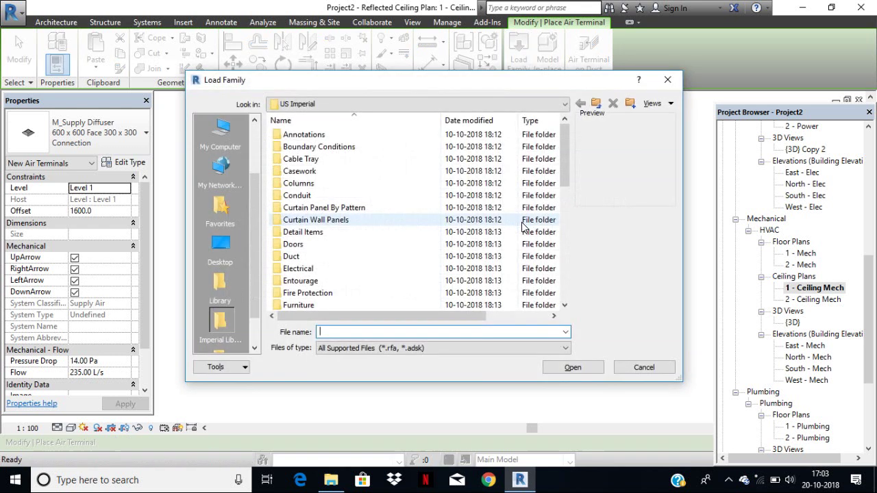
click(595, 104)
double_click(321, 182)
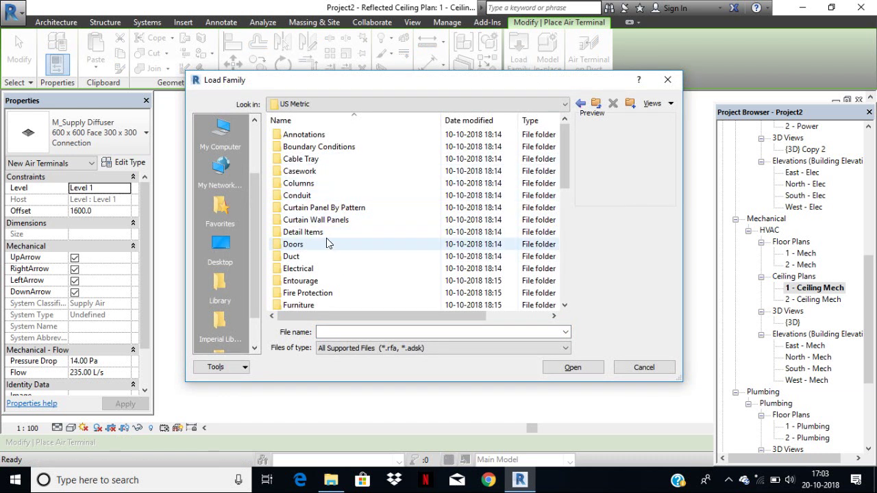
scroll(331, 241, down, 4)
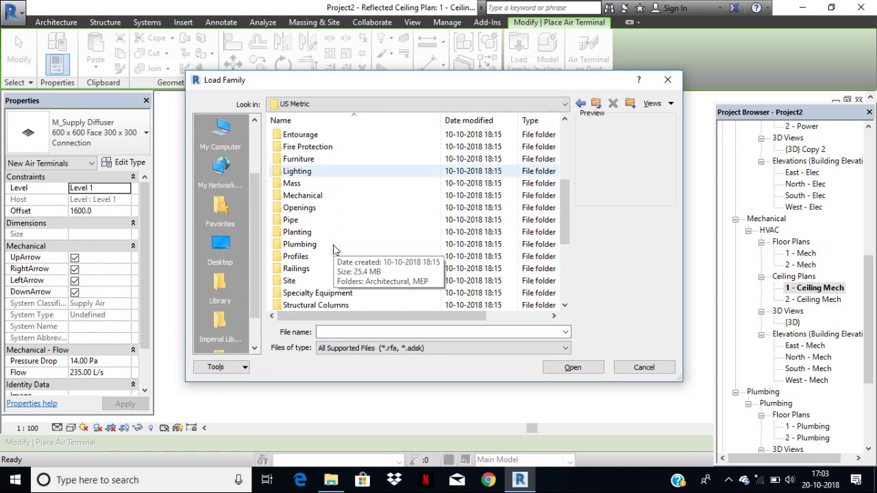
double_click(320, 196)
double_click(296, 148)
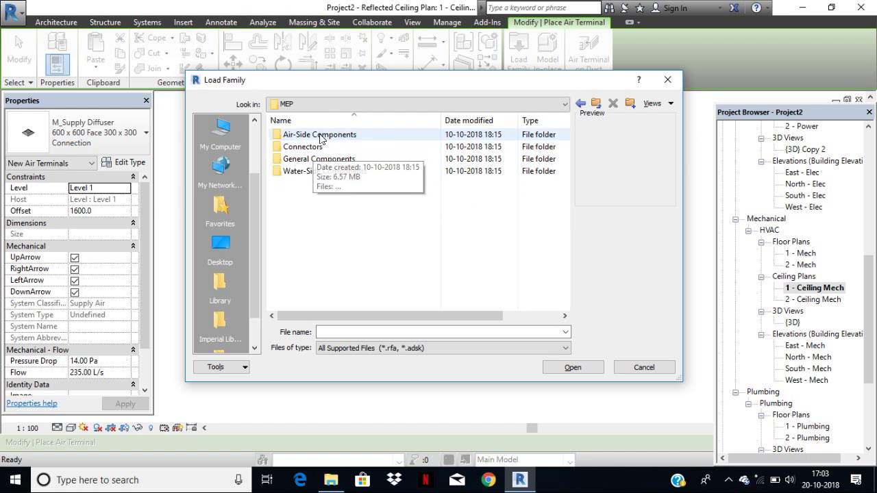
double_click(317, 135)
double_click(314, 159)
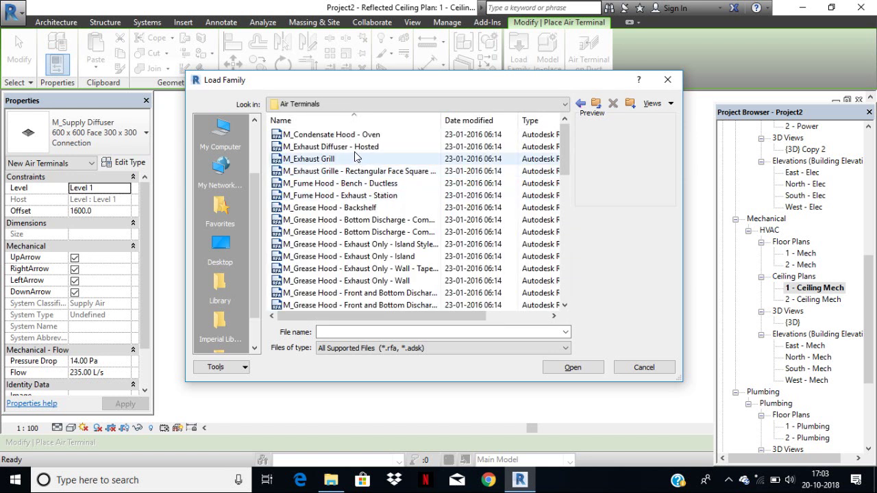
Load the M_Supply Diffuser - Square - Hosted family into the project
click(353, 148)
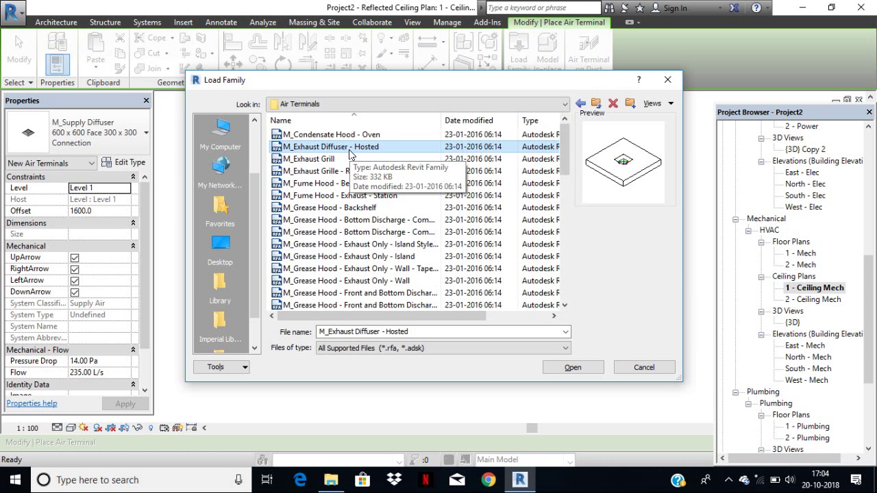
scroll(370, 233, down, 4)
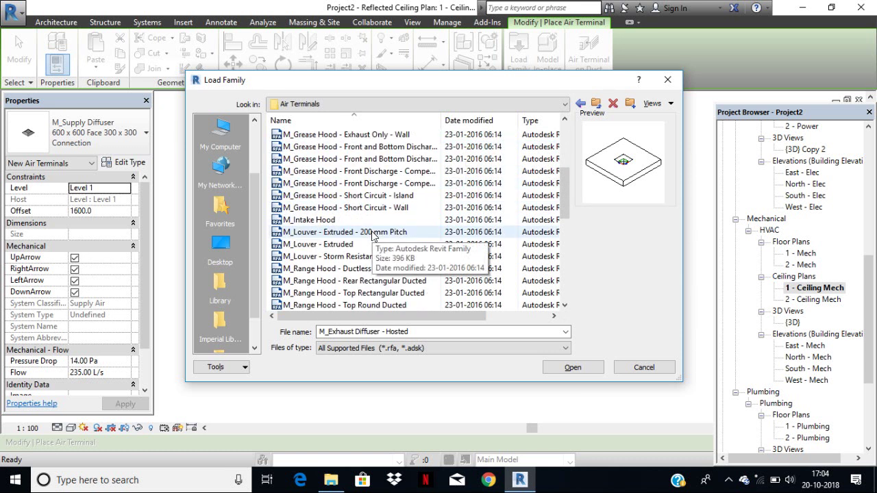
scroll(373, 237, down, 2)
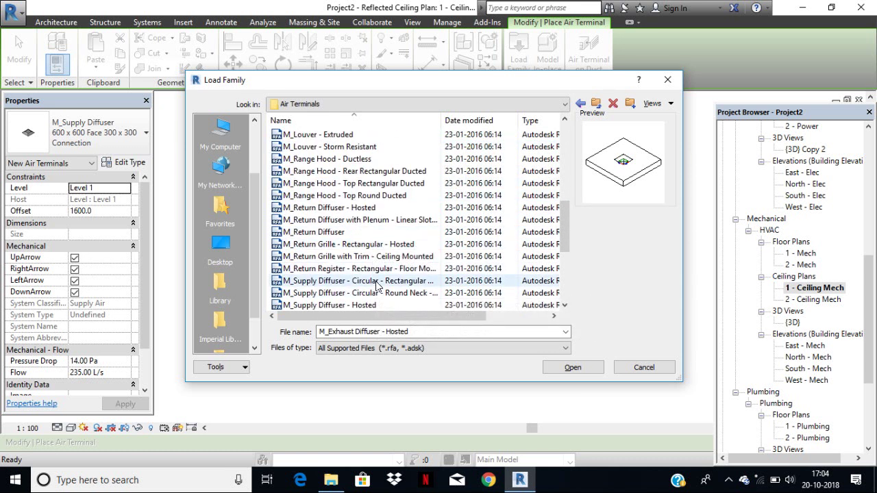
drag(443, 120, 484, 121)
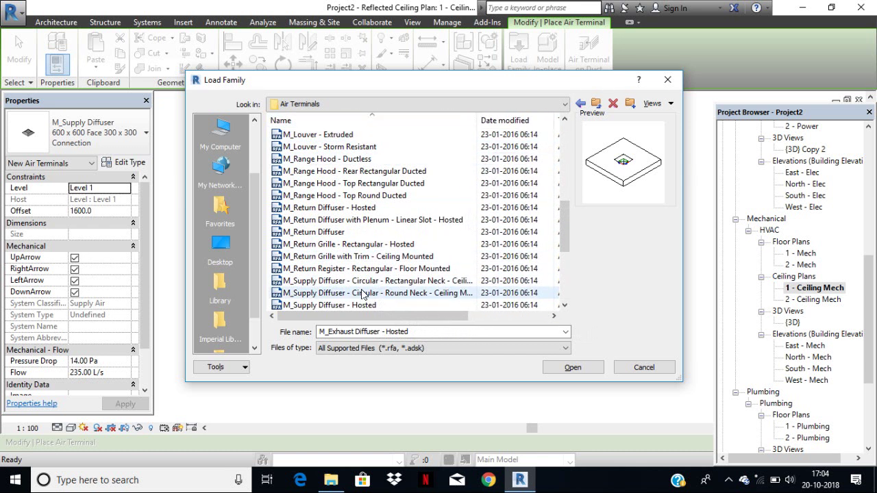
scroll(372, 294, down, 2)
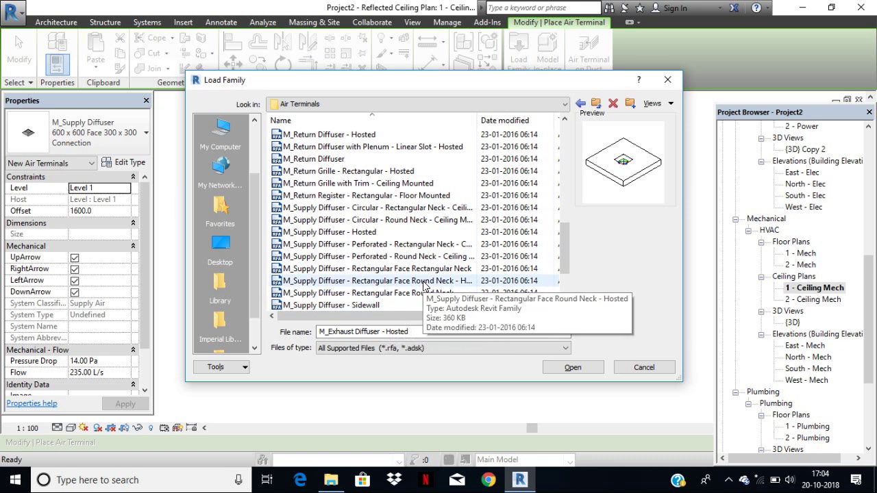
scroll(424, 284, down, 1)
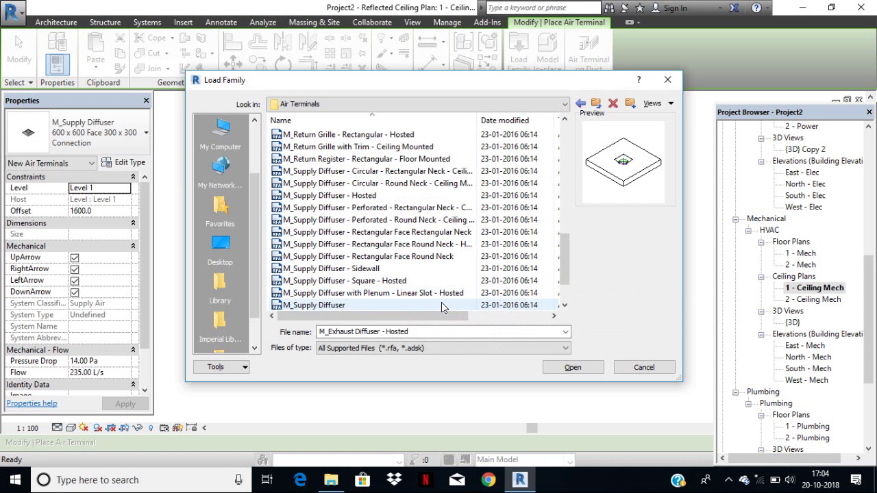
click(376, 281)
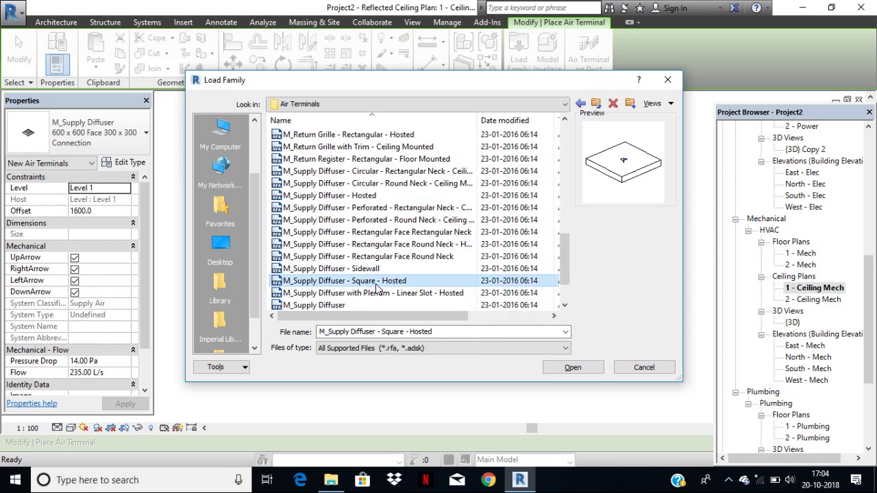
click(583, 370)
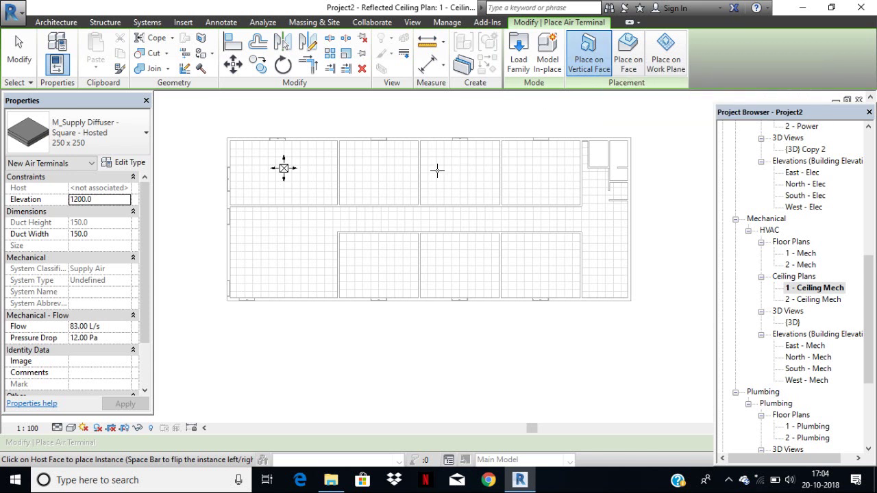
Place the 250 x 250 hosted diffuser on a ceiling tile using Place on Face
scroll(419, 154, up, 1)
scroll(421, 149, up, 2)
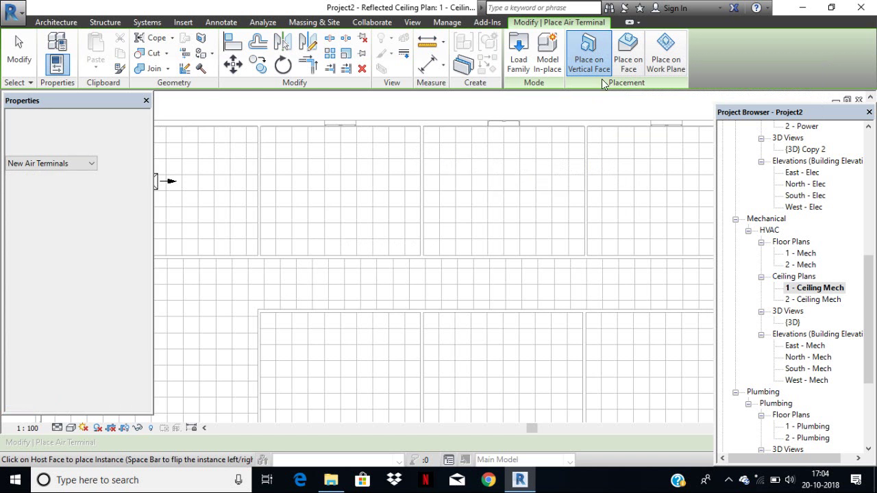
click(633, 75)
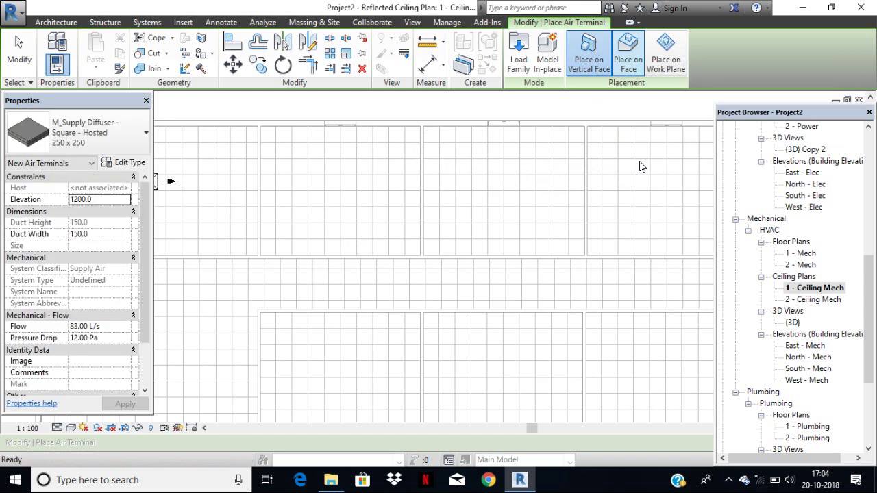
scroll(357, 189, up, 2)
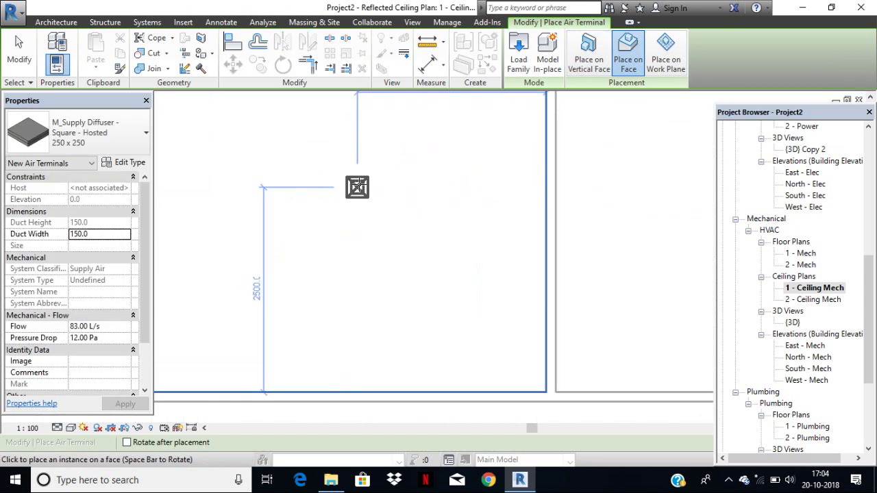
scroll(370, 186, up, 2)
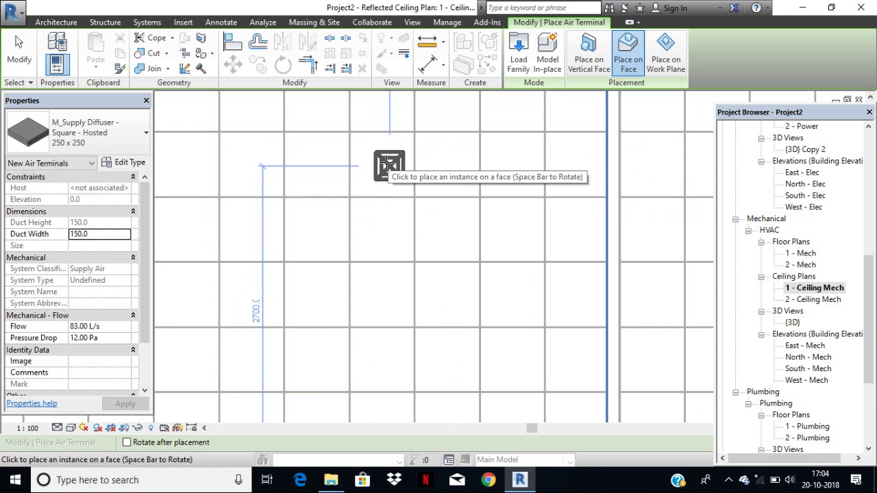
click(388, 166)
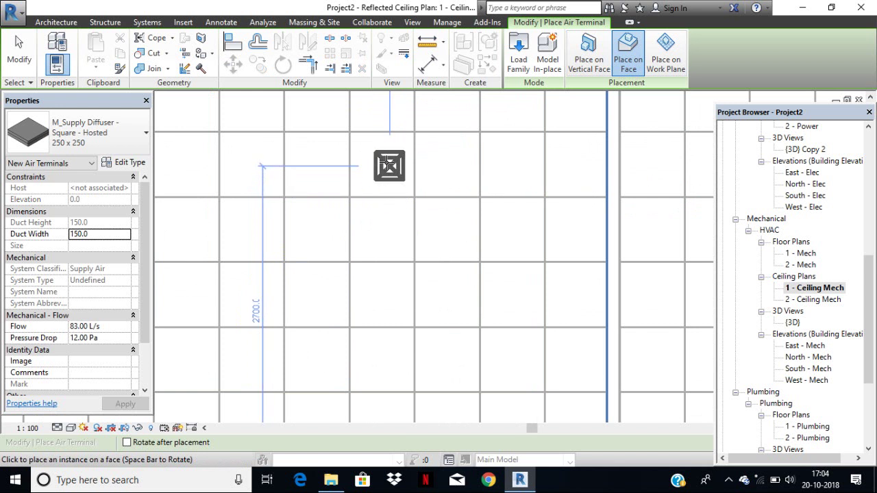
click(11, 48)
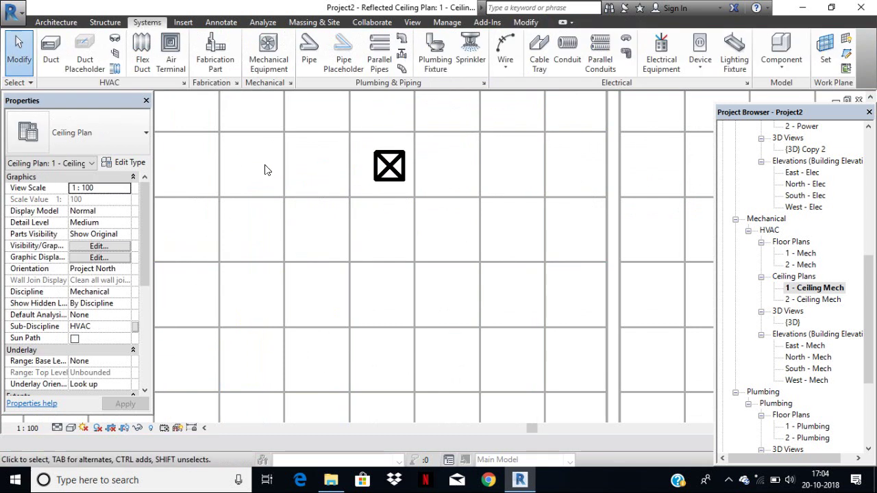
click(388, 185)
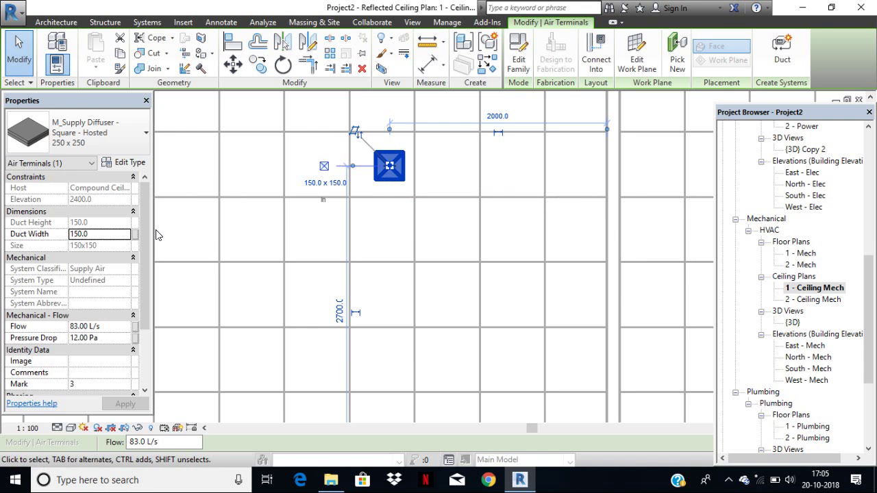
Set the 1 - Ceiling Arch compound ceiling's Height Offset From Level to 2600
click(480, 311)
drag(873, 312, 825, 203)
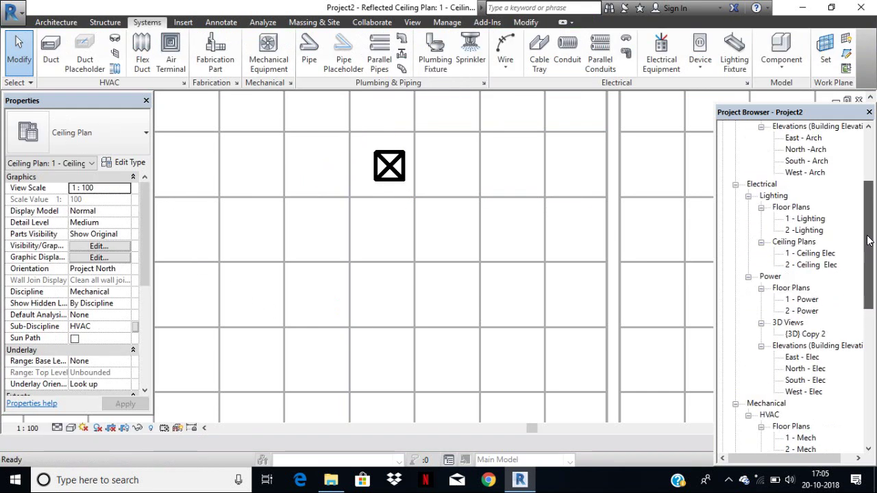
double_click(825, 206)
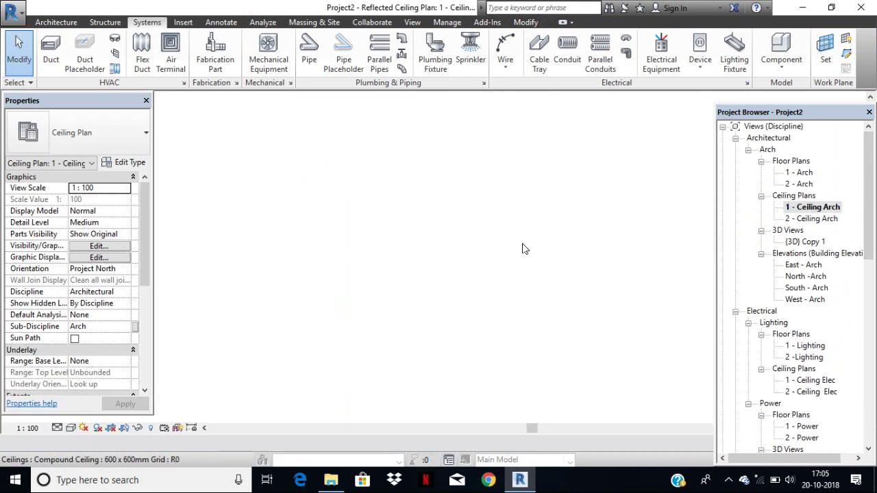
click(401, 171)
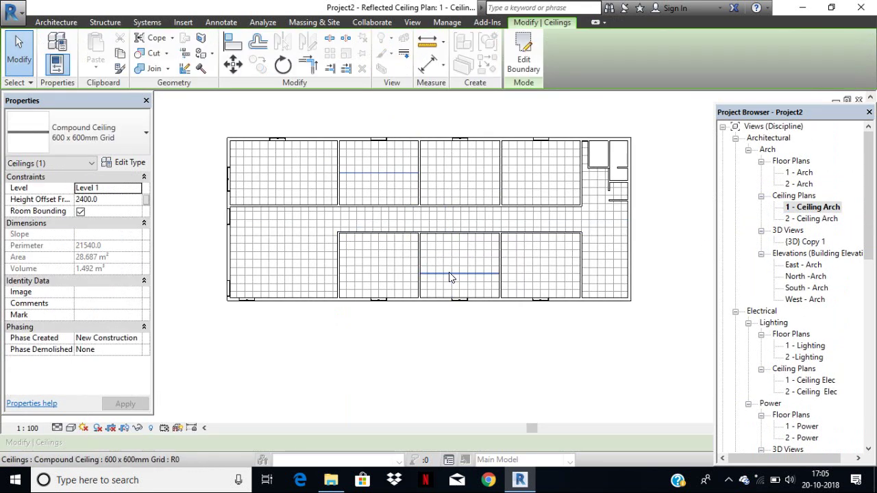
click(107, 199)
text(2)
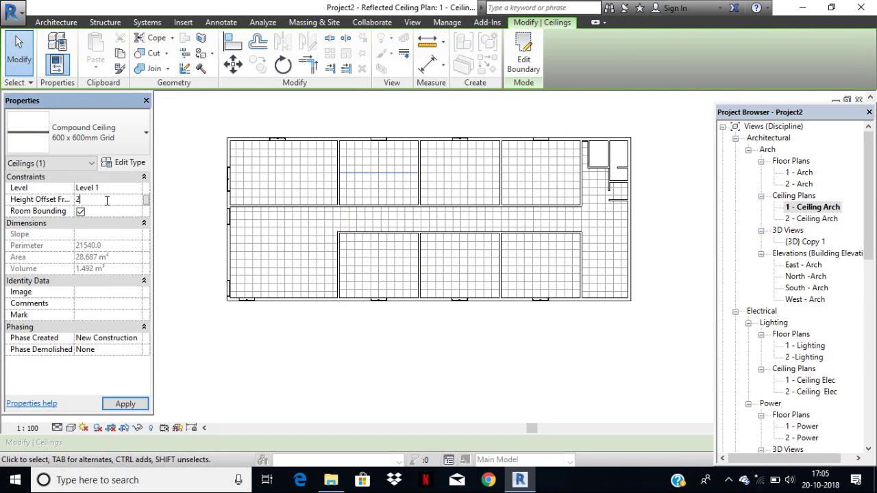
text(600)
click(370, 365)
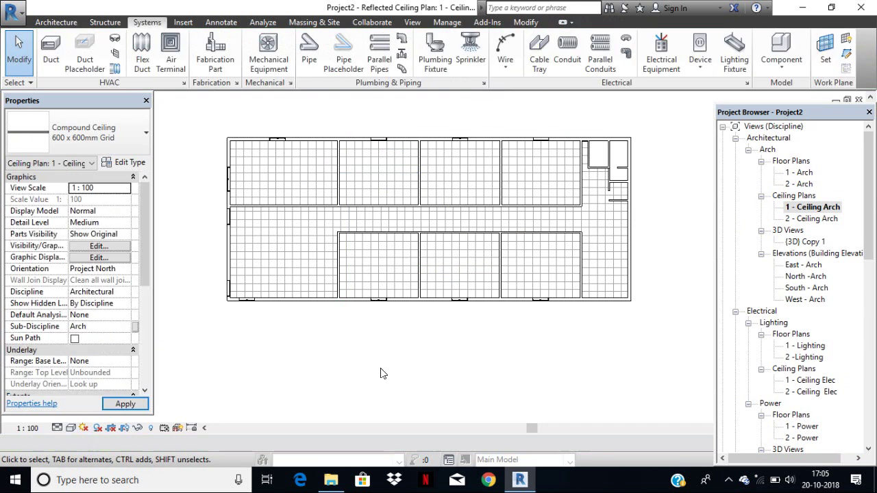
scroll(814, 370, down, 1)
In 1 - Ceiling Mech, select the diffuser and check its elevation reads 2600.0
scroll(816, 377, down, 2)
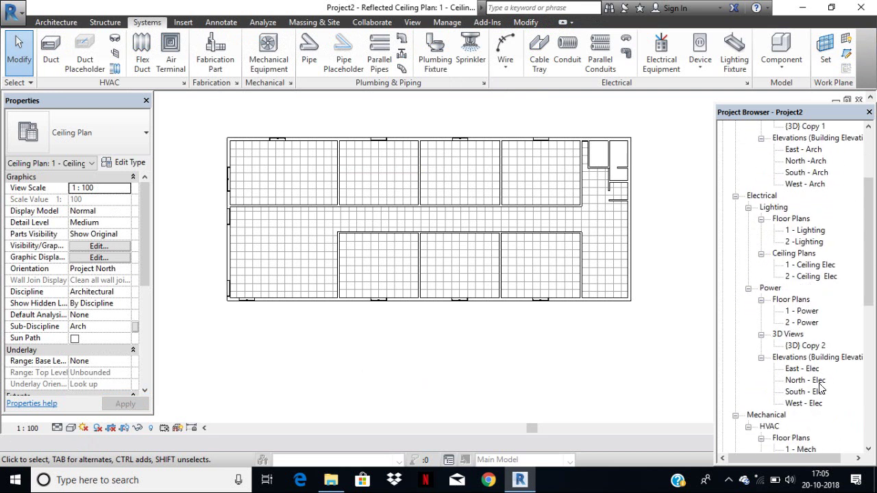
scroll(818, 390, down, 3)
scroll(821, 404, down, 1)
double_click(820, 404)
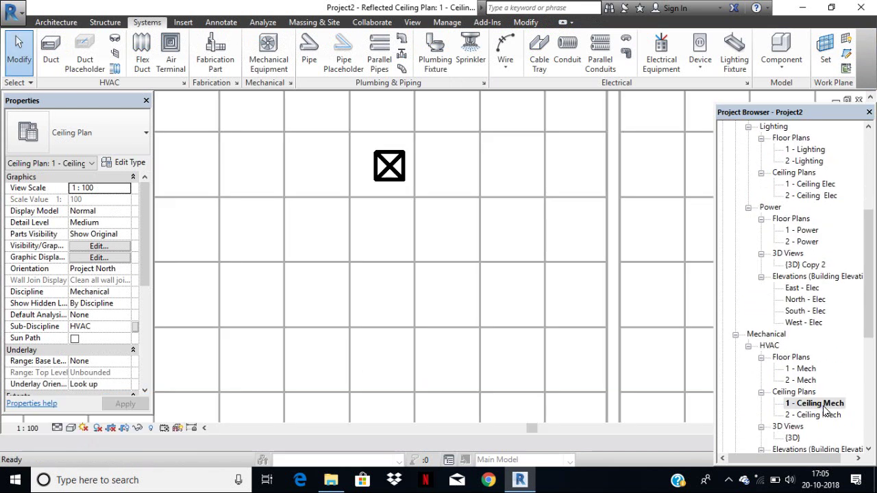
click(385, 179)
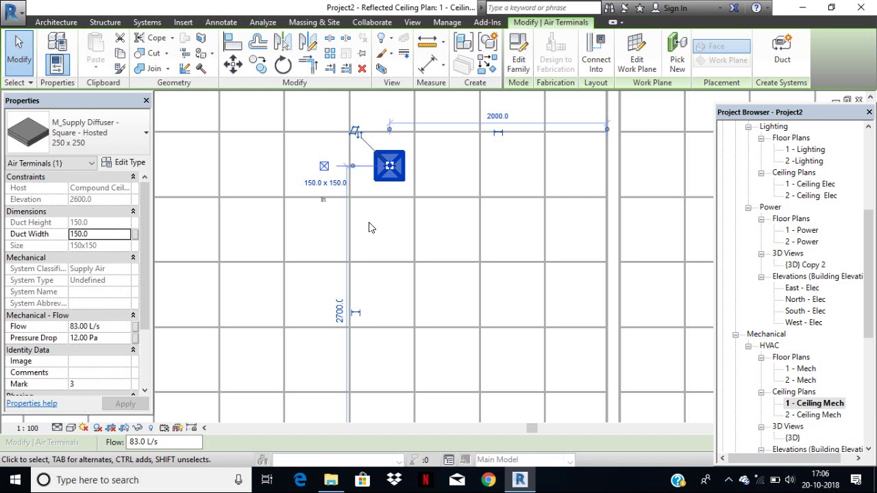
Zoom out, select the hosted square diffuser in the top-left room and delete it
scroll(413, 240, down, 2)
scroll(413, 243, down, 2)
click(415, 234)
scroll(415, 235, down, 3)
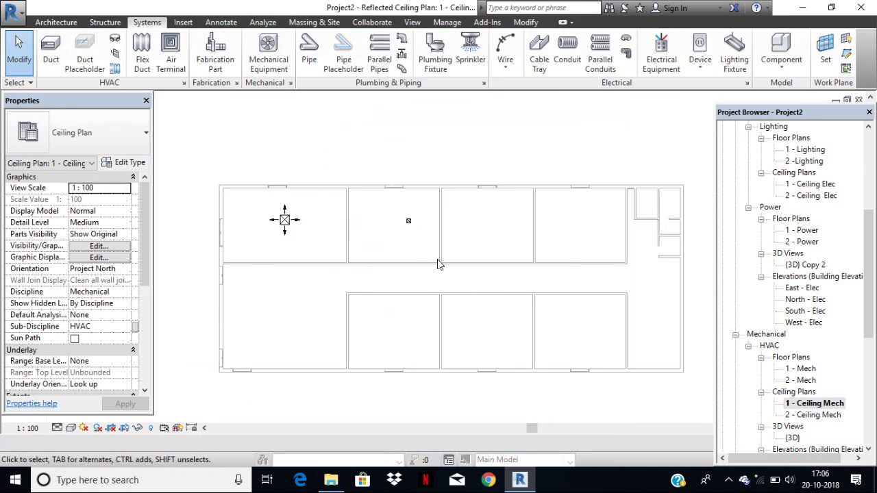
click(409, 222)
key(Delete)
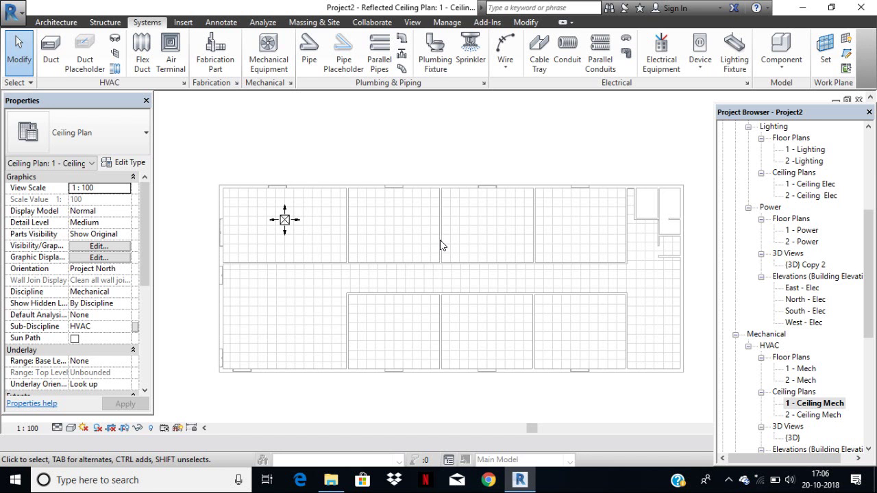
click(728, 480)
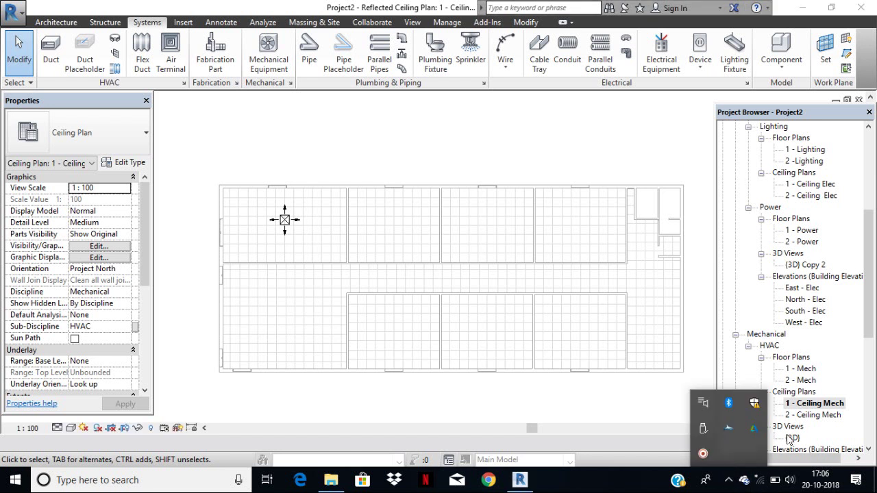